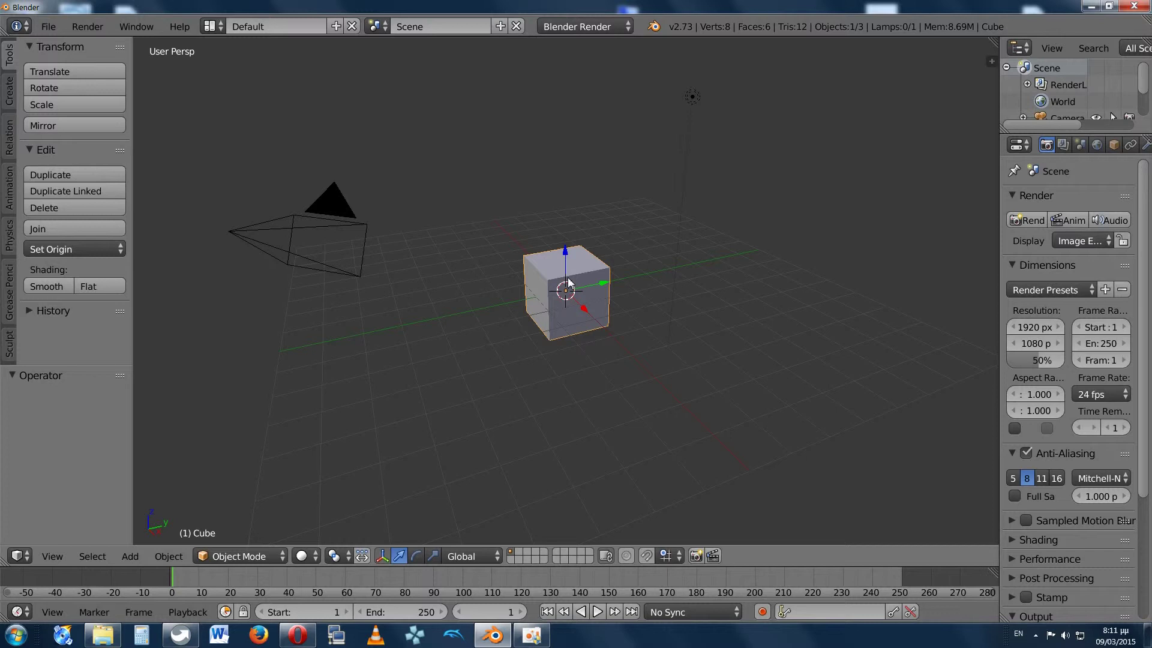
Delete the default cube from the scene.
{"action": "scroll", "coordinate": [571, 284], "scroll_direction": "up", "scroll_amount": 1}
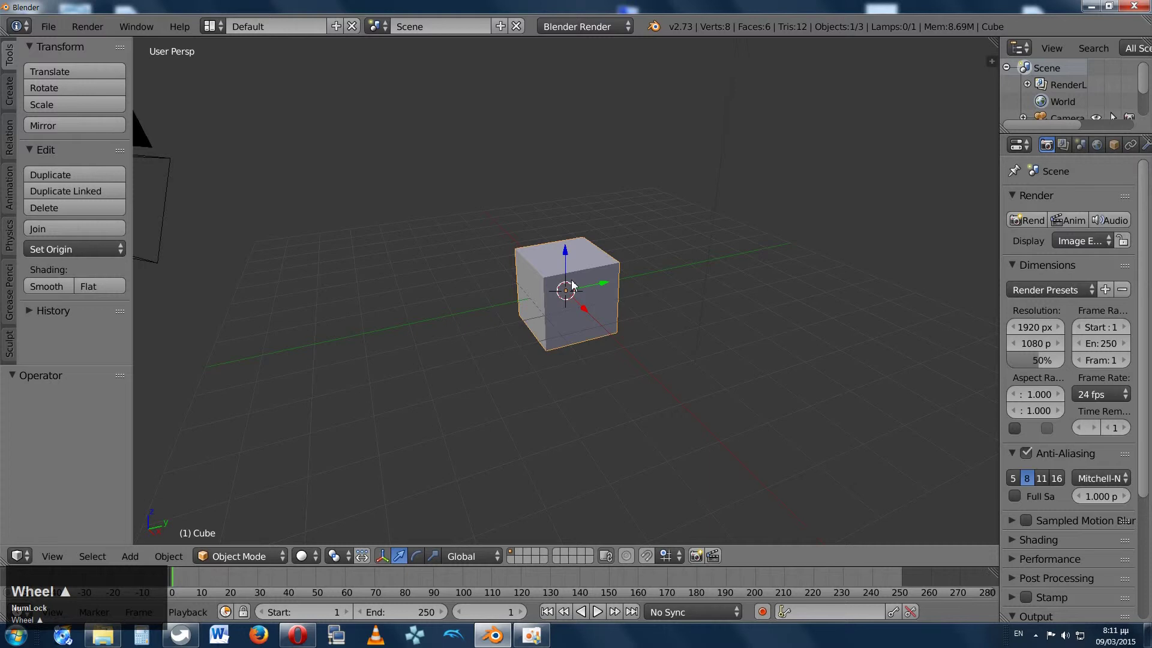
{"action": "scroll", "coordinate": [572, 284], "scroll_direction": "down", "scroll_amount": 1}
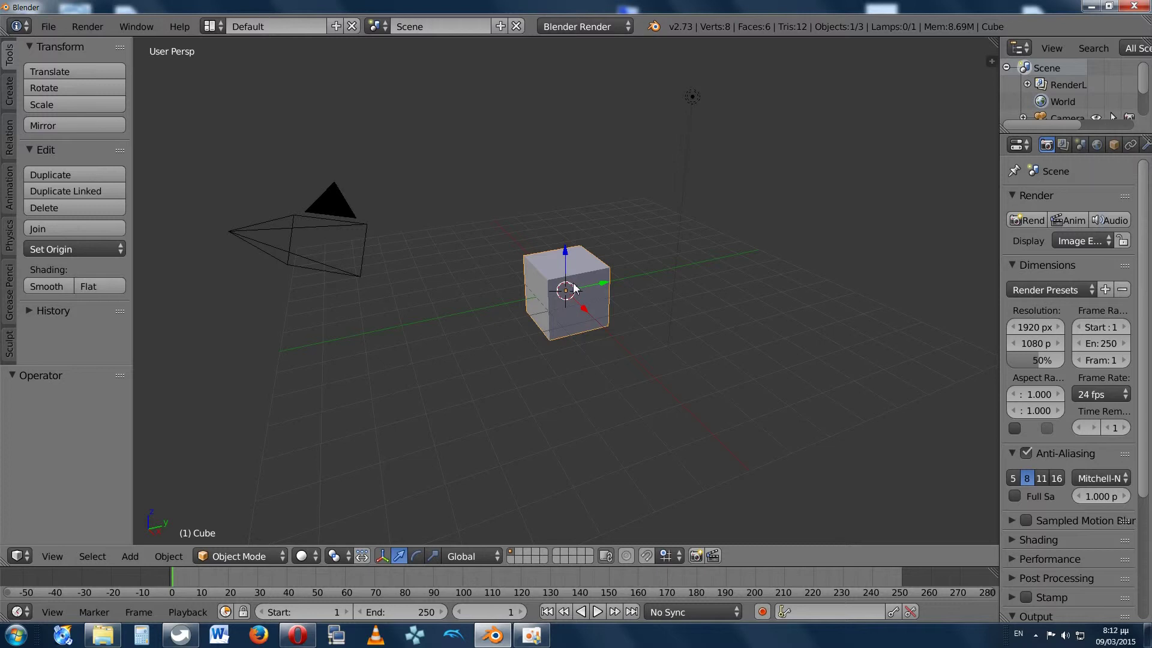
{"action": "scroll", "coordinate": [577, 286], "scroll_direction": "up", "scroll_amount": 1}
{"action": "scroll", "coordinate": [579, 285], "scroll_direction": "down", "scroll_amount": 1}
{"action": "key", "text": "x"}
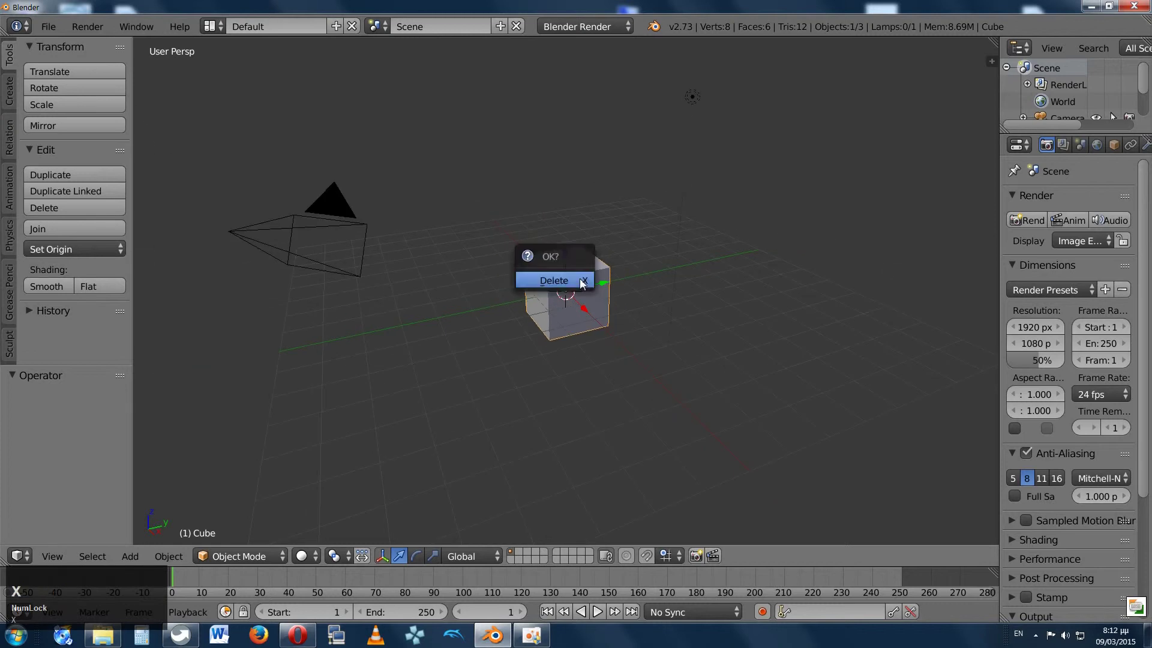
{"action": "left_click", "coordinate": [581, 283]}
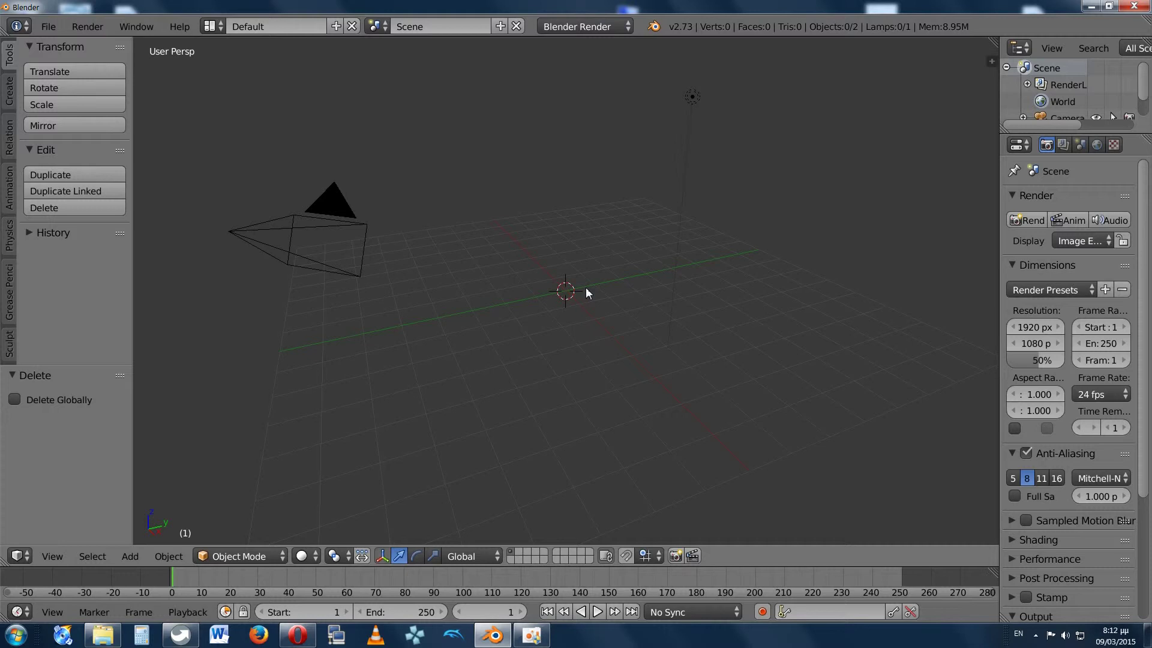
Add a mesh circle with 32 vertices and a radius of 1 at the scene origin.
{"action": "key", "text": "shift+a"}
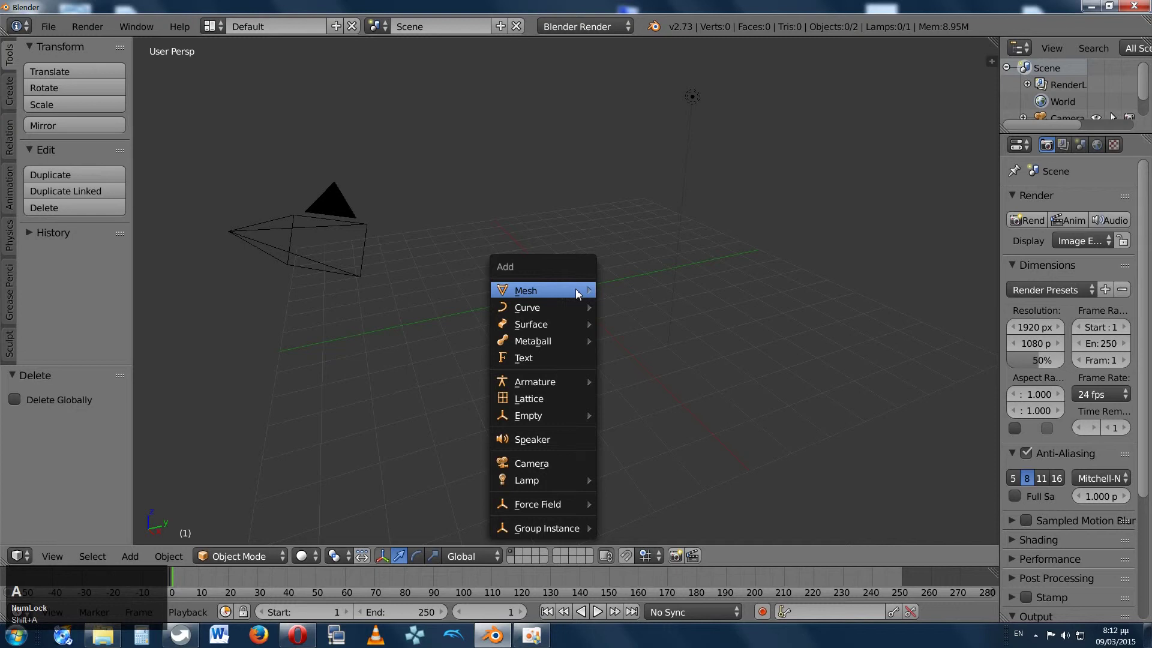
{"action": "mouse_move", "coordinate": [576, 291]}
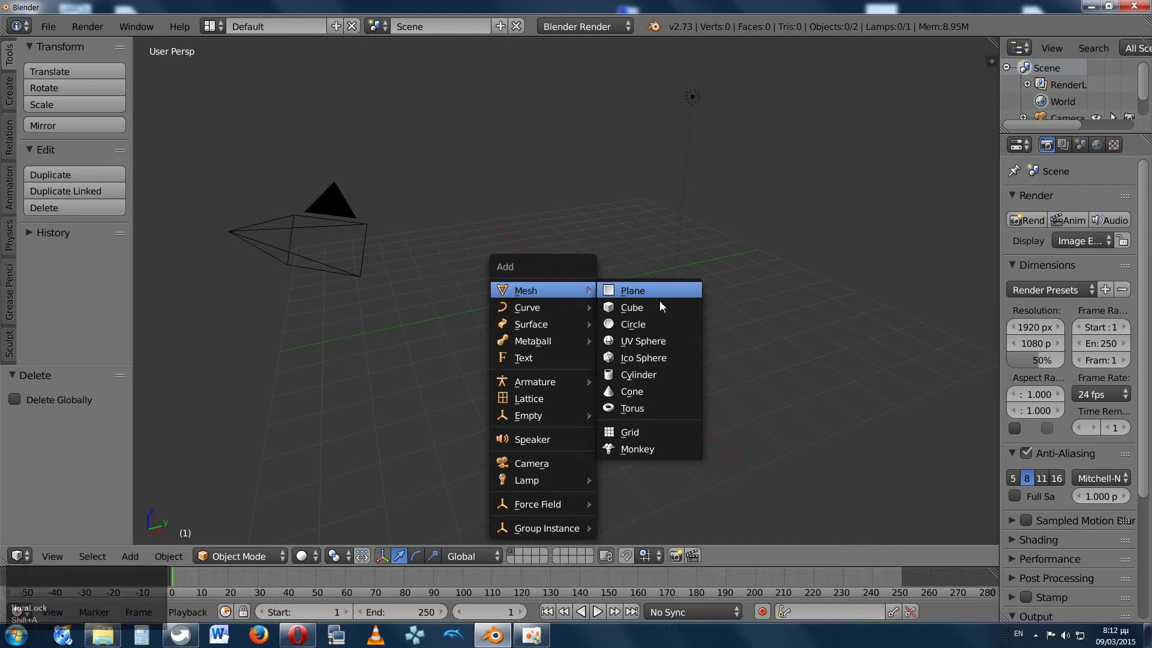
{"action": "left_click", "coordinate": [659, 325]}
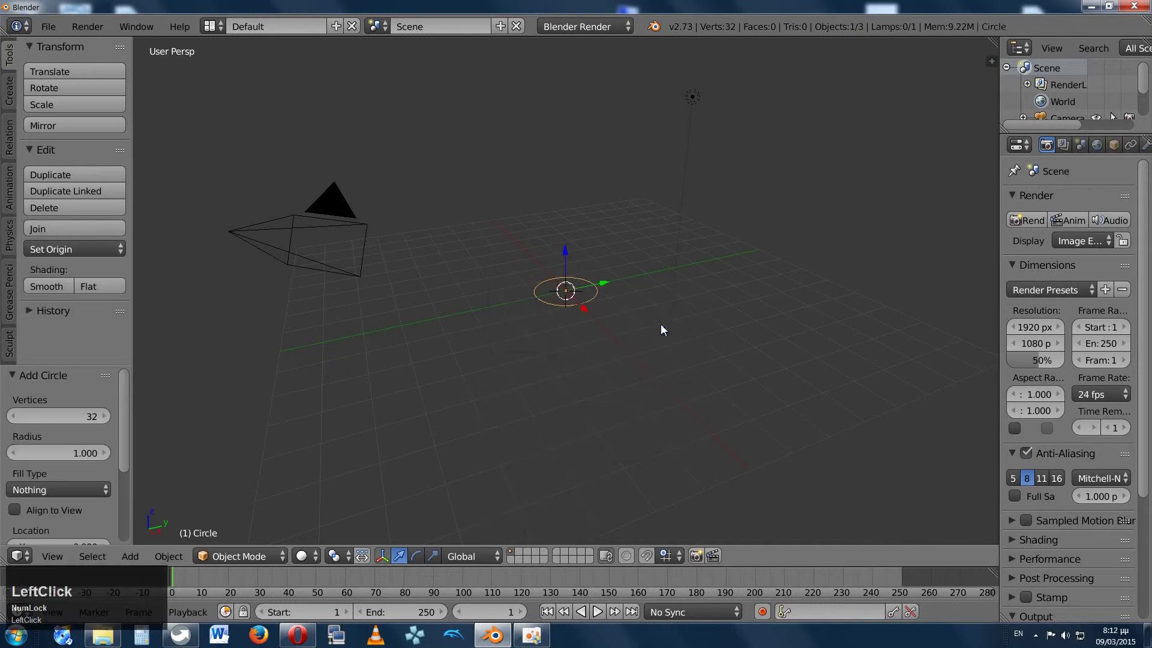
Extrude the circle's edge loop inward in Edit Mode and scale it to about 0.459, forming a flat ring.
{"action": "mouse_move", "coordinate": [573, 292]}
{"action": "middle_mouse_down"}
{"action": "mouse_move", "coordinate": [565, 322]}
{"action": "mouse_move", "coordinate": [566, 290]}
{"action": "mouse_move", "coordinate": [567, 303]}
{"action": "middle_mouse_up"}
{"action": "scroll", "coordinate": [566, 288], "scroll_direction": "up", "scroll_amount": 4}
{"action": "key", "text": "Num_Lock"}
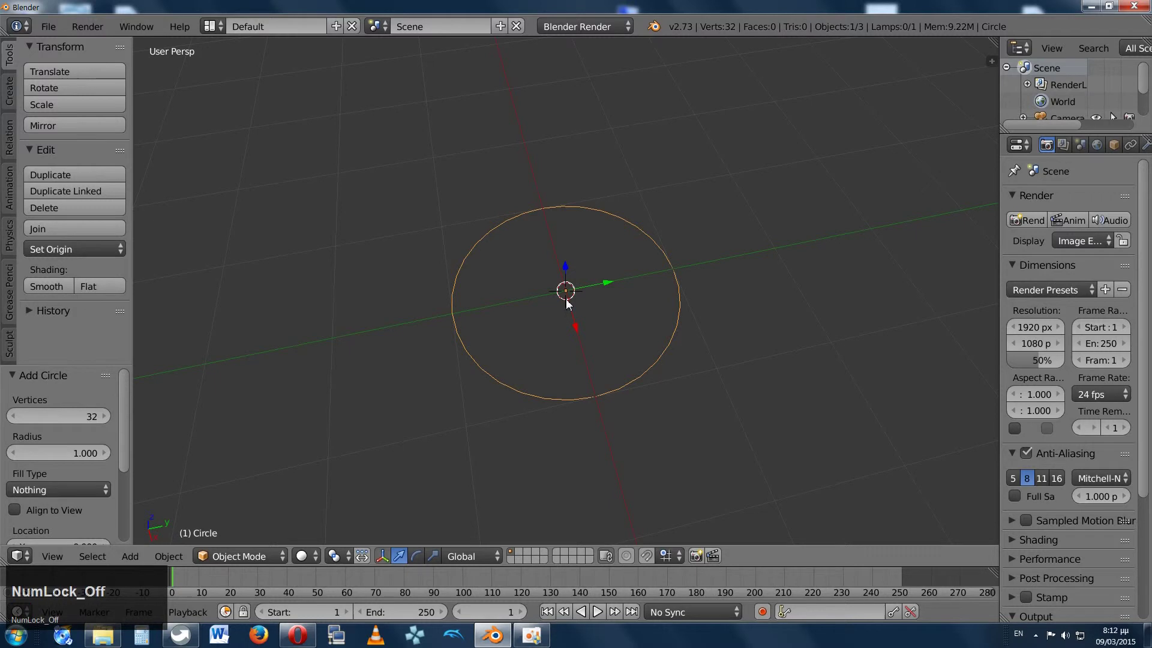
{"action": "key", "text": "Home"}
{"action": "key", "text": "Num_Lock"}
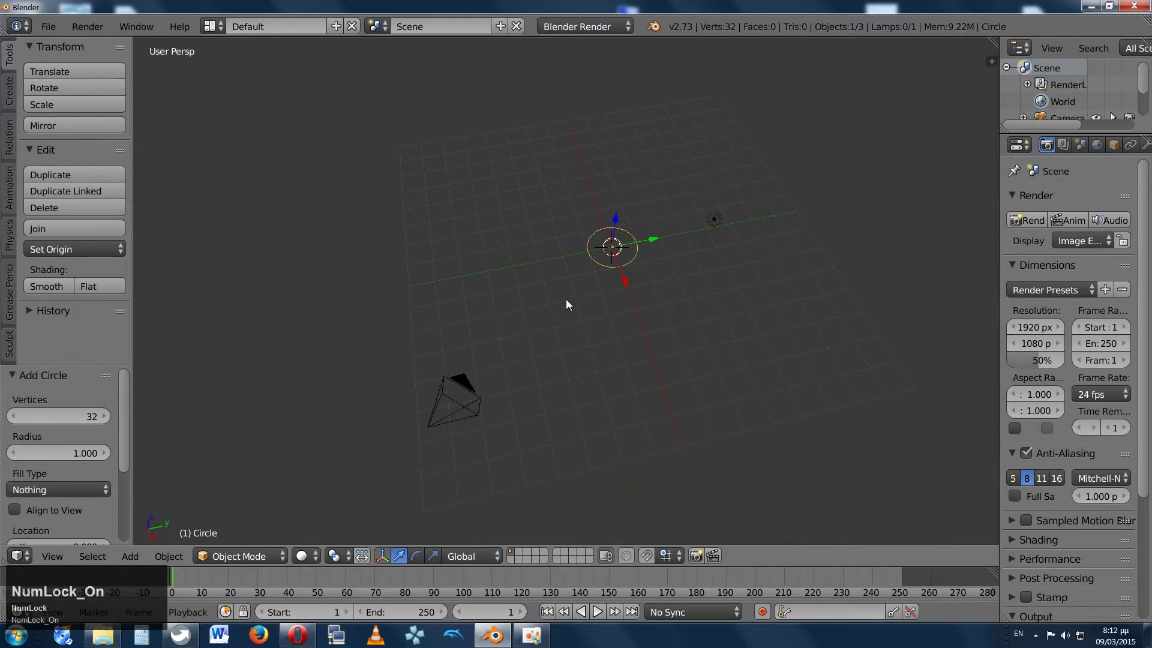
{"action": "key", "text": "KP_7"}
{"action": "key", "text": "KP_Decimal"}
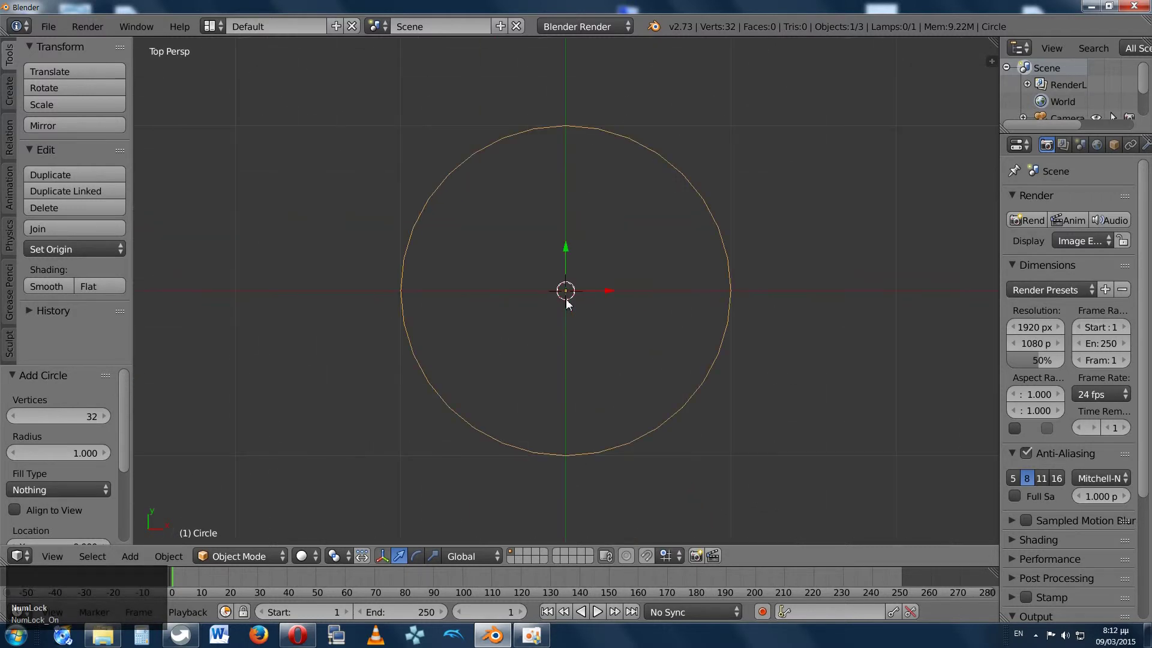
{"action": "scroll", "coordinate": [612, 268], "scroll_direction": "down", "scroll_amount": 1}
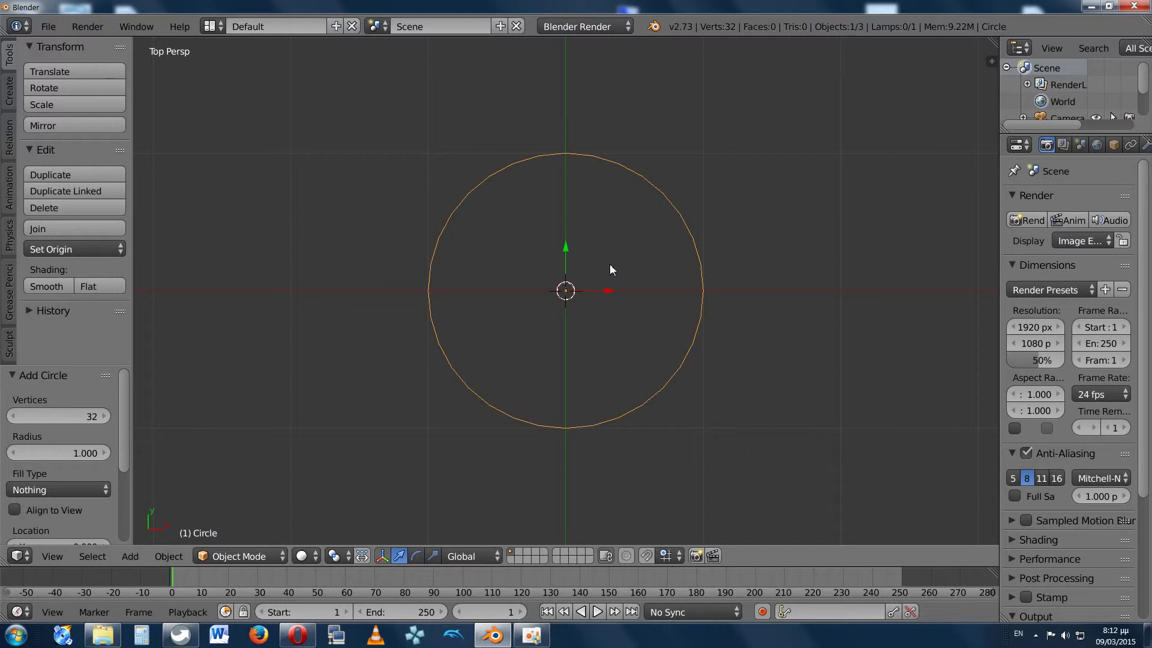
{"action": "key", "text": "e"}
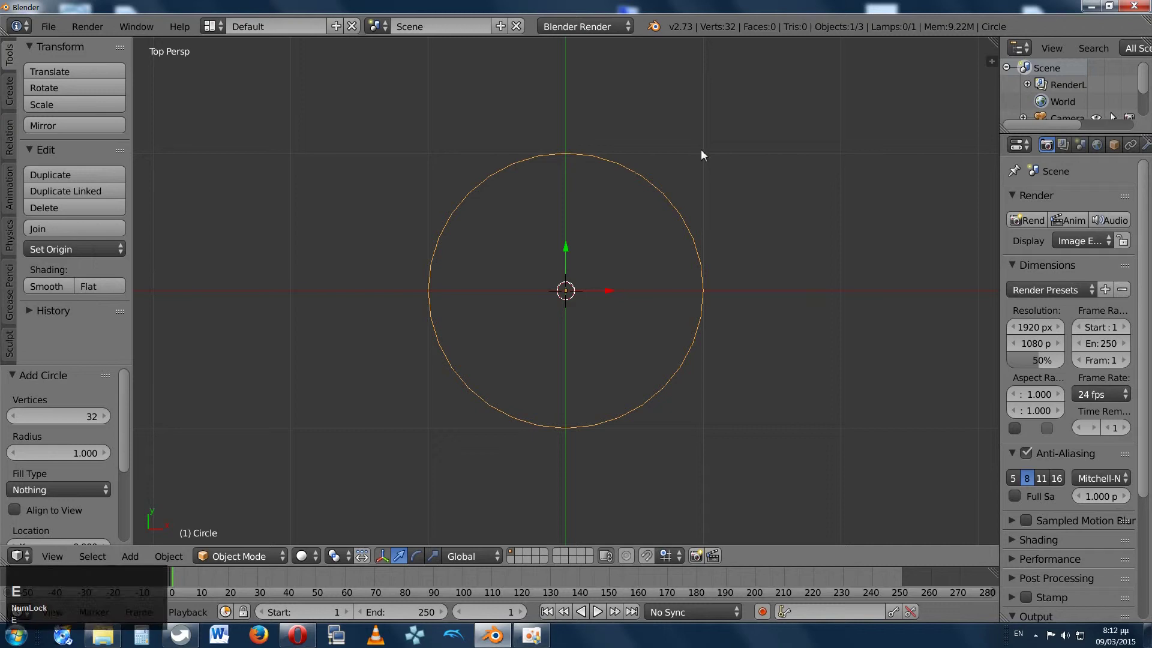
{"action": "key", "text": "Tab"}
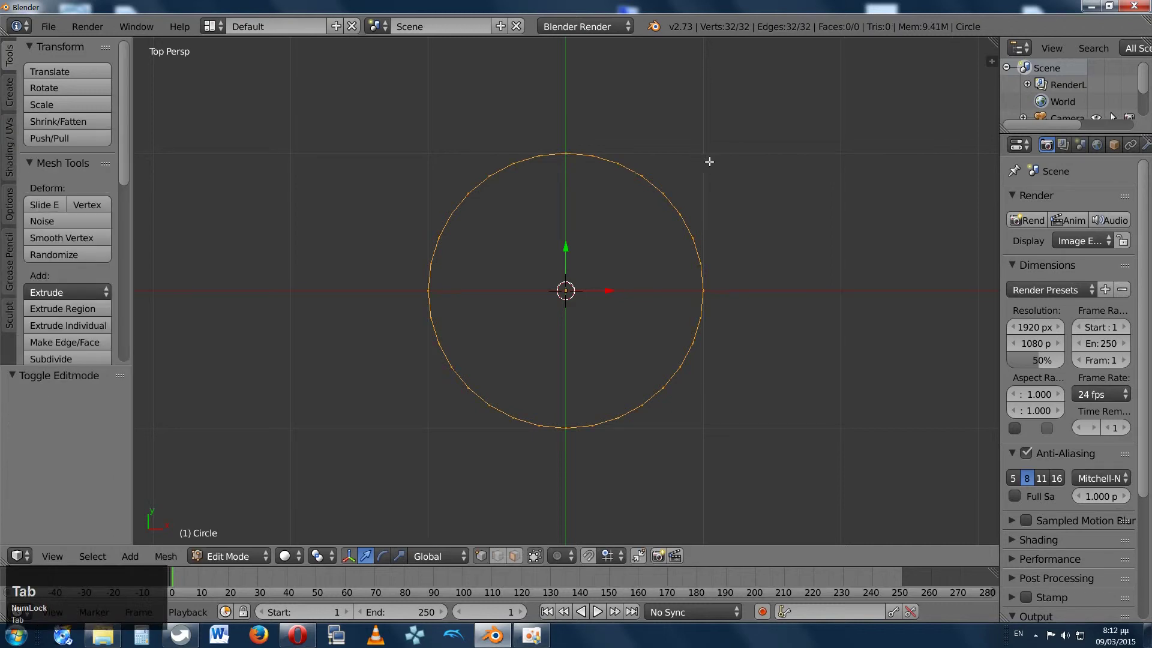
{"action": "key", "text": "e"}
{"action": "key", "text": "s"}
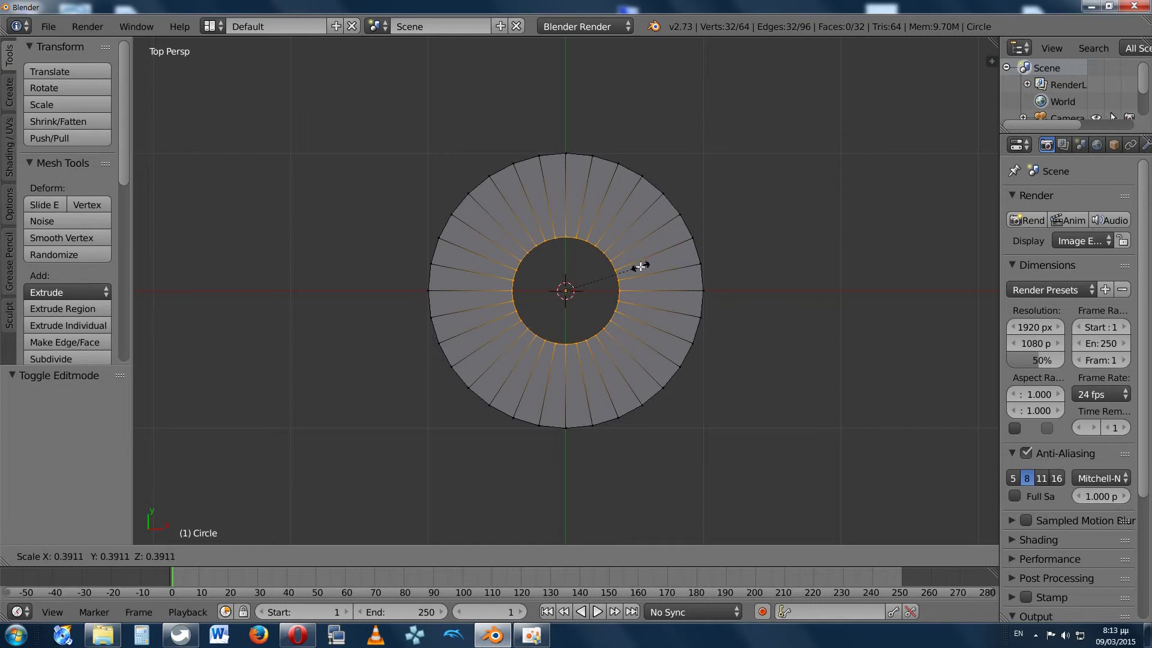
{"action": "left_click", "coordinate": [653, 267]}
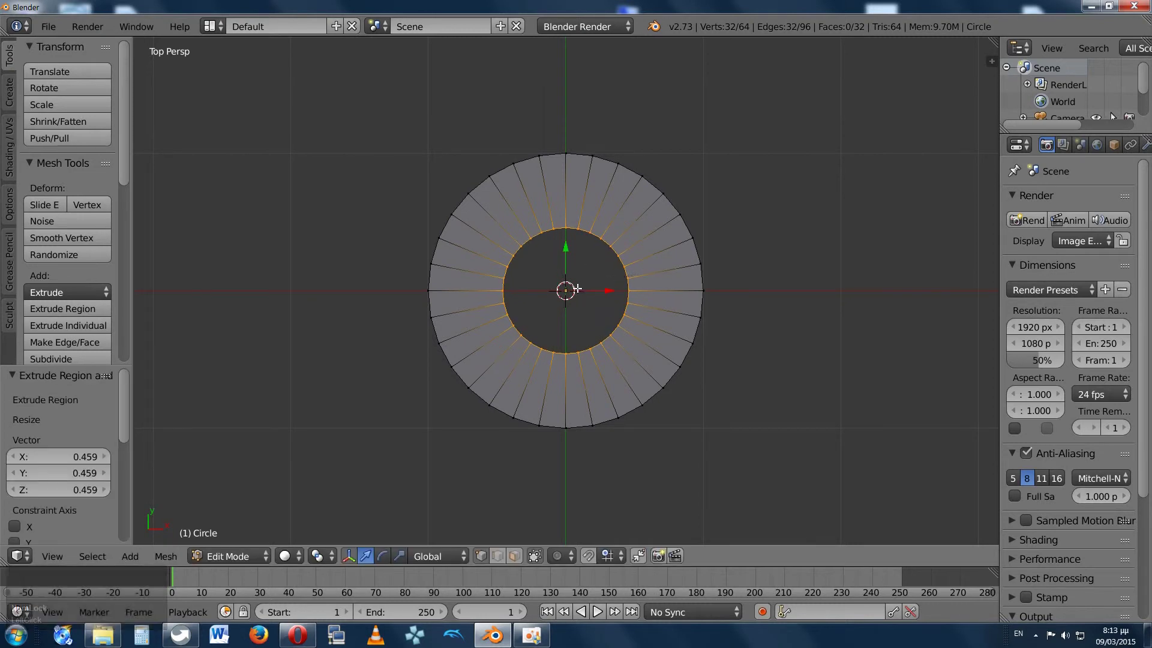
{"action": "key", "text": "Tab"}
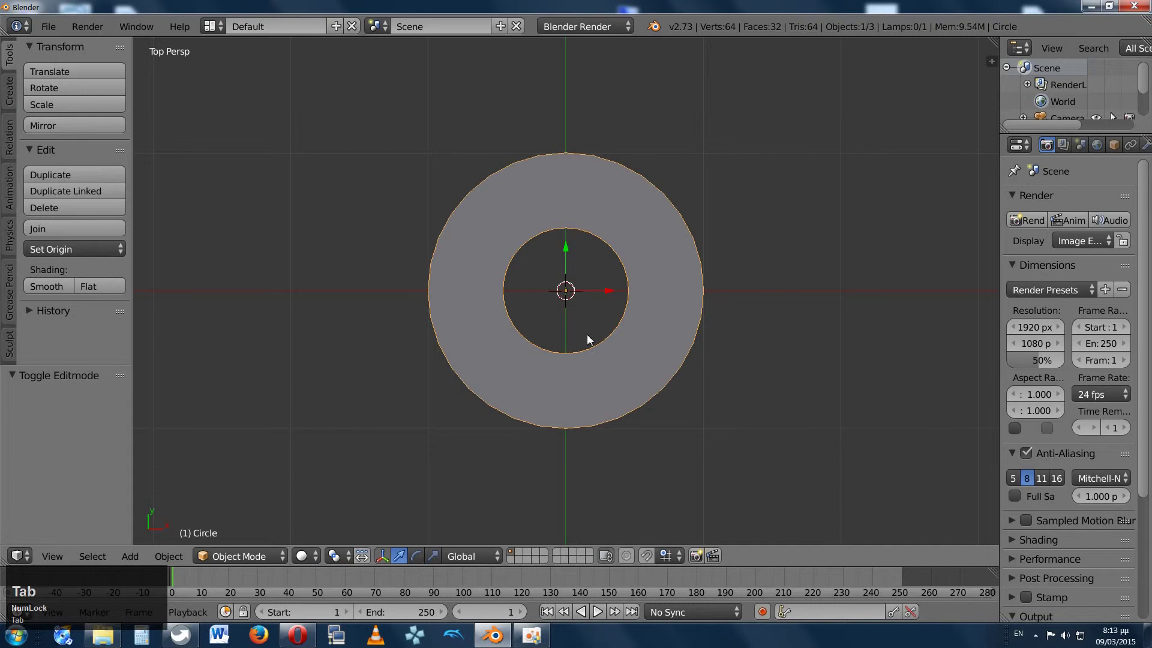
{"action": "middle_click_drag", "start_coordinate": [581, 343], "coordinate": [605, 247]}
{"action": "key", "text": "Tab"}
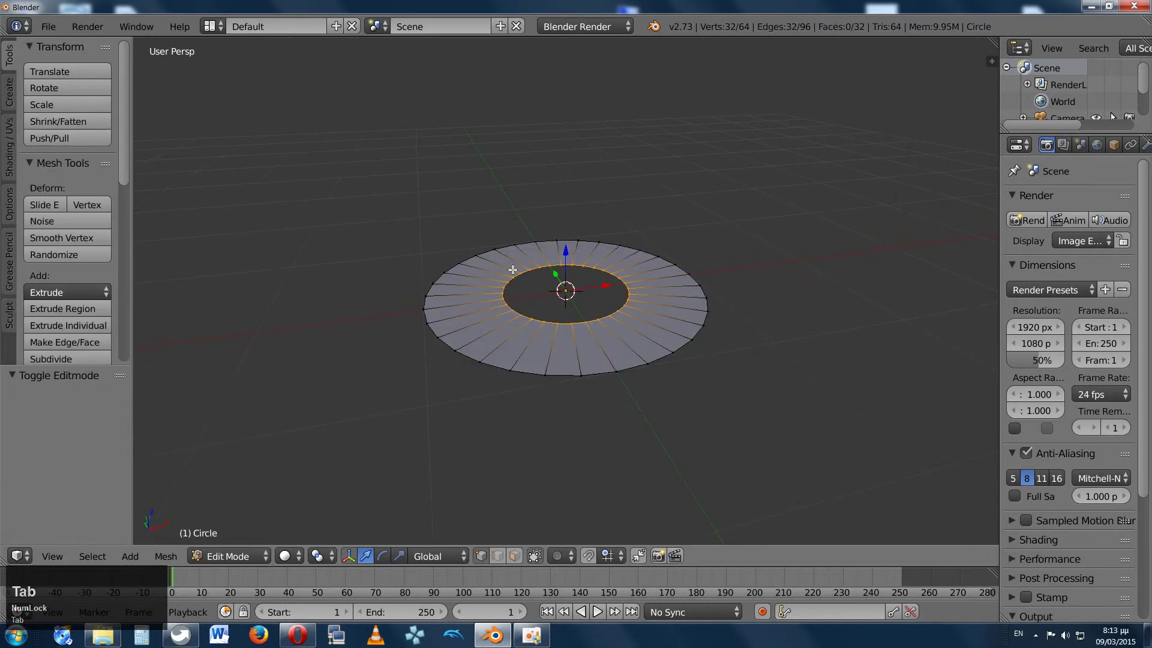
{"action": "key", "text": "ctrl+r"}
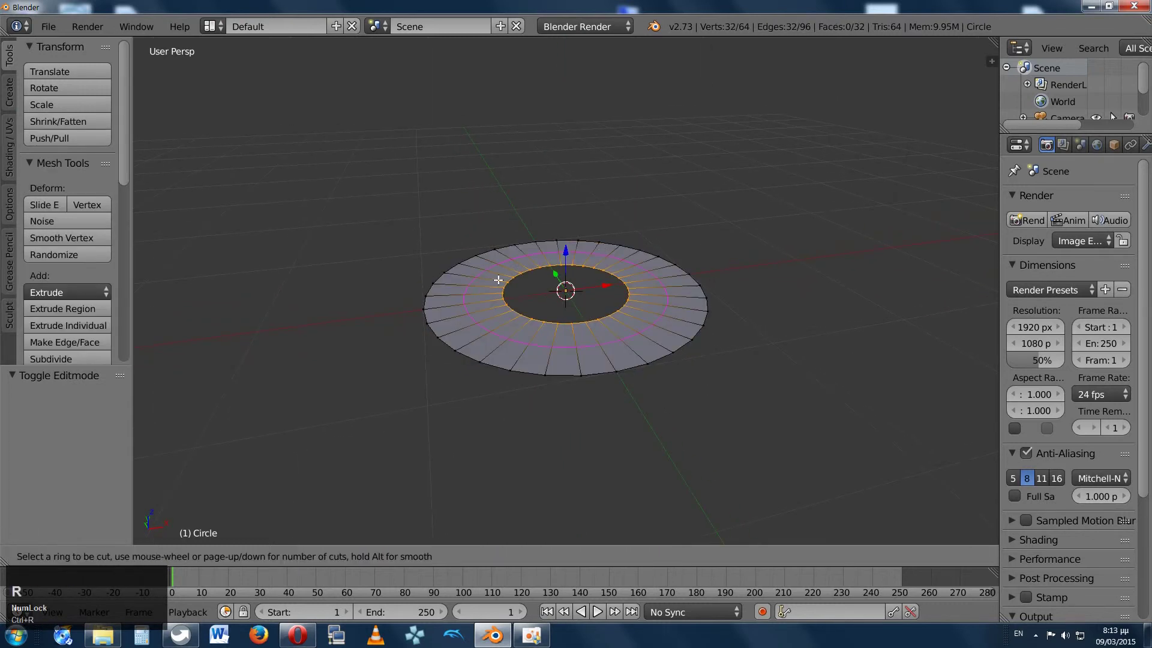
{"action": "middle_click", "coordinate": [569, 264]}
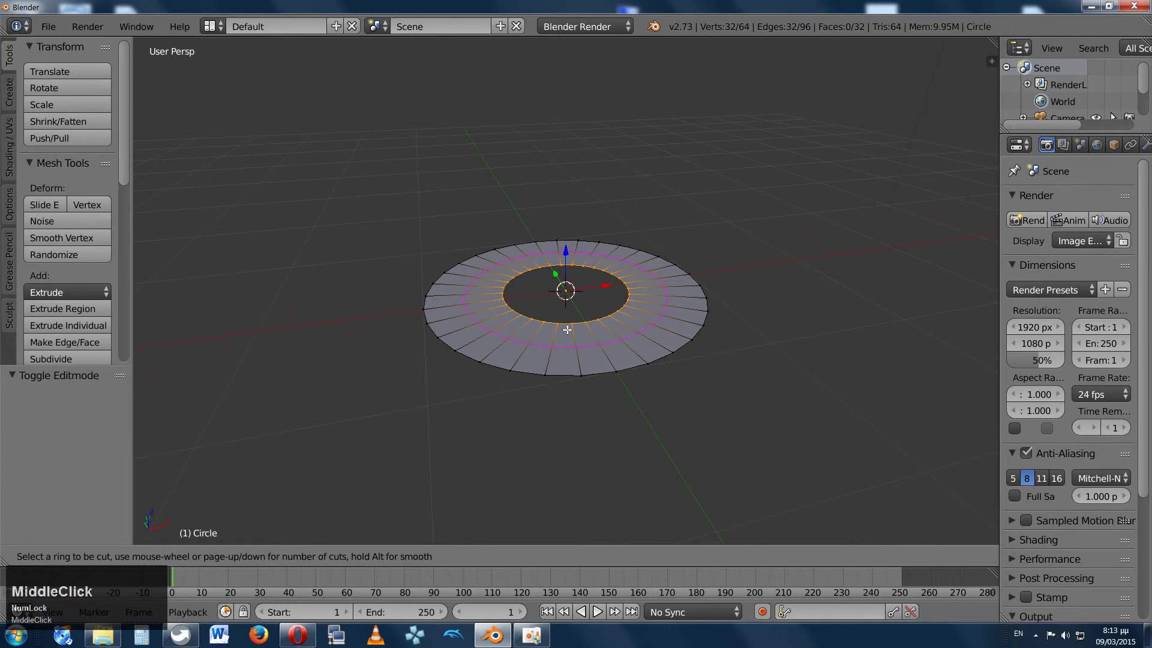
{"action": "key", "text": "Escape"}
From the top view, sketch a Grease Pencil outline around the central hole with a narrow slot crossing the ring on each side.
{"action": "key", "text": "KP_7"}
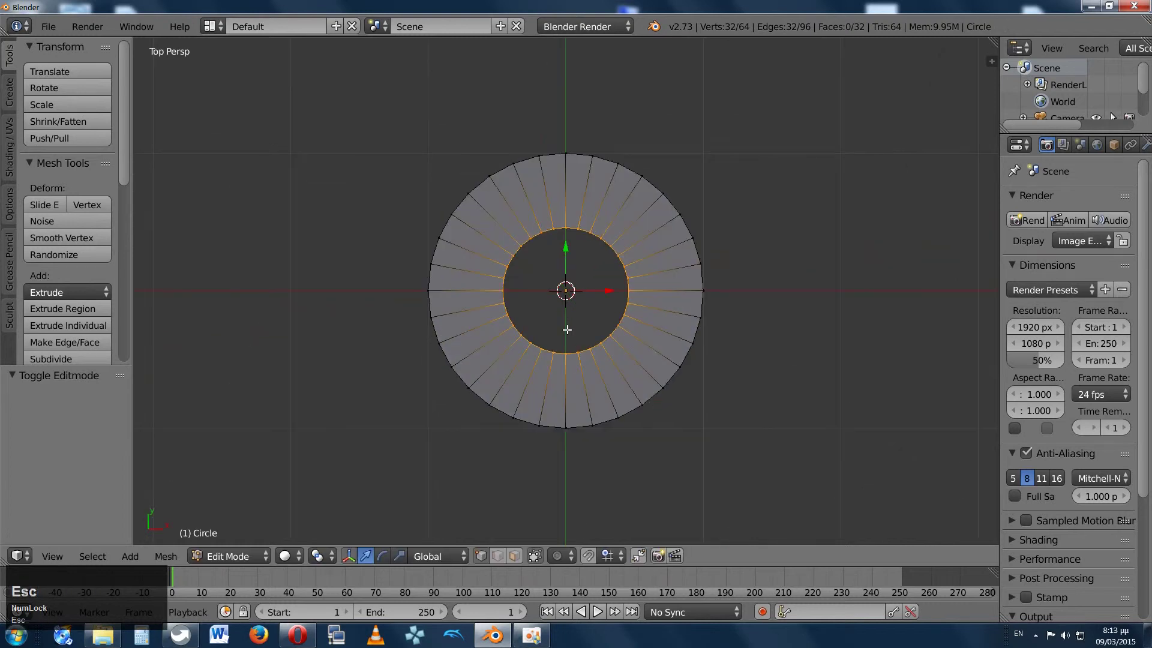
{"action": "key", "text": "d"}
{"action": "key", "text": "d"}
{"action": "key", "text": "d"}
{"action": "key", "text": "d"}
{"action": "key", "text": "d"}
{"action": "key", "text": "d"}
{"action": "key", "text": "d"}
{"action": "key", "text": "d"}
{"action": "key", "text": "d"}
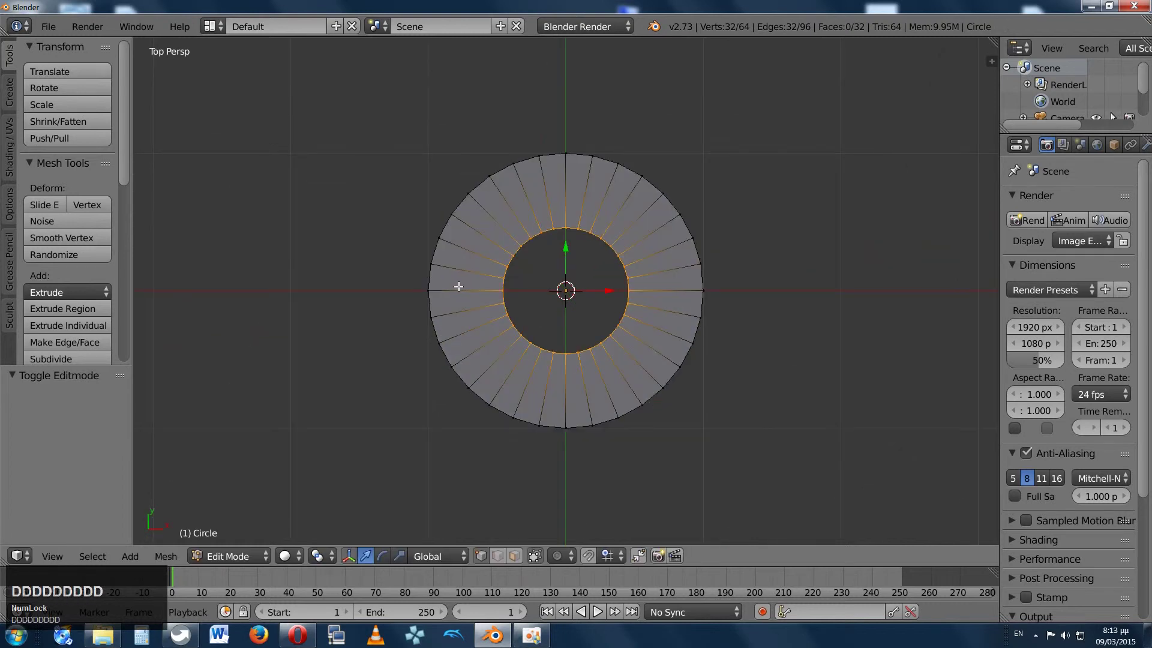
{"action": "mouse_move", "coordinate": [459, 288]}
{"action": "left_mouse_down"}
{"action": "mouse_move", "coordinate": [505, 280]}
{"action": "mouse_move", "coordinate": [543, 229]}
{"action": "mouse_move", "coordinate": [579, 226]}
{"action": "mouse_move", "coordinate": [612, 246]}
{"action": "mouse_move", "coordinate": [630, 281]}
{"action": "mouse_move", "coordinate": [706, 282]}
{"action": "mouse_move", "coordinate": [694, 285]}
{"action": "left_mouse_up"}
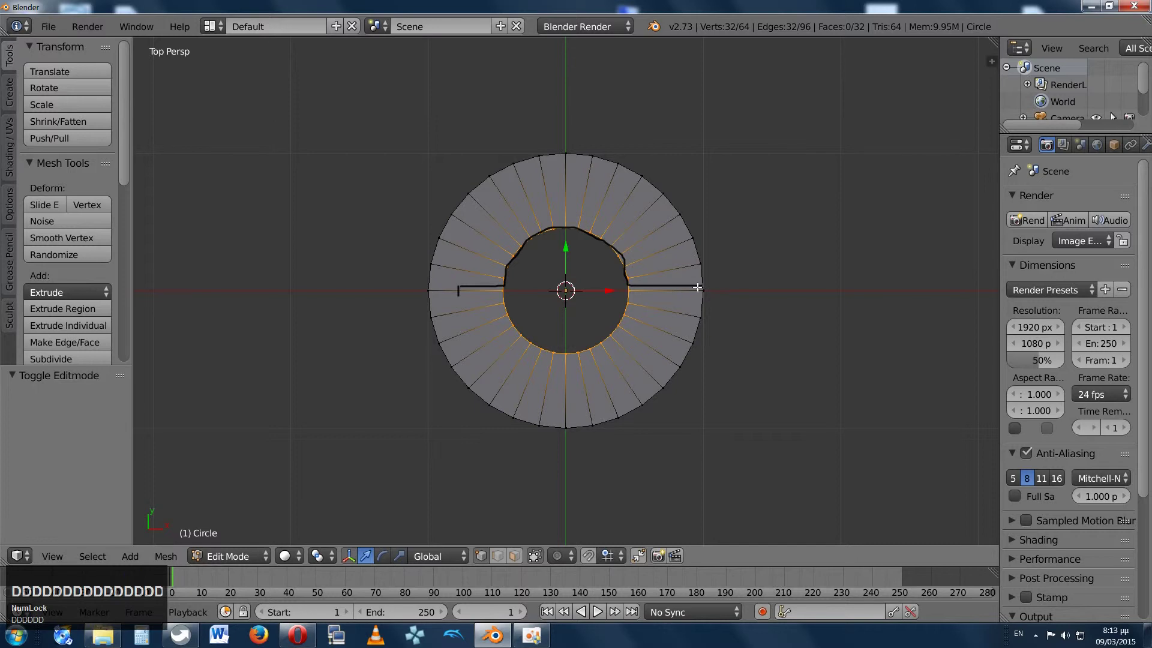
{"action": "middle_click", "coordinate": [702, 286]}
{"action": "key", "text": "d"}
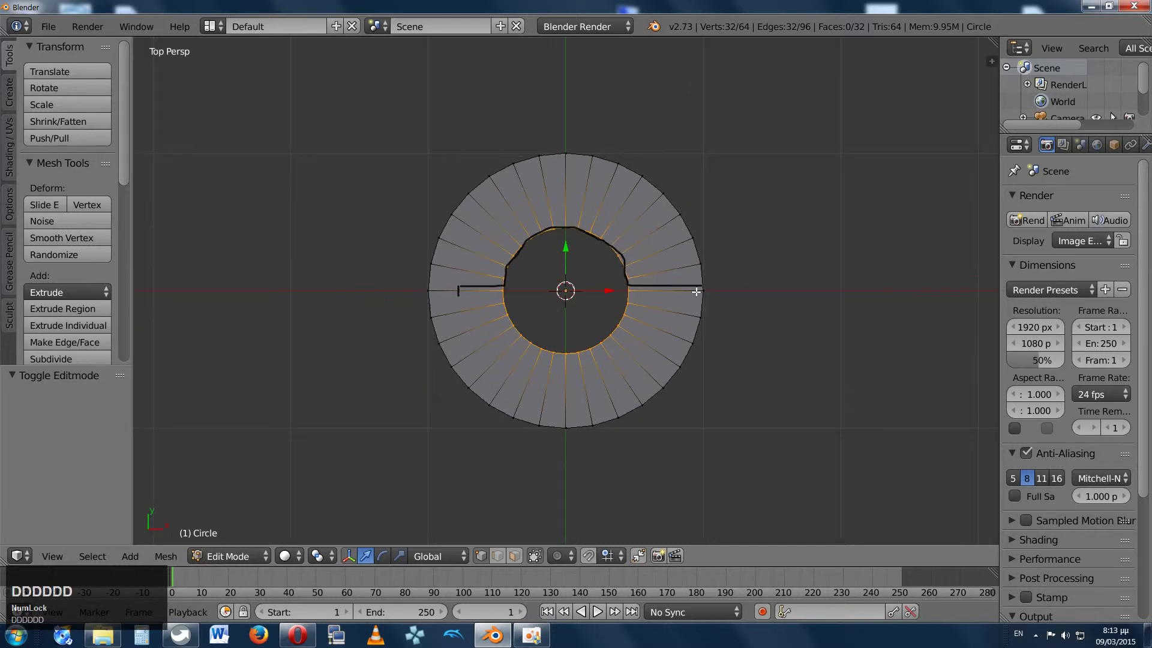
{"action": "right_click_drag", "start_coordinate": [700, 290], "coordinate": [673, 286]}
{"action": "mouse_move", "coordinate": [673, 286]}
{"action": "left_mouse_down"}
{"action": "mouse_move", "coordinate": [690, 292]}
{"action": "mouse_move", "coordinate": [629, 294]}
{"action": "mouse_move", "coordinate": [612, 331]}
{"action": "mouse_move", "coordinate": [565, 352]}
{"action": "mouse_move", "coordinate": [528, 334]}
{"action": "mouse_move", "coordinate": [499, 293]}
{"action": "mouse_move", "coordinate": [459, 294]}
{"action": "left_mouse_up"}
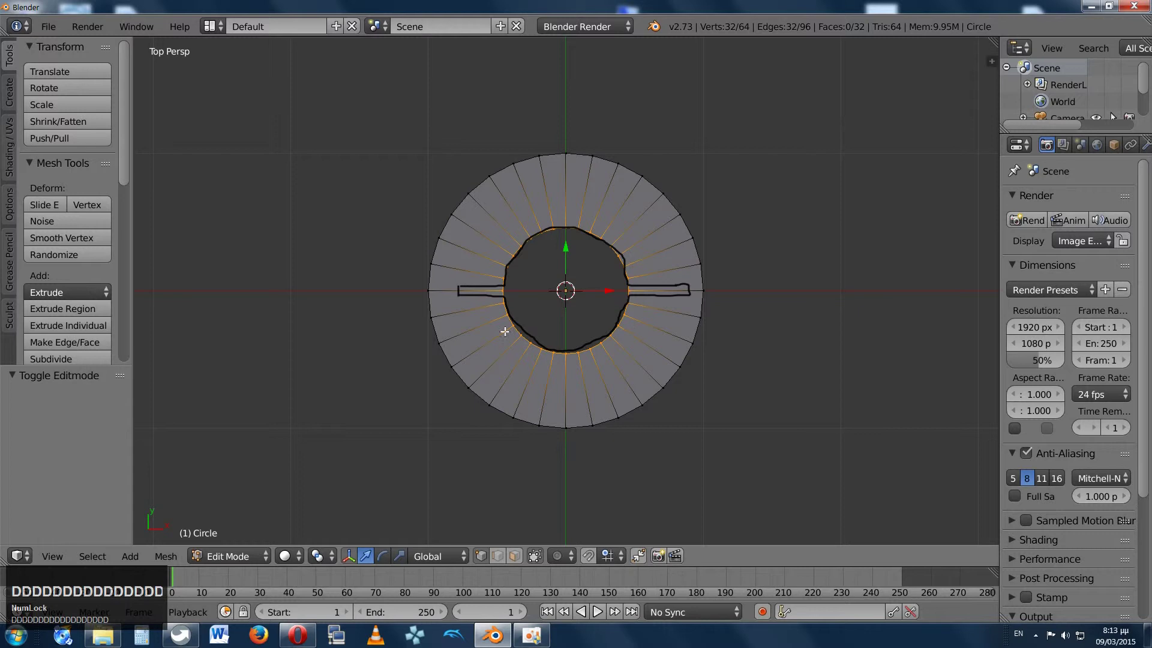
Insert four concentric loop cuts around the ring between its inner and outer edges.
{"action": "key", "text": "ctrl+r"}
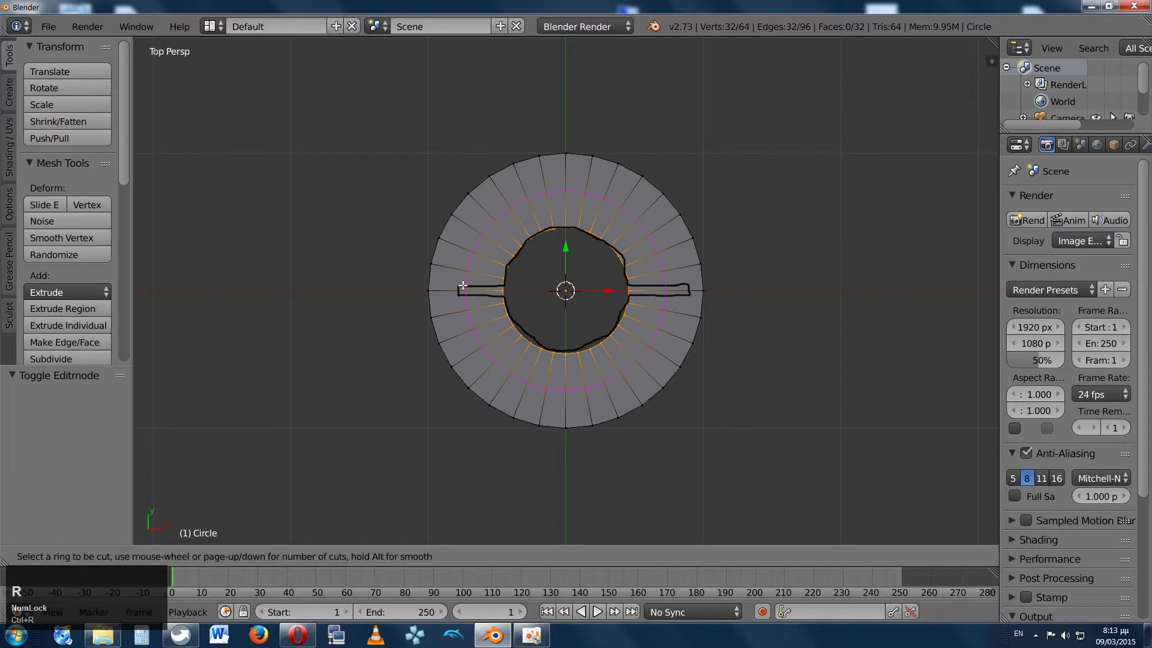
{"action": "scroll", "coordinate": [473, 286], "scroll_direction": "up", "scroll_amount": 1}
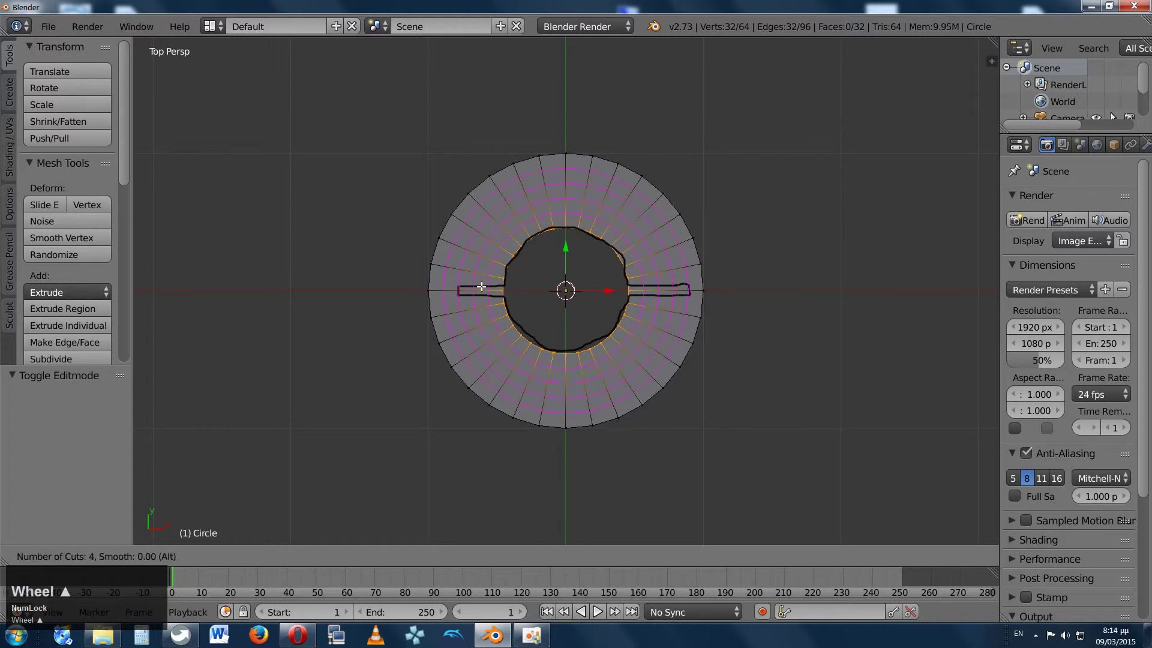
{"action": "left_click", "coordinate": [481, 287]}
{"action": "left_click", "coordinate": [481, 286]}
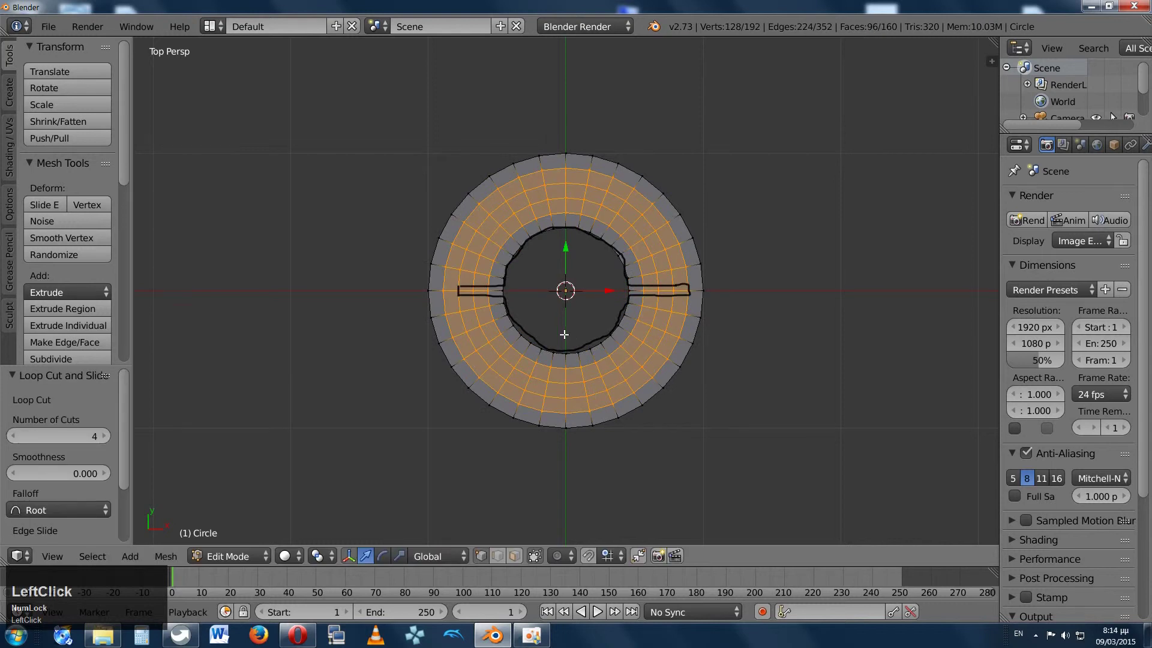
Select only the ring's inner edge loop and enable proportional editing with the Root falloff.
{"action": "middle_click_drag", "start_coordinate": [545, 335], "coordinate": [547, 236]}
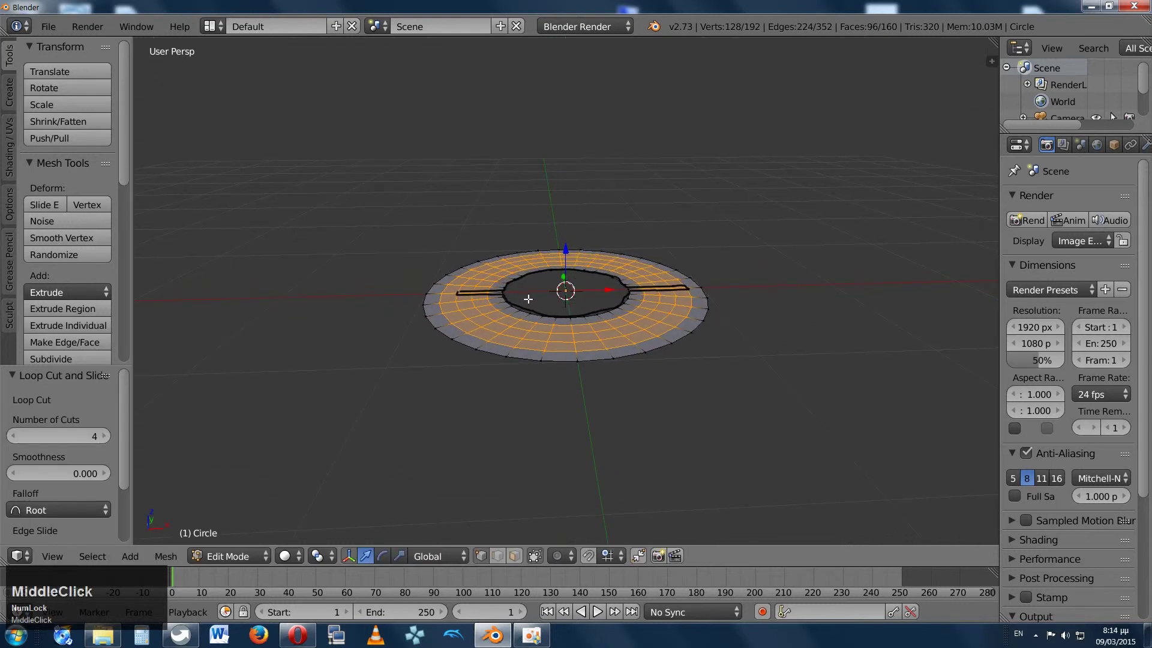
{"action": "key", "text": "a"}
{"action": "right_click", "coordinate": [508, 300], "text": "alt+shift"}
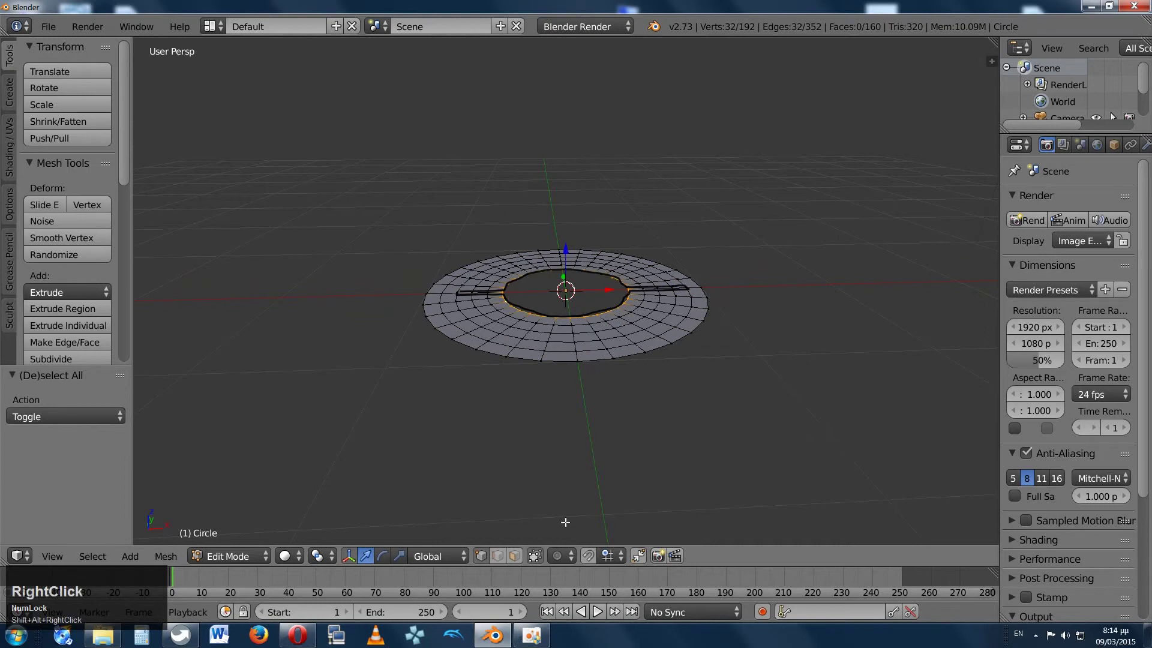
{"action": "key", "text": "o"}
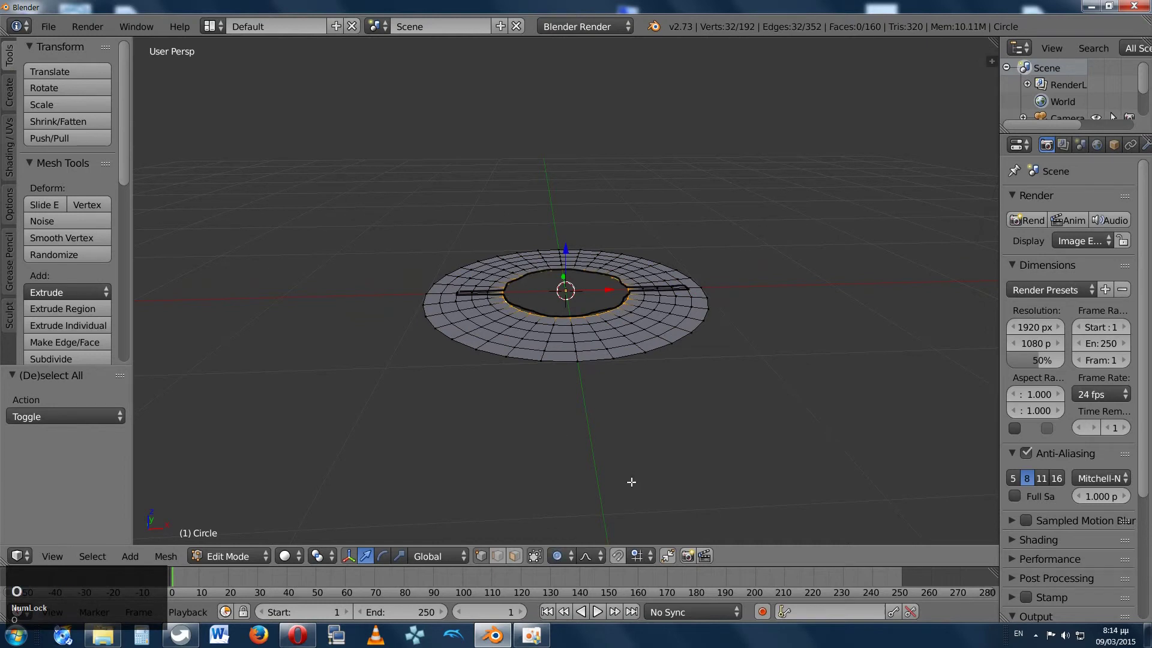
{"action": "left_click", "coordinate": [597, 557]}
{"action": "left_click", "coordinate": [618, 502]}
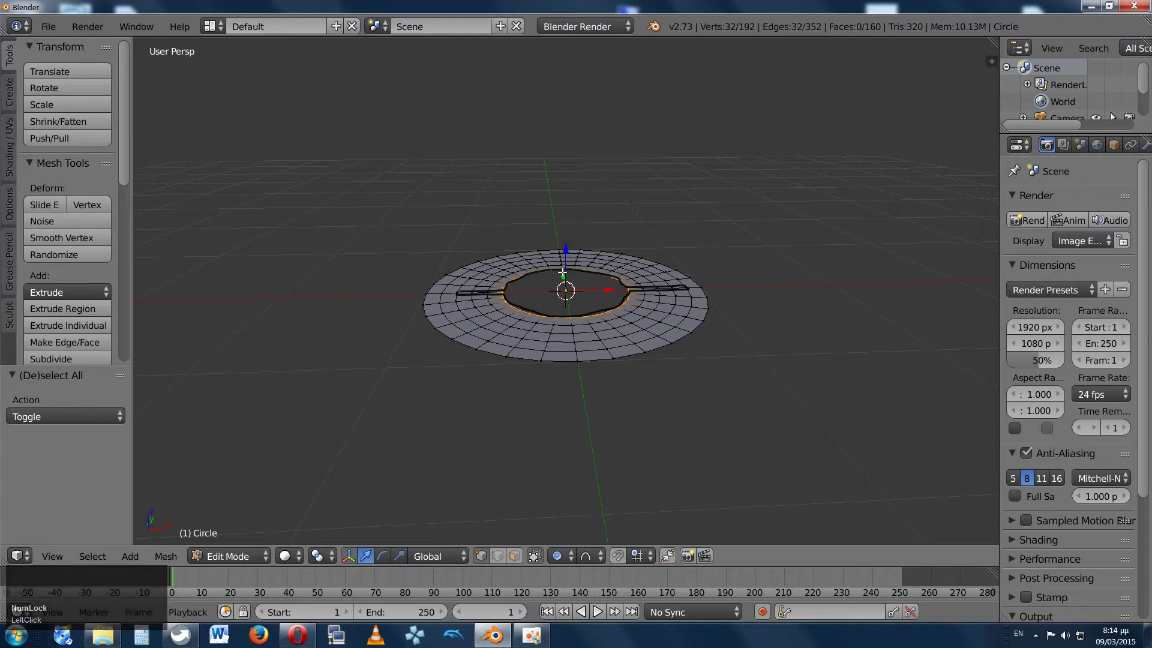
Raise the ring's inner edge loop about 0.234 along Z using Root falloff with a proportional size of about 0.51.
{"action": "key", "text": "g"}
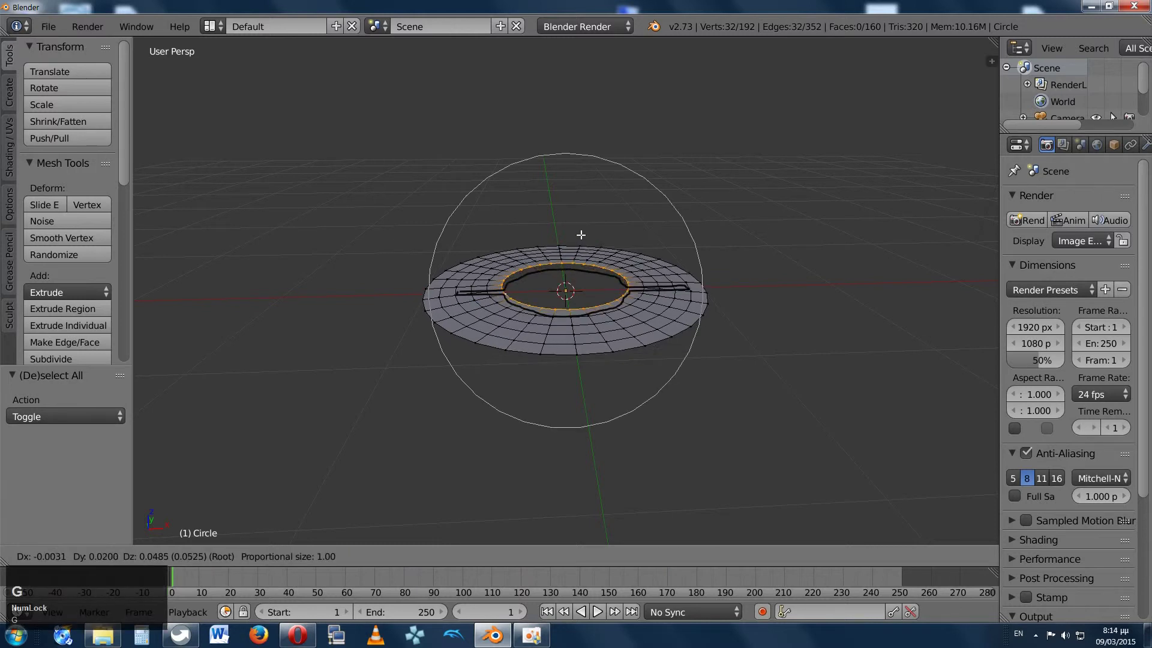
{"action": "scroll", "coordinate": [581, 242], "scroll_direction": "down", "scroll_amount": 2}
{"action": "scroll", "coordinate": [582, 241], "scroll_direction": "up", "scroll_amount": 6}
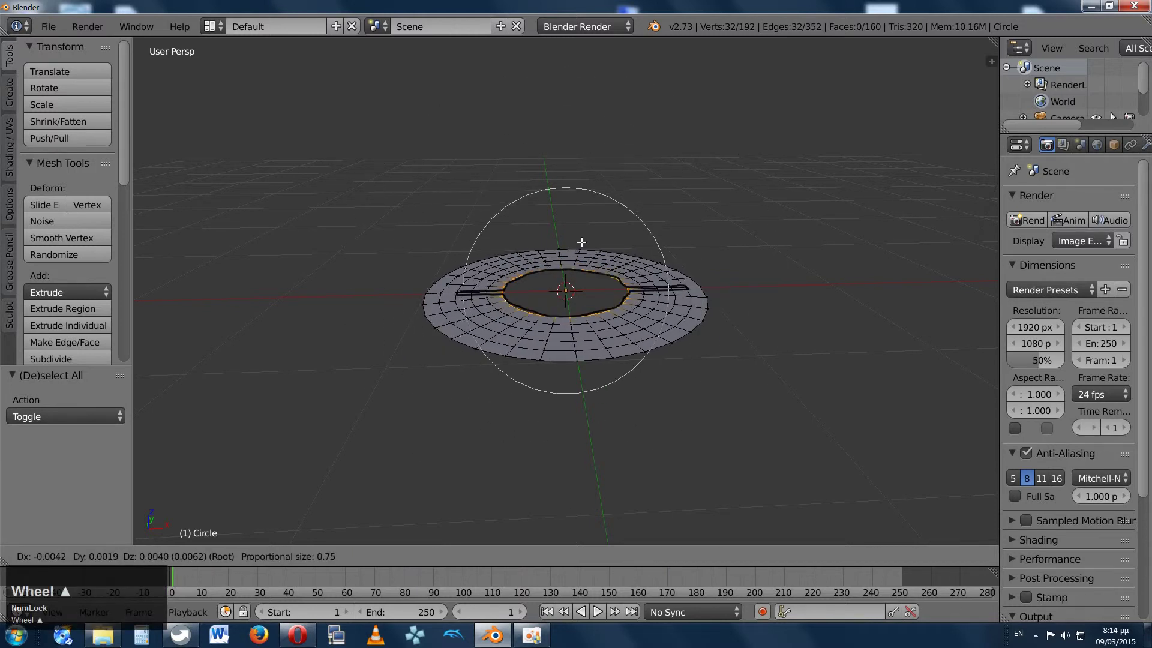
{"action": "key", "text": "z"}
{"action": "scroll", "coordinate": [579, 222], "scroll_direction": "up", "scroll_amount": 3}
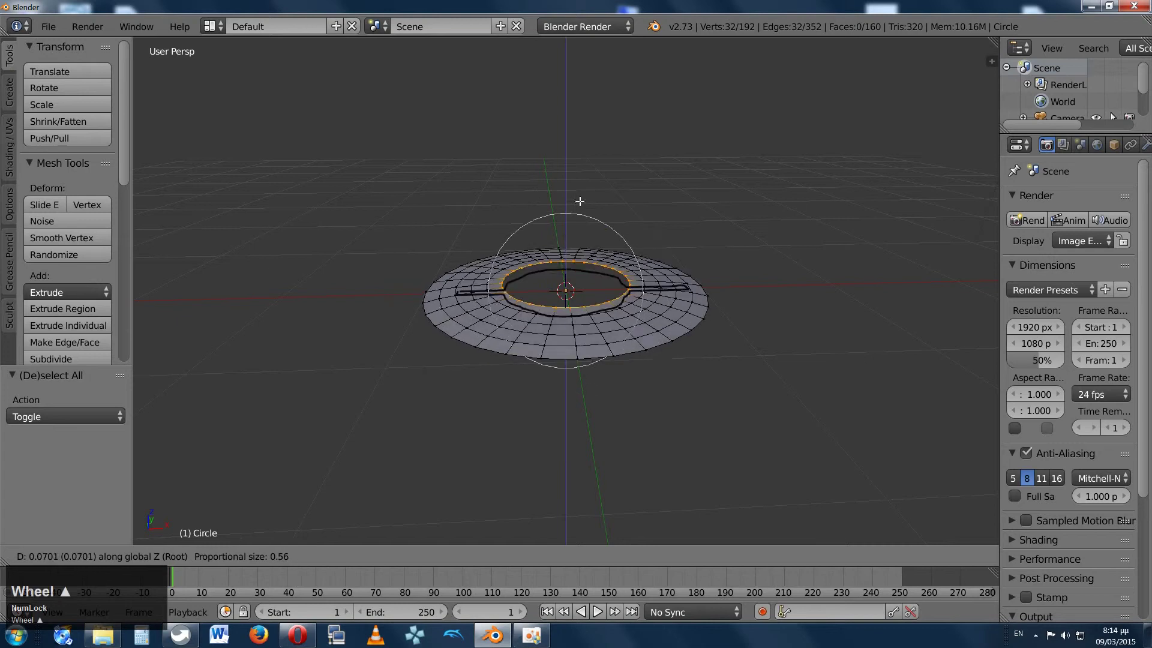
{"action": "scroll", "coordinate": [580, 207], "scroll_direction": "down", "scroll_amount": 1}
{"action": "scroll", "coordinate": [580, 208], "scroll_direction": "up", "scroll_amount": 3}
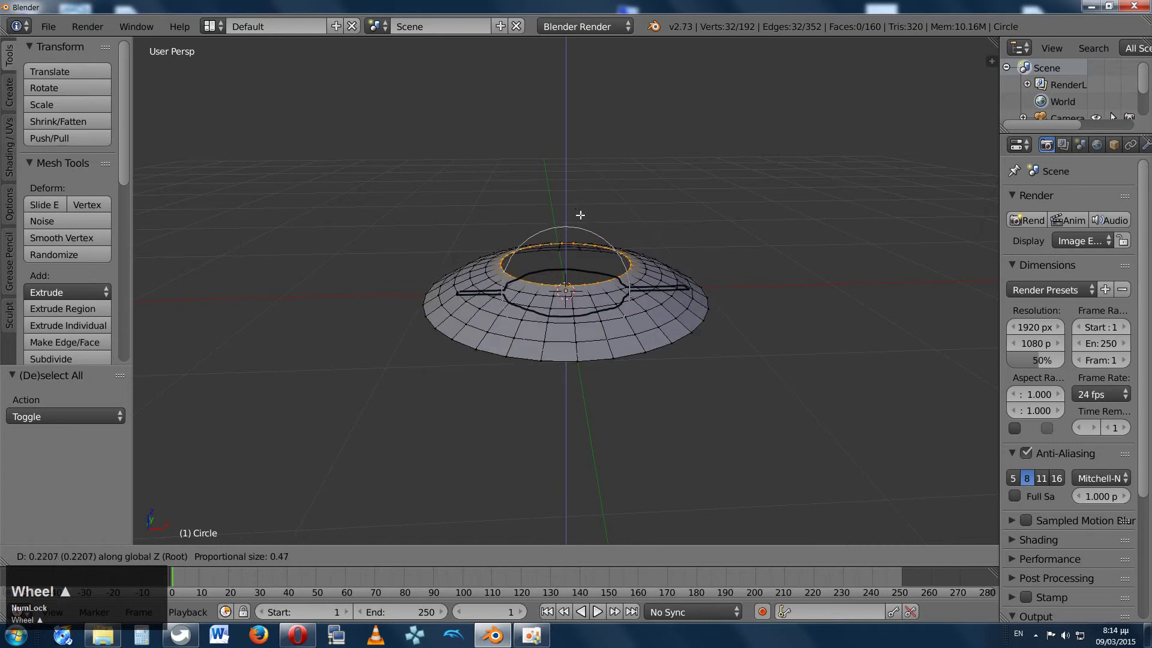
{"action": "scroll", "coordinate": [582, 212], "scroll_direction": "down", "scroll_amount": 1}
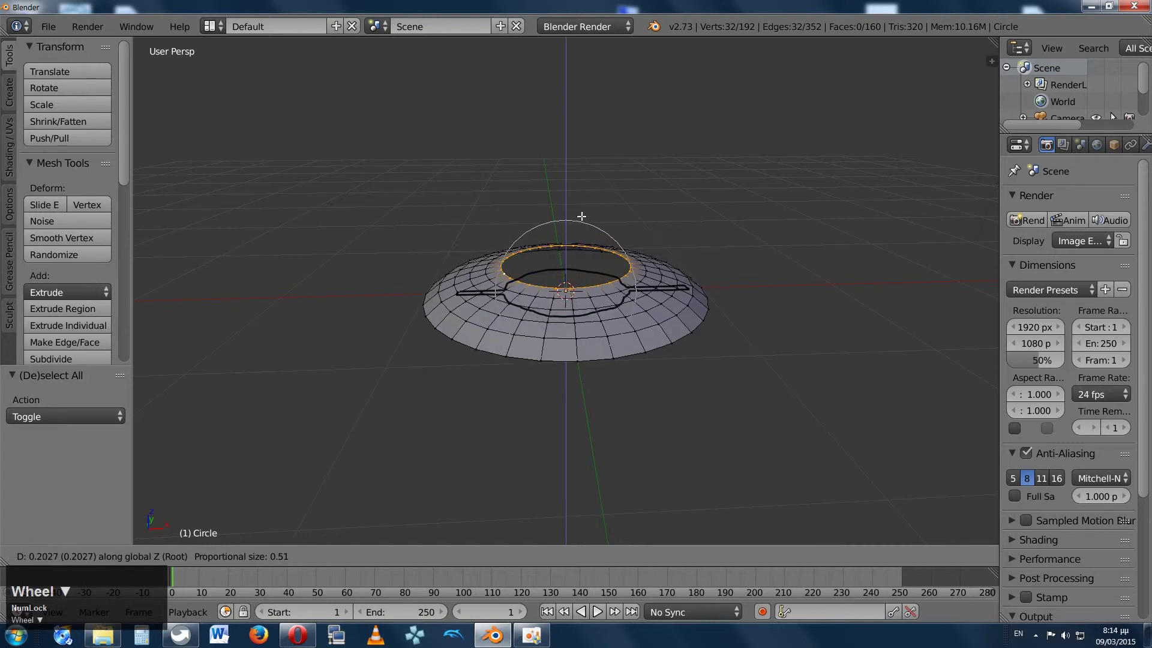
{"action": "left_click", "coordinate": [582, 212]}
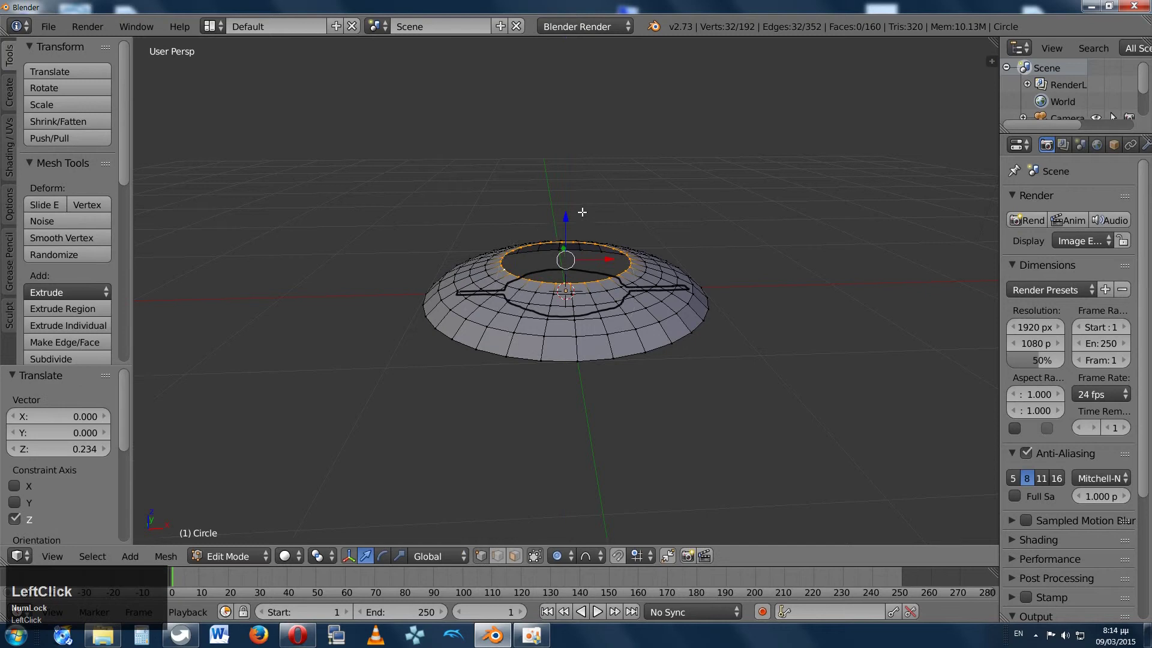
{"action": "key", "text": "KP_1"}
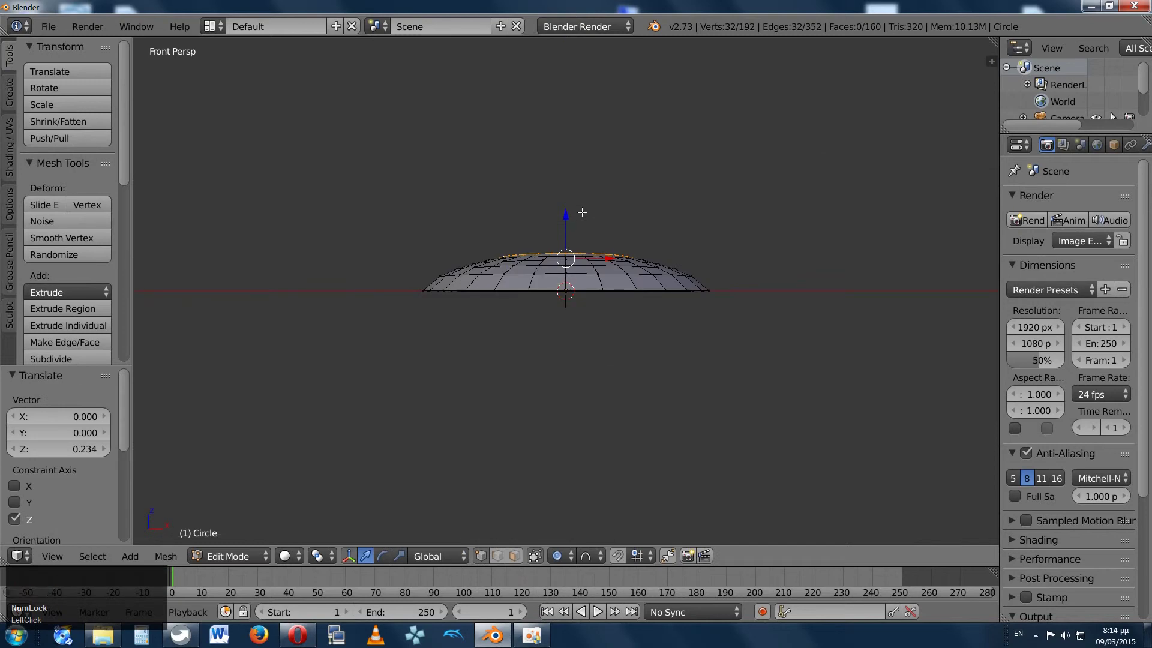
In Object Mode, apply smooth shading to the ring and add a level 2 Subdivision Surface modifier.
{"action": "key", "text": "Tab"}
{"action": "middle_click_drag", "start_coordinate": [545, 239], "coordinate": [560, 303]}
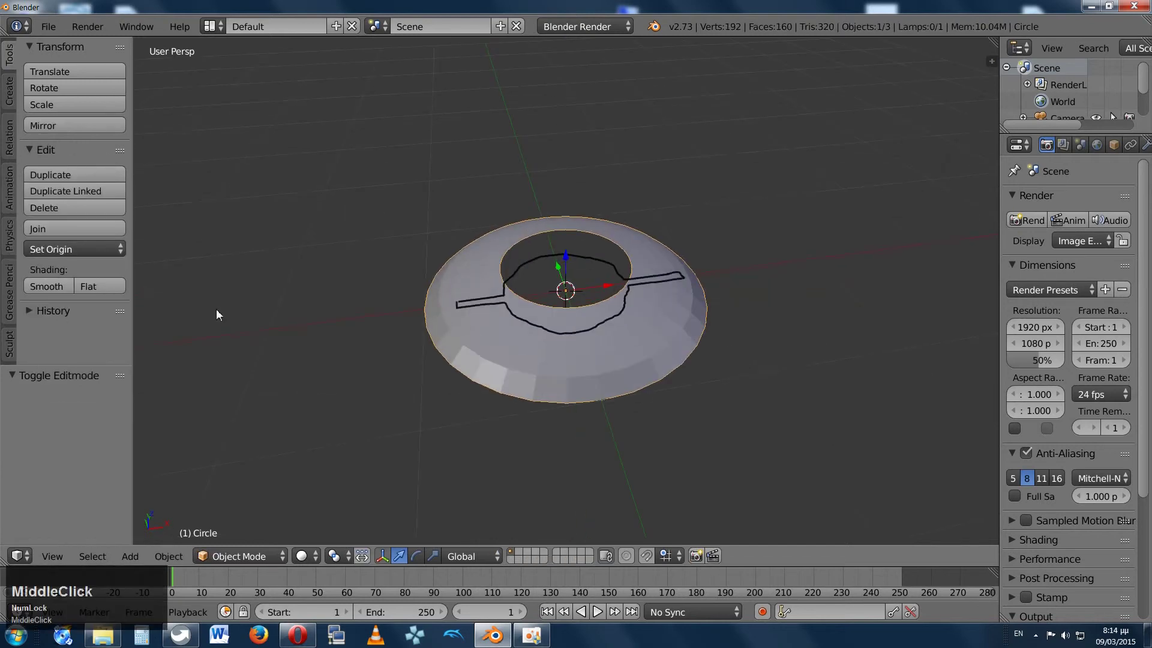
{"action": "key", "text": "Tab"}
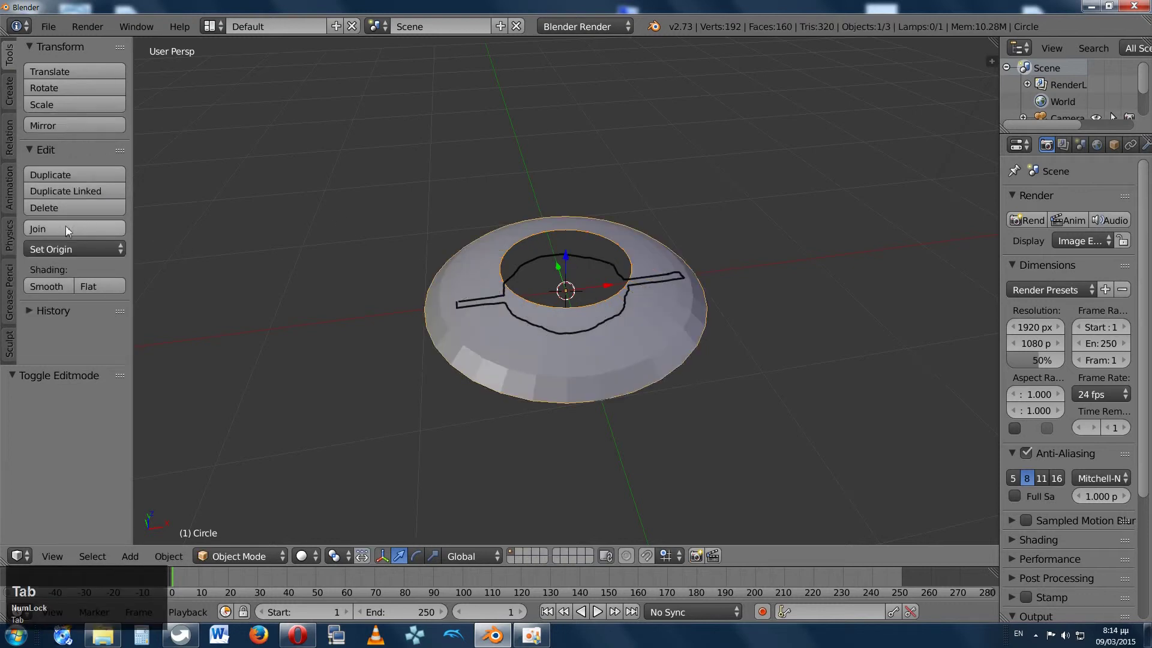
{"action": "left_click", "coordinate": [46, 286]}
{"action": "mouse_move", "coordinate": [582, 312]}
{"action": "middle_mouse_down"}
{"action": "mouse_move", "coordinate": [555, 389]}
{"action": "mouse_move", "coordinate": [568, 288]}
{"action": "mouse_move", "coordinate": [543, 264]}
{"action": "mouse_move", "coordinate": [557, 387]}
{"action": "mouse_move", "coordinate": [593, 369]}
{"action": "mouse_move", "coordinate": [634, 311]}
{"action": "mouse_move", "coordinate": [559, 291]}
{"action": "middle_mouse_up"}
{"action": "key", "text": "ctrl+2"}
In Edit Mode, expand the selection to all but the outer edge loop, disable proportional editing and lower it about 0.031 along Z.
{"action": "key", "text": "Tab"}
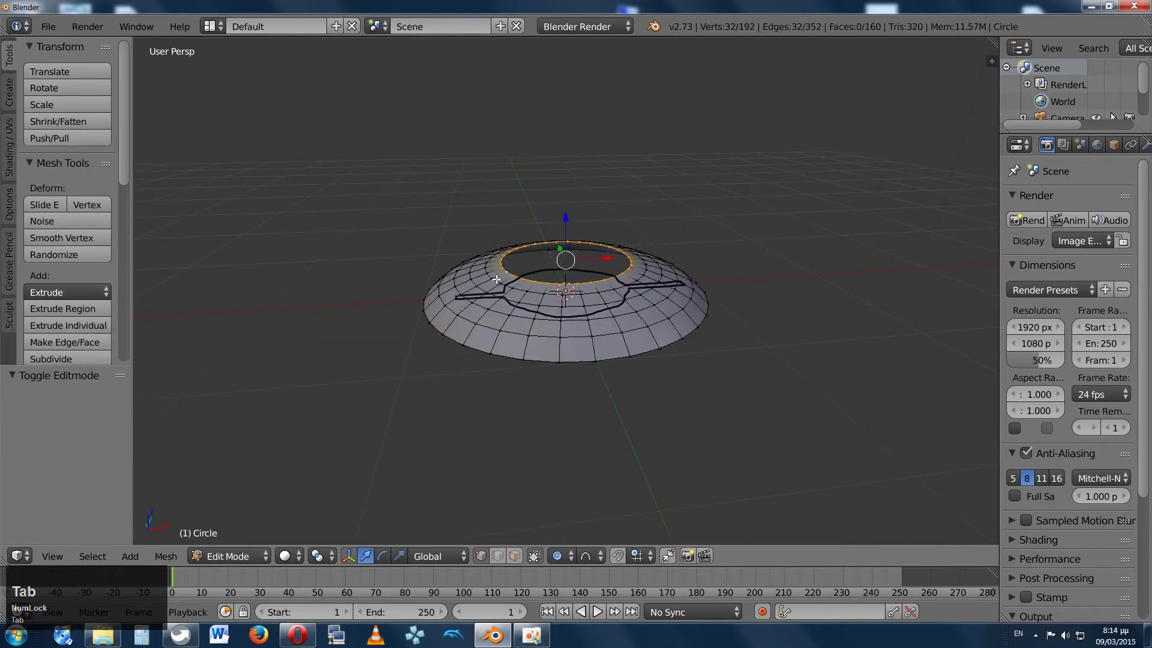
{"action": "middle_click_drag", "start_coordinate": [489, 277], "coordinate": [485, 270]}
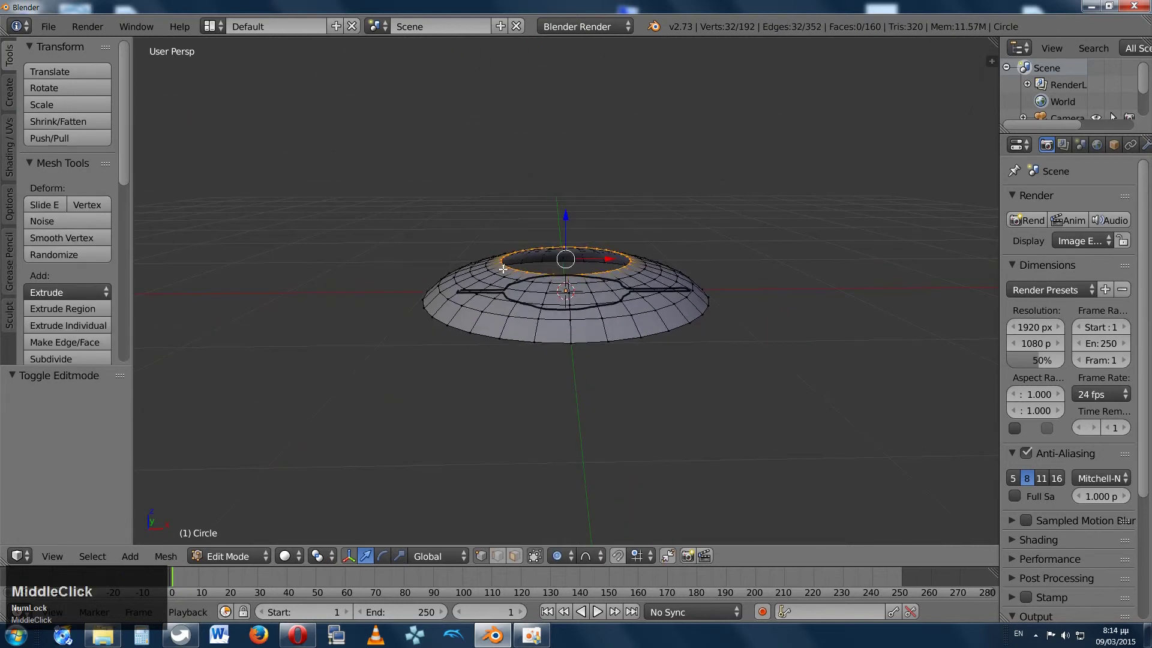
{"action": "key", "text": "ctrl+KP_Add"}
{"action": "key", "text": "ctrl+KP_Add"}
{"action": "key", "text": "ctrl+KP_Add"}
{"action": "key", "text": "ctrl+KP_Add"}
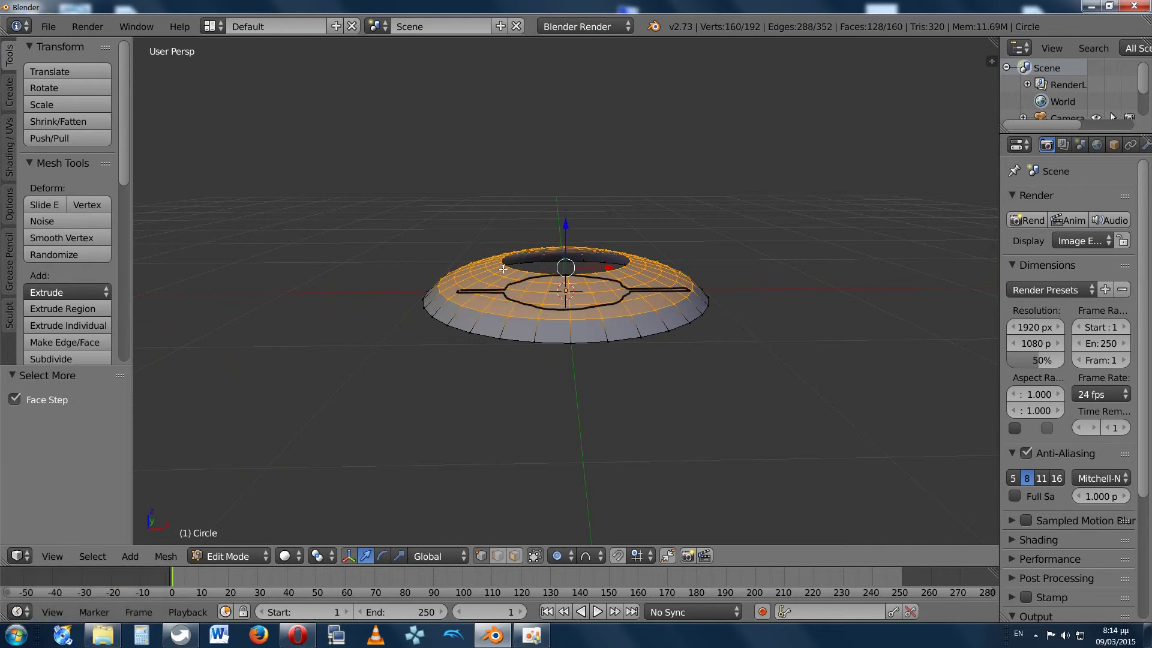
{"action": "key", "text": "o"}
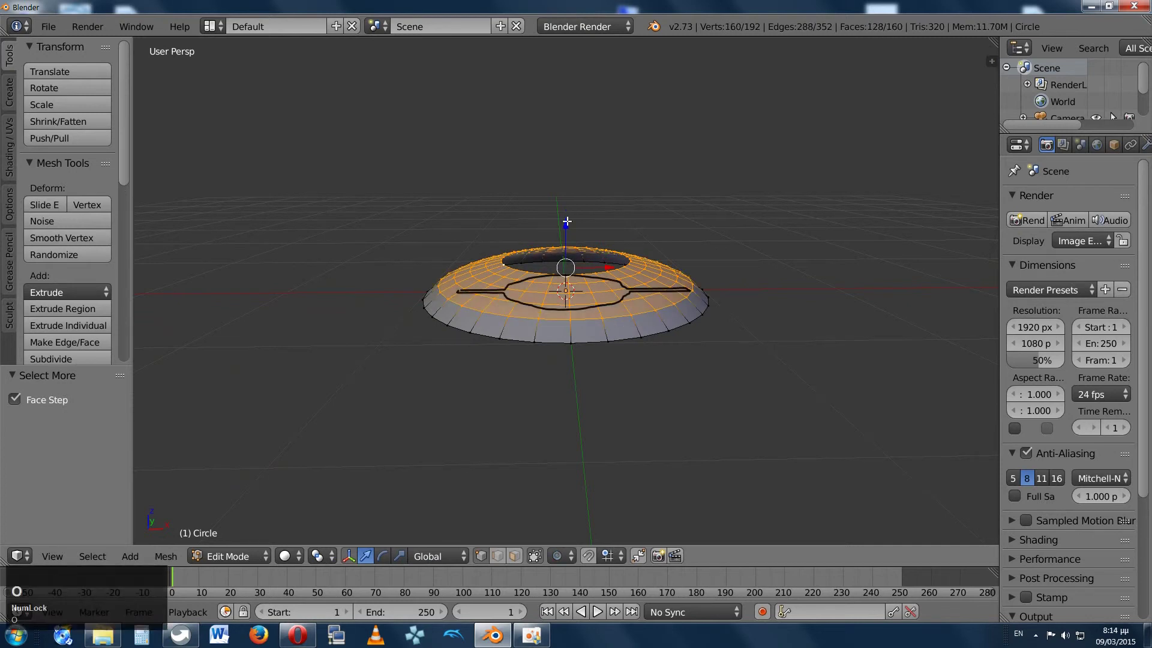
{"action": "left_click_drag", "start_coordinate": [566, 222], "coordinate": [565, 229]}
{"action": "middle_click_drag", "start_coordinate": [565, 229], "coordinate": [442, 318]}
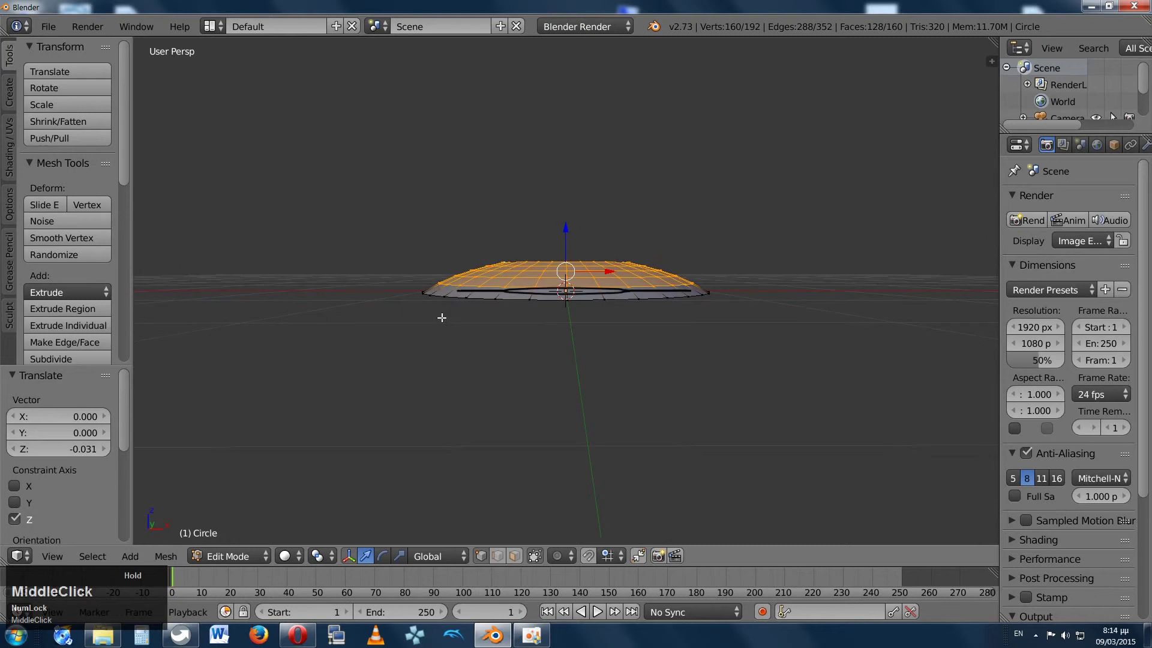
Return to Object Mode and erase the Grease Pencil outline drawn around the central hole and slots.
{"action": "key", "text": "Tab"}
{"action": "middle_click_drag", "start_coordinate": [495, 258], "coordinate": [512, 342]}
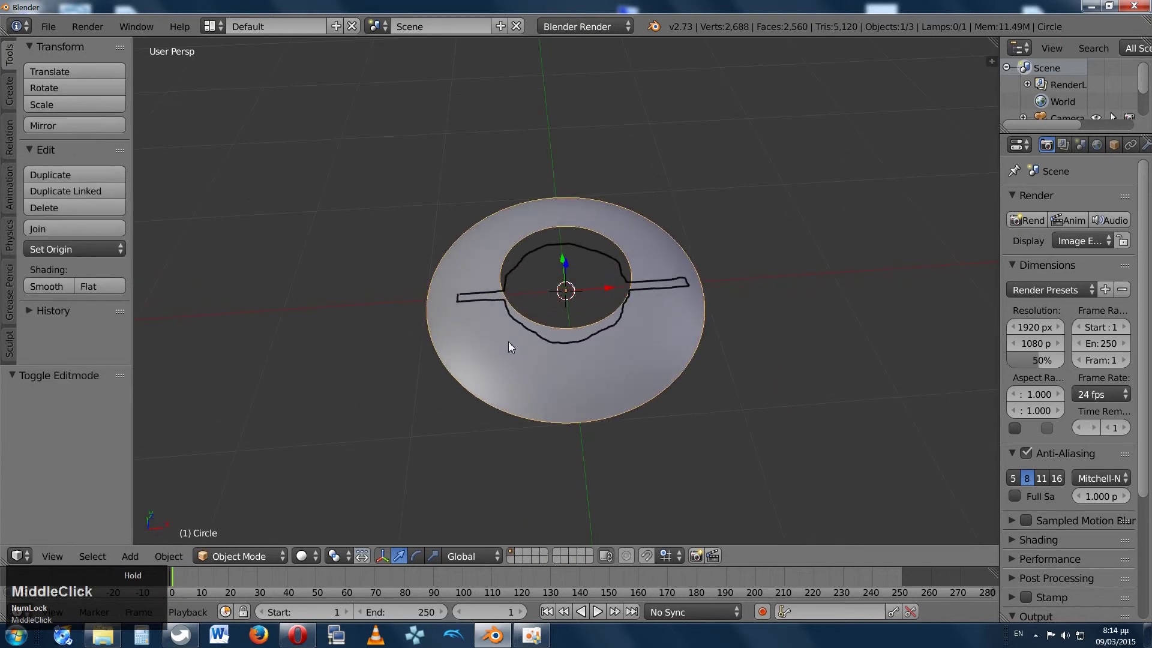
{"action": "key", "text": "d"}
{"action": "mouse_move", "coordinate": [492, 299]}
{"action": "right_mouse_down"}
{"action": "mouse_move", "coordinate": [458, 290]}
{"action": "mouse_move", "coordinate": [522, 300]}
{"action": "mouse_move", "coordinate": [535, 246]}
{"action": "mouse_move", "coordinate": [616, 274]}
{"action": "mouse_move", "coordinate": [684, 277]}
{"action": "mouse_move", "coordinate": [570, 339]}
{"action": "mouse_move", "coordinate": [504, 308]}
{"action": "right_mouse_up"}
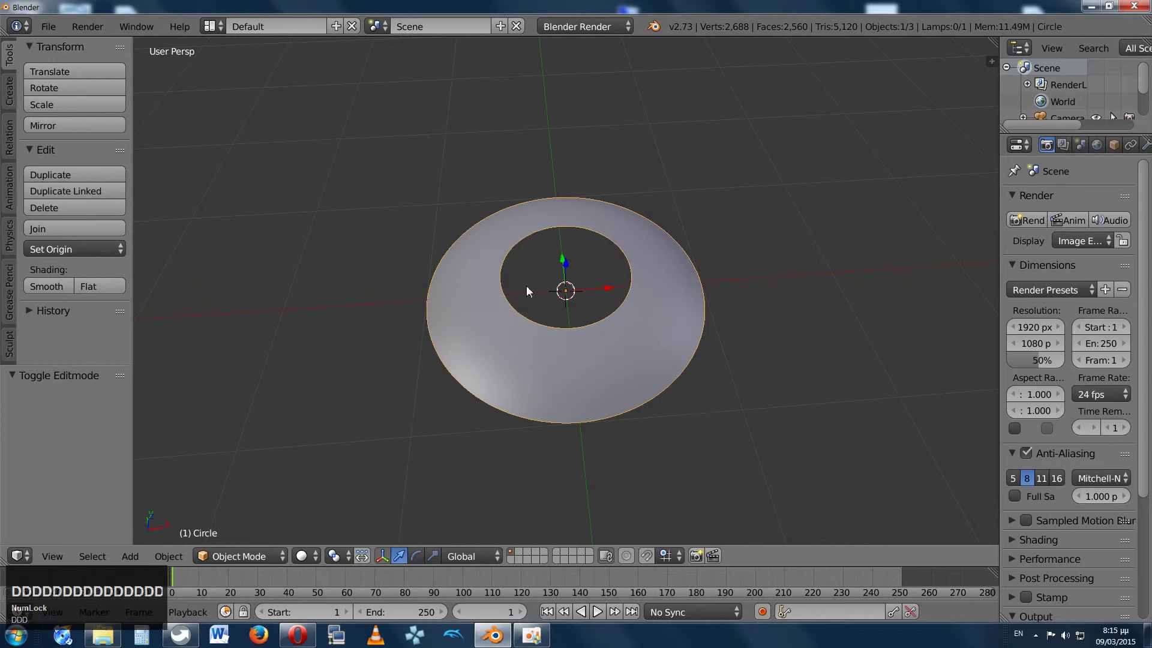
Switch the ring back to Edit Mode in the top view and deselect all of its geometry.
{"action": "mouse_move", "coordinate": [532, 291]}
{"action": "middle_mouse_down"}
{"action": "mouse_move", "coordinate": [553, 297]}
{"action": "mouse_move", "coordinate": [543, 291]}
{"action": "middle_mouse_up"}
{"action": "key", "text": "Tab"}
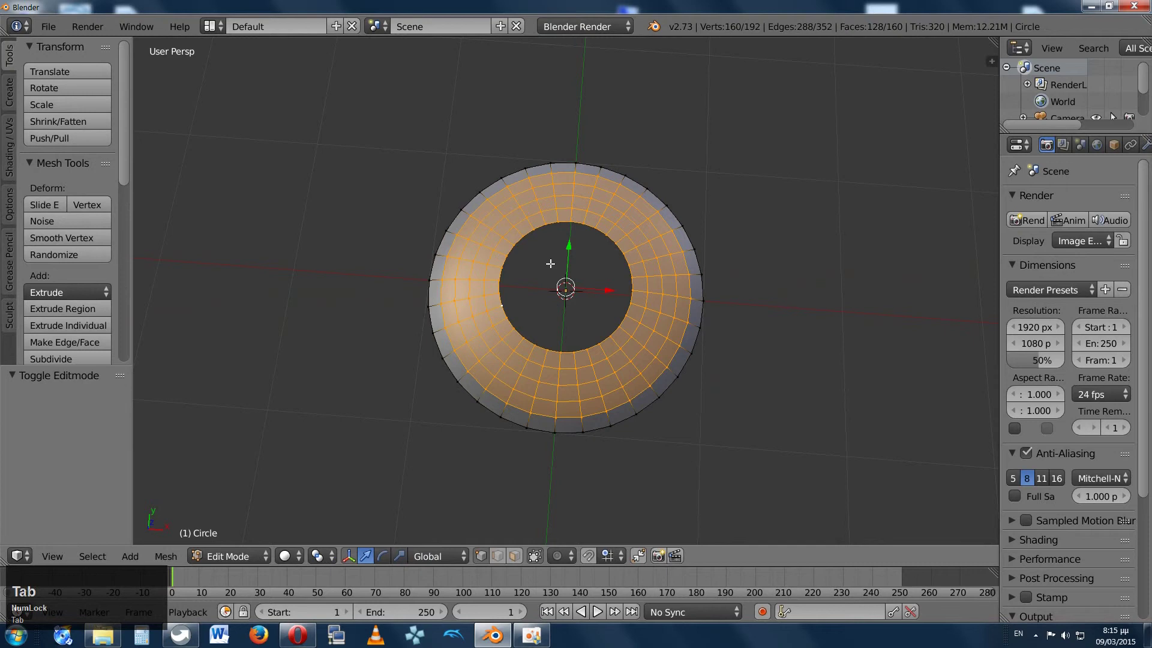
{"action": "key", "text": "KP_7"}
{"action": "key", "text": "a"}
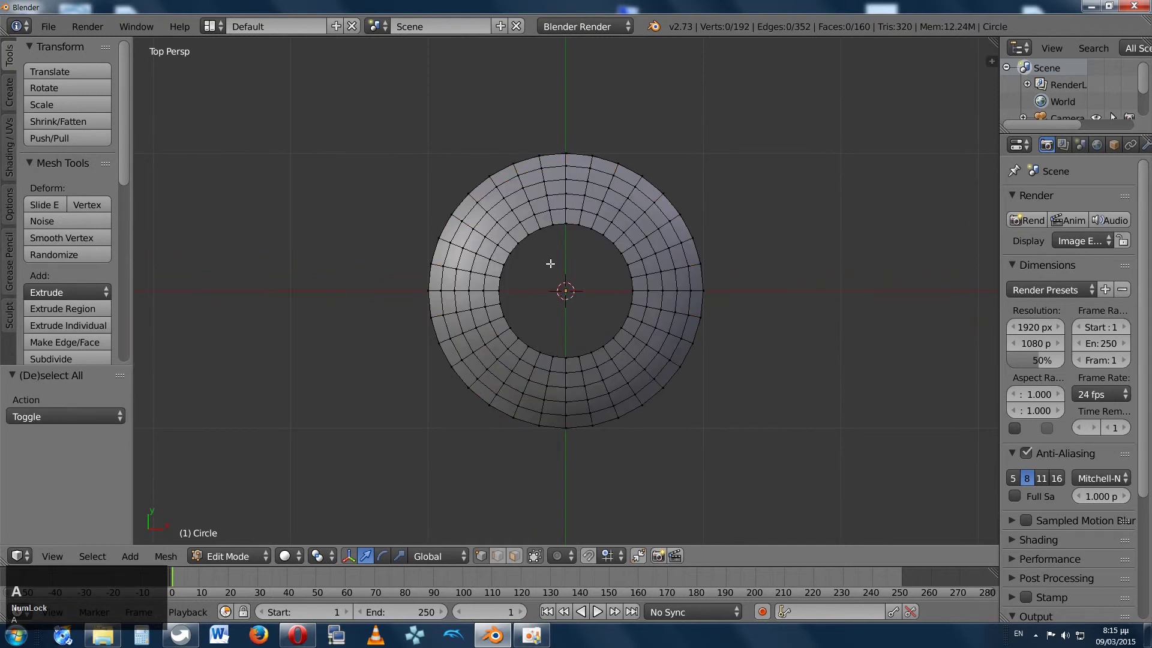
{"action": "key", "text": "c"}
{"action": "scroll", "coordinate": [441, 327], "scroll_direction": "up", "scroll_amount": 1}
{"action": "scroll", "coordinate": [451, 339], "scroll_direction": "down", "scroll_amount": 1}
{"action": "right_click", "coordinate": [468, 352]}
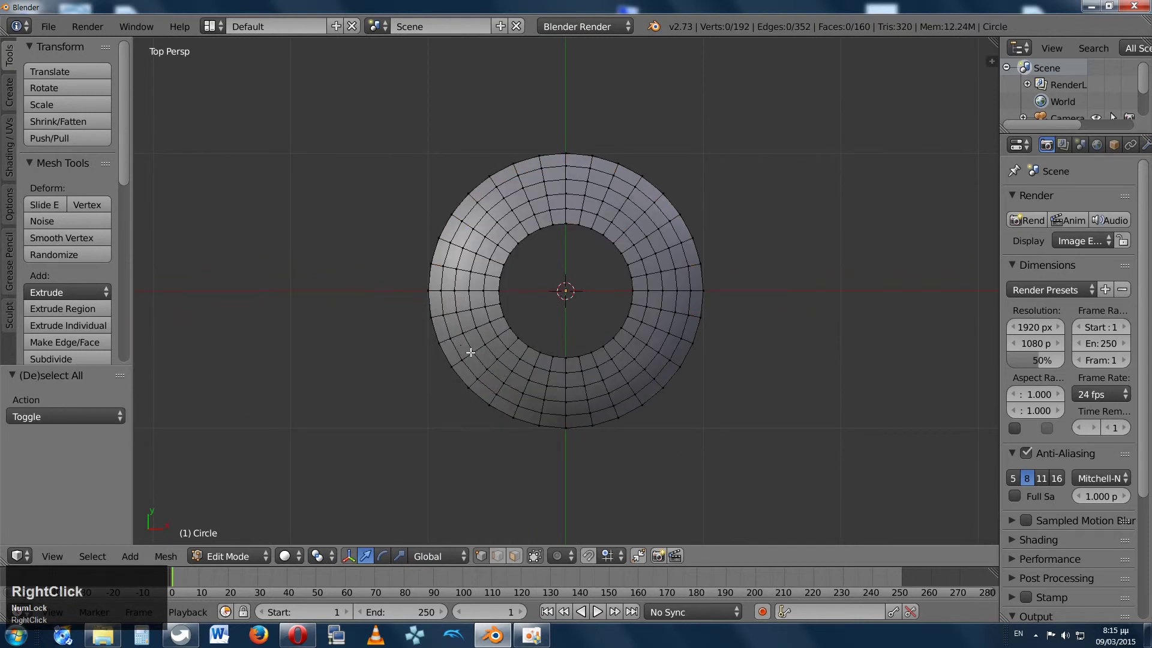
Circle-select three quarters of the ring and delete those vertices, keeping only the quarter at negative X and positive Y.
{"action": "key", "text": "c"}
{"action": "scroll", "coordinate": [450, 330], "scroll_direction": "down", "scroll_amount": 4}
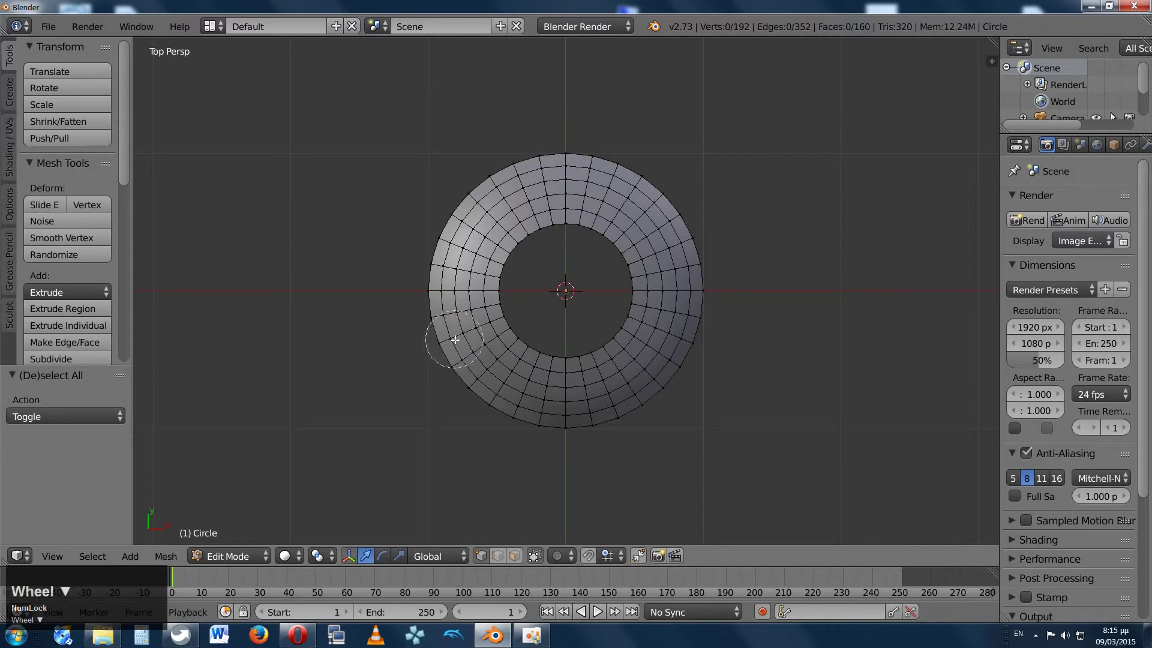
{"action": "mouse_move", "coordinate": [419, 342]}
{"action": "left_mouse_down"}
{"action": "mouse_move", "coordinate": [484, 337]}
{"action": "mouse_move", "coordinate": [483, 375]}
{"action": "mouse_move", "coordinate": [560, 399]}
{"action": "mouse_move", "coordinate": [627, 393]}
{"action": "mouse_move", "coordinate": [663, 366]}
{"action": "mouse_move", "coordinate": [677, 327]}
{"action": "mouse_move", "coordinate": [671, 294]}
{"action": "mouse_move", "coordinate": [620, 232]}
{"action": "mouse_move", "coordinate": [605, 182]}
{"action": "mouse_move", "coordinate": [673, 183]}
{"action": "mouse_move", "coordinate": [690, 334]}
{"action": "mouse_move", "coordinate": [623, 242]}
{"action": "left_mouse_up"}
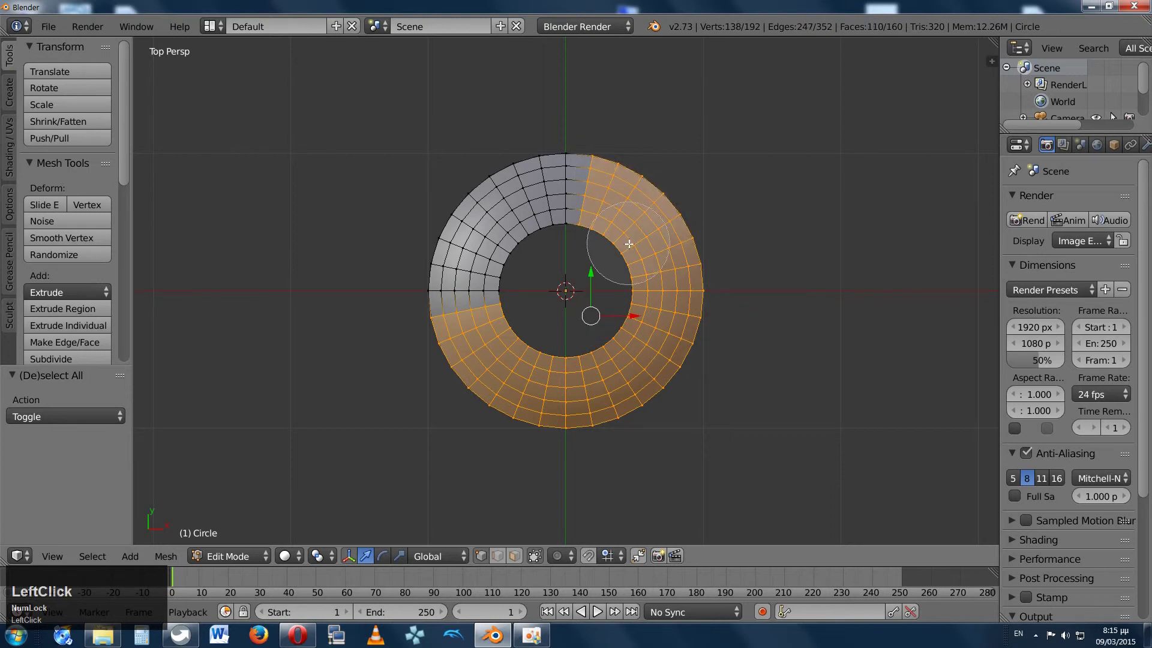
{"action": "key", "text": "Escape"}
{"action": "key", "text": "x"}
{"action": "left_click", "coordinate": [621, 244]}
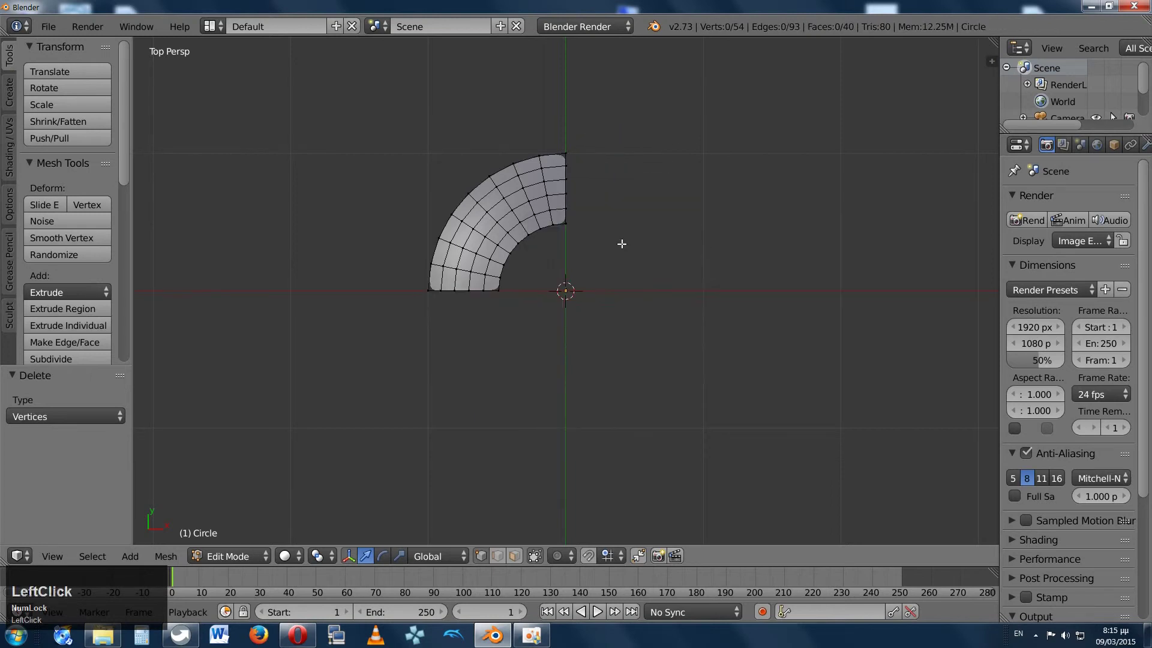
Add a Mirror modifier on the X and Y axes and place it above the Subdivision Surface modifier.
{"action": "mouse_move", "coordinate": [562, 289]}
{"action": "middle_mouse_down"}
{"action": "mouse_move", "coordinate": [564, 240]}
{"action": "mouse_move", "coordinate": [561, 274]}
{"action": "middle_mouse_up"}
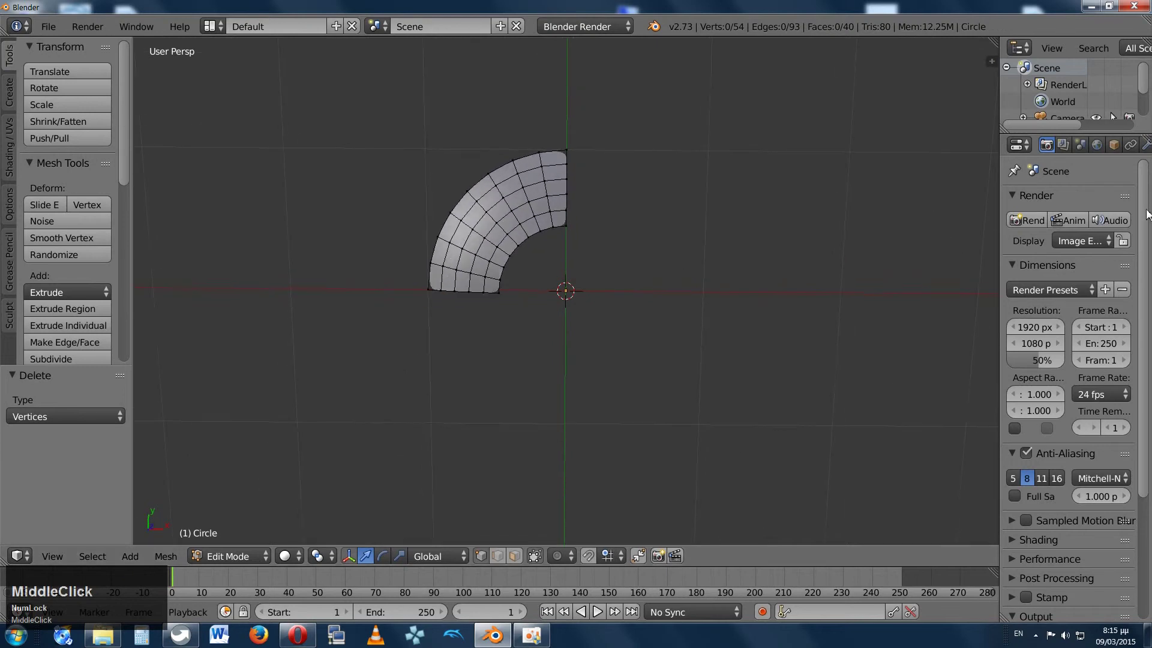
{"action": "left_click", "coordinate": [1145, 145]}
{"action": "left_click", "coordinate": [1046, 201]}
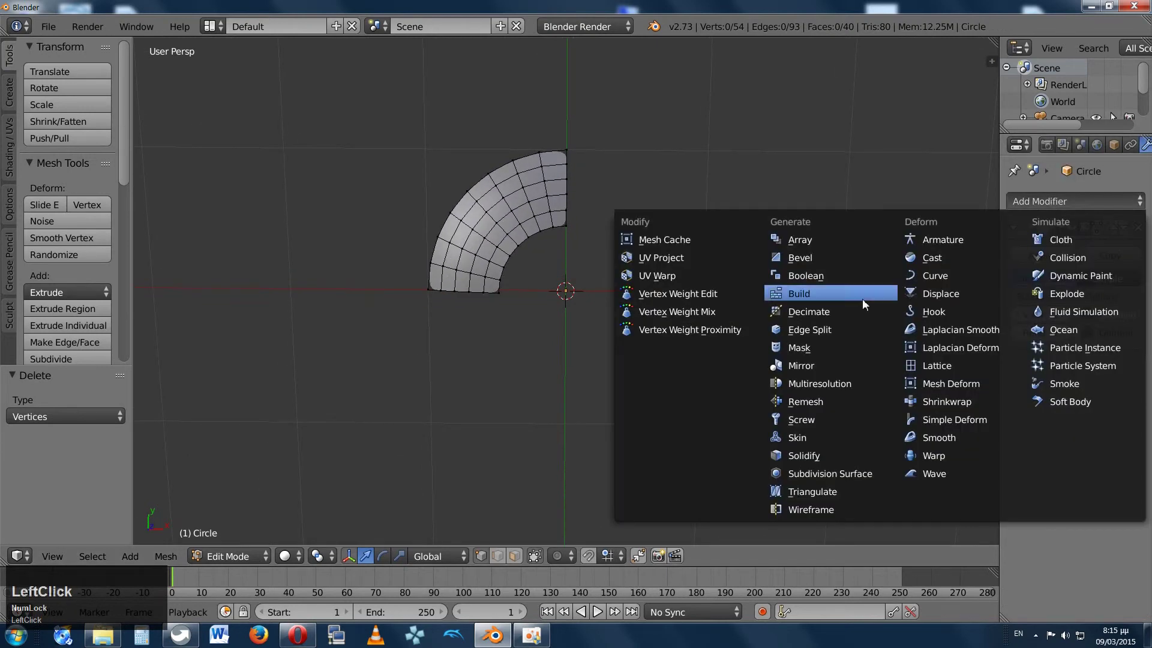
{"action": "left_click", "coordinate": [823, 363]}
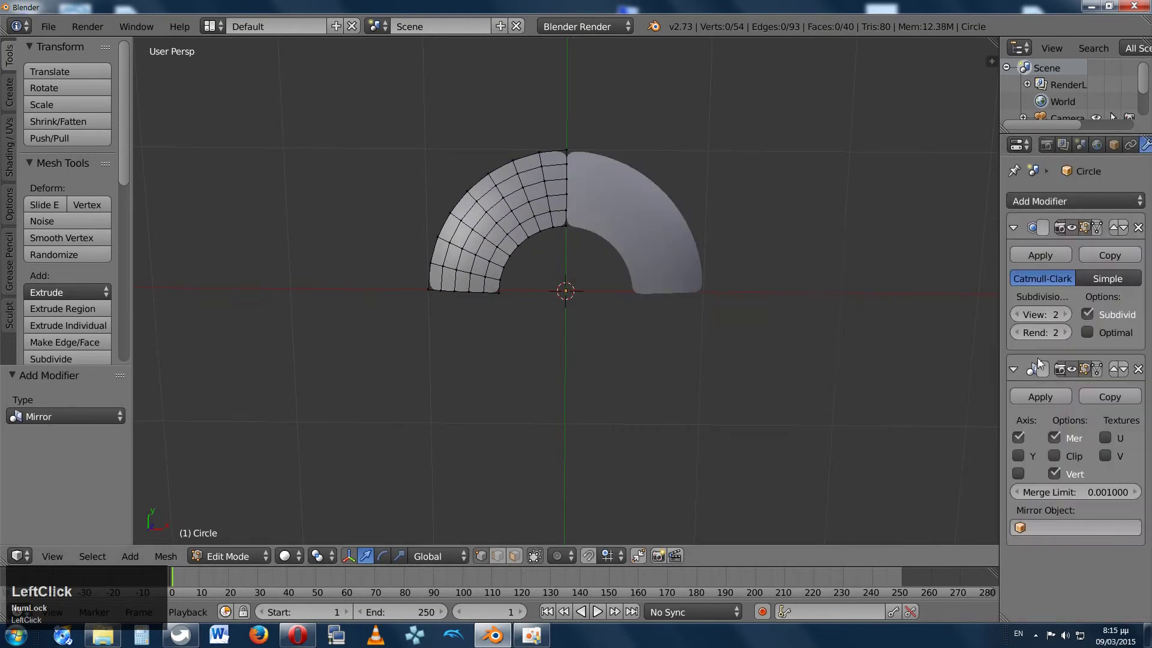
{"action": "left_click", "coordinate": [1114, 368]}
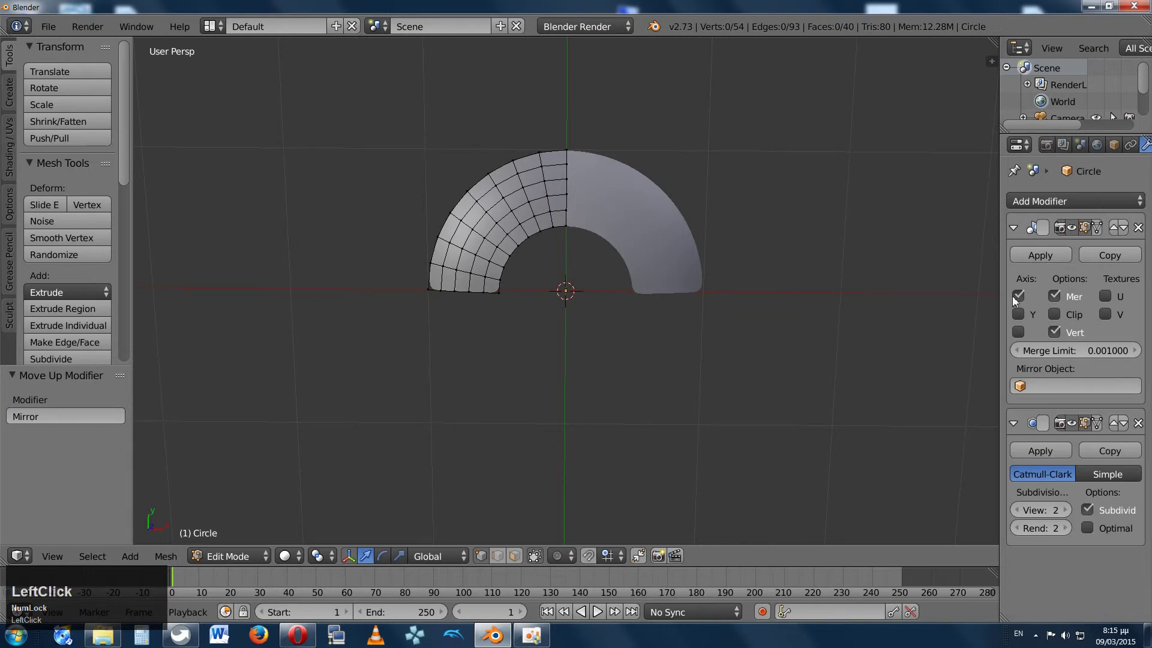
{"action": "left_click", "coordinate": [1017, 314]}
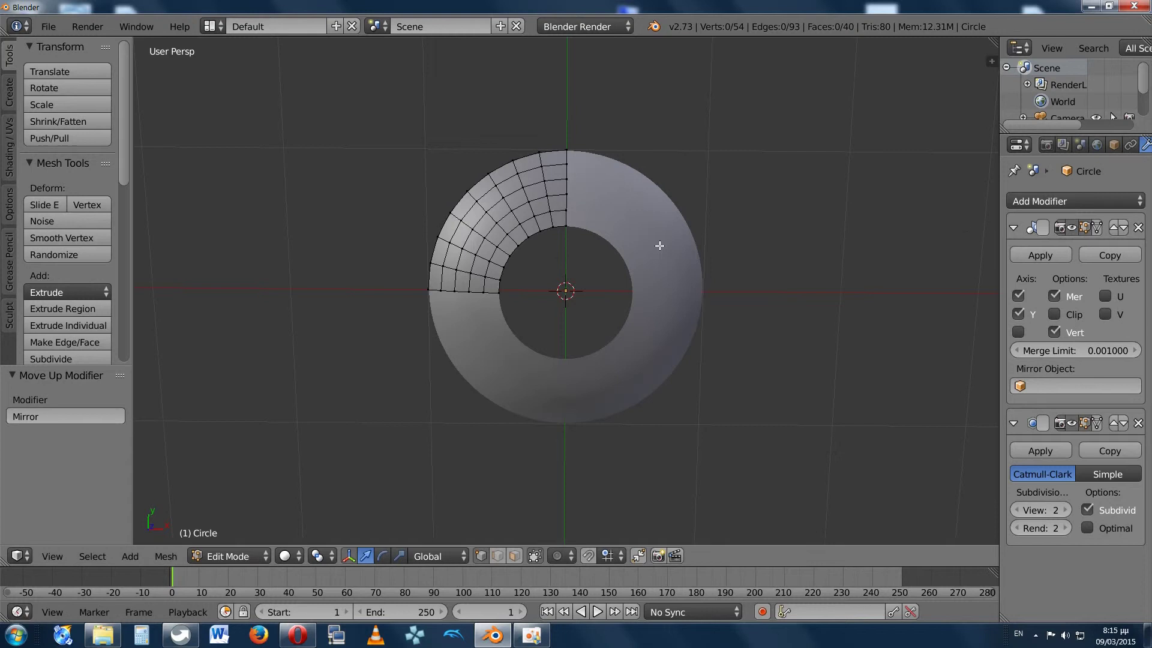
{"action": "middle_click_drag", "start_coordinate": [660, 245], "coordinate": [579, 298]}
{"action": "key", "text": "Tab"}
{"action": "key", "text": "Tab"}
In orthographic top view, knife-cut an angle-constrained line parallel to X through the quarter's lowest faces, from the outermost interior loop to the hole's edge.
{"action": "scroll", "coordinate": [602, 269], "scroll_direction": "up", "scroll_amount": 3}
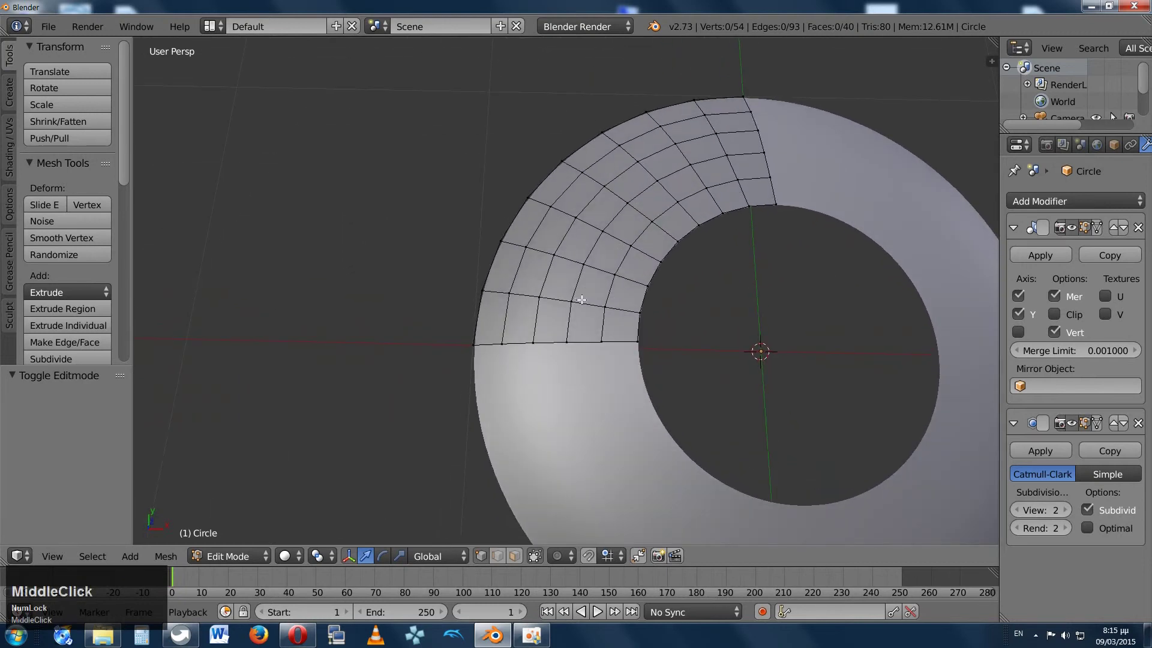
{"action": "key", "text": "KP_7"}
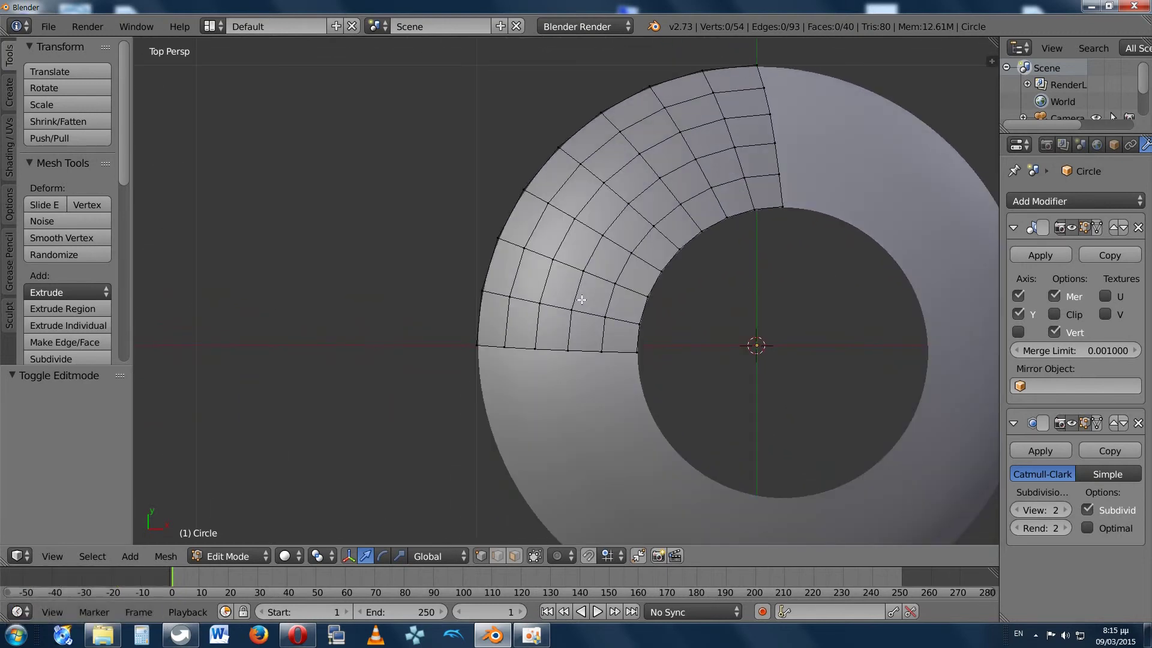
{"action": "key", "text": "KP_5"}
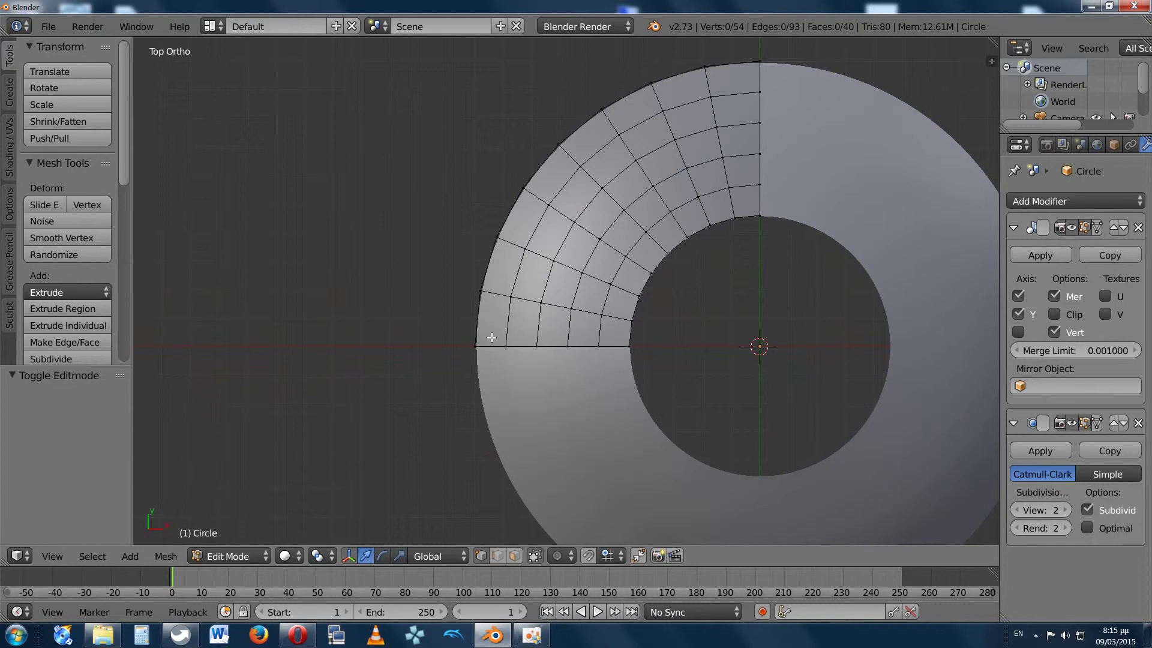
{"action": "key", "text": "k"}
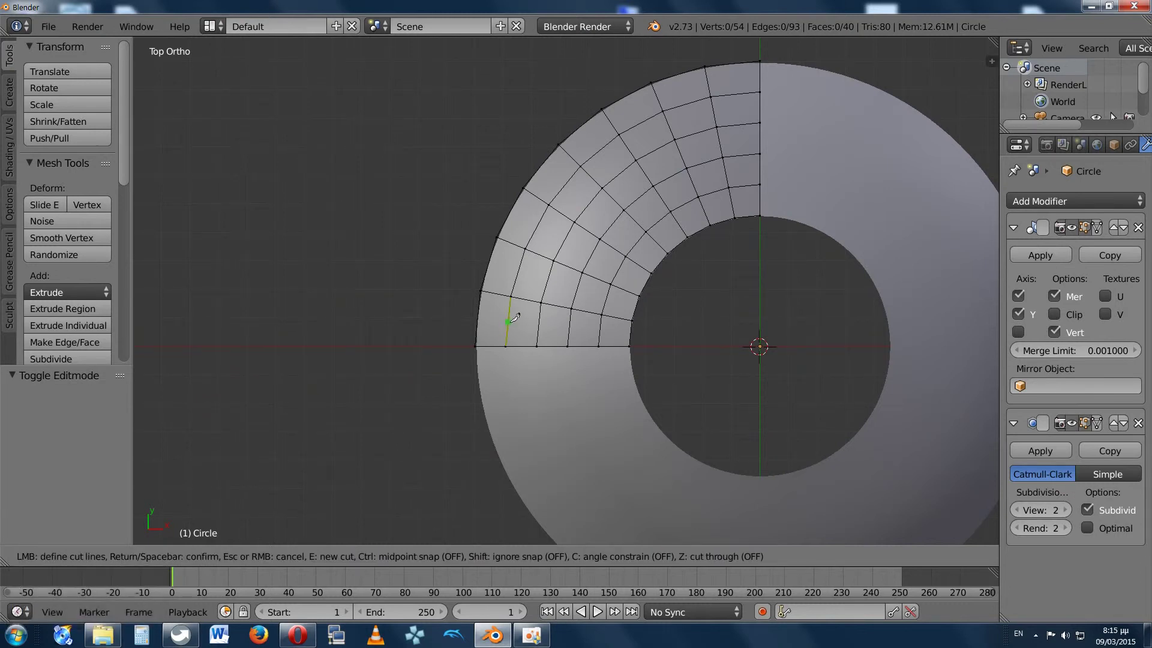
{"action": "left_click", "coordinate": [513, 321]}
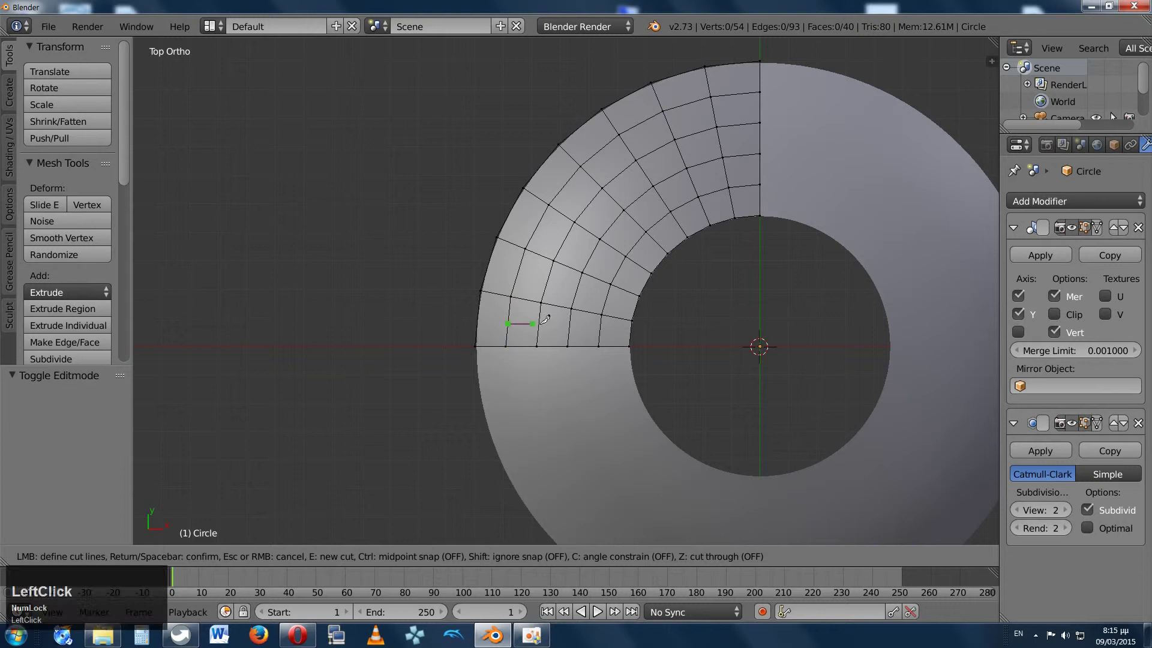
{"action": "key", "text": "c"}
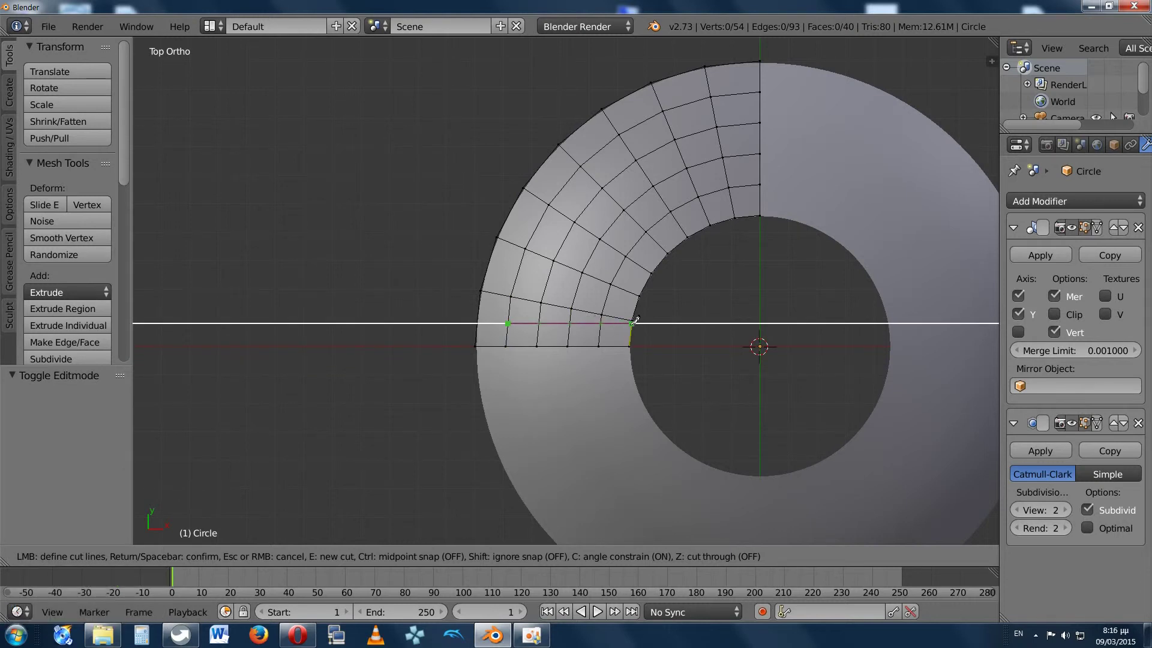
{"action": "left_click", "coordinate": [634, 322]}
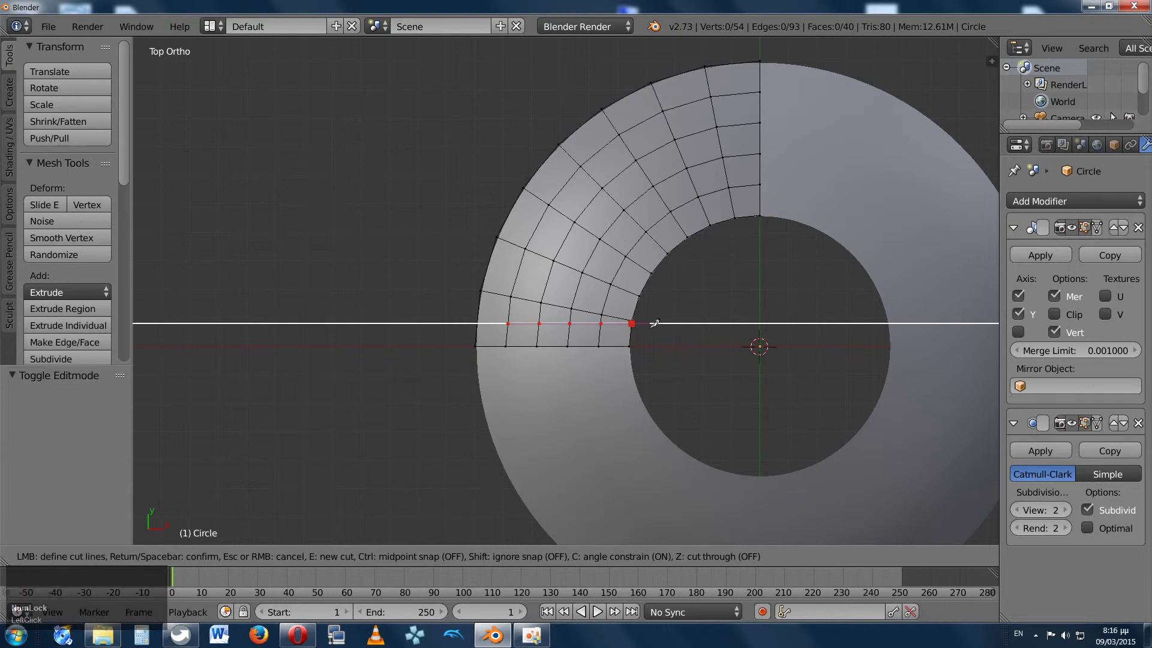
{"action": "key", "text": "Return"}
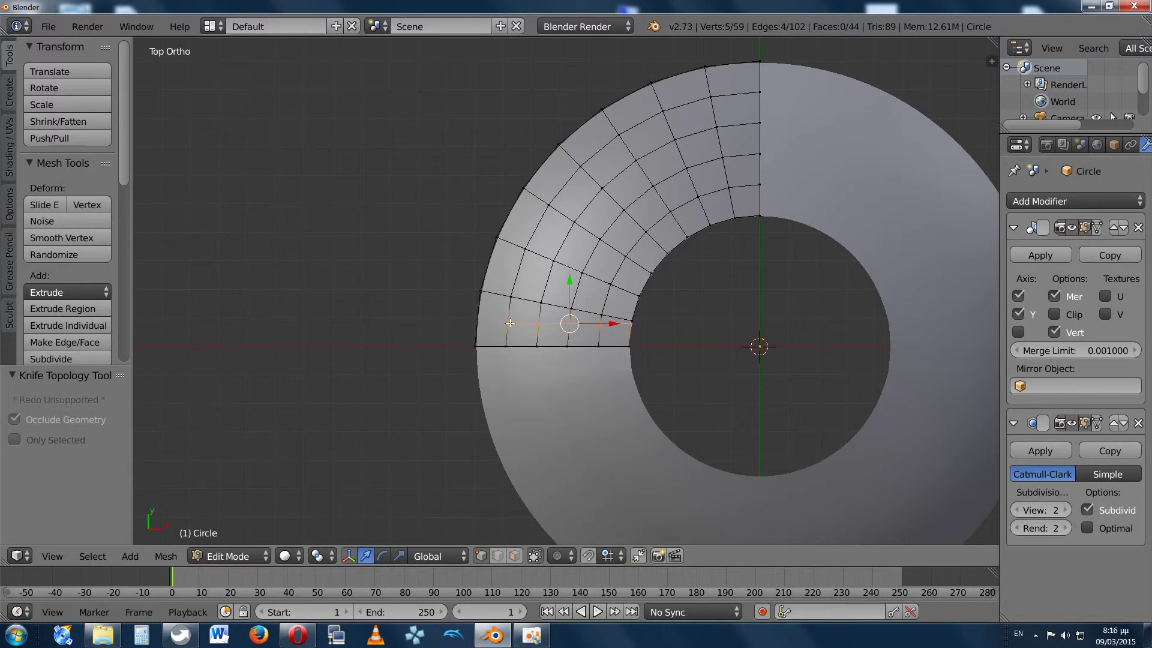
{"action": "right_click", "coordinate": [509, 324]}
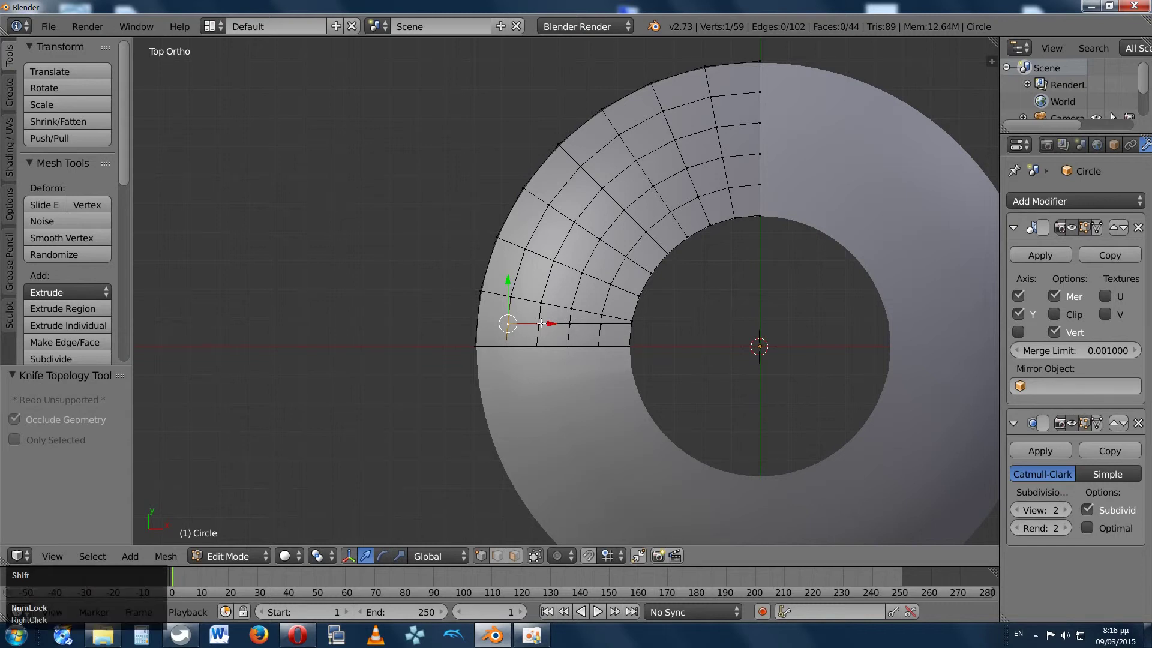
{"action": "right_click", "coordinate": [538, 323], "text": "shift"}
{"action": "right_click", "coordinate": [570, 323], "text": "shift"}
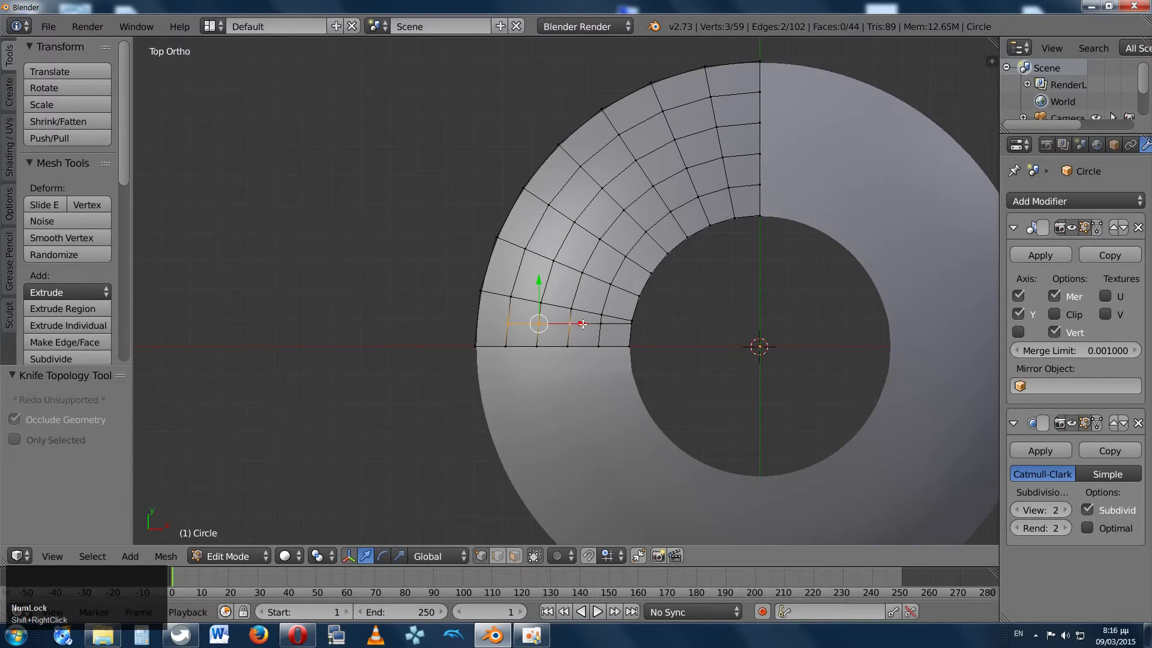
{"action": "left_click", "coordinate": [601, 324]}
{"action": "right_click", "coordinate": [582, 323]}
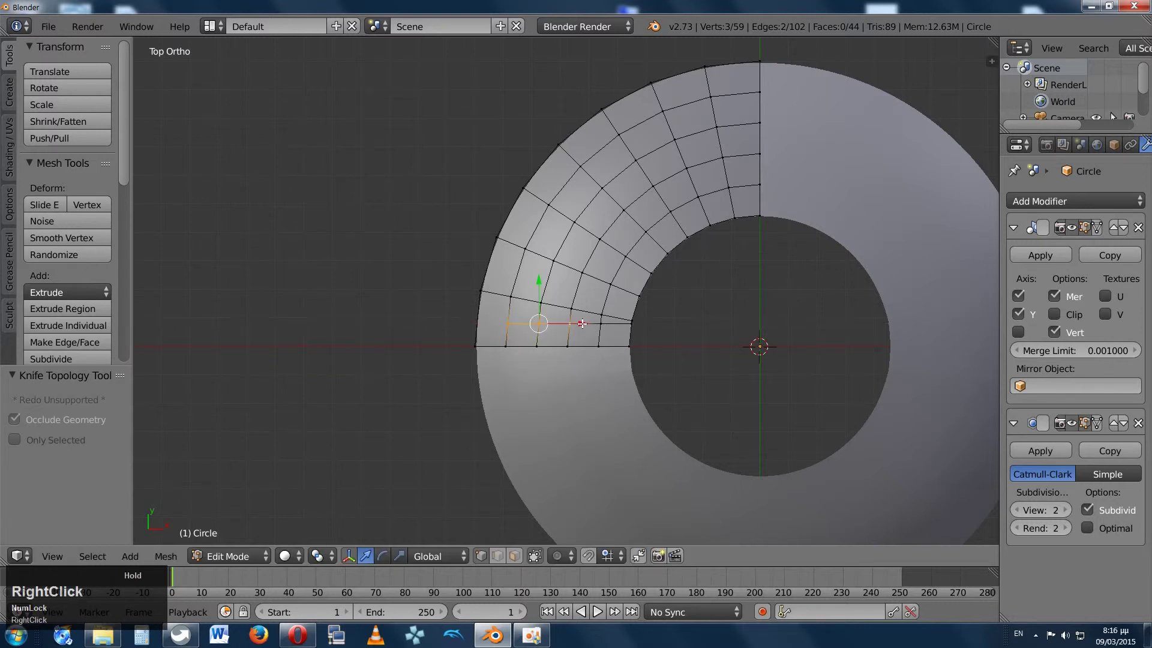
{"action": "middle_click_drag", "start_coordinate": [582, 324], "coordinate": [524, 331]}
{"action": "key", "text": "KP_7"}
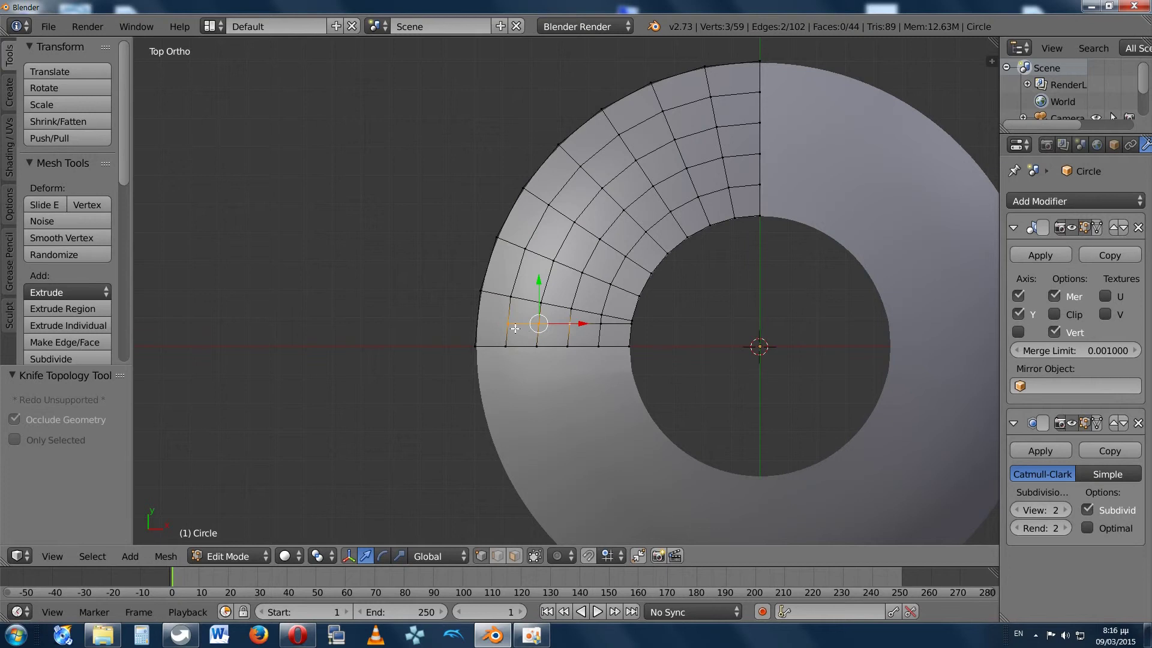
Knife-cut an angle-constrained line parallel to Y from the outermost interior loop's vertex on the X axis to the first radial edge.
{"action": "key", "text": "k"}
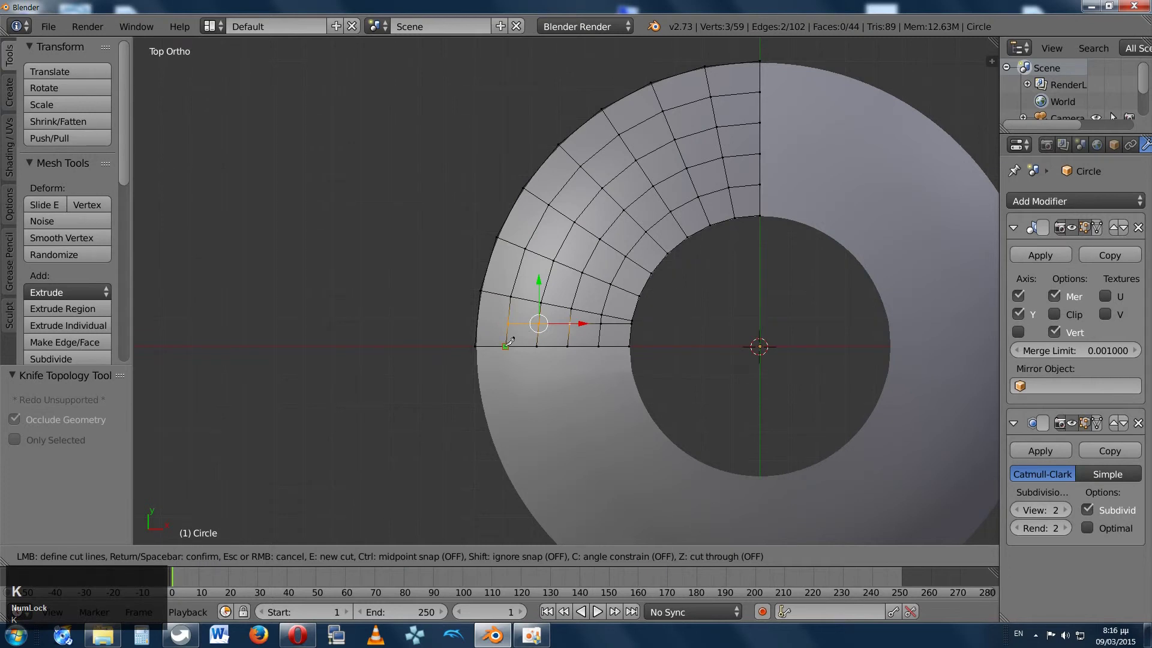
{"action": "left_click", "coordinate": [509, 342]}
{"action": "key", "text": "c"}
{"action": "left_click", "coordinate": [514, 291]}
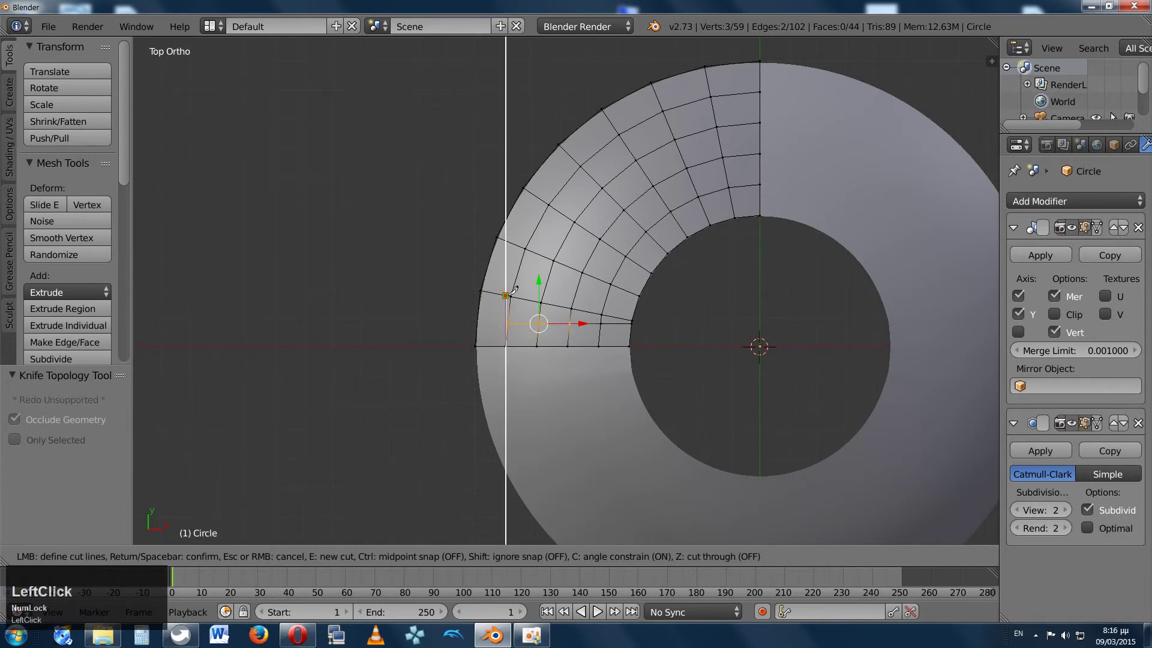
{"action": "key", "text": "Return"}
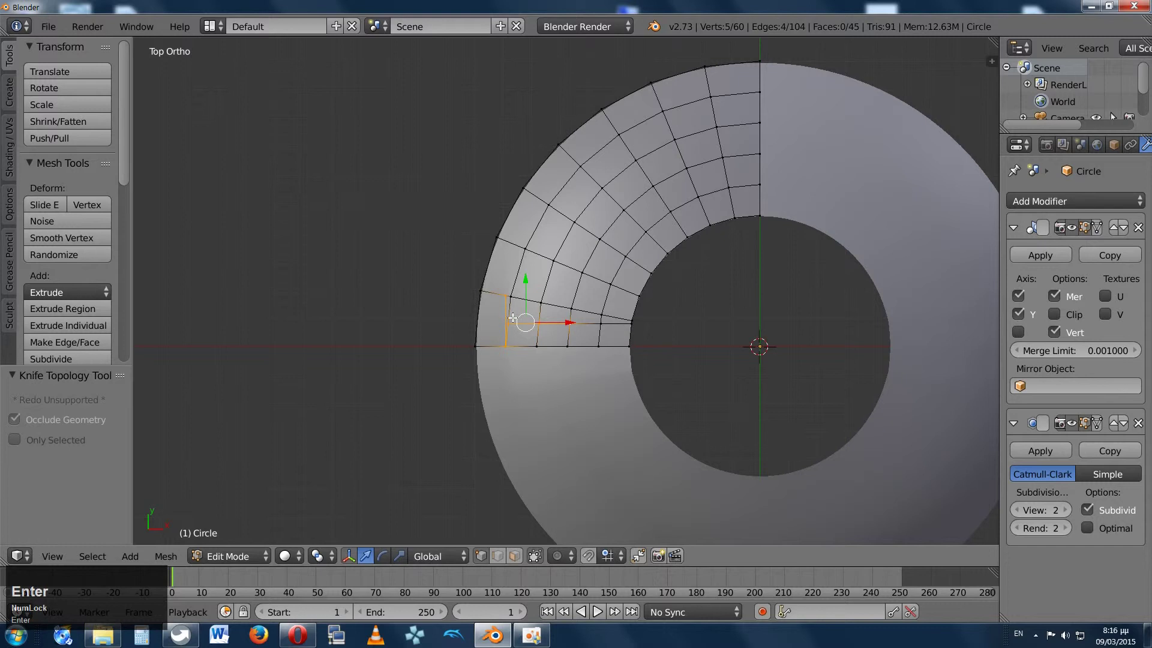
Knife-cut a short angle-constrained line parallel to X, joining the outer end vertex of the horizontal cut to the new vertical cut.
{"action": "right_click", "coordinate": [510, 322]}
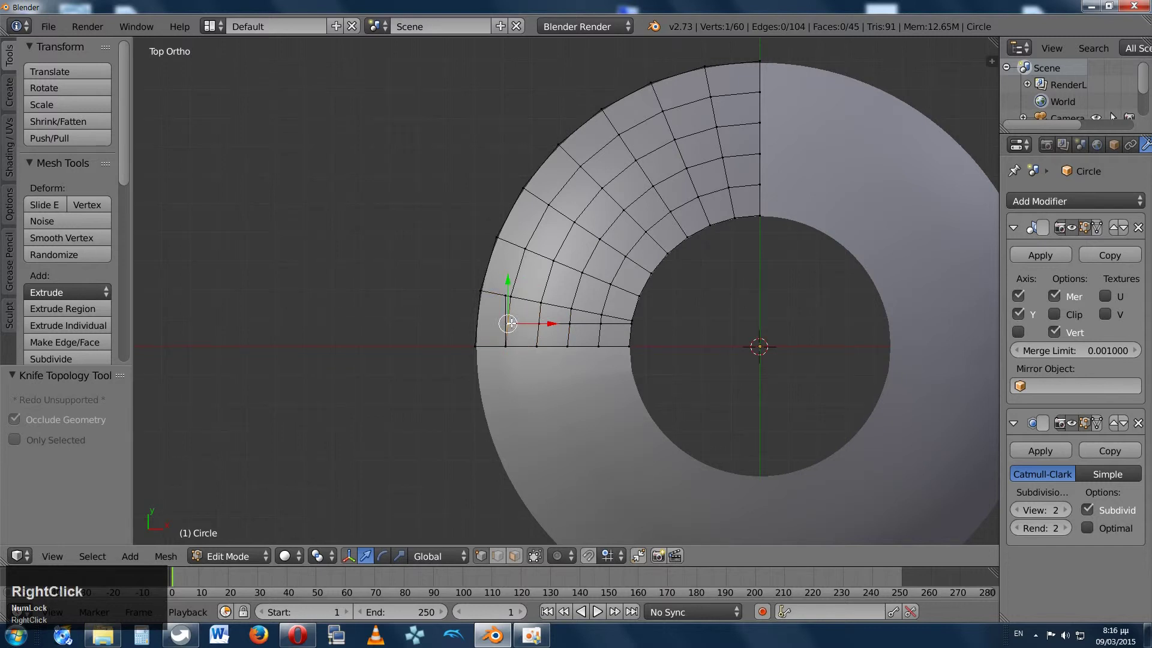
{"action": "key", "text": "k"}
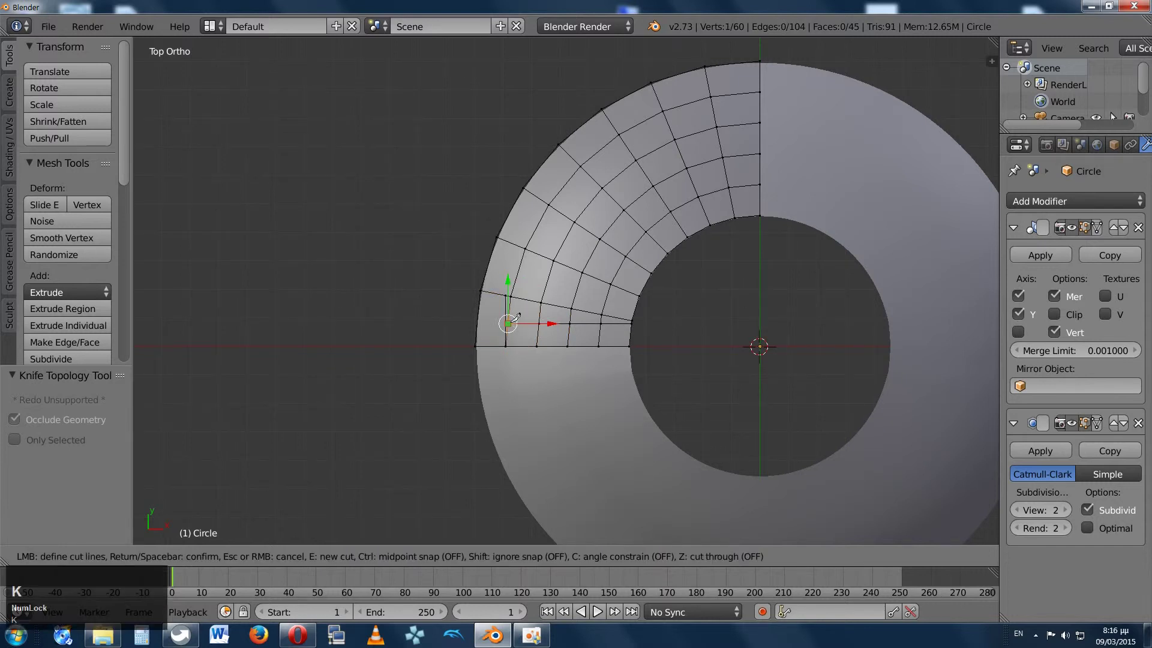
{"action": "left_click", "coordinate": [509, 322]}
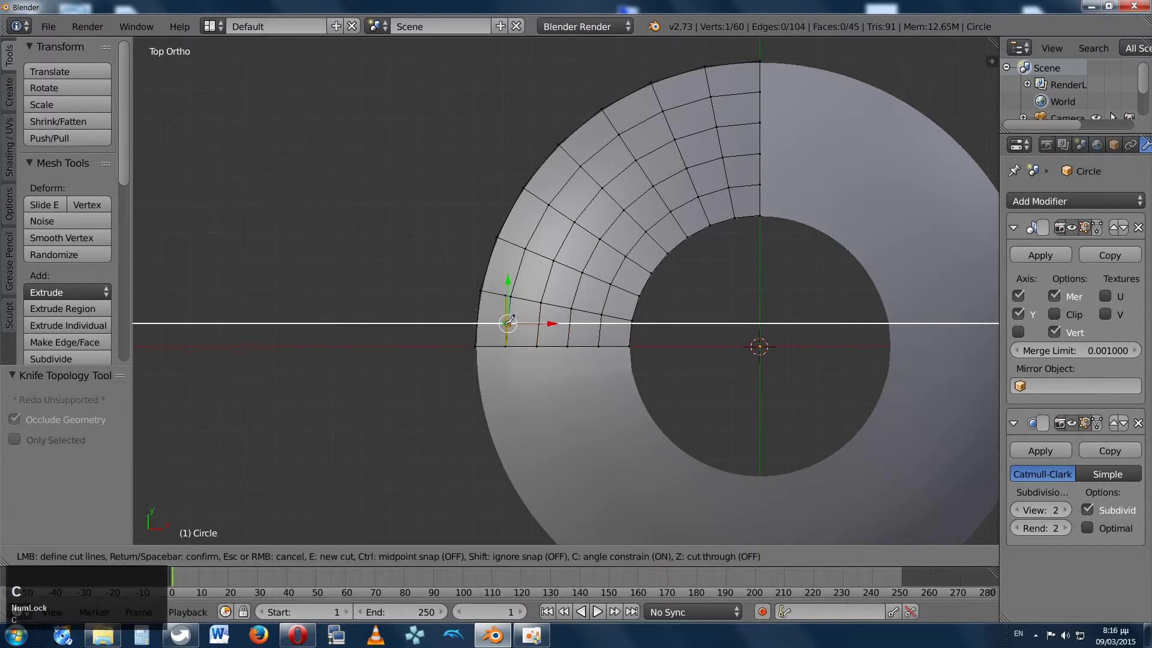
{"action": "left_click", "coordinate": [506, 323]}
{"action": "key", "text": "Return"}
Merge the horizontal cut's outer end vertex into the neighbouring vertex on the vertical cut, using At Last.
{"action": "right_click", "coordinate": [506, 323]}
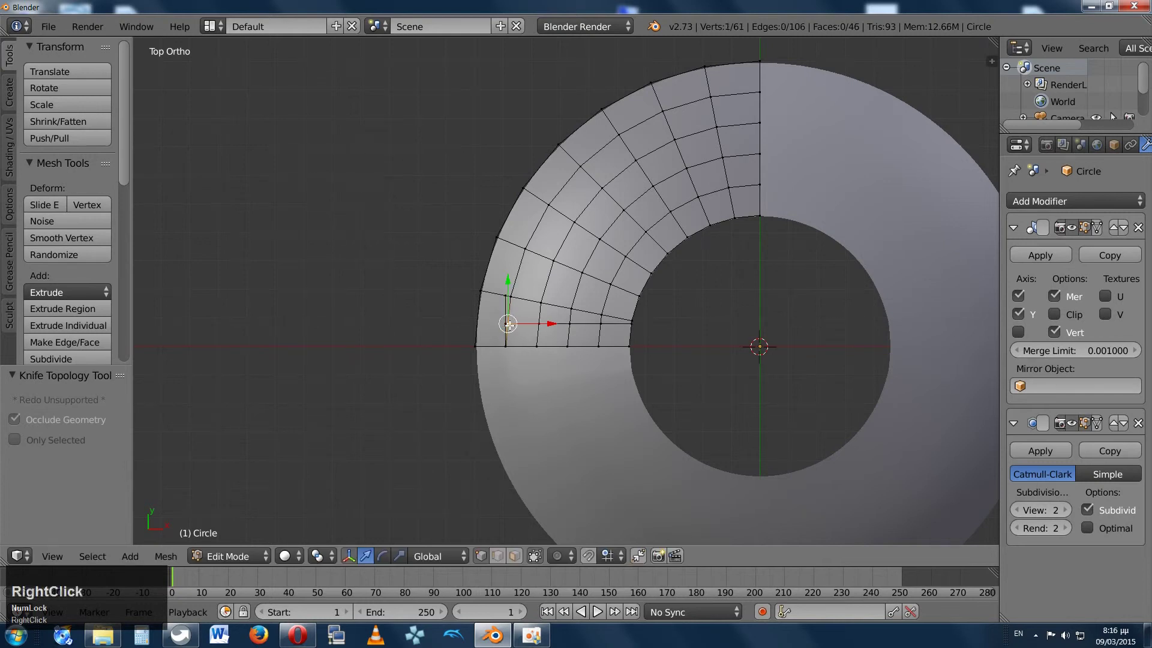
{"action": "right_click", "coordinate": [535, 340], "text": "shift"}
{"action": "key", "text": "alt+m"}
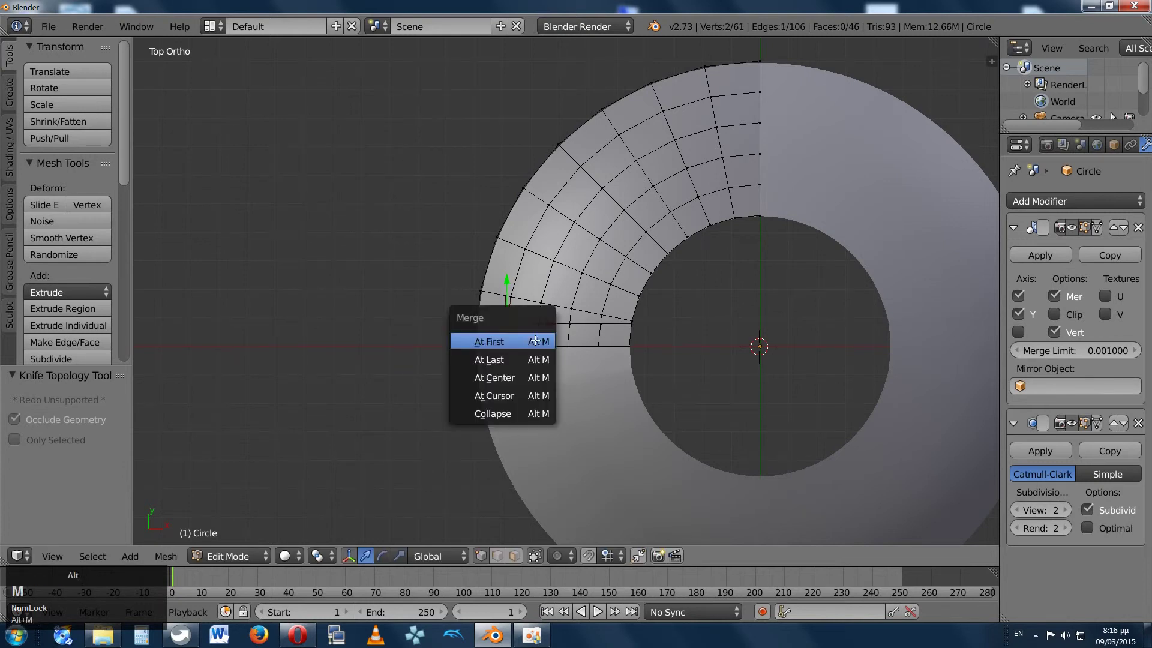
{"action": "key", "text": "Return"}
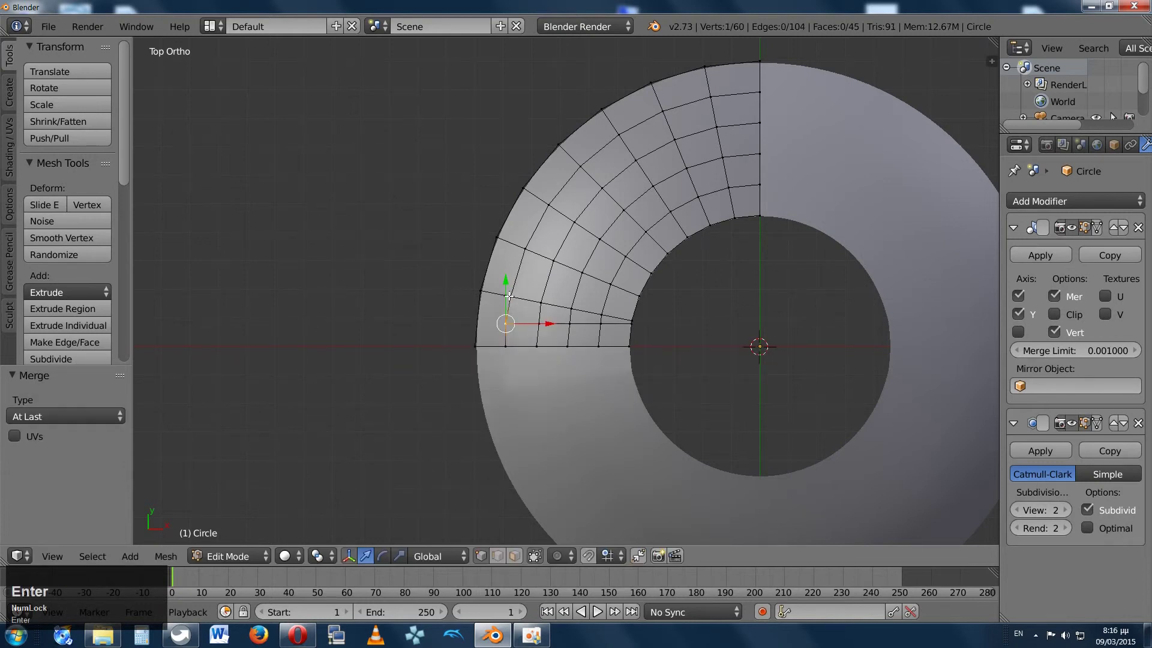
Merge the vertical cut's upper end vertex into the adjacent interior loop vertex with At Last, and check the ring outside Edit Mode.
{"action": "right_click", "coordinate": [509, 296]}
{"action": "right_click", "coordinate": [510, 296], "text": "shift"}
{"action": "key", "text": "alt+m"}
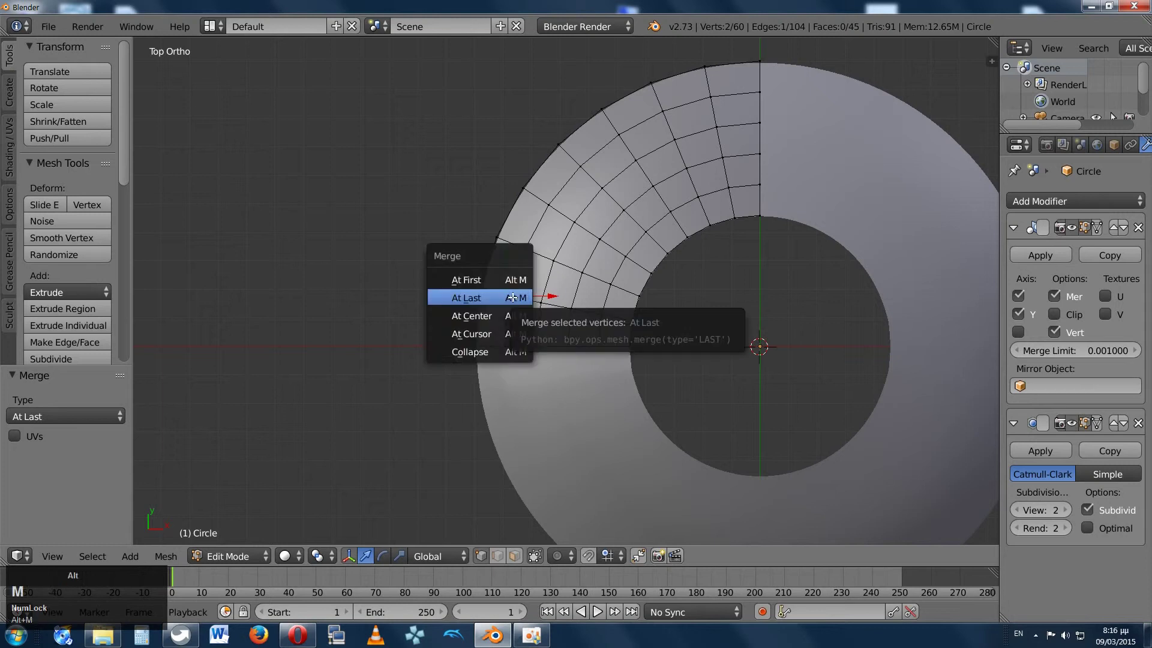
{"action": "key", "text": "Return"}
{"action": "key", "text": "Tab"}
{"action": "middle_click_drag", "start_coordinate": [515, 301], "coordinate": [547, 327]}
{"action": "key", "text": "Tab"}
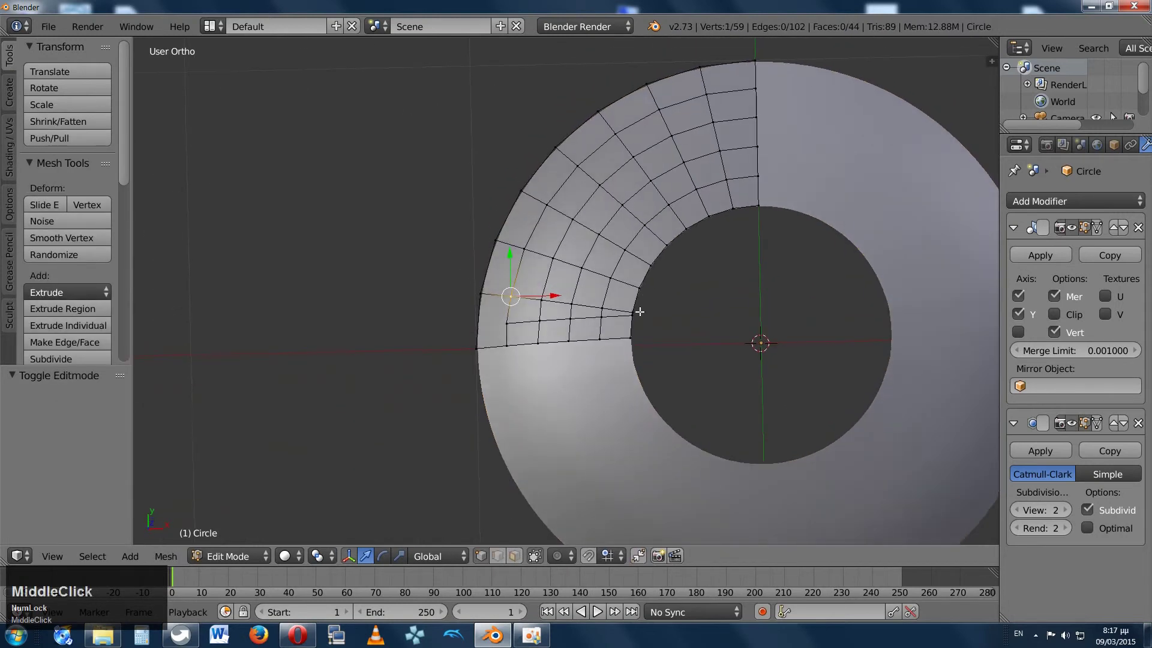
Deselect everything, select the edge loop around the central hole and extrude it about 0.121 downward along Z.
{"action": "key", "text": "KP_7"}
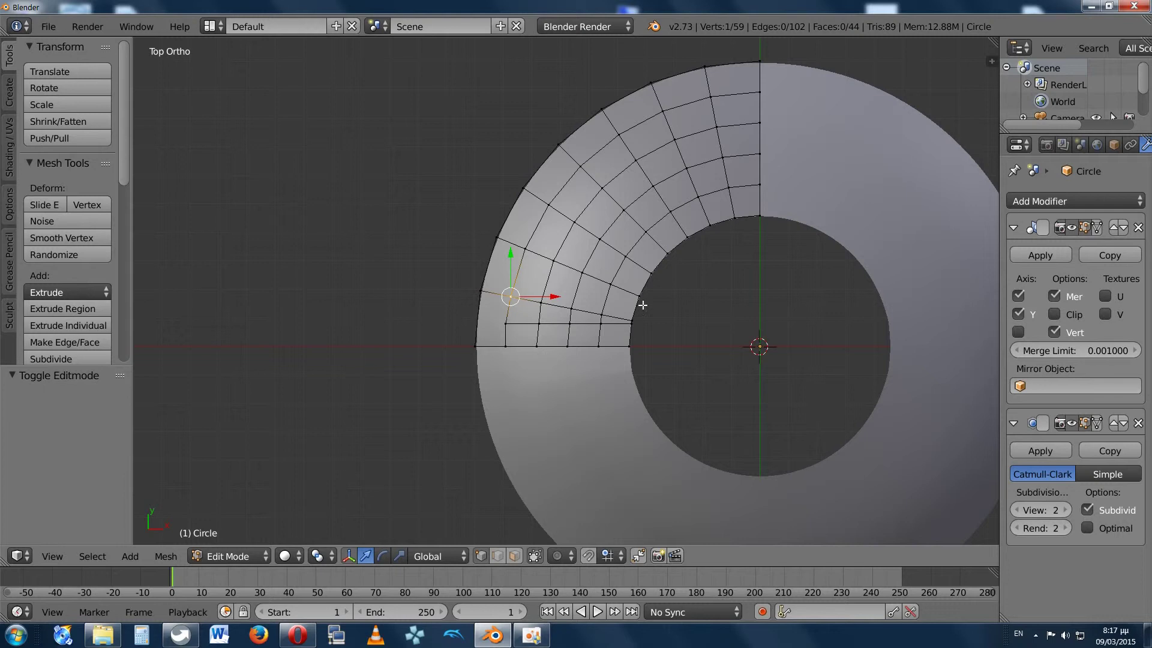
{"action": "key", "text": "ctrl+r"}
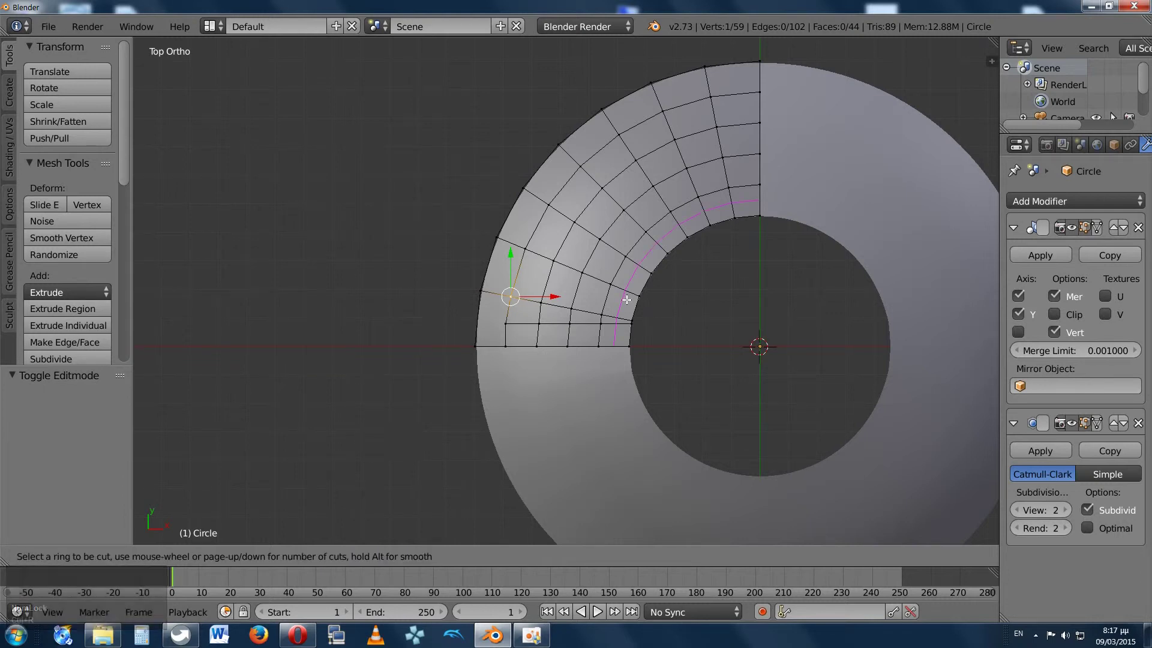
{"action": "middle_click_drag", "start_coordinate": [626, 299], "coordinate": [659, 238]}
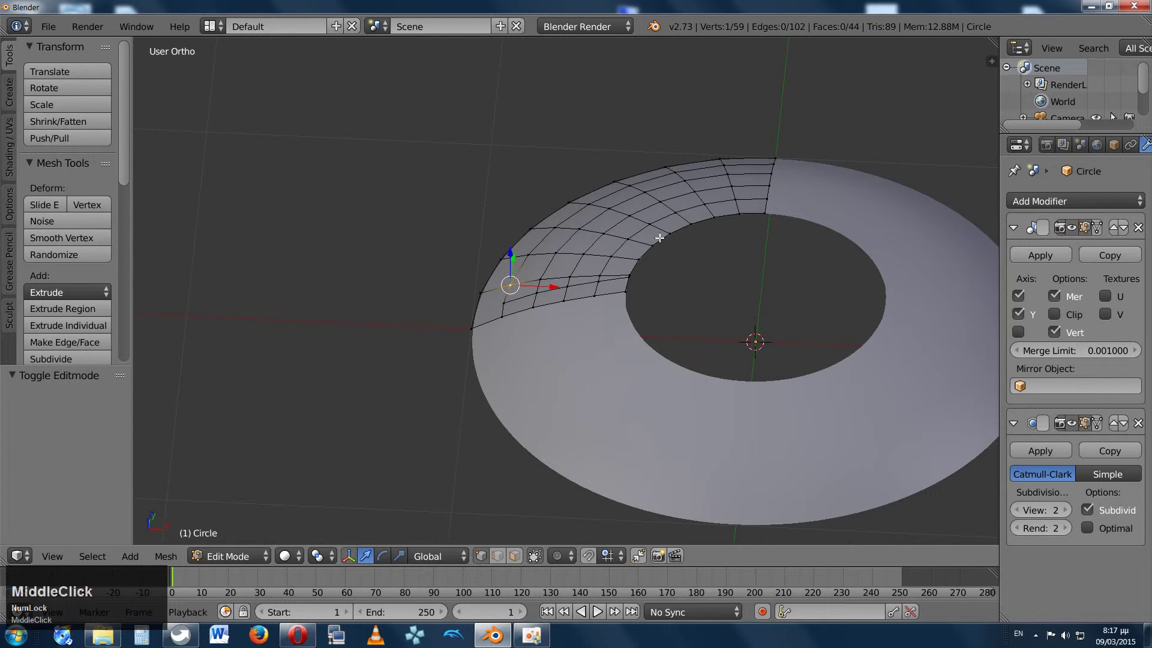
{"action": "key", "text": "a"}
{"action": "right_click", "coordinate": [659, 248], "text": "alt+shift"}
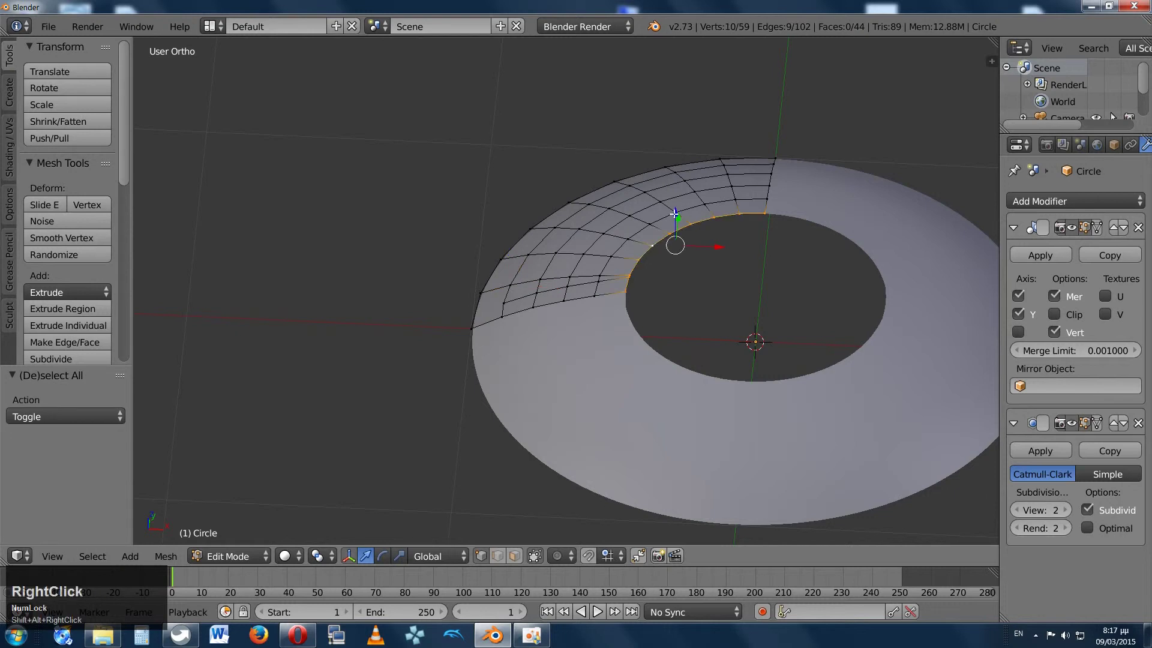
{"action": "key", "text": "e"}
{"action": "key", "text": "z"}
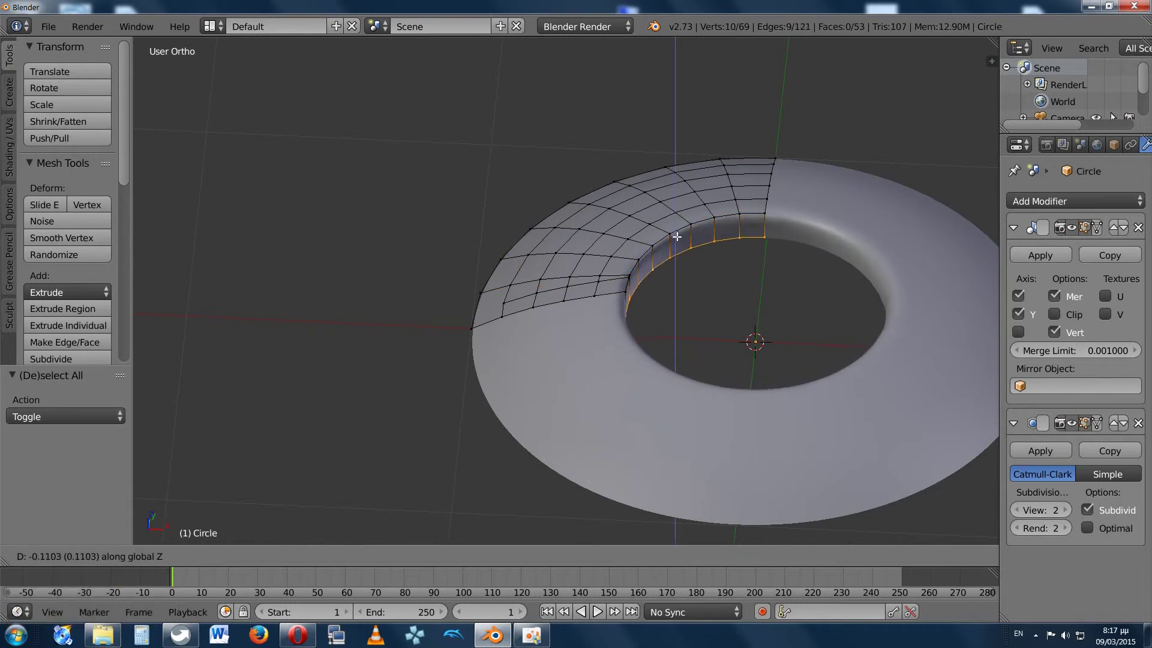
{"action": "left_click", "coordinate": [676, 237]}
{"action": "mouse_move", "coordinate": [676, 238]}
{"action": "middle_mouse_down"}
{"action": "mouse_move", "coordinate": [562, 291]}
{"action": "mouse_move", "coordinate": [581, 258]}
{"action": "mouse_move", "coordinate": [680, 258]}
{"action": "middle_mouse_up"}
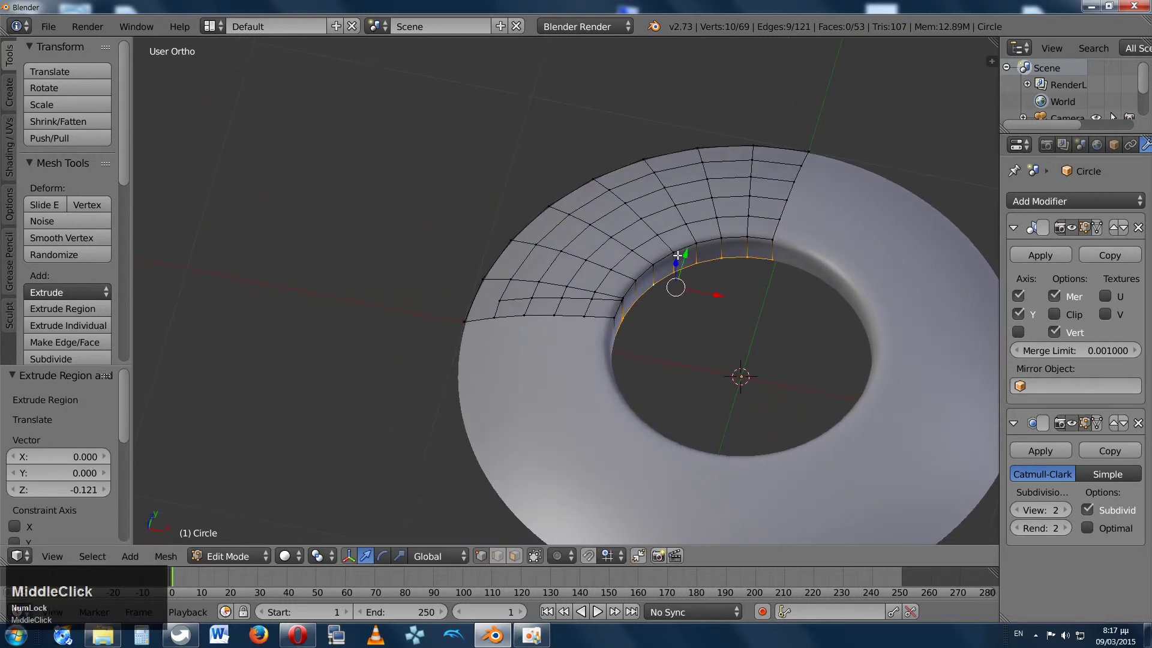
{"action": "right_click", "coordinate": [678, 267]}
{"action": "right_click", "coordinate": [677, 267], "text": "shift"}
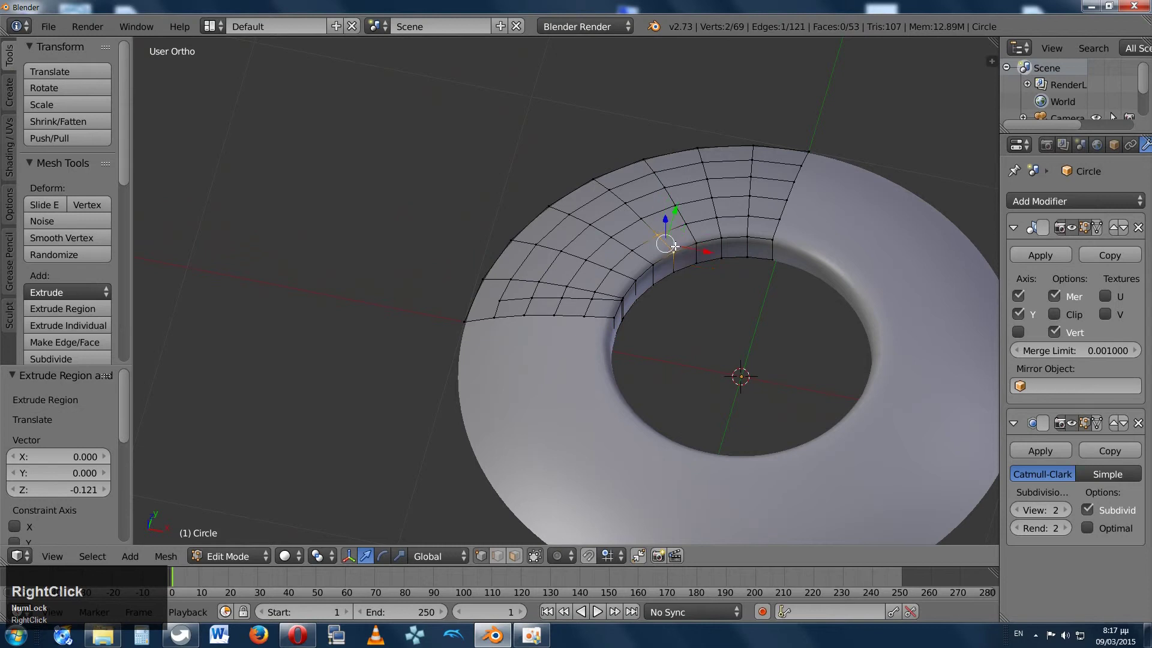
{"action": "middle_click_drag", "start_coordinate": [674, 268], "coordinate": [671, 270]}
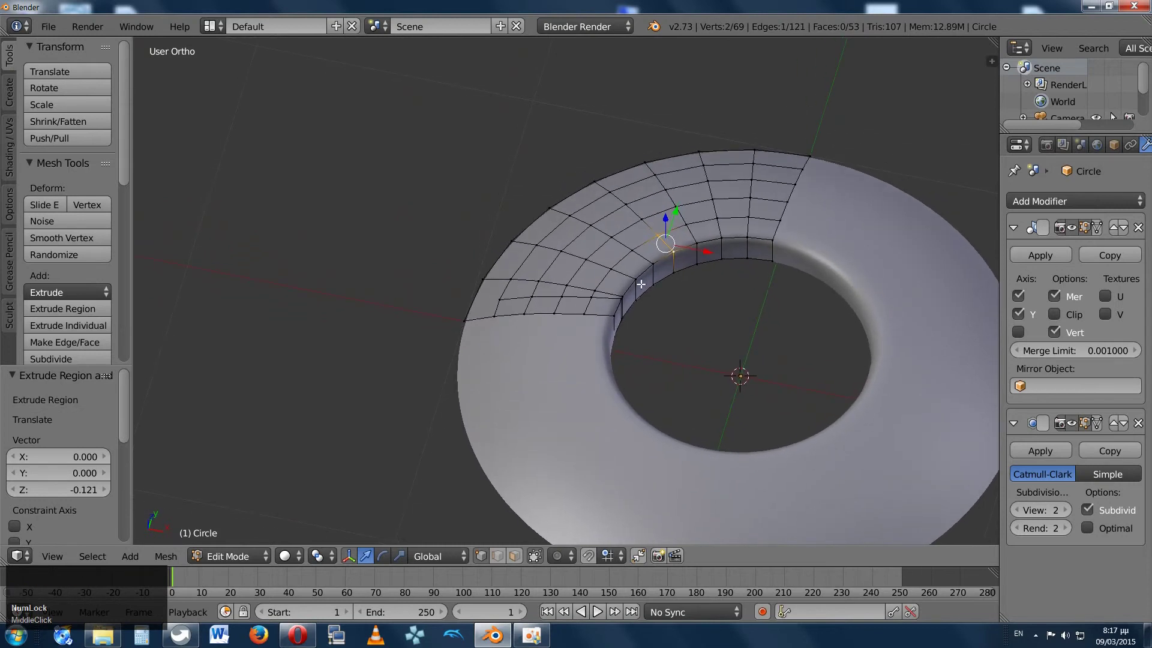
{"action": "right_click", "coordinate": [635, 281], "text": "alt+shift"}
{"action": "key", "text": "a"}
{"action": "right_click", "coordinate": [636, 280], "text": "alt+shift"}
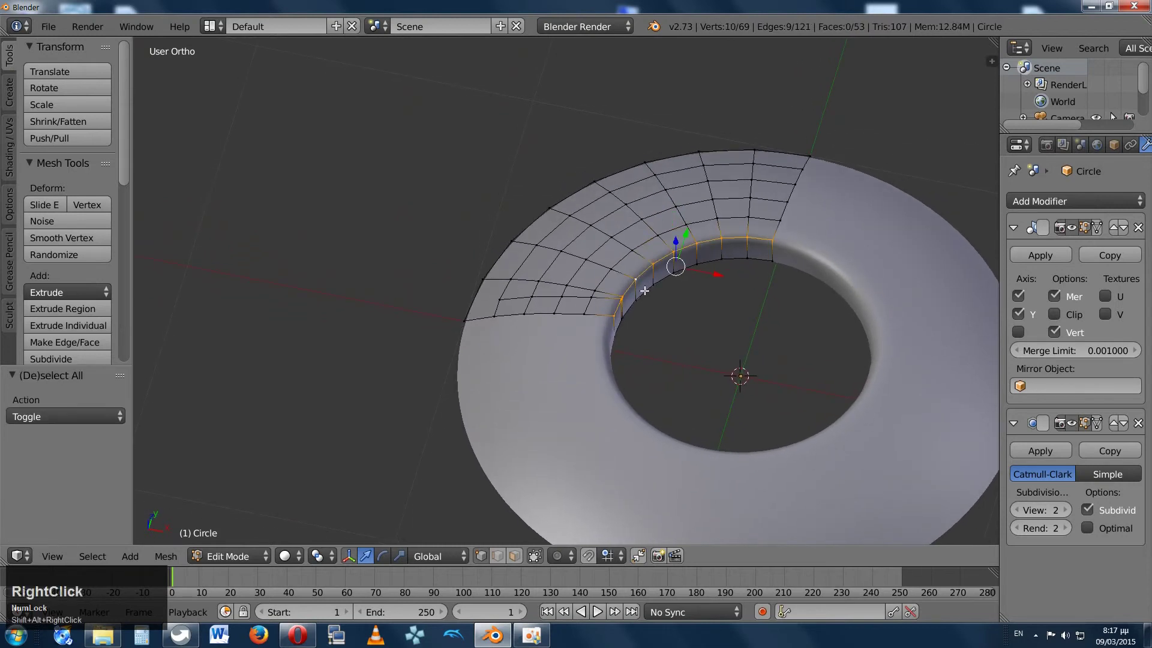
{"action": "middle_click_drag", "start_coordinate": [636, 280], "coordinate": [664, 288]}
{"action": "key", "text": "ctrl+b"}
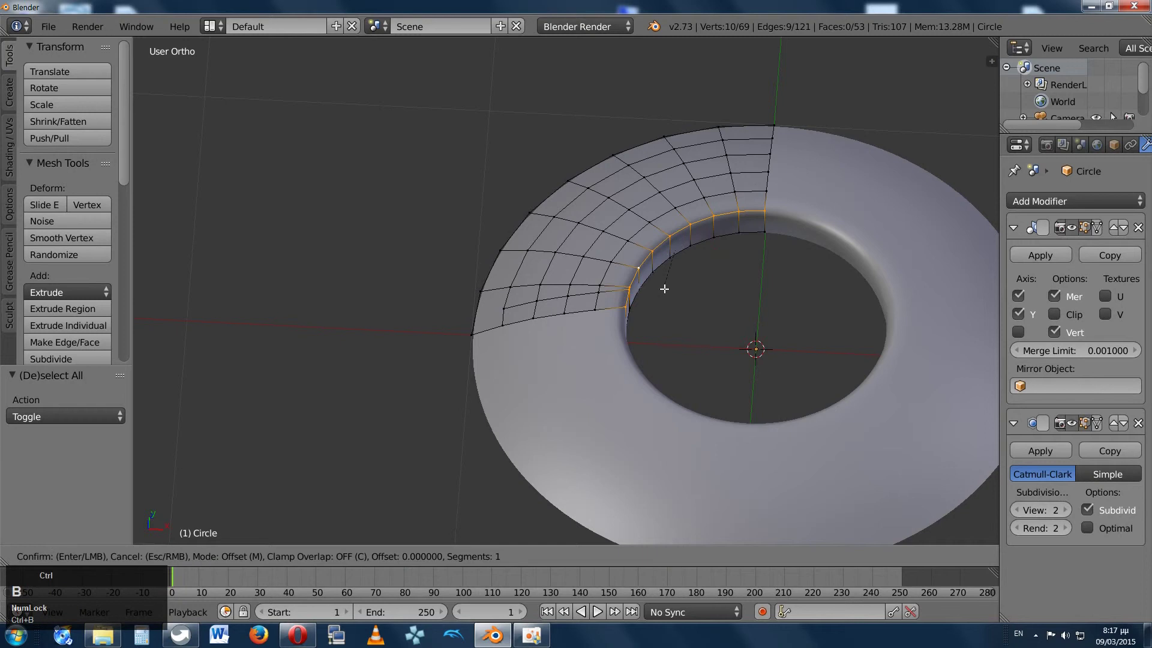
{"action": "key", "text": "Escape"}
Delete the slot area's five vertices along the X axis, including the hole wall's lower one, keeping the outermost interior loop's vertex.
{"action": "mouse_move", "coordinate": [649, 294]}
{"action": "middle_mouse_down"}
{"action": "mouse_move", "coordinate": [665, 308]}
{"action": "mouse_move", "coordinate": [655, 304]}
{"action": "middle_mouse_up"}
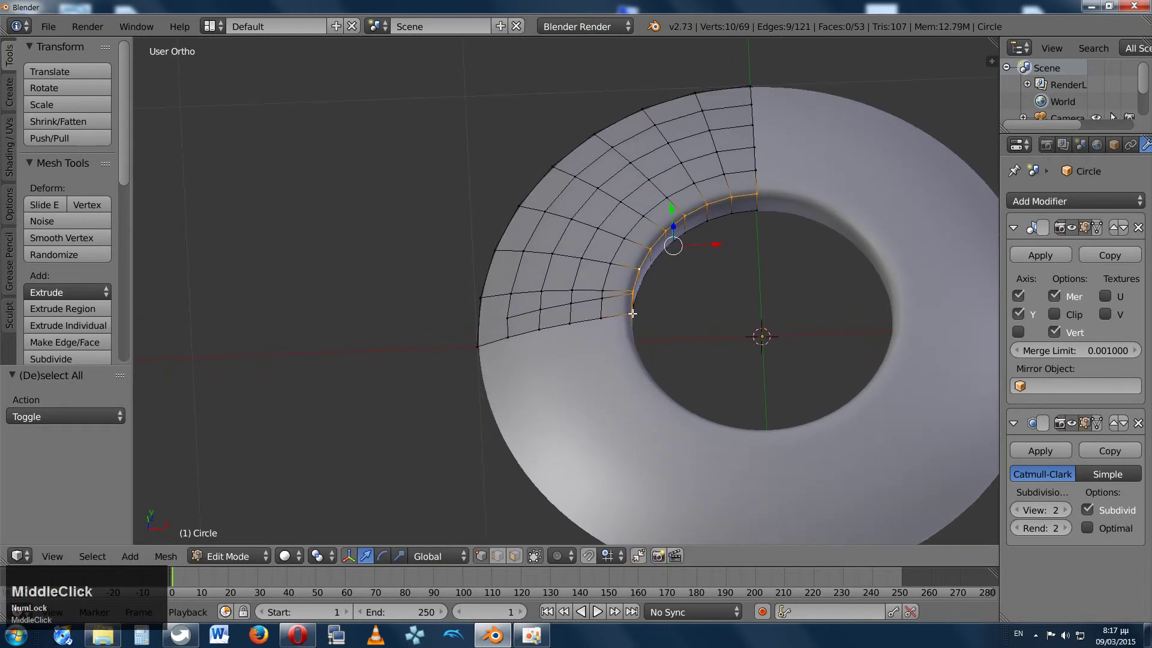
{"action": "right_click", "coordinate": [629, 315]}
{"action": "right_click", "coordinate": [598, 315], "text": "shift"}
{"action": "right_click", "coordinate": [567, 319], "text": "shift"}
{"action": "right_click", "coordinate": [536, 324], "text": "shift"}
{"action": "middle_click_drag", "start_coordinate": [548, 326], "coordinate": [651, 339]}
{"action": "right_click", "coordinate": [565, 327], "text": "shift"}
{"action": "key", "text": "x"}
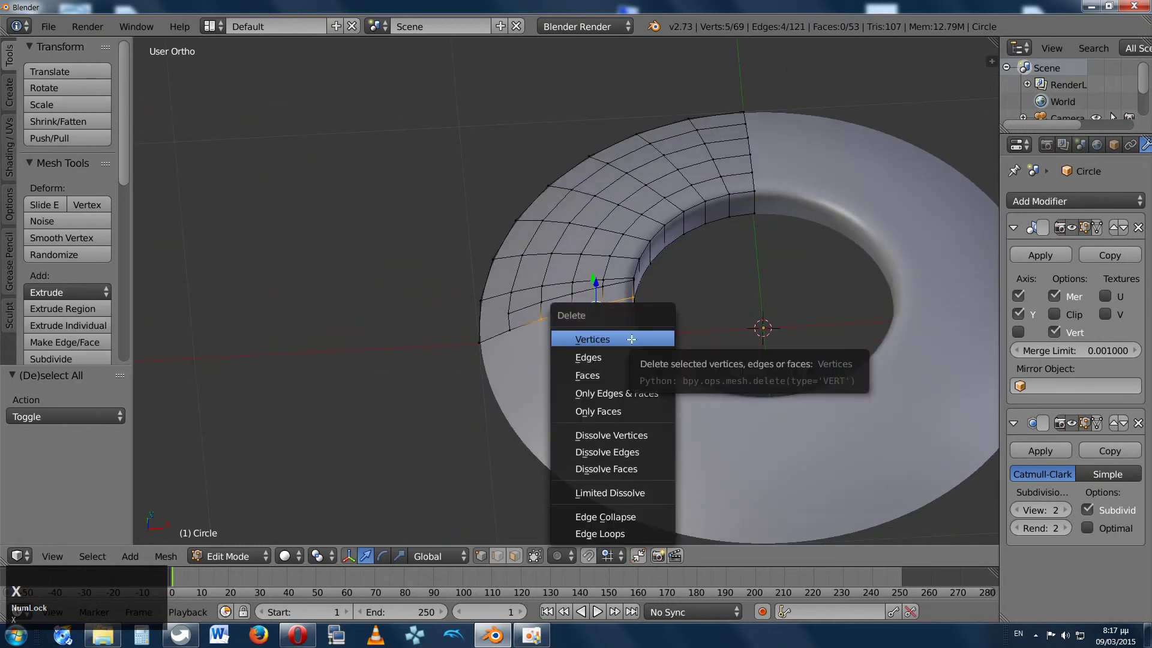
{"action": "left_click", "coordinate": [631, 339]}
In edge select mode, extrude the slot's short outer end edge and its three adjoining long-side edges about 0.102 downward along Z.
{"action": "middle_click_drag", "start_coordinate": [660, 252], "coordinate": [641, 246]}
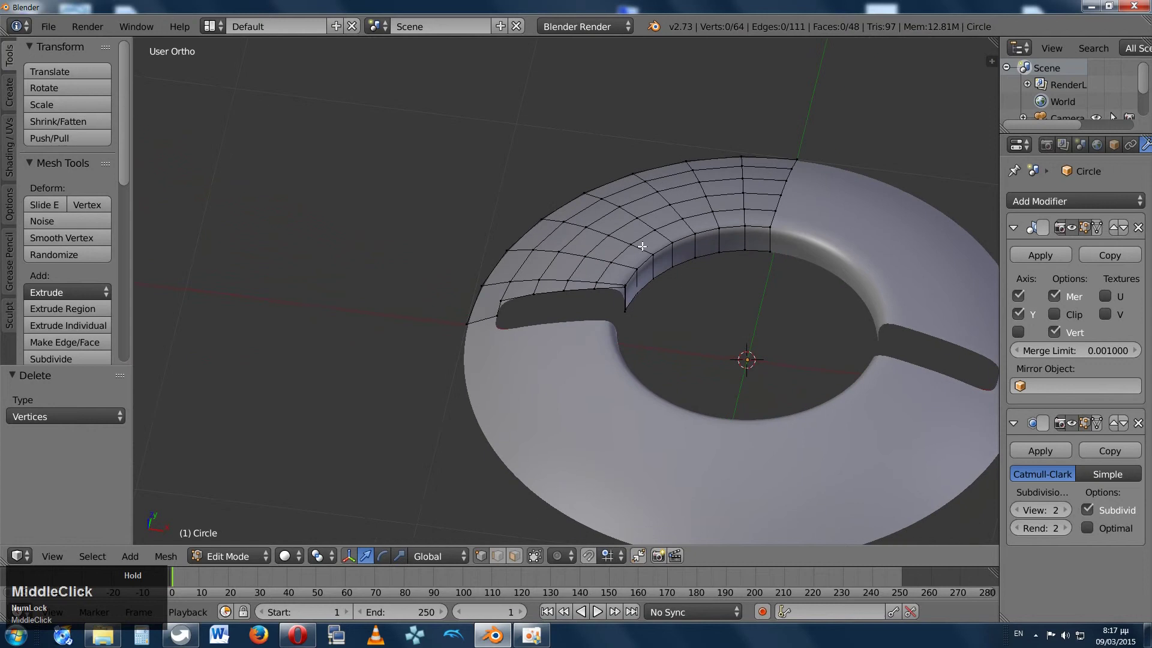
{"action": "key", "text": "ctrl+Tab"}
{"action": "left_click", "coordinate": [501, 320]}
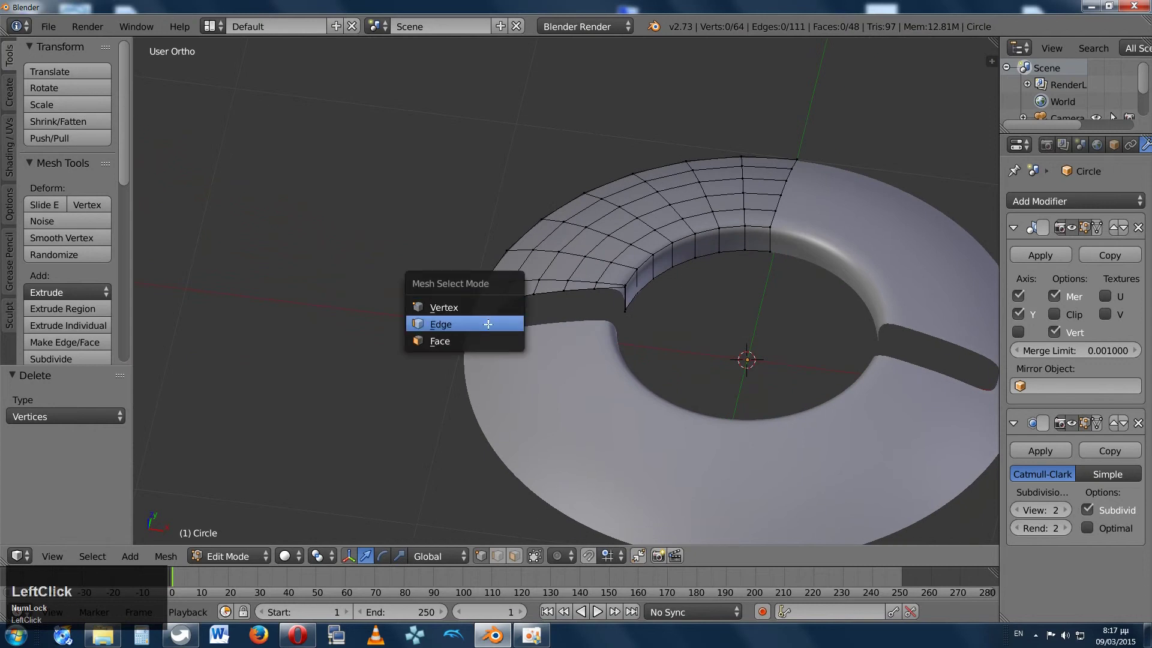
{"action": "right_click", "coordinate": [505, 293]}
{"action": "right_click", "coordinate": [521, 298], "text": "shift"}
{"action": "right_click", "coordinate": [547, 295], "text": "shift"}
{"action": "right_click", "coordinate": [575, 292], "text": "shift"}
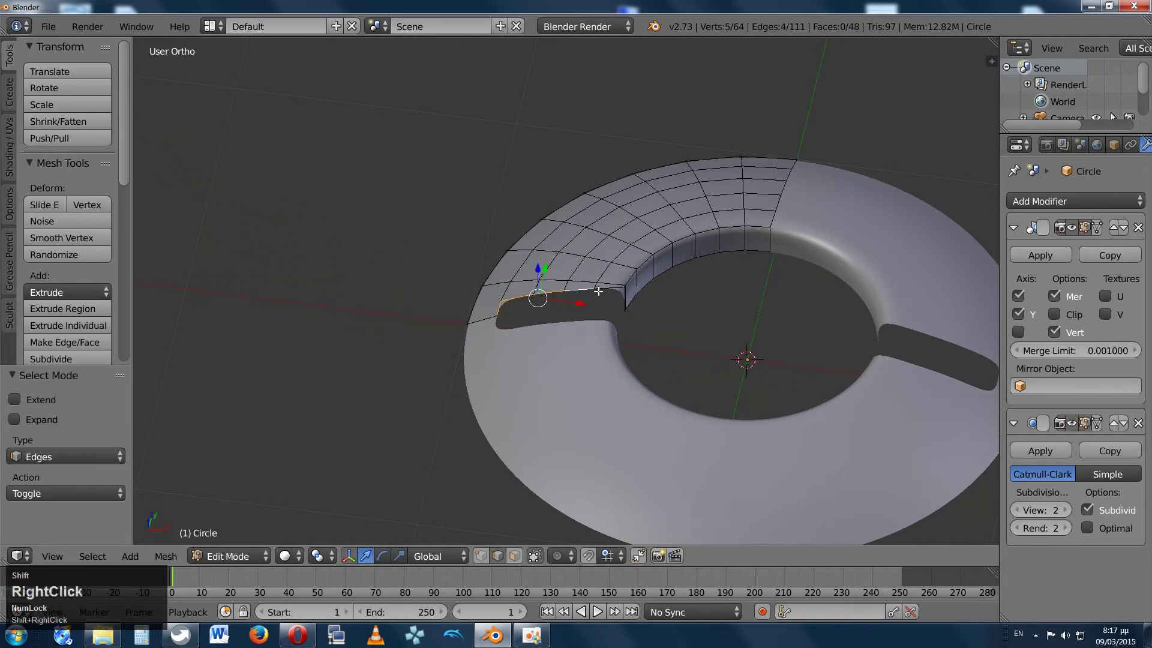
{"action": "right_click", "coordinate": [601, 290], "text": "shift"}
{"action": "right_click", "coordinate": [604, 292], "text": "shift"}
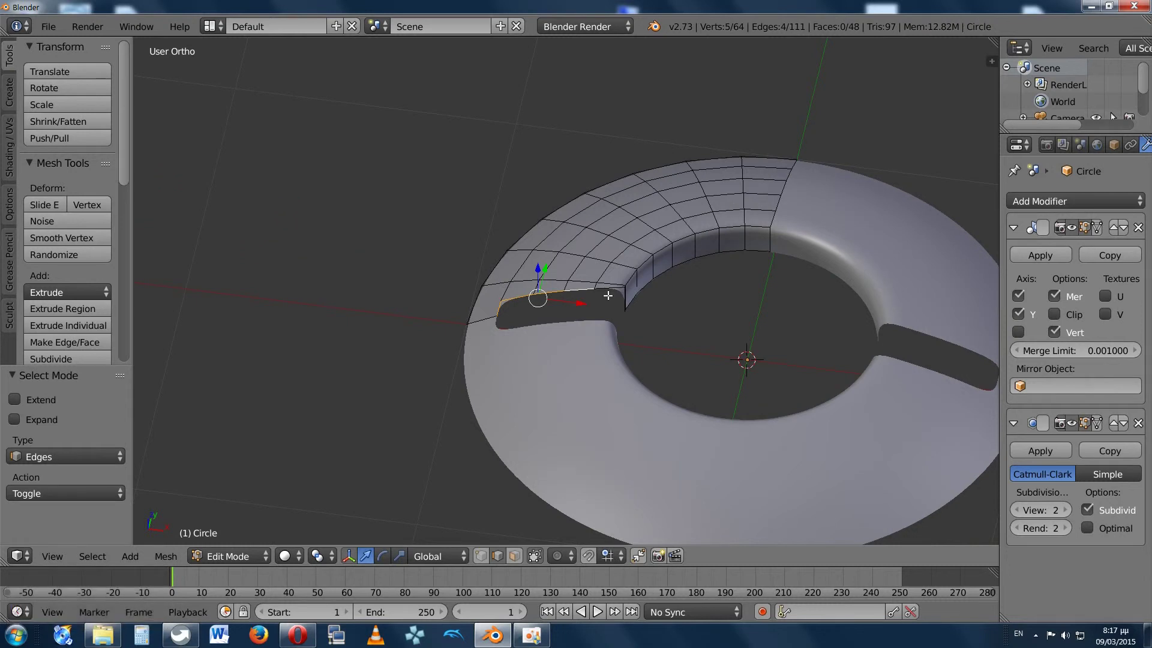
{"action": "key", "text": "e"}
{"action": "key", "text": "z"}
{"action": "key", "text": "Num_Lock"}
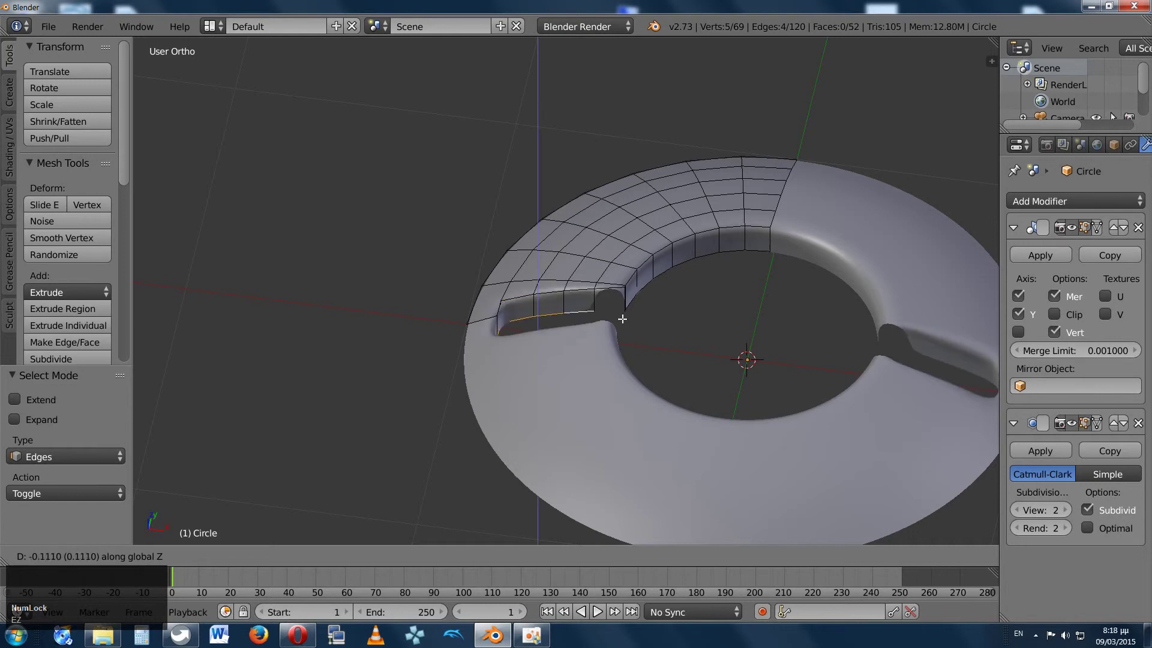
{"action": "left_click", "coordinate": [623, 316]}
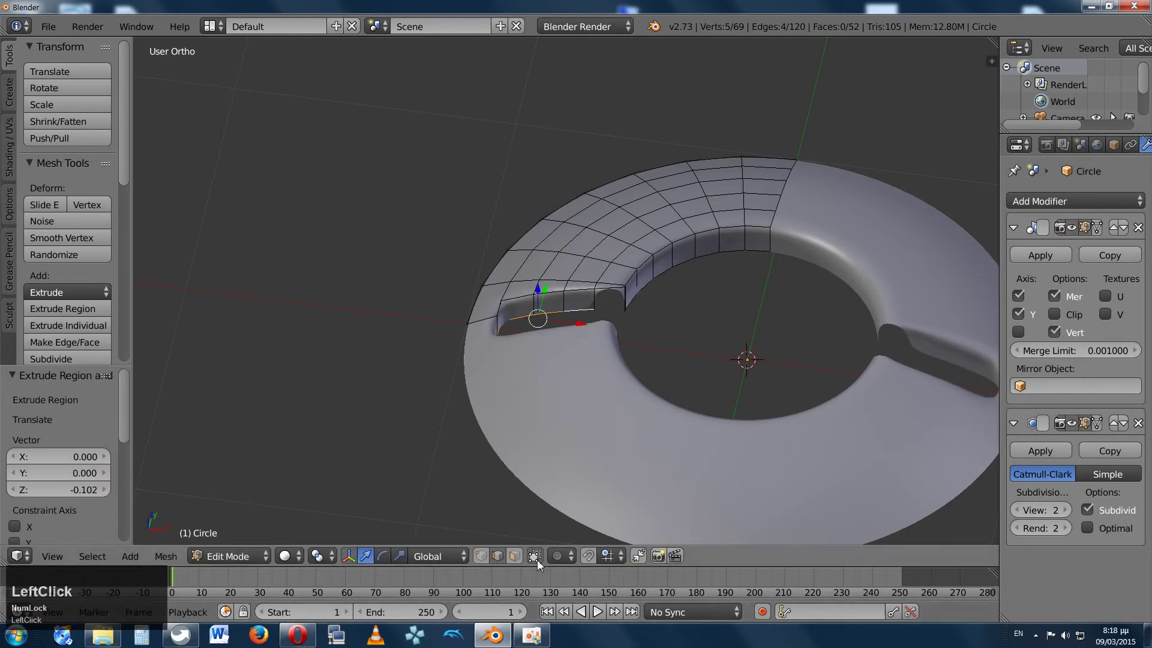
Set the snap element to Vertex and move the slot wall's lower edges along Z by 0.007, snapping to the hole wall's lower corner.
{"action": "left_click", "coordinate": [602, 557]}
{"action": "left_click", "coordinate": [627, 517]}
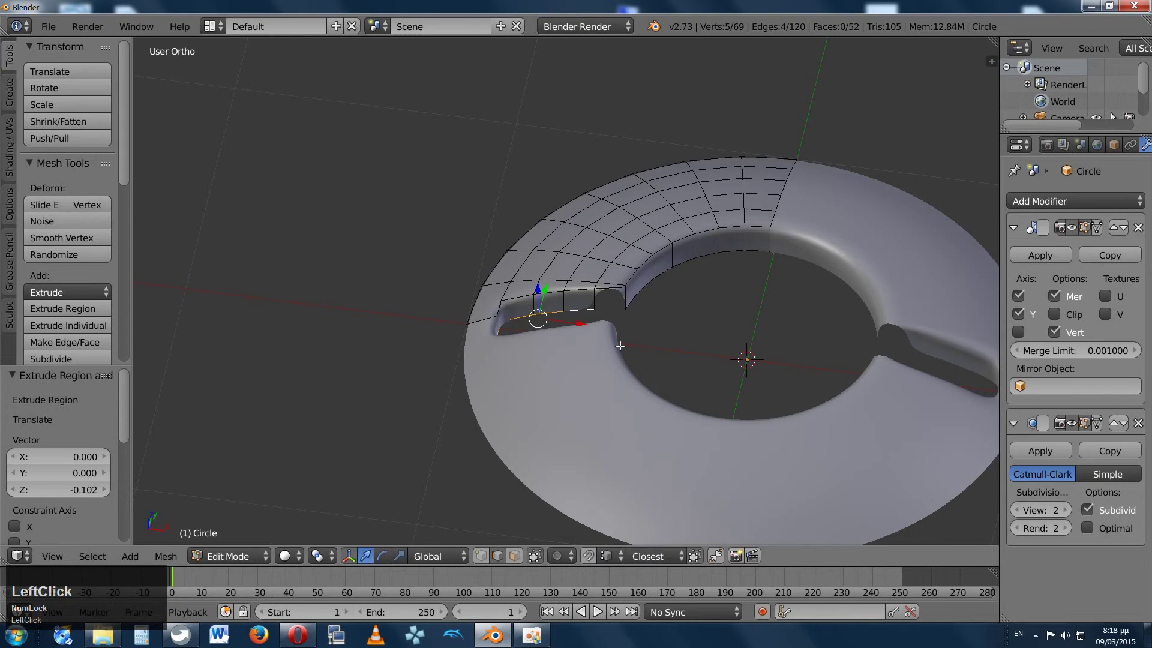
{"action": "middle_click_drag", "start_coordinate": [618, 345], "coordinate": [604, 273]}
{"action": "key", "text": "g"}
{"action": "key", "text": "z"}
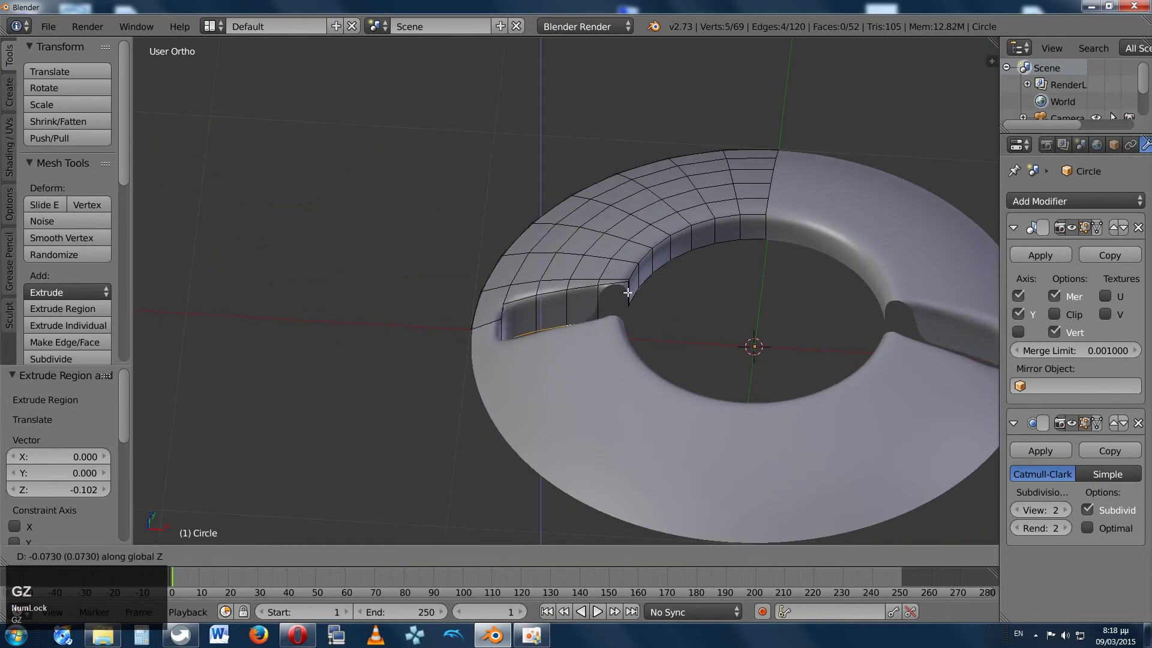
{"action": "left_click", "coordinate": [629, 305]}
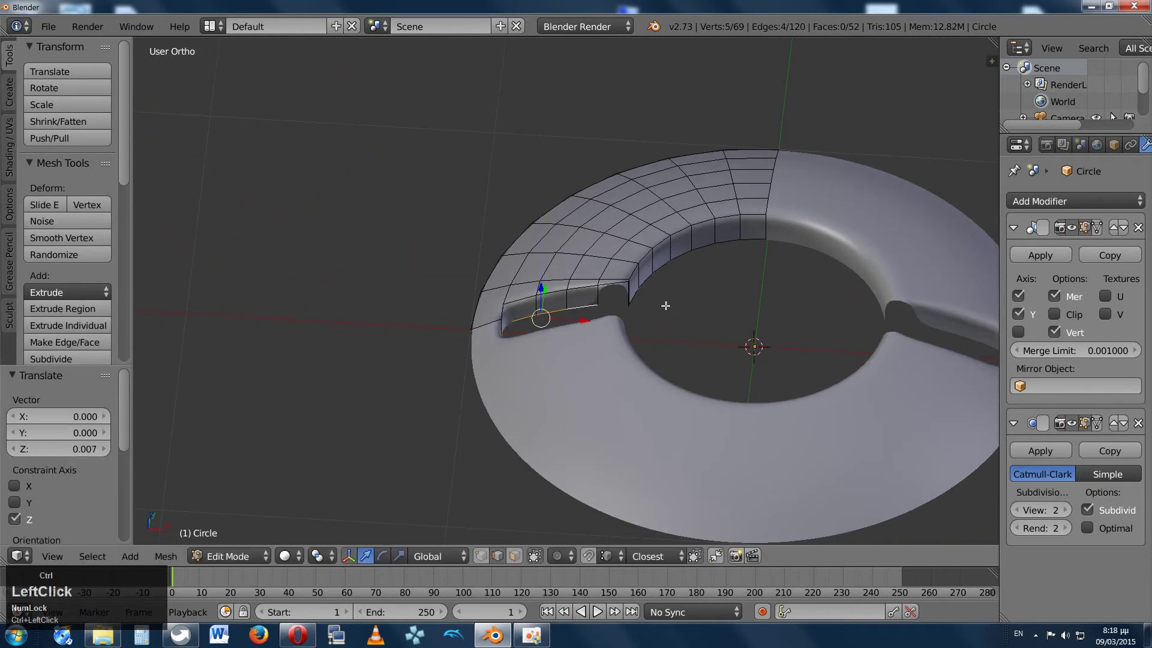
Fill the gap between the slot wall's vertical end edge and the hole wall's corner edge with a face.
{"action": "middle_click_drag", "start_coordinate": [666, 306], "coordinate": [593, 256]}
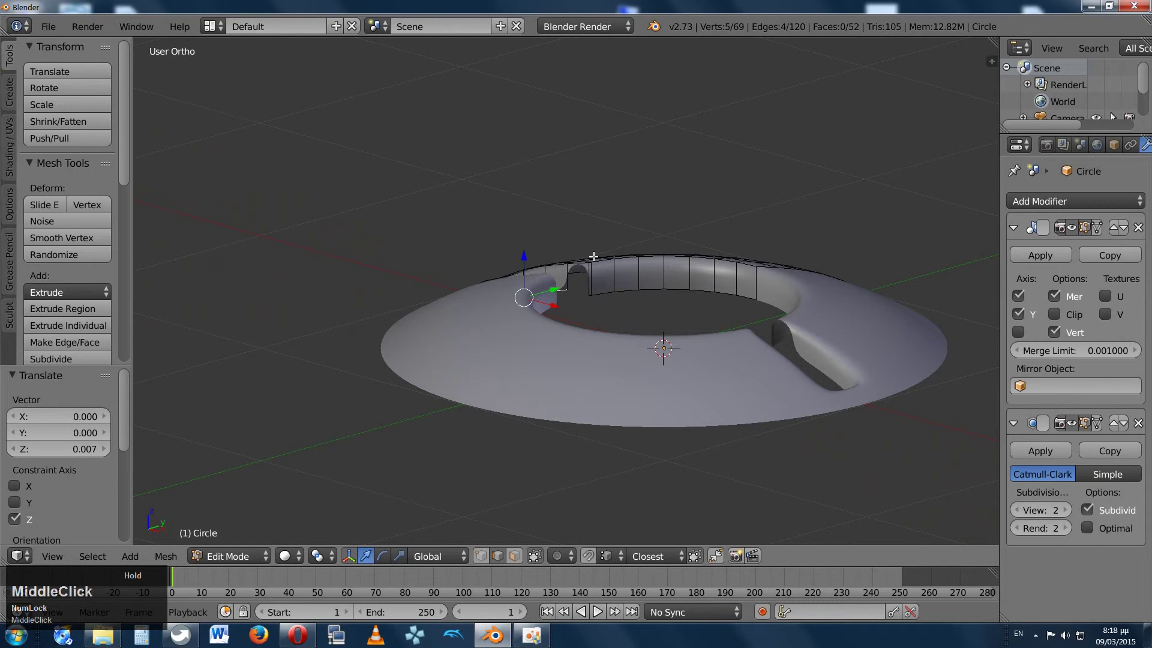
{"action": "key", "text": "KP_1"}
{"action": "key", "text": "z"}
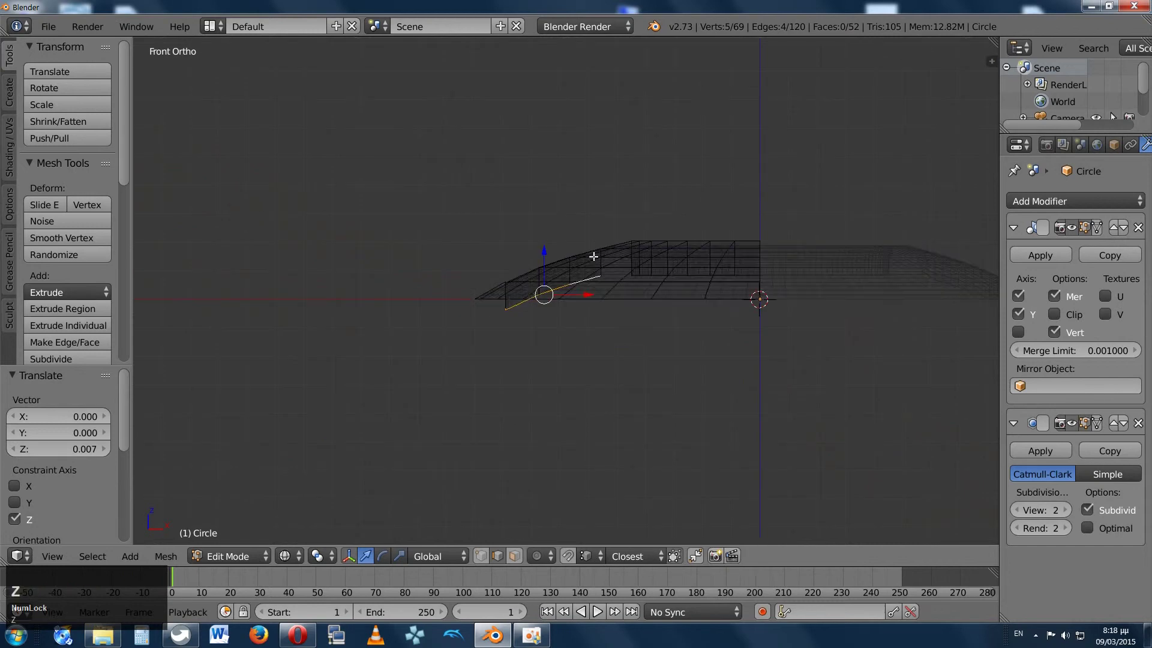
{"action": "scroll", "coordinate": [593, 256], "scroll_direction": "up", "scroll_amount": 6}
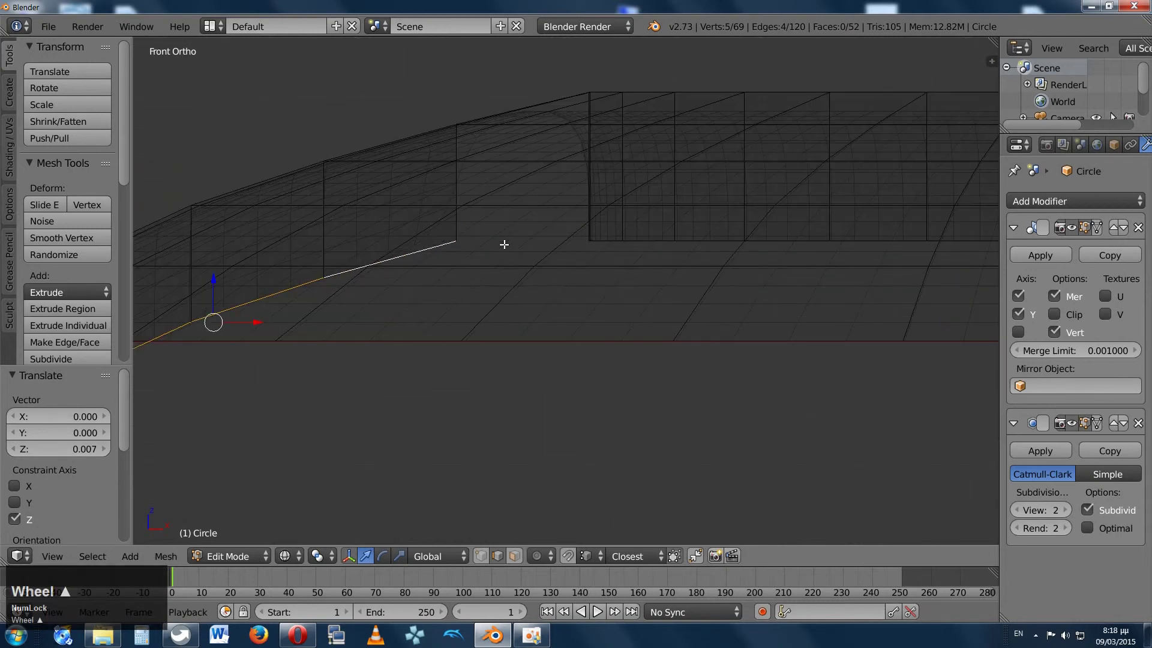
{"action": "scroll", "coordinate": [504, 244], "scroll_direction": "down", "scroll_amount": 3}
{"action": "middle_click_drag", "start_coordinate": [506, 193], "coordinate": [493, 311]}
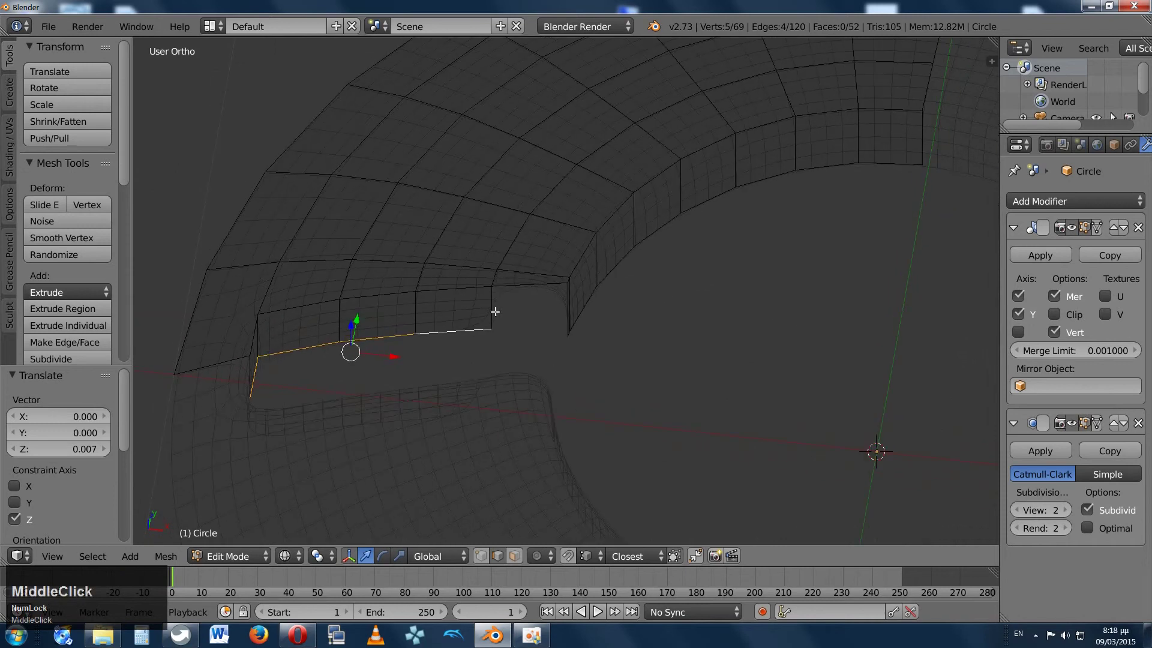
{"action": "right_click", "coordinate": [493, 312]}
{"action": "right_click", "coordinate": [566, 309], "text": "shift"}
{"action": "key", "text": "f"}
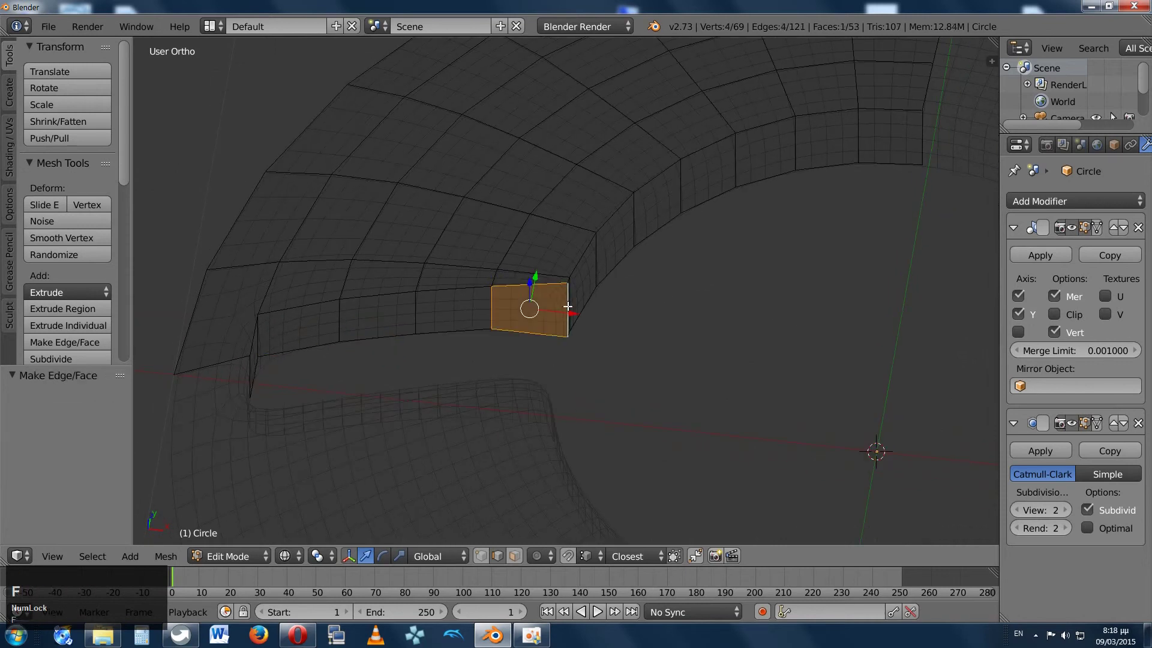
Return to solid shading and examine the completed slot and hole walls from several angles, in and out of Edit Mode.
{"action": "middle_click_drag", "start_coordinate": [566, 308], "coordinate": [520, 399]}
{"action": "key", "text": "Tab"}
{"action": "scroll", "coordinate": [541, 312], "scroll_direction": "down", "scroll_amount": 5}
{"action": "key", "text": "z"}
{"action": "scroll", "coordinate": [469, 291], "scroll_direction": "down", "scroll_amount": 2}
{"action": "key", "text": "Tab"}
{"action": "scroll", "coordinate": [605, 213], "scroll_direction": "down", "scroll_amount": 3}
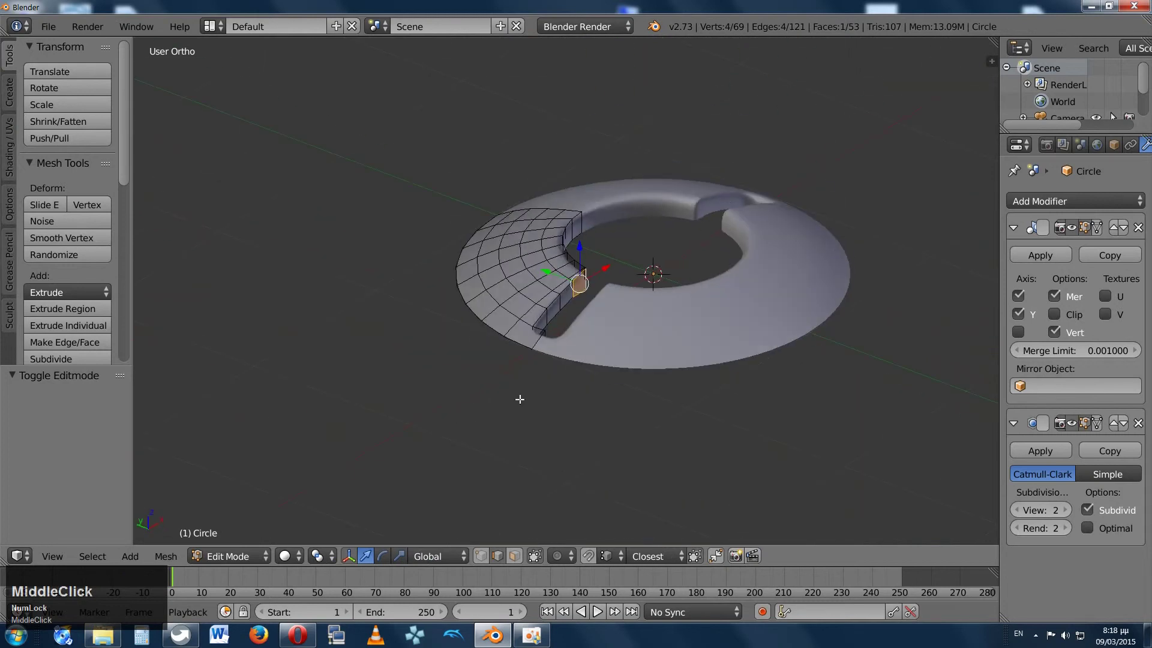
{"action": "middle_click_drag", "start_coordinate": [548, 342], "coordinate": [490, 366]}
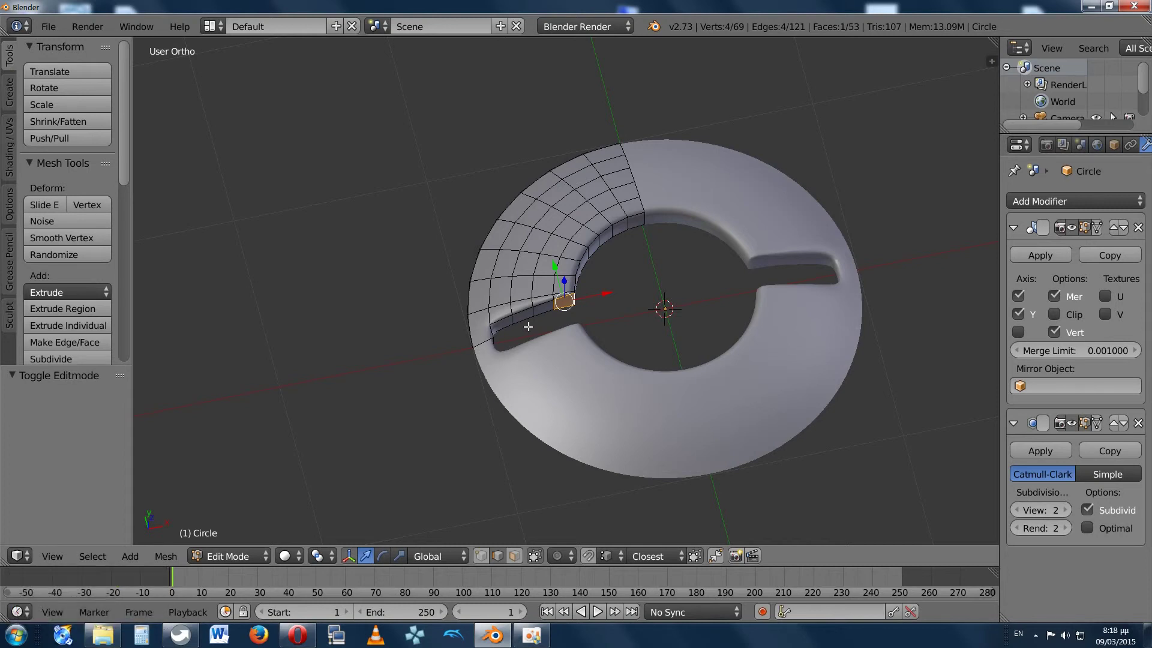
{"action": "scroll", "coordinate": [528, 329], "scroll_direction": "up", "scroll_amount": 5}
{"action": "middle_click_drag", "start_coordinate": [528, 330], "coordinate": [535, 290]}
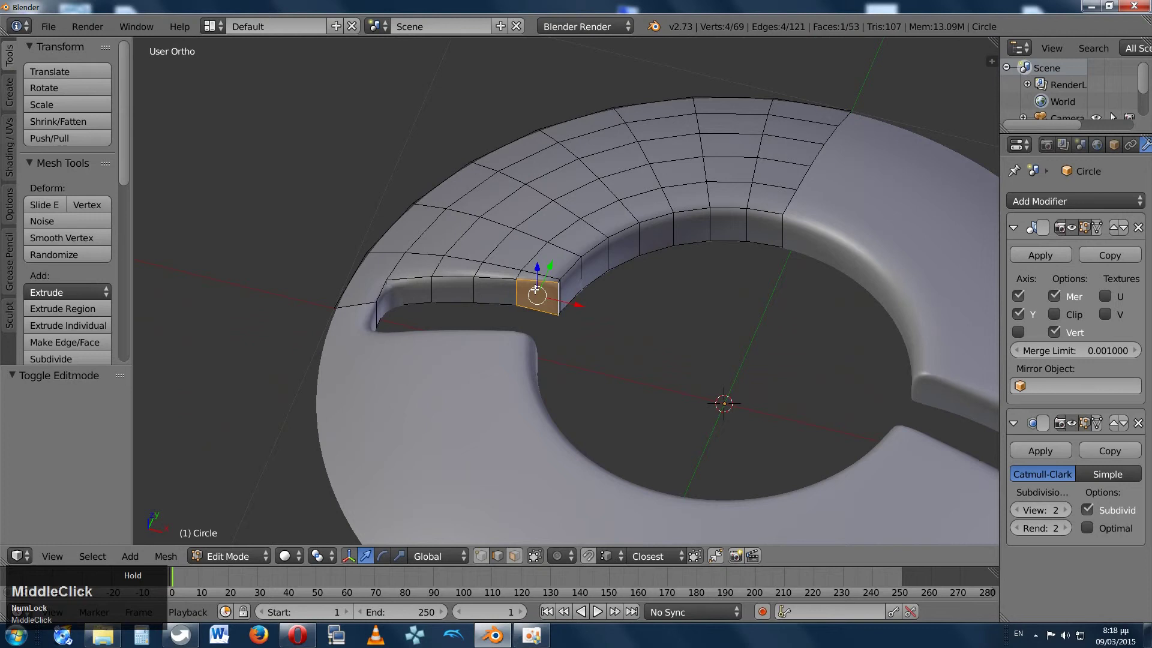
Deselect everything and select the upper edge loops of the slot wall and of the hole wall.
{"action": "key", "text": "a"}
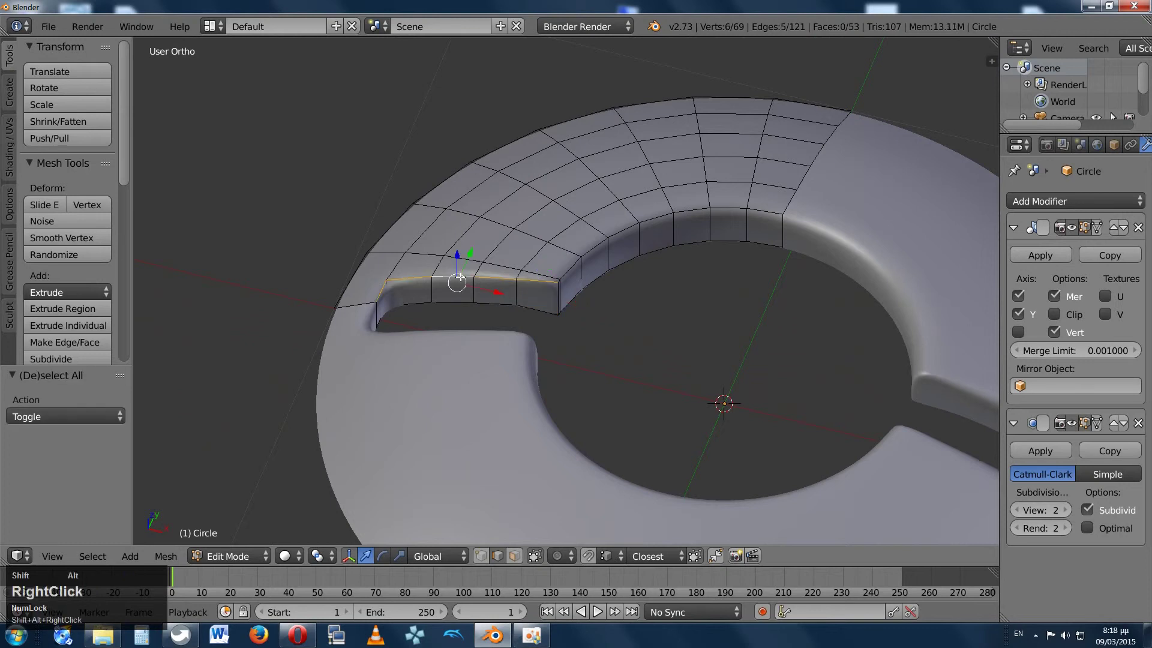
{"action": "right_click", "coordinate": [592, 247], "text": "alt+shift"}
{"action": "middle_click_drag", "start_coordinate": [586, 251], "coordinate": [590, 240]}
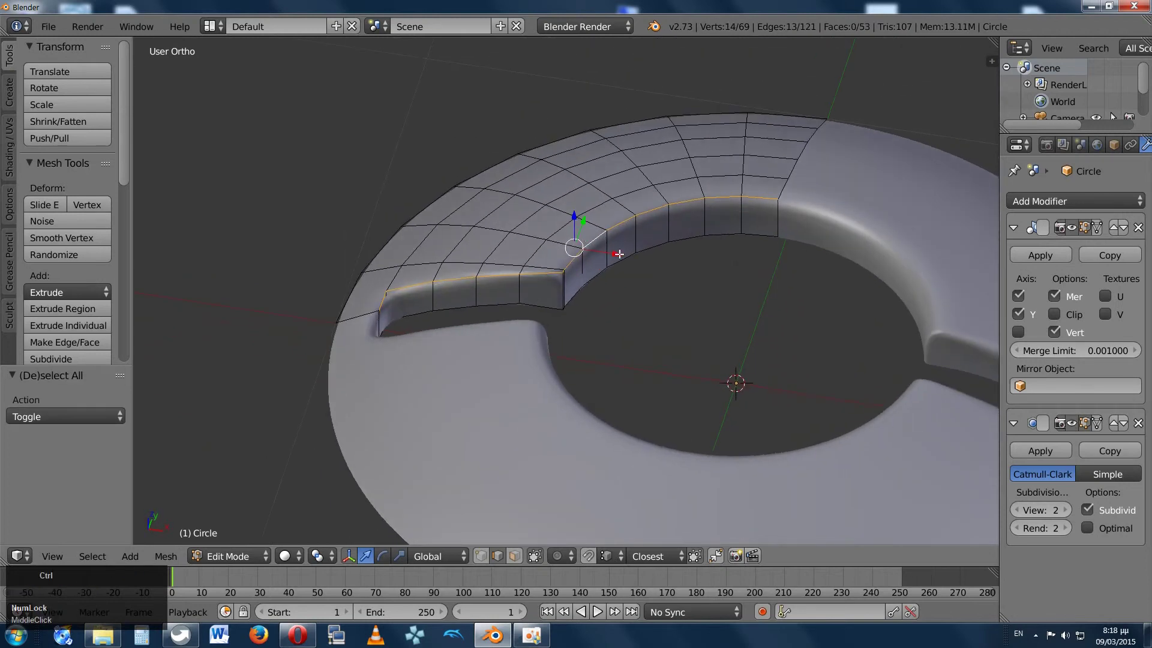
Try to bevel the selected slot and hole rim edges with an offset of about 0.065, and undo the bevel.
{"action": "key", "text": "ctrl+b"}
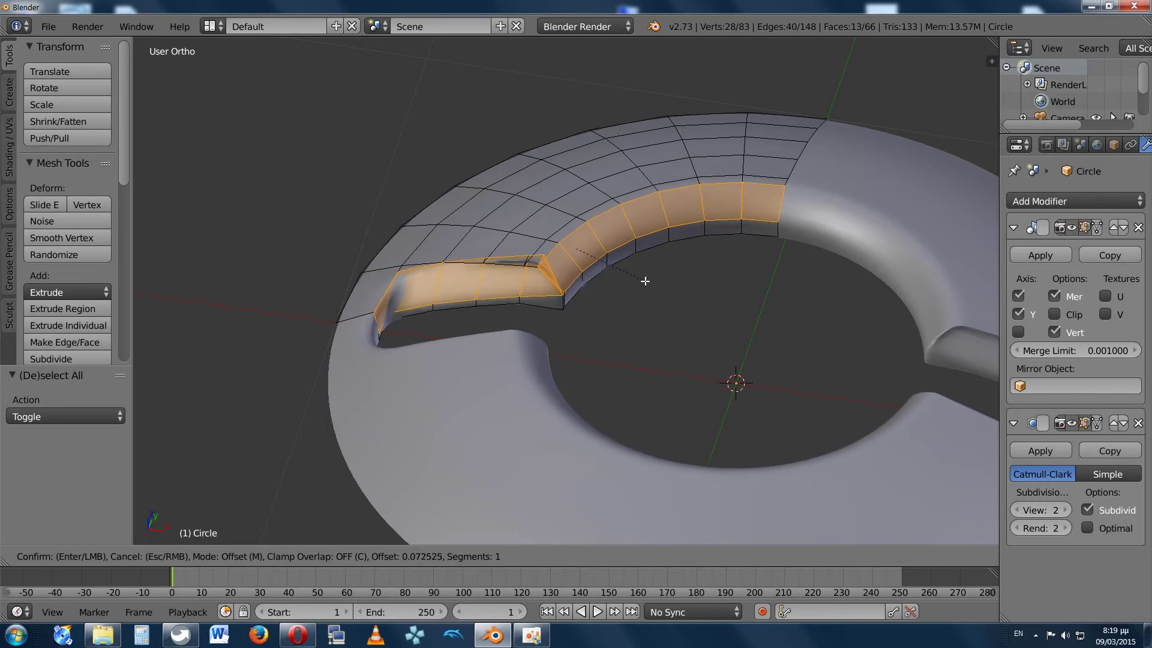
{"action": "left_click", "coordinate": [645, 271]}
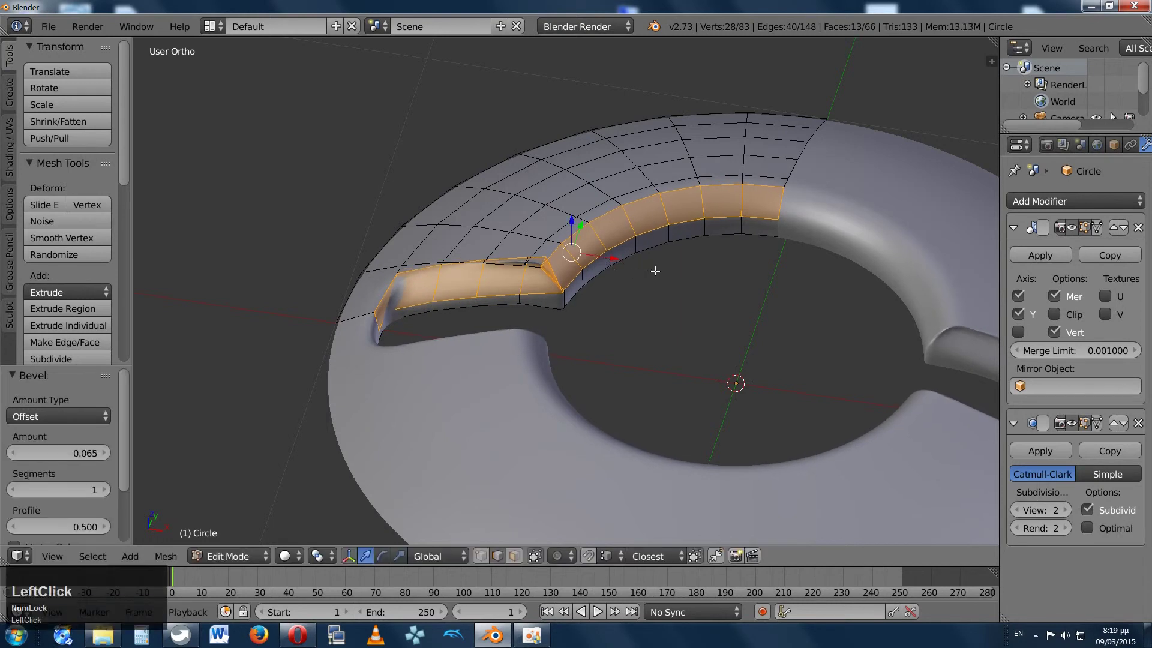
{"action": "middle_click_drag", "start_coordinate": [654, 269], "coordinate": [487, 257]}
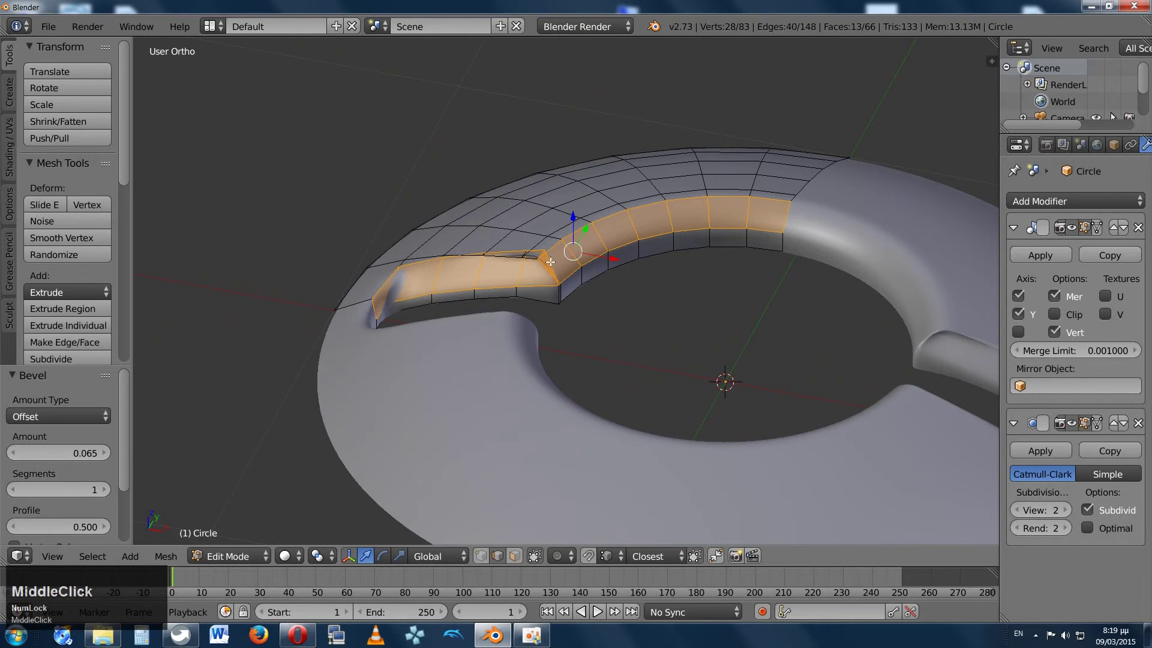
{"action": "middle_click_drag", "start_coordinate": [549, 258], "coordinate": [535, 293]}
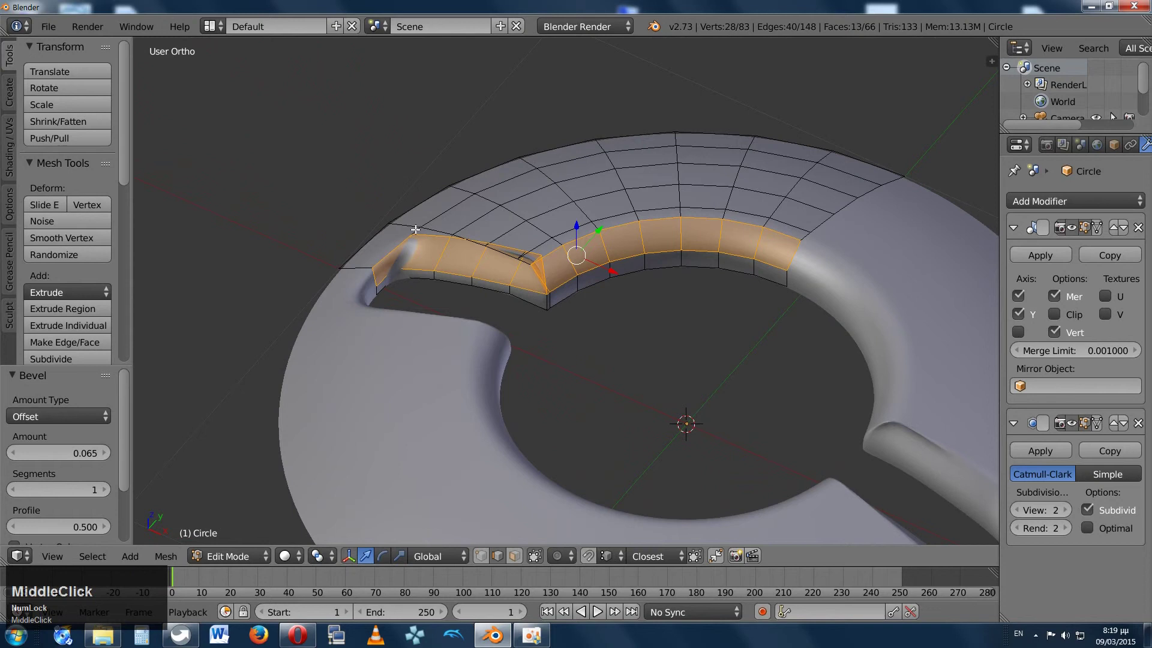
{"action": "middle_click_drag", "start_coordinate": [415, 229], "coordinate": [629, 266]}
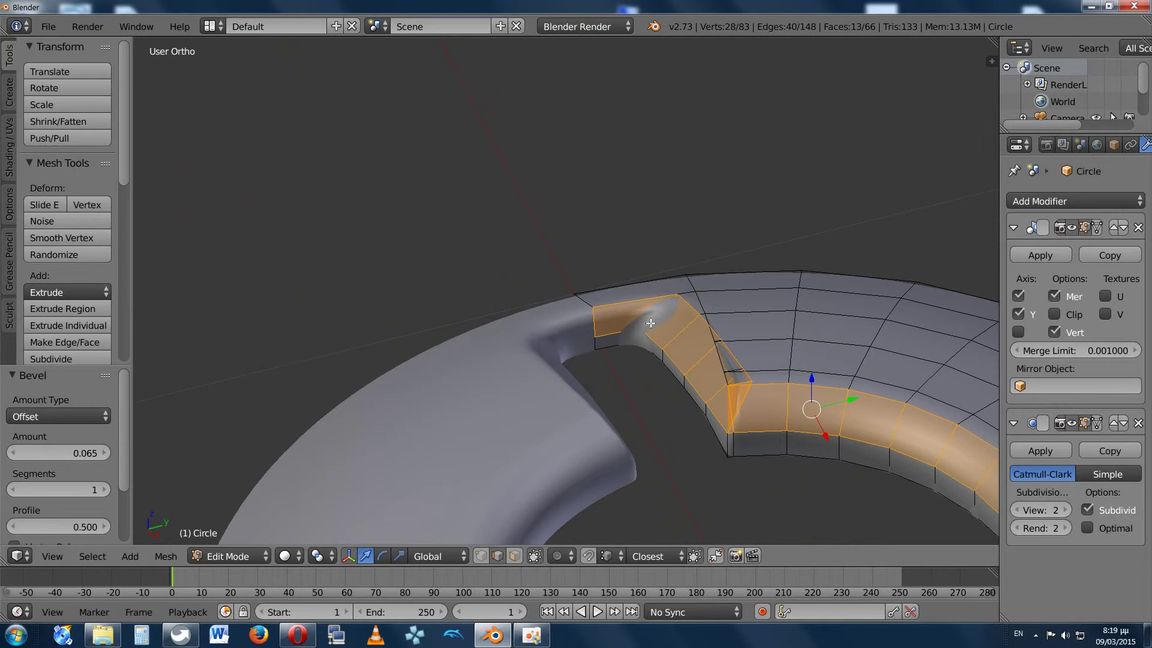
{"action": "middle_click_drag", "start_coordinate": [648, 321], "coordinate": [665, 296]}
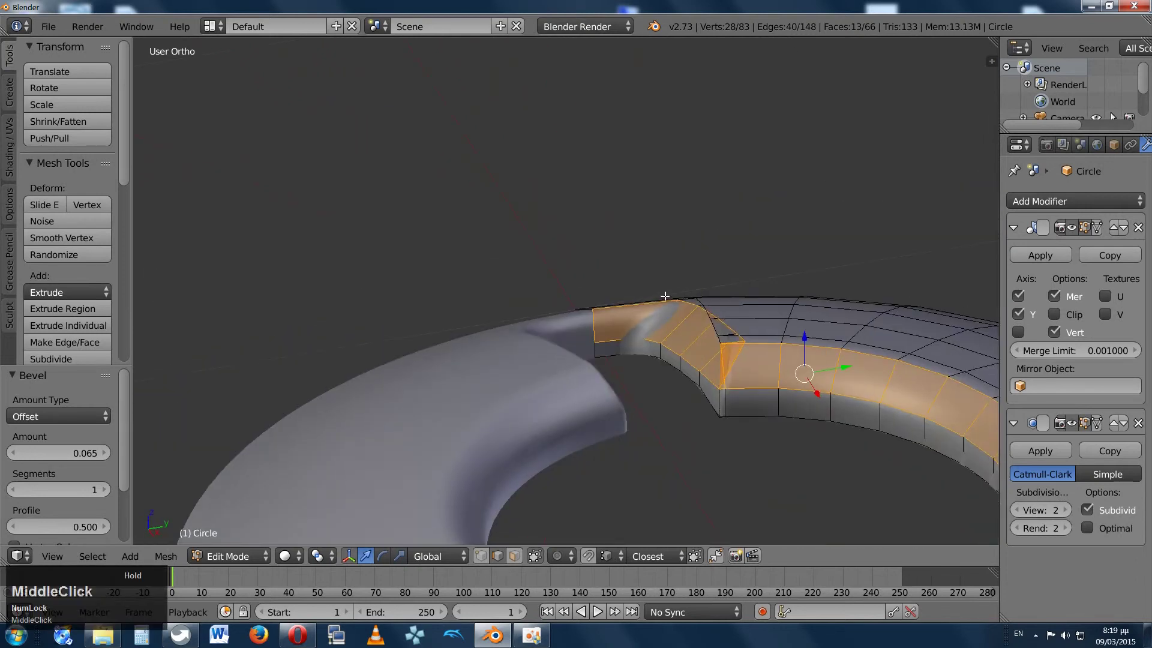
{"action": "key", "text": "ctrl+z"}
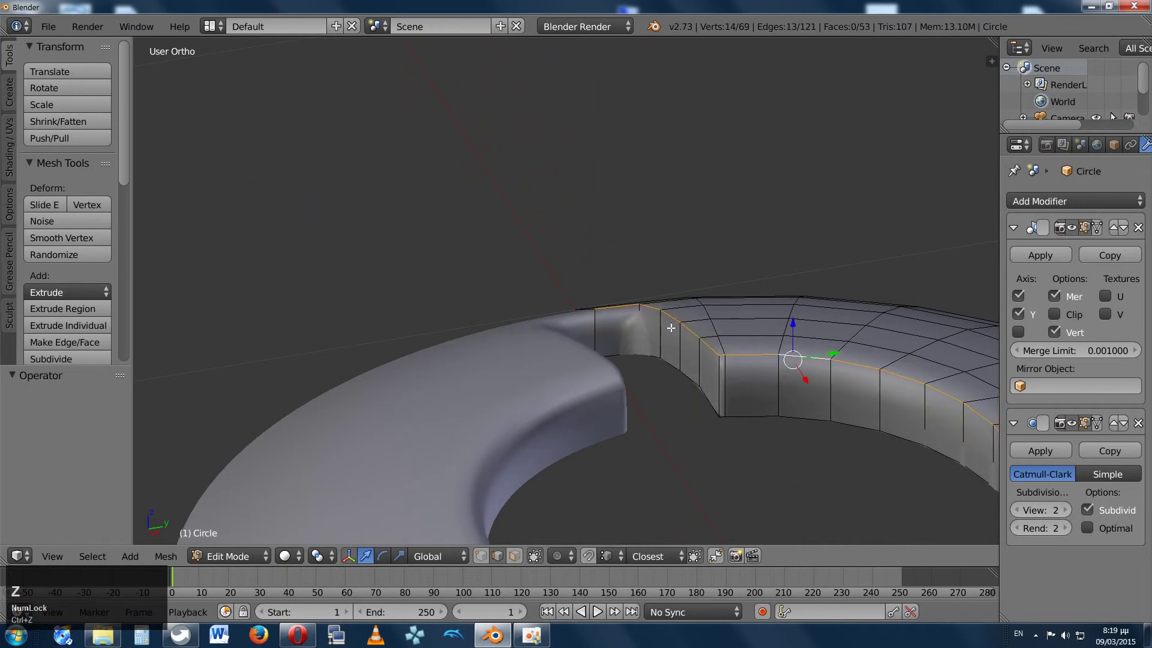
Bevel the selected slot and hole rim edges with one segment and an offset of about 0.062.
{"action": "key", "text": "ctrl+b"}
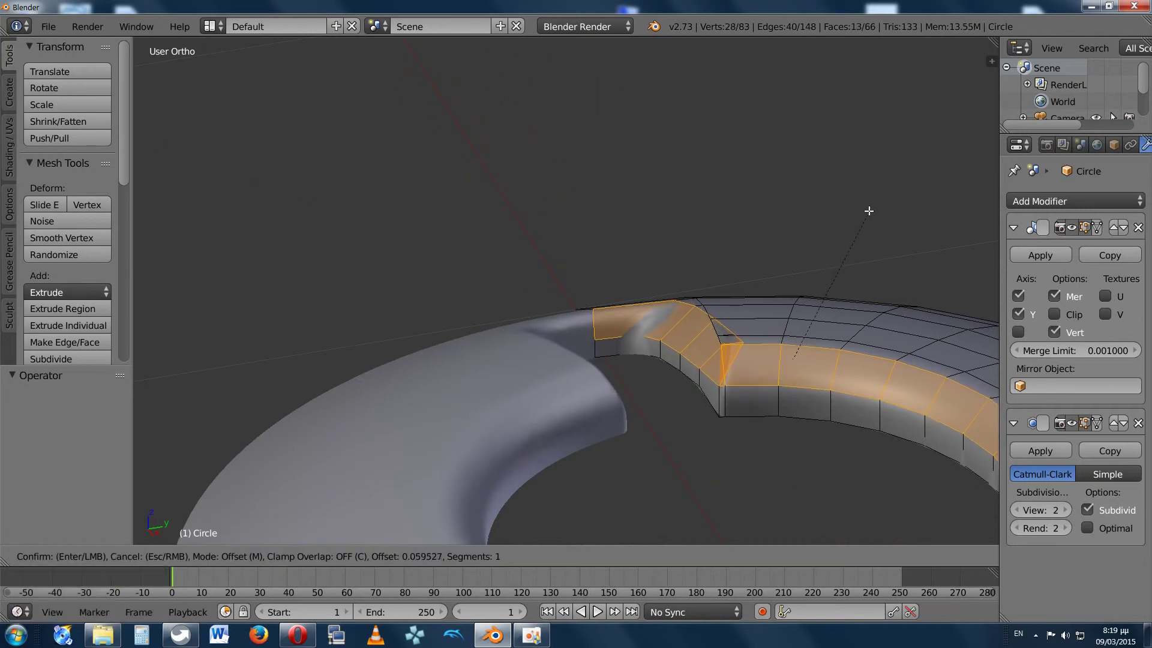
{"action": "left_click", "coordinate": [867, 211]}
{"action": "middle_click_drag", "start_coordinate": [867, 211], "coordinate": [529, 297]}
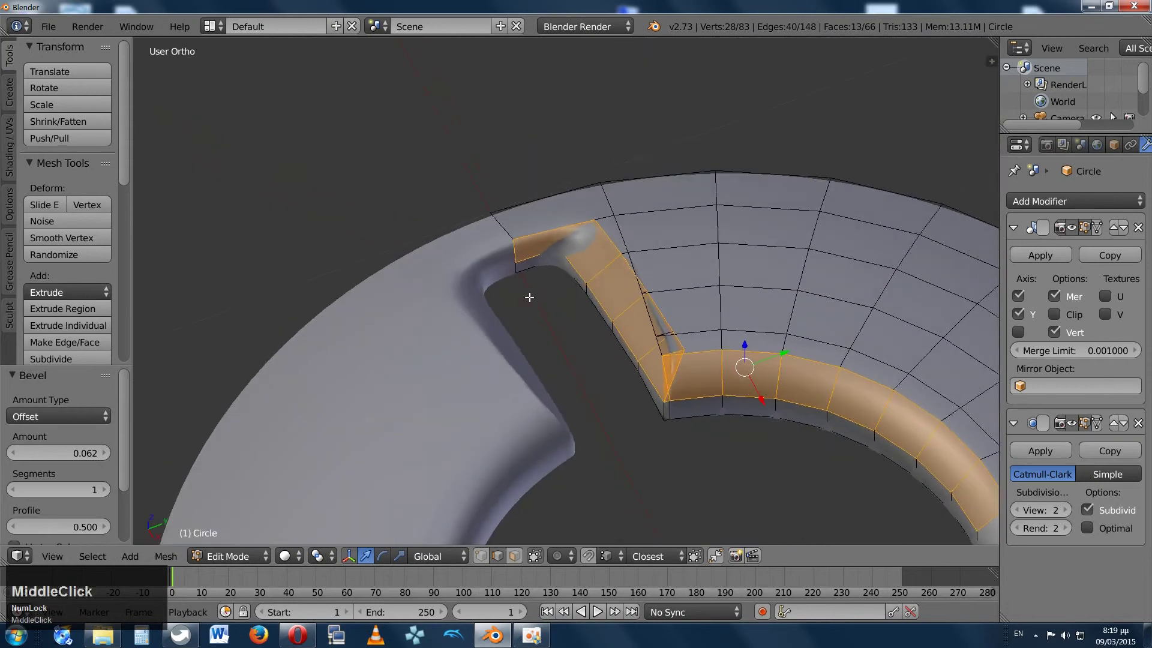
Compare the bevel's Width, Percent and Depth amount types, and set the type back to Offset.
{"action": "left_click", "coordinate": [66, 417]}
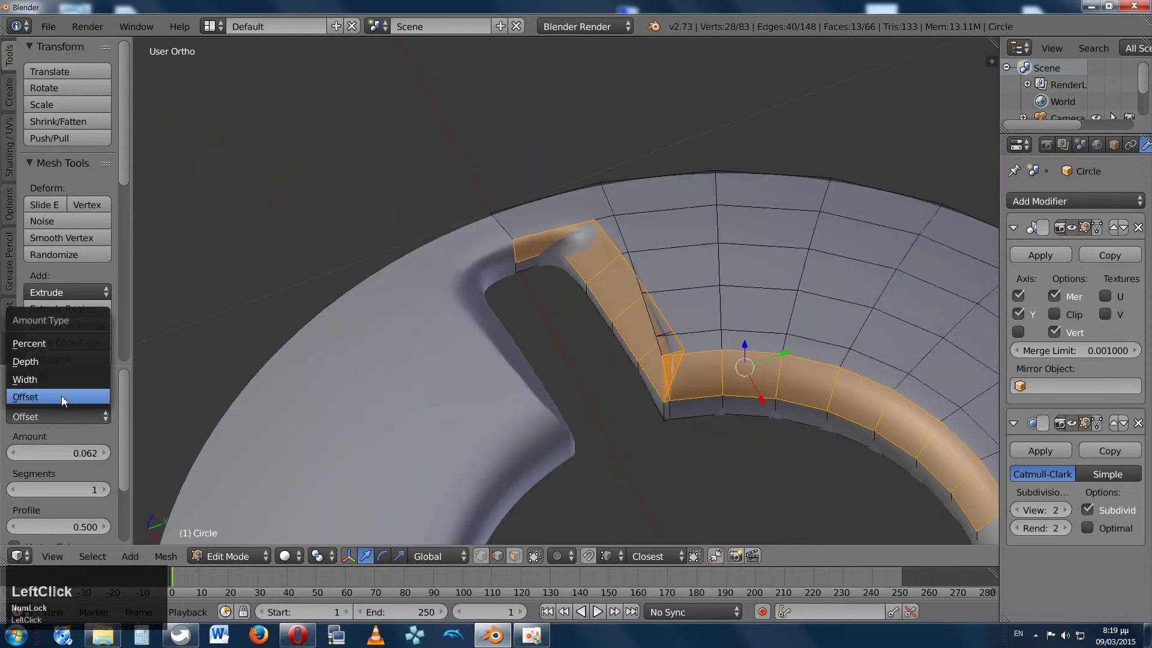
{"action": "left_click", "coordinate": [61, 396]}
{"action": "scroll", "coordinate": [60, 471], "scroll_direction": "down", "scroll_amount": 3}
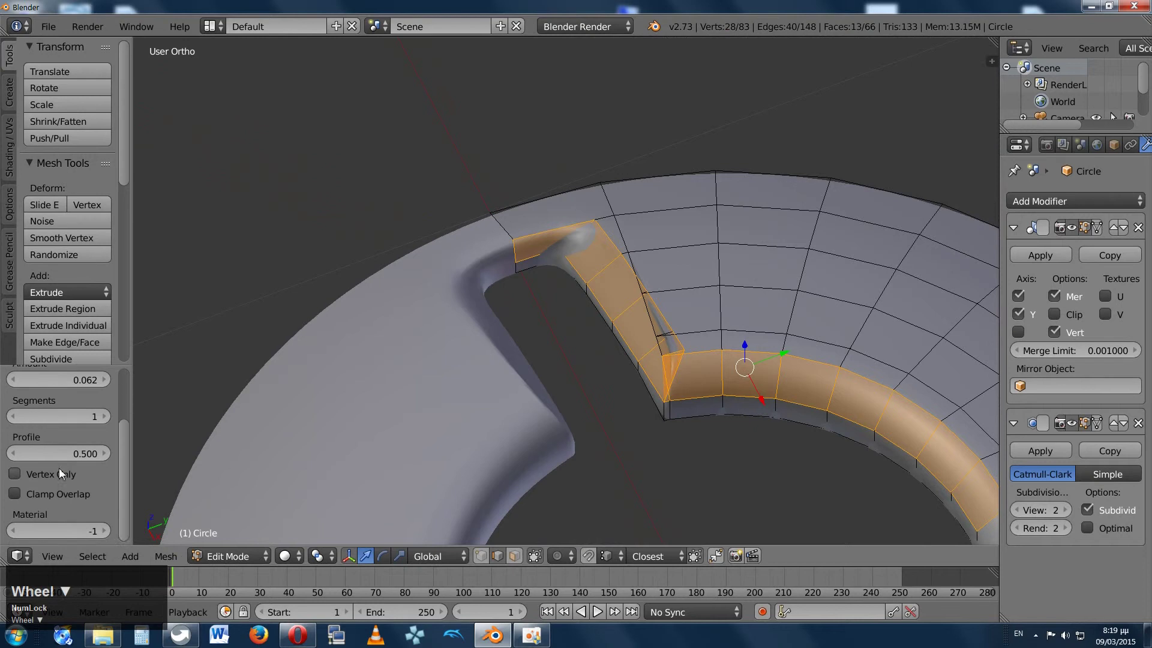
{"action": "scroll", "coordinate": [59, 467], "scroll_direction": "up", "scroll_amount": 3}
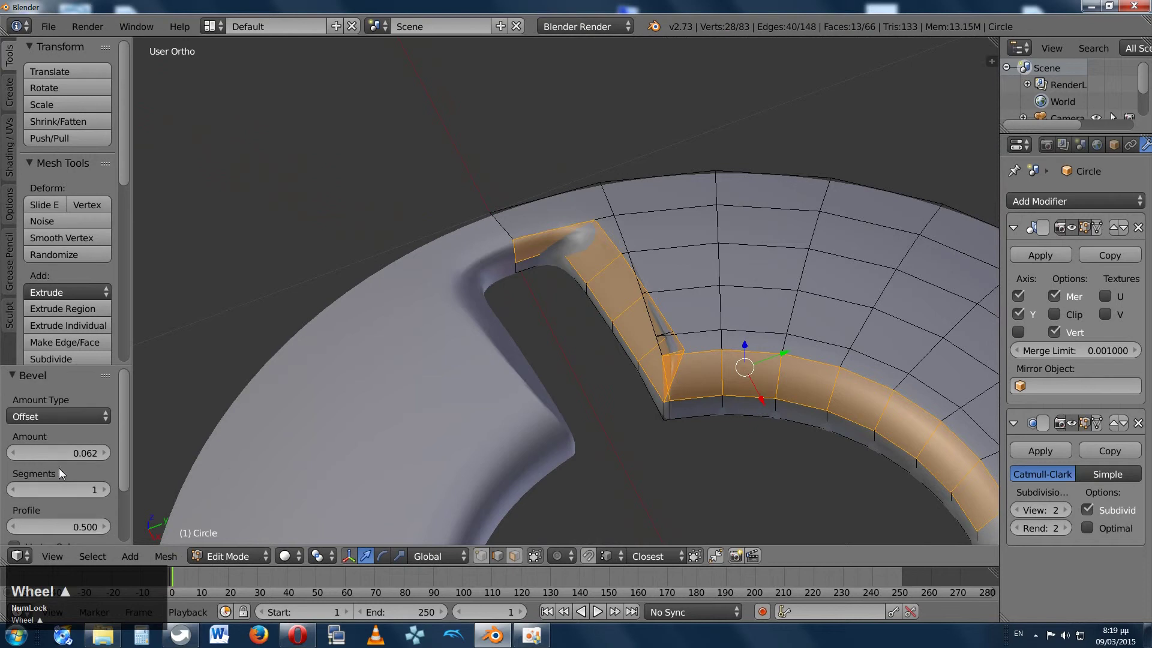
{"action": "left_click", "coordinate": [66, 412]}
{"action": "left_click", "coordinate": [59, 377]}
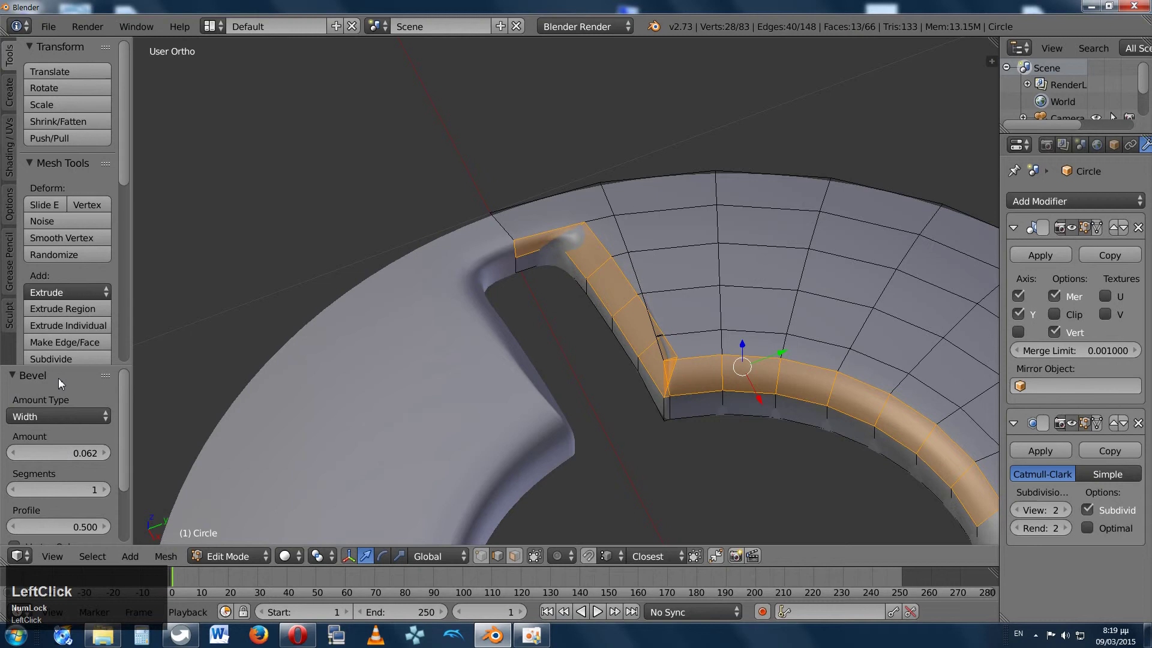
{"action": "left_click", "coordinate": [59, 414]}
{"action": "left_click", "coordinate": [55, 342]}
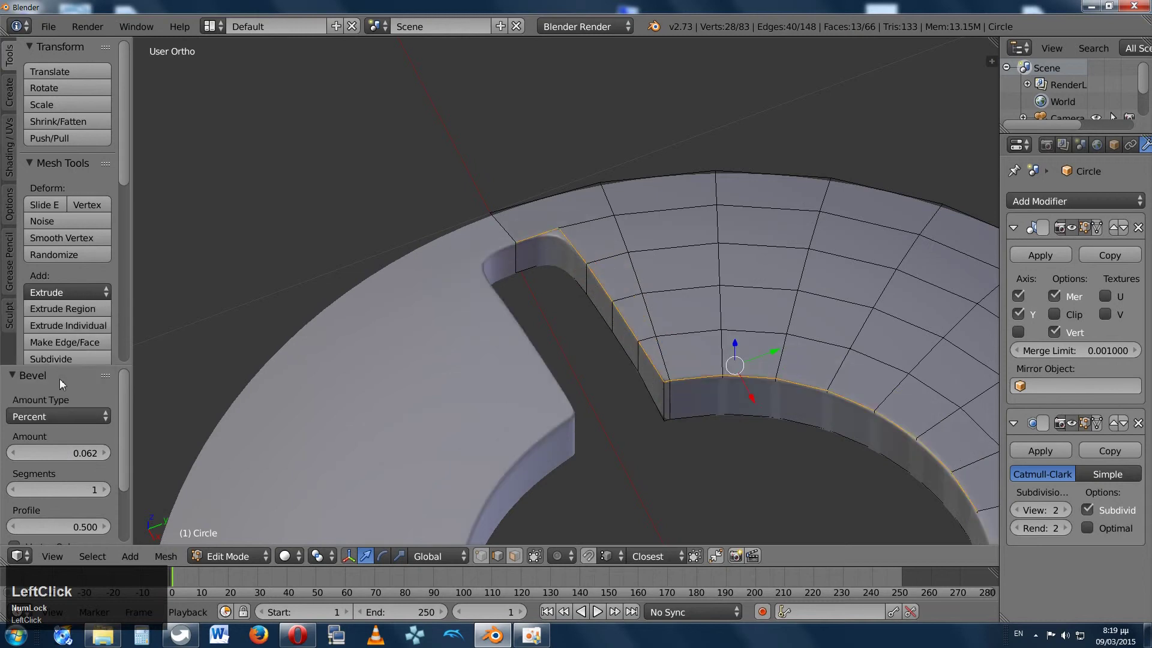
{"action": "left_click", "coordinate": [63, 411]}
{"action": "left_click", "coordinate": [59, 360]}
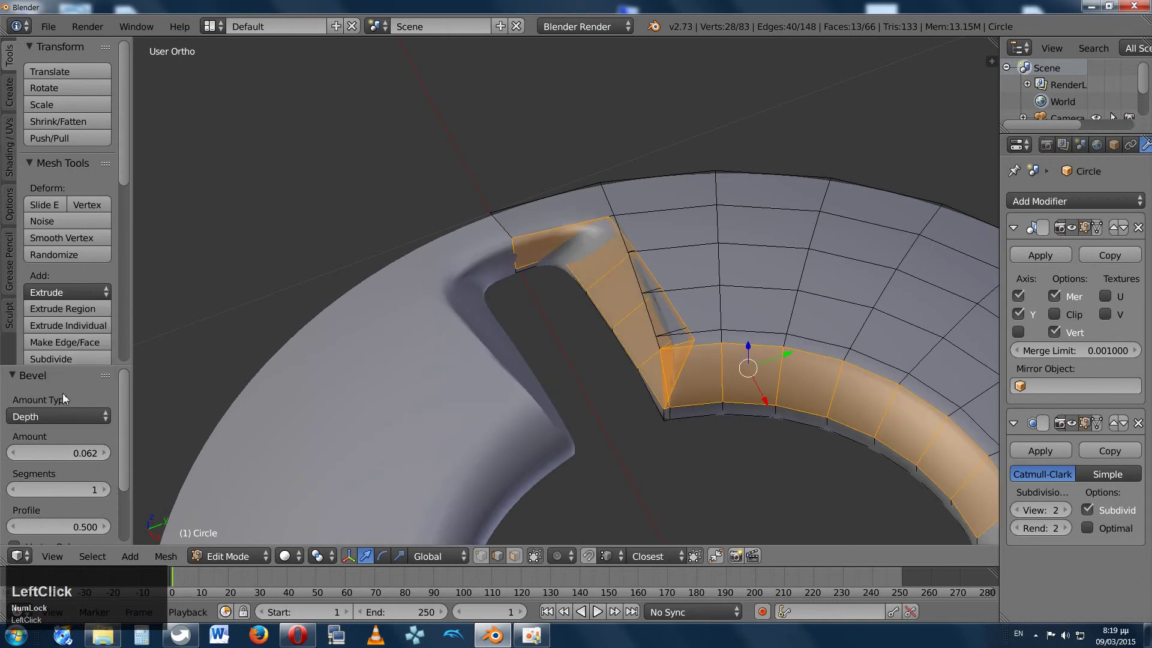
{"action": "left_click", "coordinate": [65, 418]}
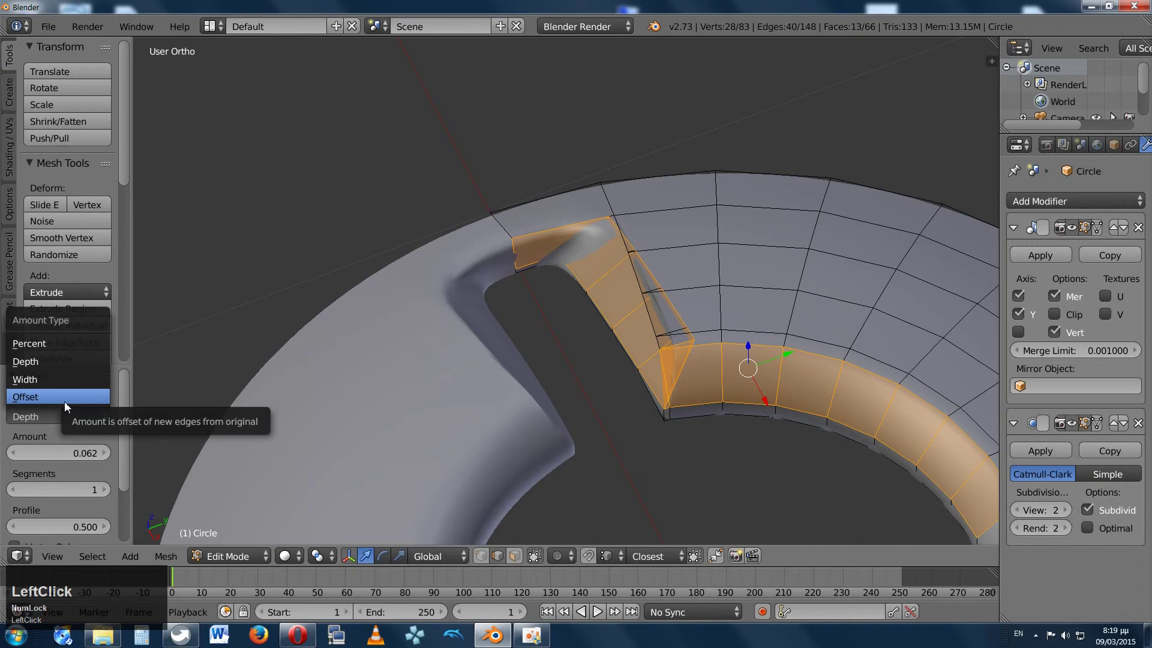
{"action": "left_click", "coordinate": [65, 397]}
Delete the three overlapping vertices on the dome surface beside the beveled slot rim, near the slot's inner corner.
{"action": "middle_click_drag", "start_coordinate": [536, 331], "coordinate": [629, 270]}
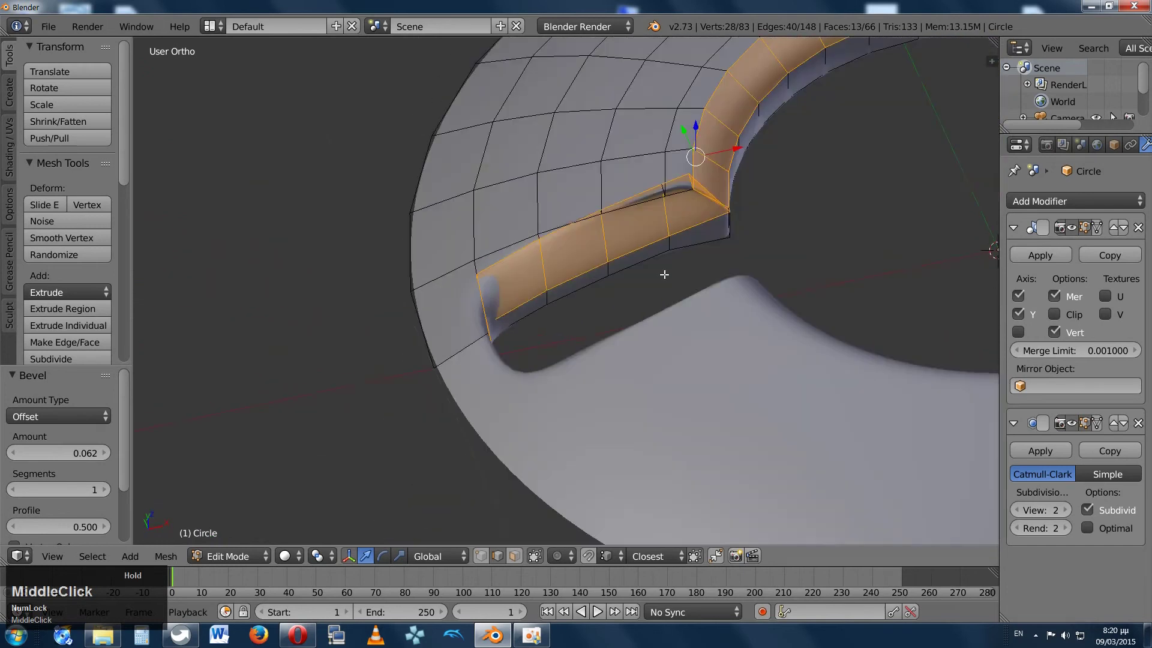
{"action": "middle_click_drag", "start_coordinate": [664, 269], "coordinate": [681, 314]}
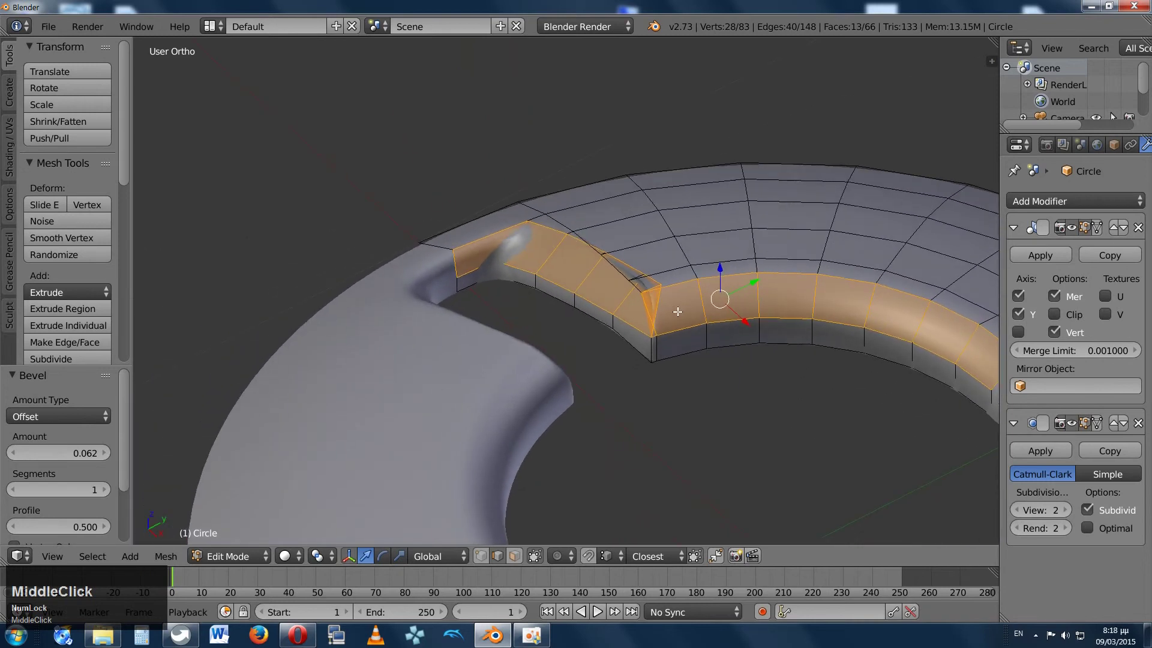
{"action": "key", "text": "Tab"}
{"action": "key", "text": "Tab"}
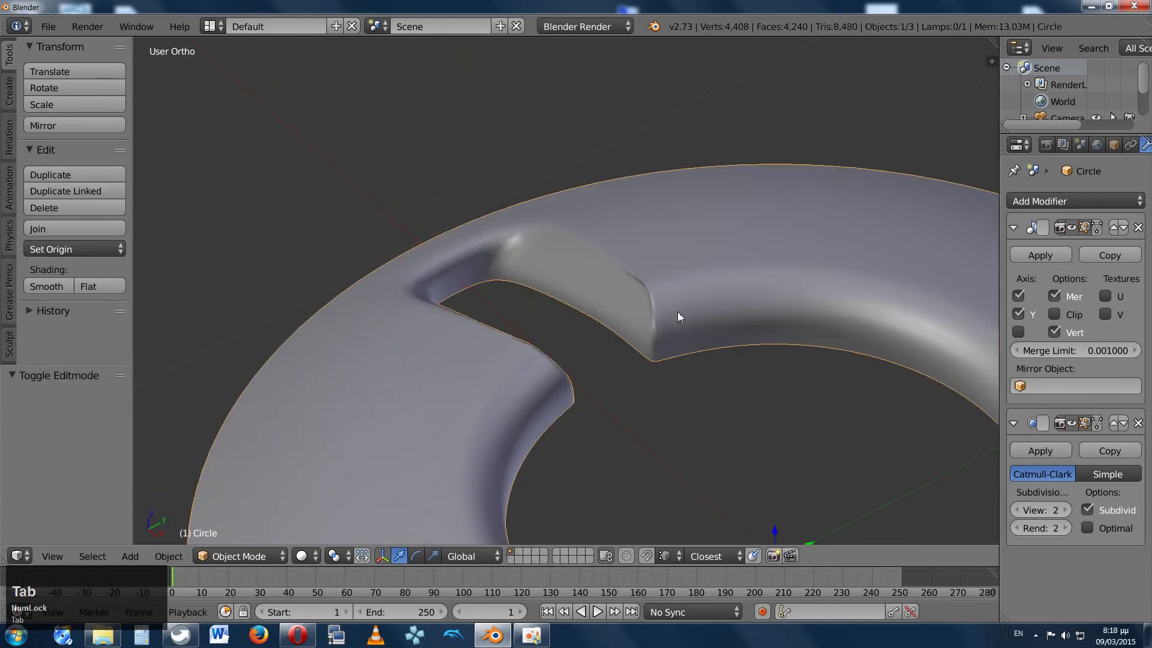
{"action": "middle_click_drag", "start_coordinate": [646, 292], "coordinate": [505, 248]}
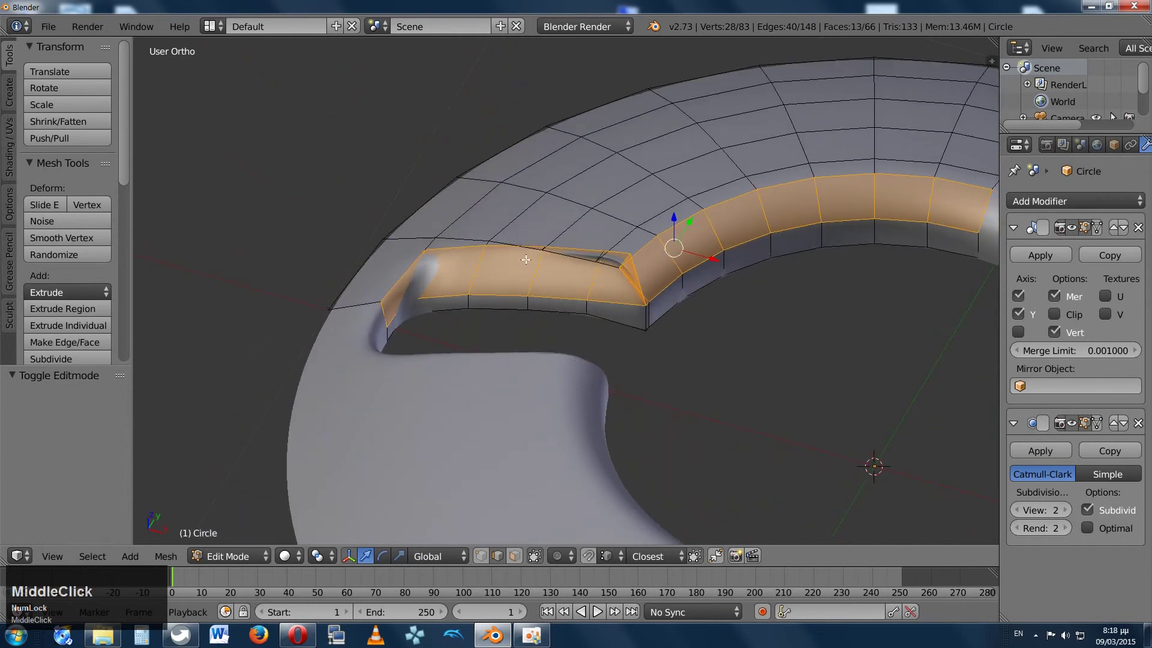
{"action": "key", "text": "ctrl+Tab"}
{"action": "left_click", "coordinate": [516, 240]}
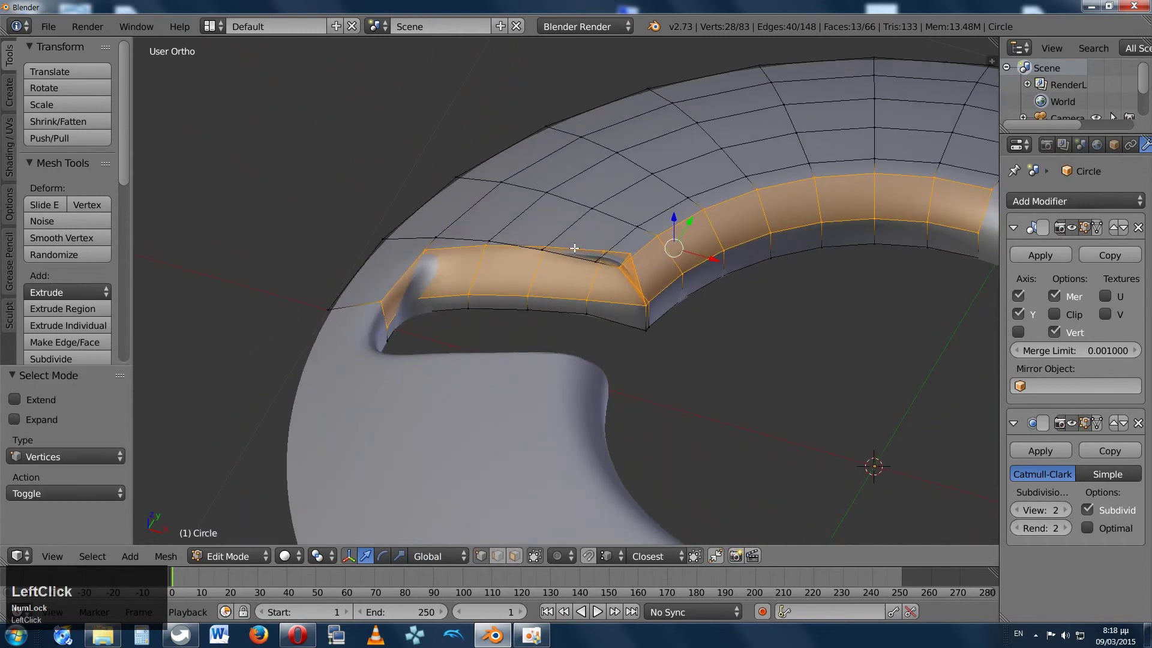
{"action": "right_click", "coordinate": [543, 250]}
{"action": "right_click", "coordinate": [596, 262], "text": "shift"}
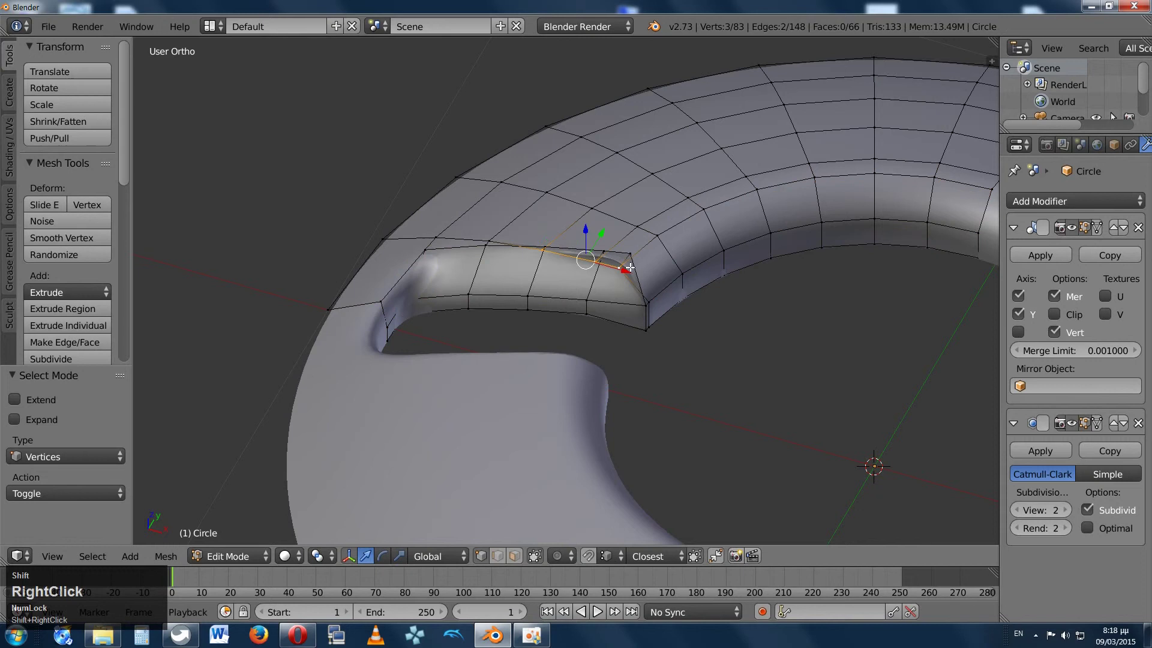
{"action": "key", "text": "x"}
{"action": "left_click", "coordinate": [570, 264]}
Dissolve the short vertical edge at the corner where the slot wall meets the hole wall.
{"action": "middle_click_drag", "start_coordinate": [570, 264], "coordinate": [608, 280]}
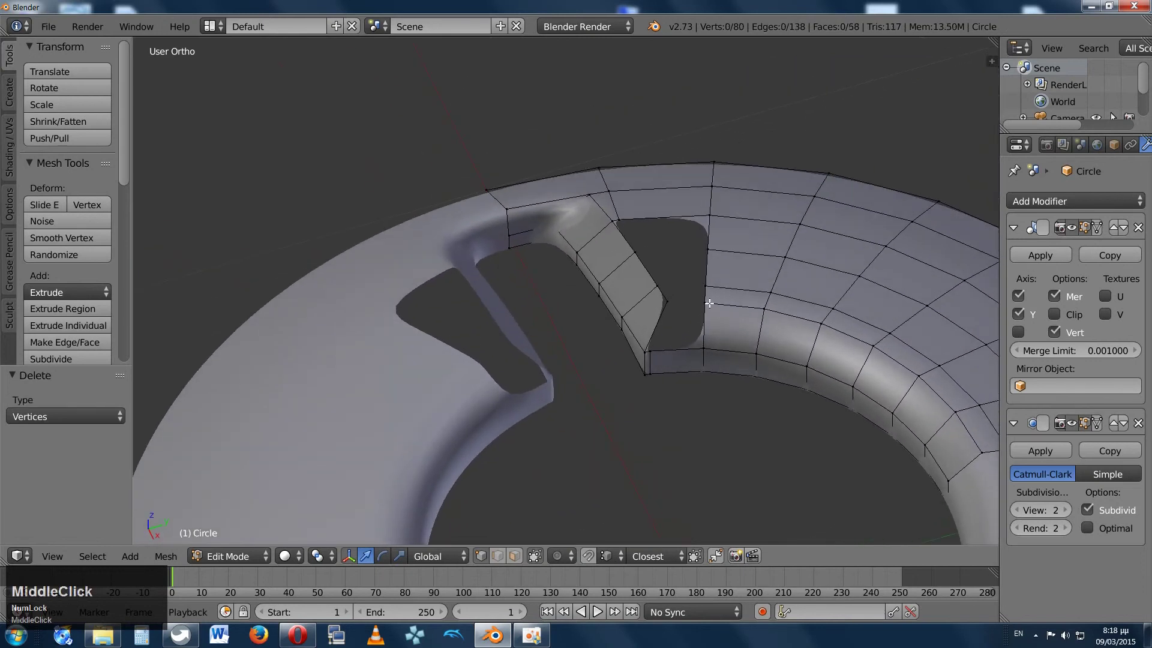
{"action": "right_click", "coordinate": [667, 299], "text": "shift"}
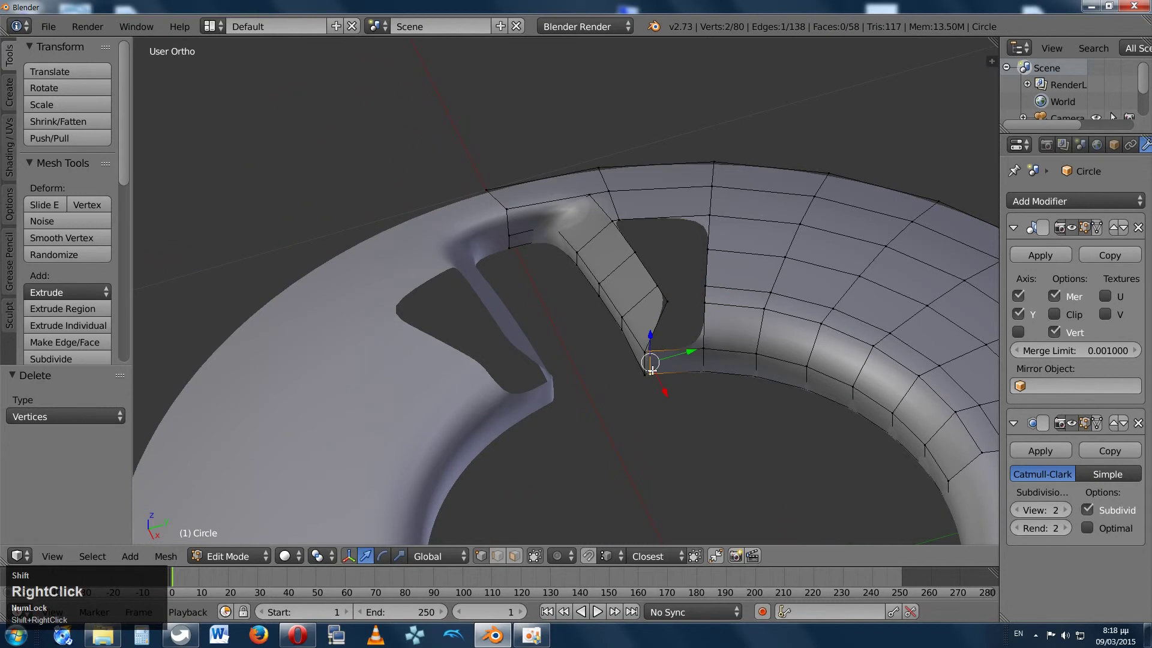
{"action": "key", "text": "ctrl+Tab"}
{"action": "right_click", "coordinate": [651, 362]}
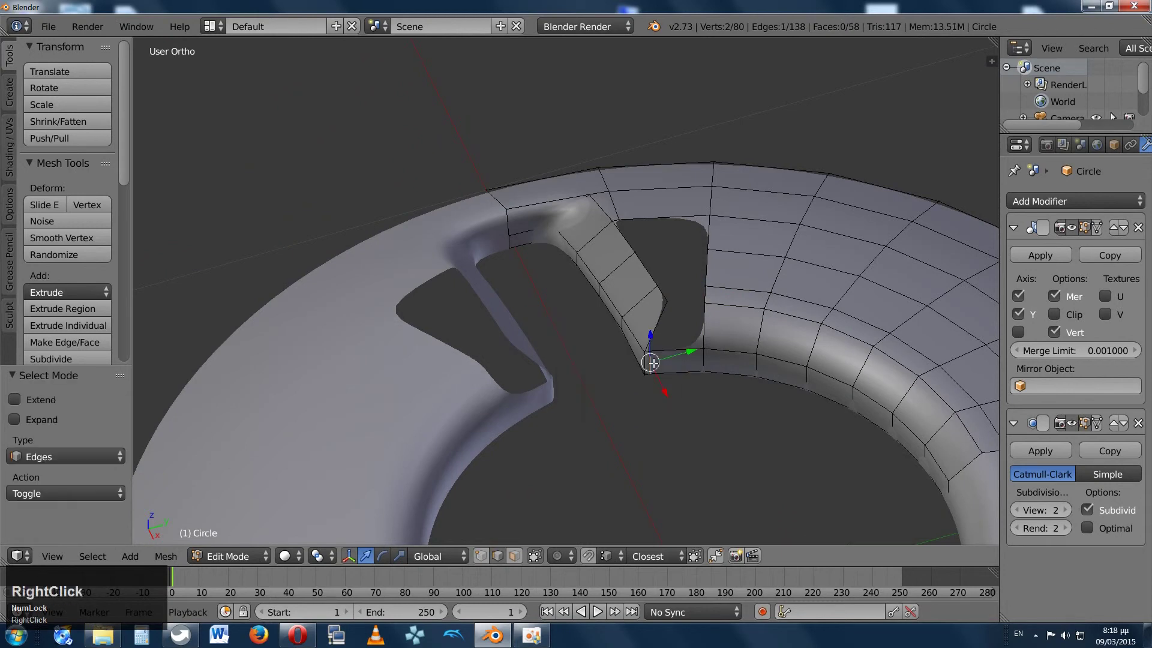
{"action": "key", "text": "x"}
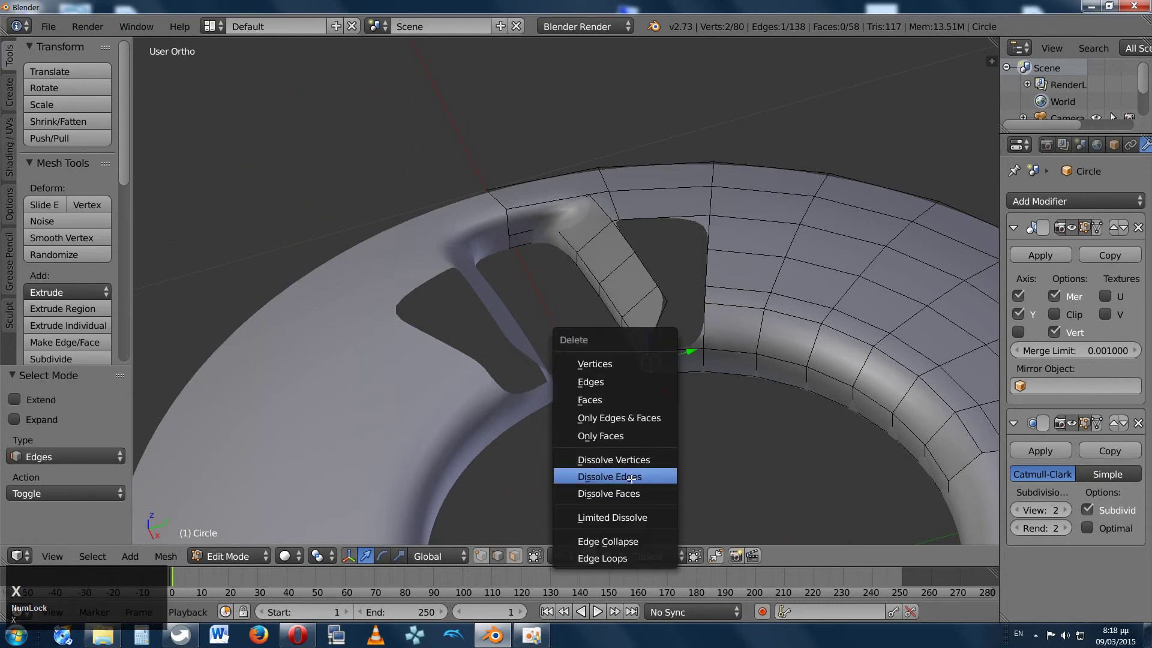
{"action": "left_click", "coordinate": [631, 477]}
Fill a face between the two rim bevel edges at the slot's inner corner.
{"action": "middle_click_drag", "start_coordinate": [667, 316], "coordinate": [683, 274]}
{"action": "right_click", "coordinate": [654, 282]}
{"action": "right_click", "coordinate": [693, 285], "text": "shift"}
{"action": "key", "text": "f"}
Toggle the Mirror modifier's Edit Mode display off and on, and turn off the Subdivision Surface's Edit Mode display.
{"action": "middle_click_drag", "start_coordinate": [601, 287], "coordinate": [535, 216]}
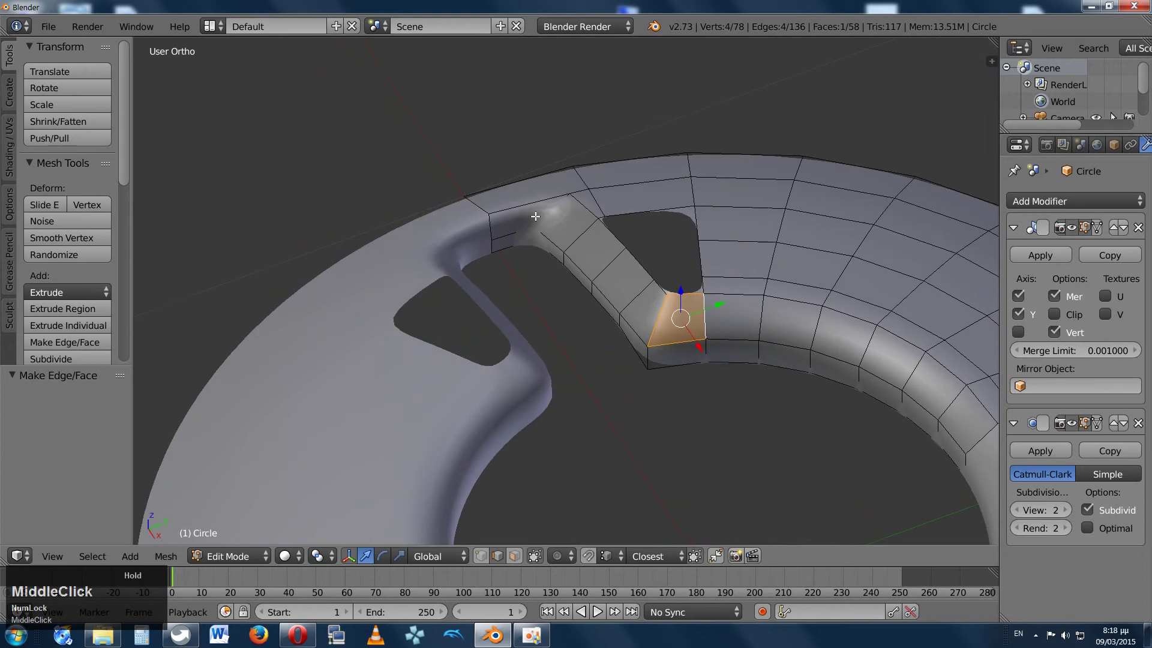
{"action": "left_click", "coordinate": [1084, 228]}
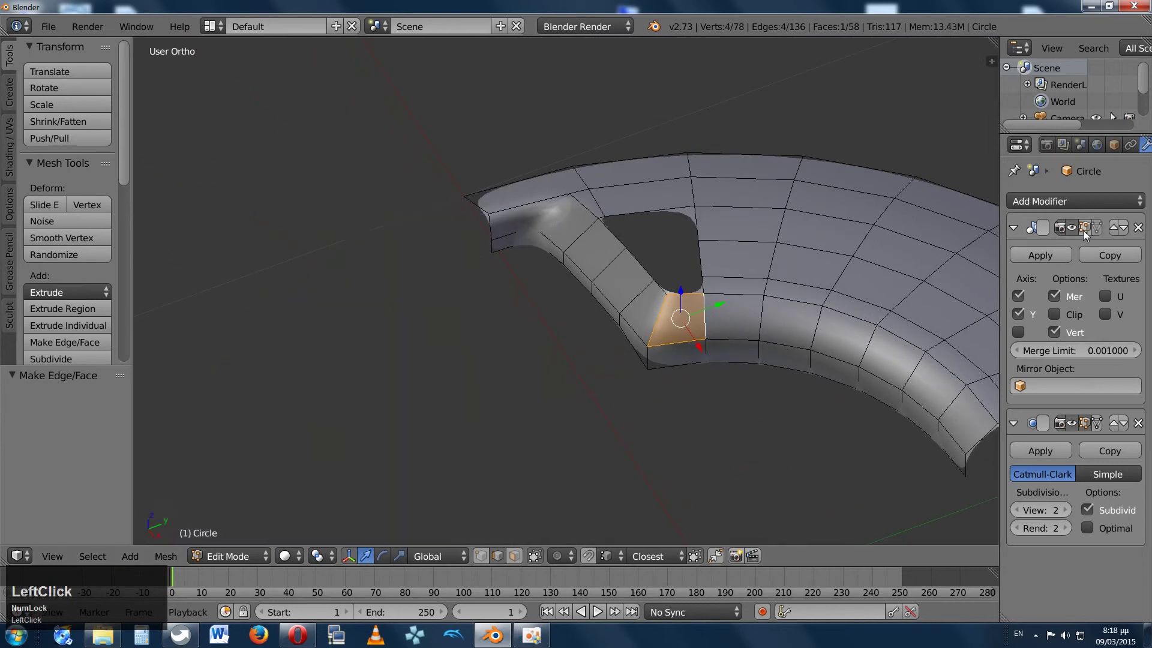
{"action": "left_click", "coordinate": [1085, 229]}
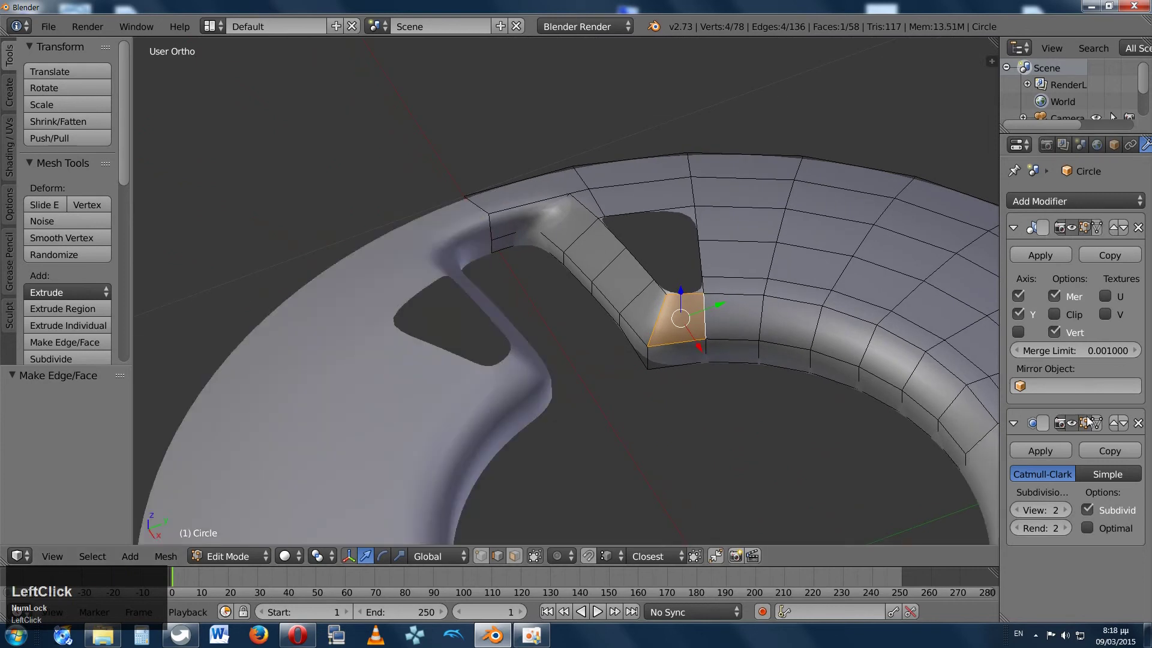
{"action": "left_click", "coordinate": [1085, 423]}
{"action": "middle_click_drag", "start_coordinate": [624, 360], "coordinate": [552, 342]}
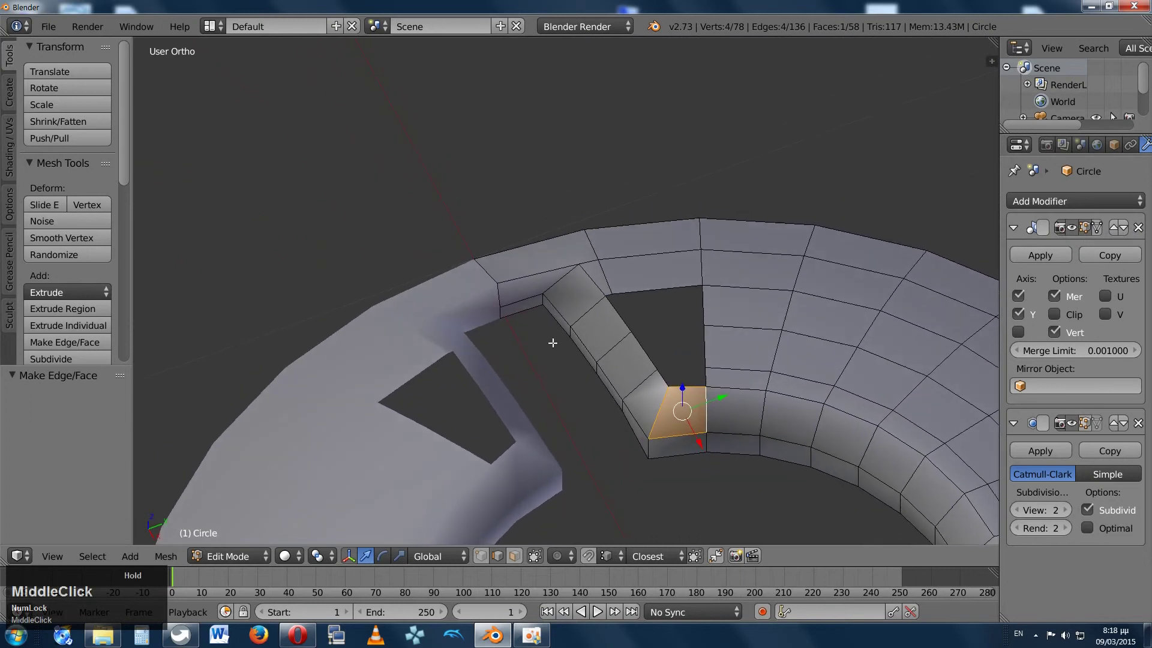
Knife-cut the narrow face at the slot's outer end, from the mirror-line edge up and across to the bevel's corner vertex.
{"action": "key", "text": "k"}
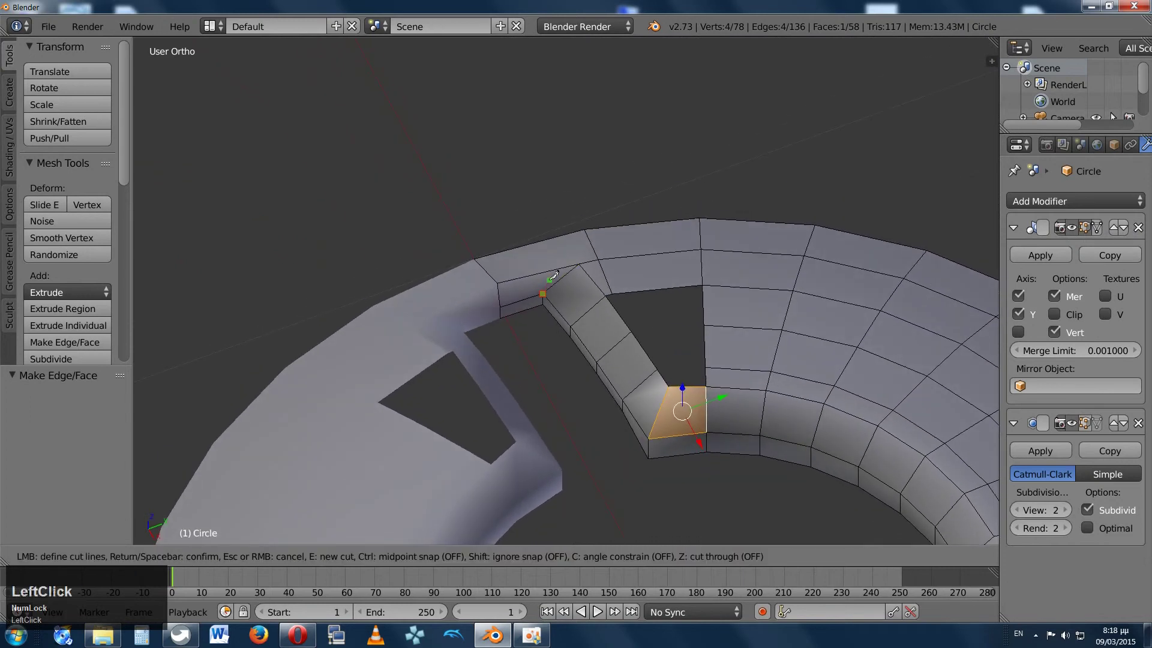
{"action": "key", "text": "Escape"}
{"action": "mouse_move", "coordinate": [516, 294]}
{"action": "middle_mouse_down"}
{"action": "mouse_move", "coordinate": [504, 326]}
{"action": "mouse_move", "coordinate": [527, 311]}
{"action": "mouse_move", "coordinate": [491, 299]}
{"action": "mouse_move", "coordinate": [505, 313]}
{"action": "middle_mouse_up"}
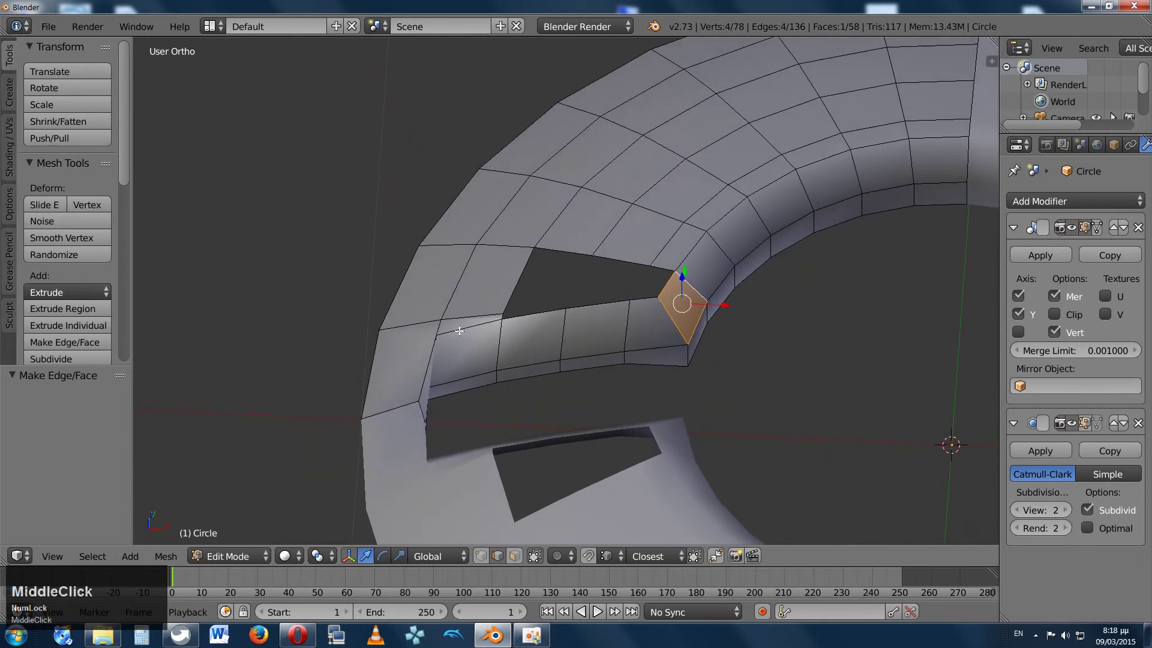
{"action": "mouse_move", "coordinate": [414, 363]}
{"action": "middle_mouse_down"}
{"action": "mouse_move", "coordinate": [376, 342]}
{"action": "mouse_move", "coordinate": [416, 344]}
{"action": "mouse_move", "coordinate": [413, 384]}
{"action": "middle_mouse_up"}
{"action": "key", "text": "k"}
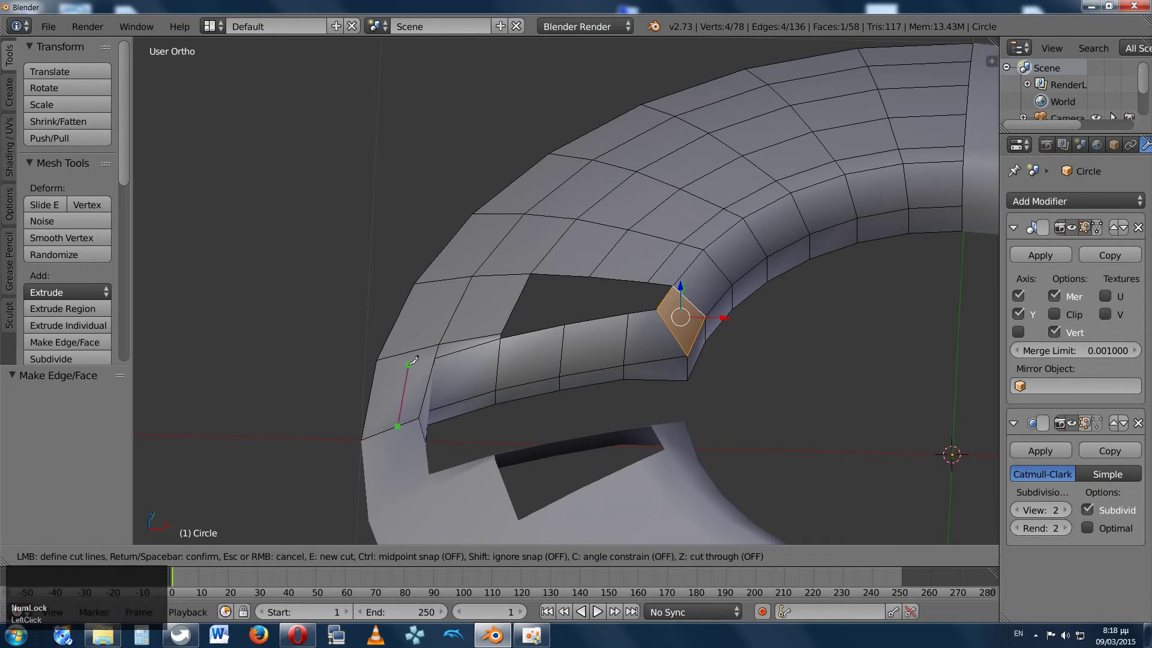
{"action": "left_click", "coordinate": [412, 361]}
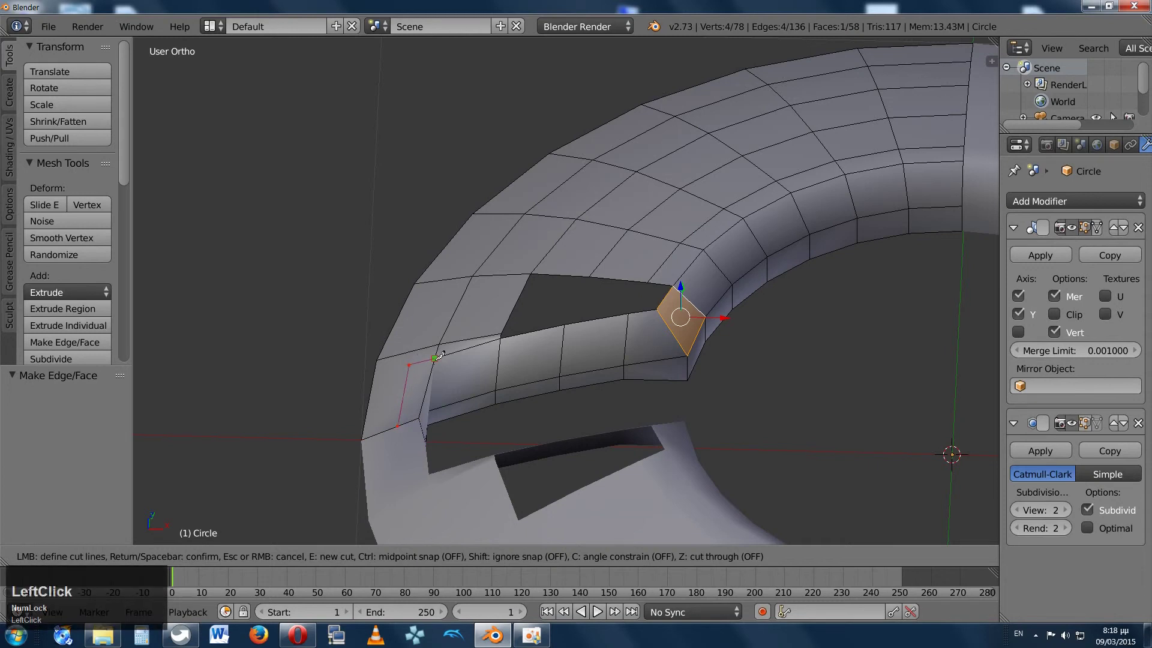
{"action": "key", "text": "Return"}
Merge the bevel's corner vertex at the slot's outer end into the new cut vertex using At Last.
{"action": "middle_click_drag", "start_coordinate": [427, 382], "coordinate": [454, 346]}
{"action": "key", "text": "ctrl+Tab"}
{"action": "left_click", "coordinate": [464, 343]}
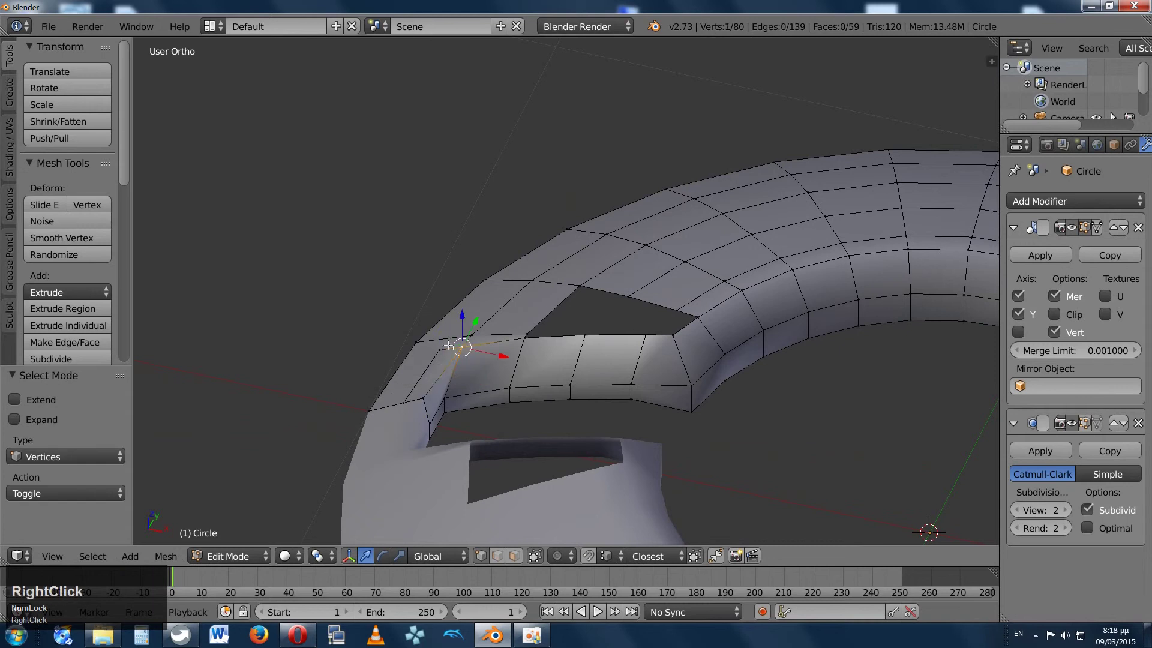
{"action": "right_click", "coordinate": [440, 348], "text": "shift"}
{"action": "key", "text": "alt+m"}
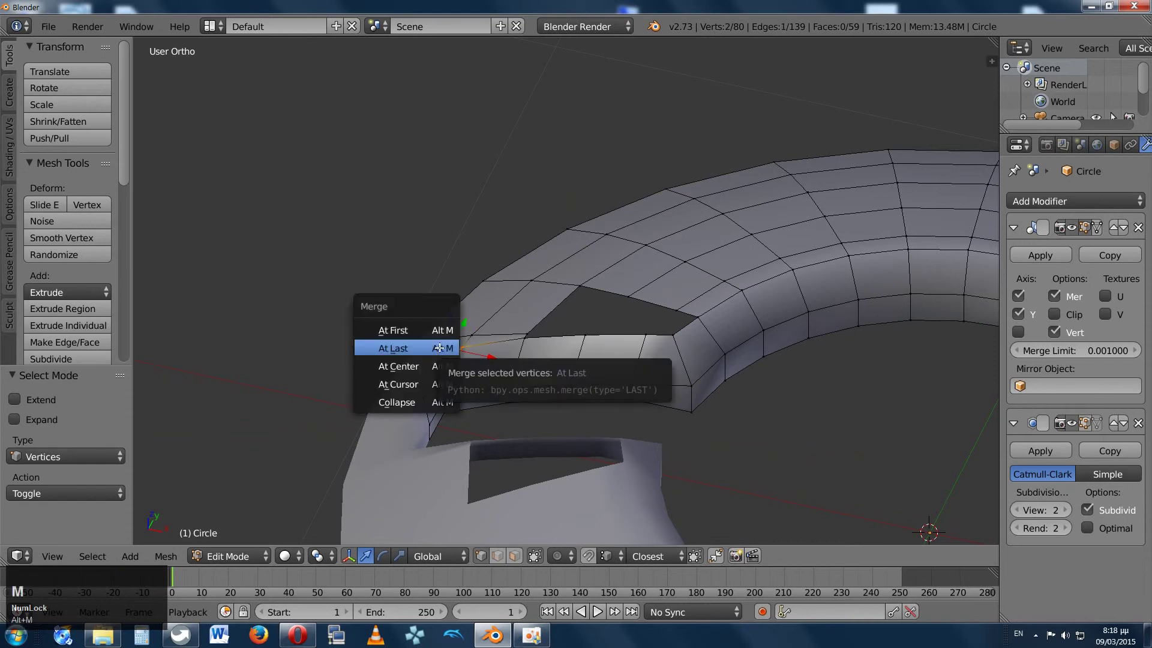
{"action": "key", "text": "Return"}
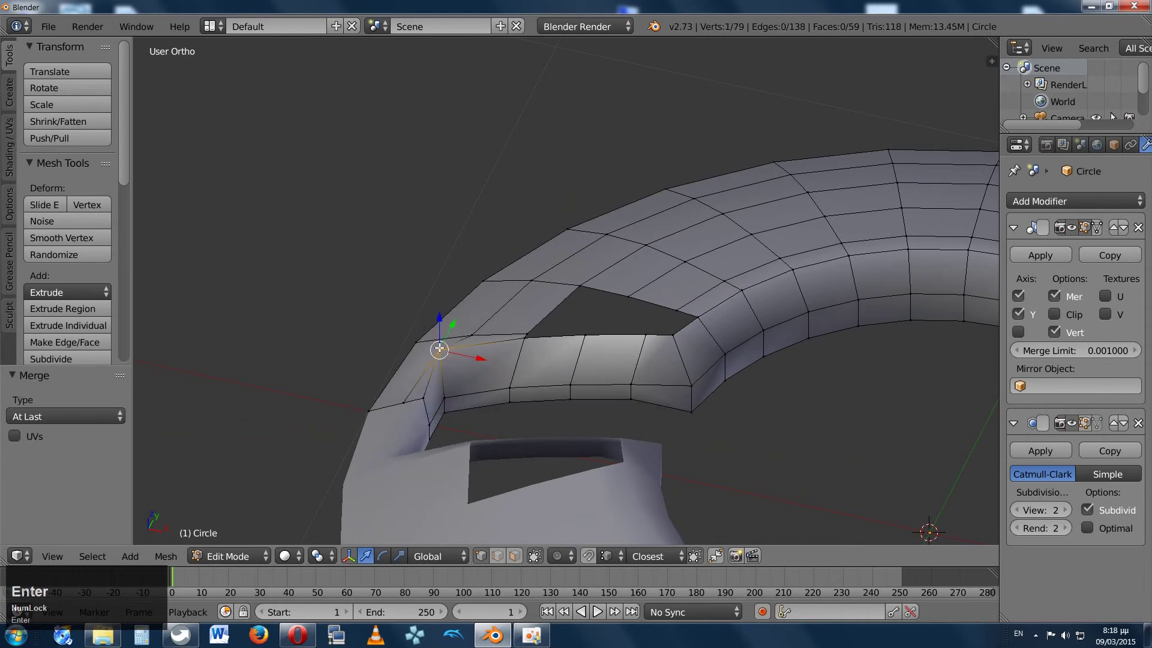
Dissolve the leftover rim vertex between the new cut and the slot's outer end wall.
{"action": "right_click", "coordinate": [425, 398]}
{"action": "key", "text": "x"}
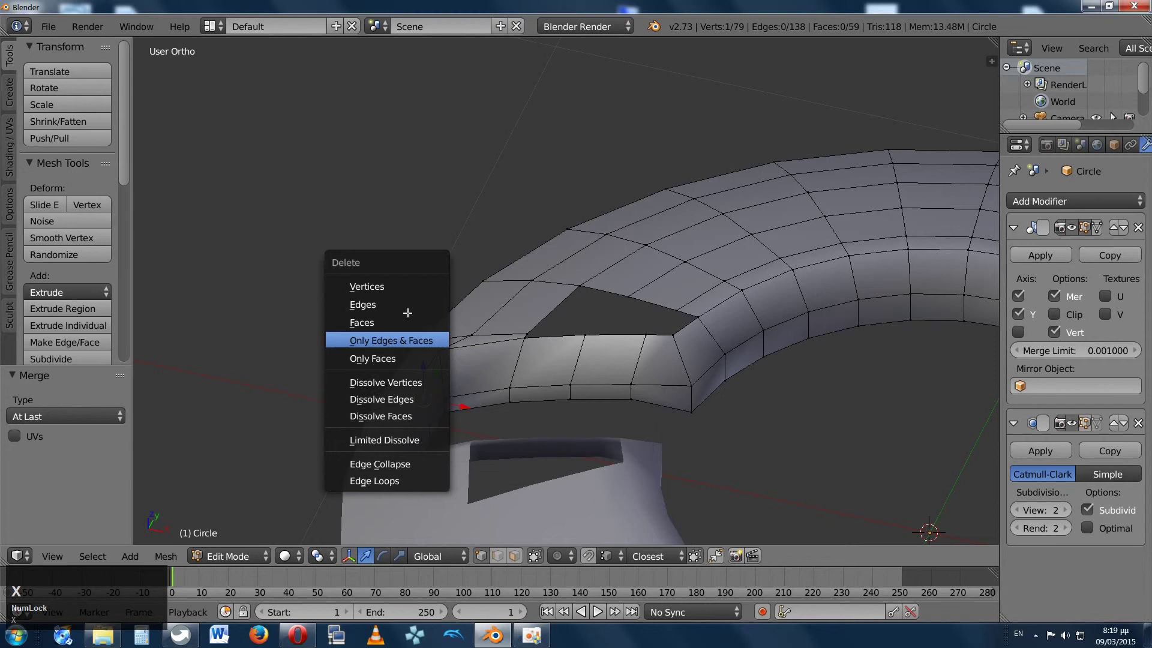
{"action": "left_click", "coordinate": [408, 382]}
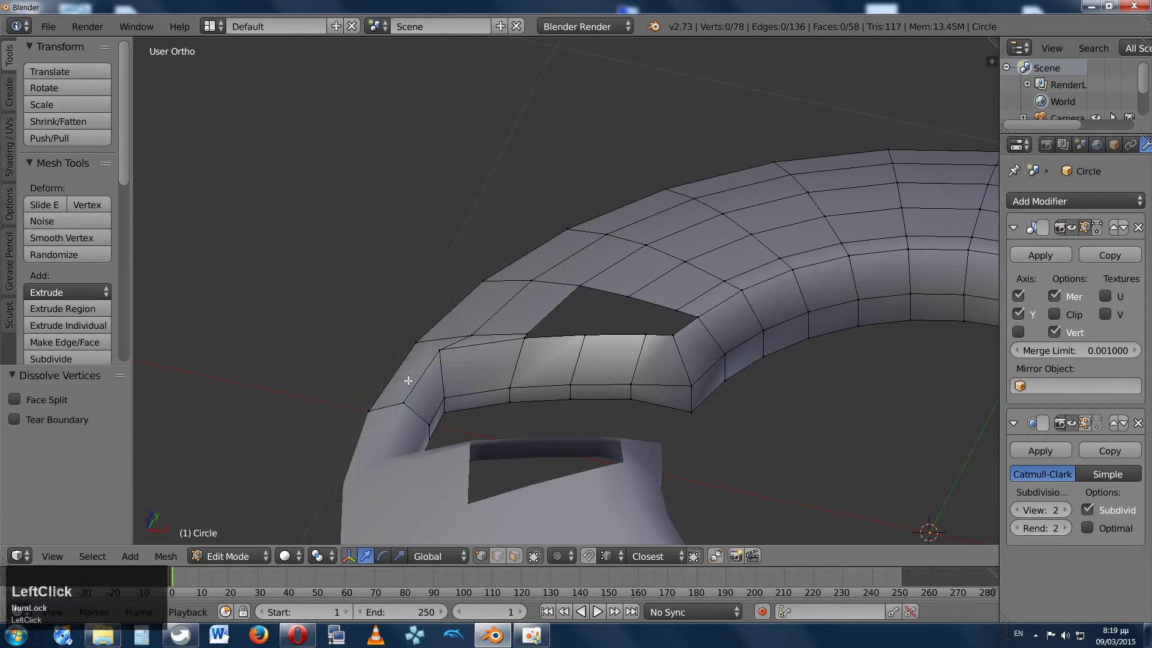
In edge select mode, fill a face between the opposite edges of the opening beside the slot, at its inner end.
{"action": "middle_click_drag", "start_coordinate": [408, 381], "coordinate": [482, 409]}
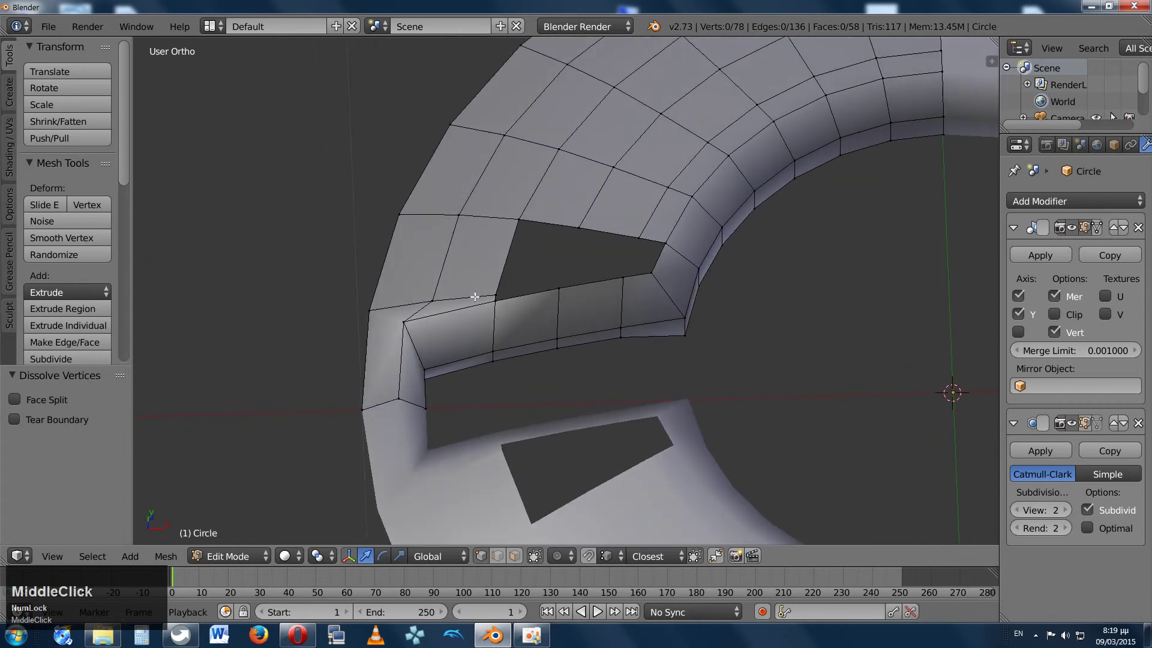
{"action": "middle_click_drag", "start_coordinate": [474, 297], "coordinate": [460, 323]}
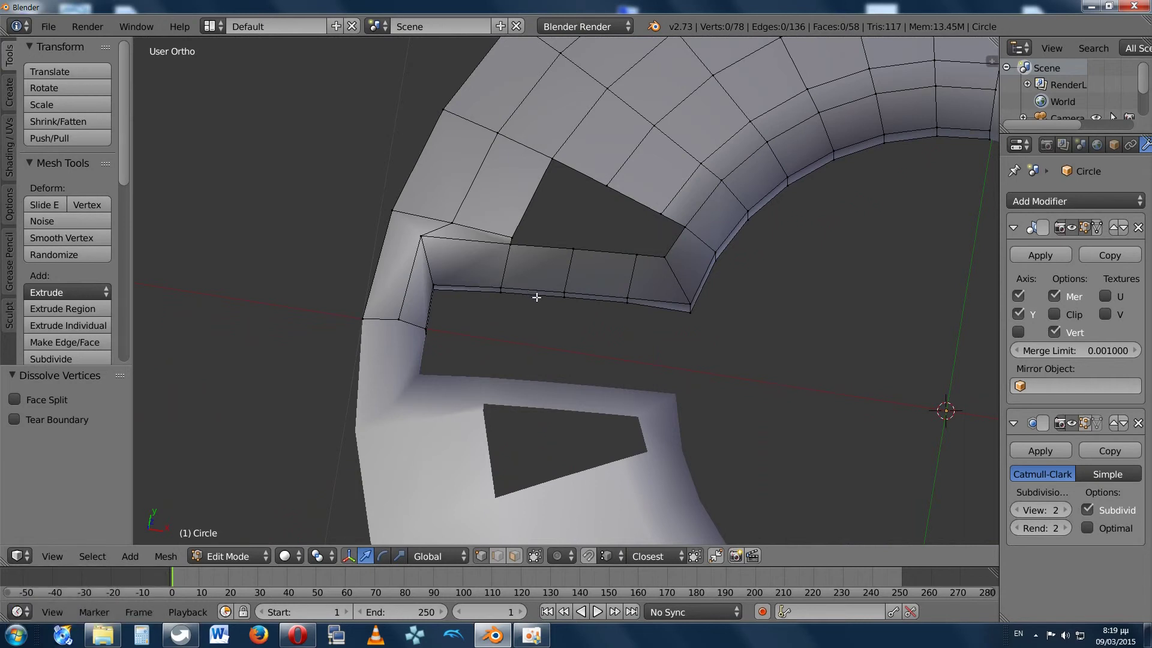
{"action": "middle_click_drag", "start_coordinate": [537, 297], "coordinate": [671, 334]}
{"action": "key", "text": "Tab"}
{"action": "key", "text": "Tab"}
{"action": "key", "text": "ctrl+Tab"}
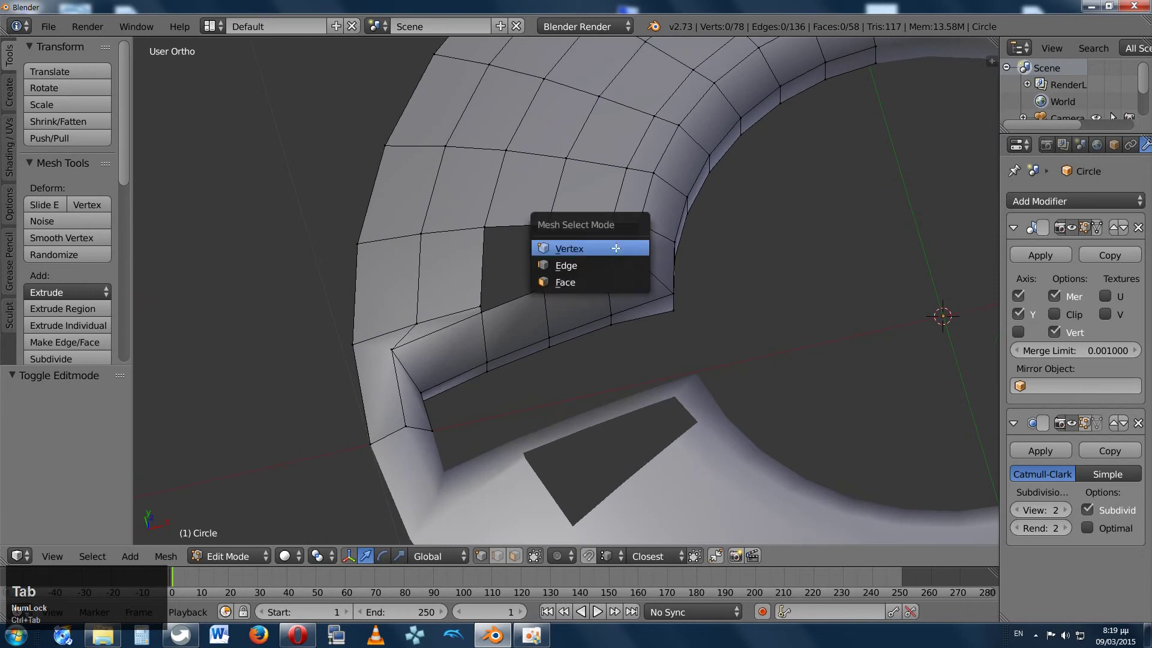
{"action": "left_click", "coordinate": [623, 261]}
{"action": "right_click", "coordinate": [619, 265]}
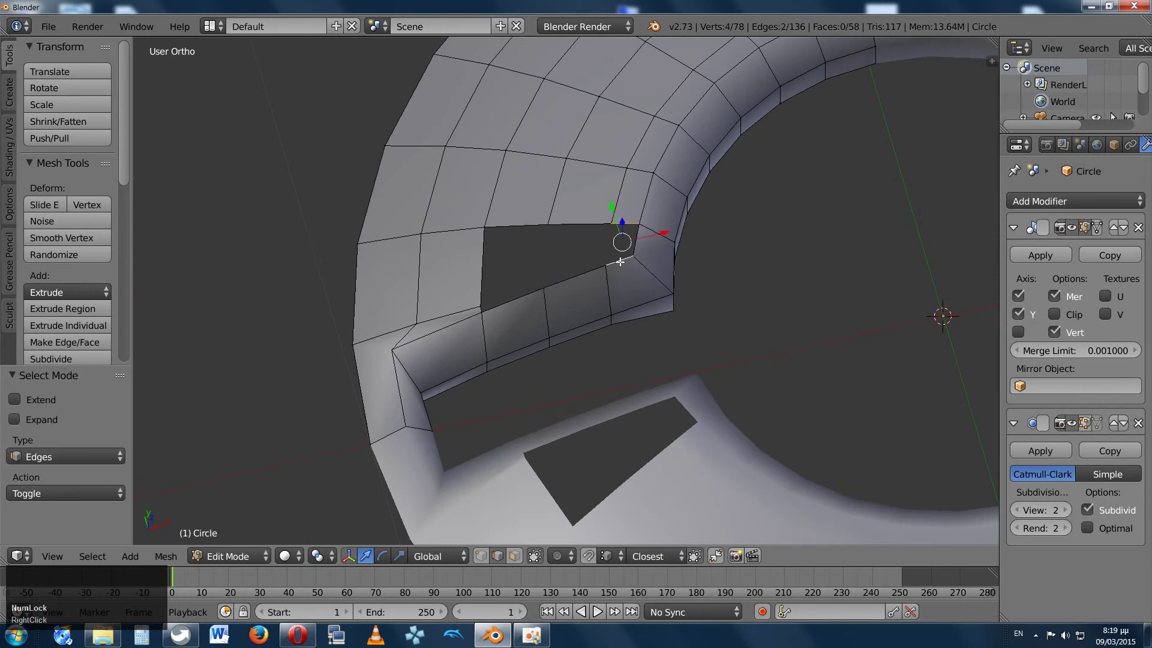
{"action": "key", "text": "f"}
Close the rest of the opening beside the slot with two more faces between the opposite edges.
{"action": "right_click", "coordinate": [578, 237]}
{"action": "right_click", "coordinate": [577, 262], "text": "shift"}
{"action": "key", "text": "f"}
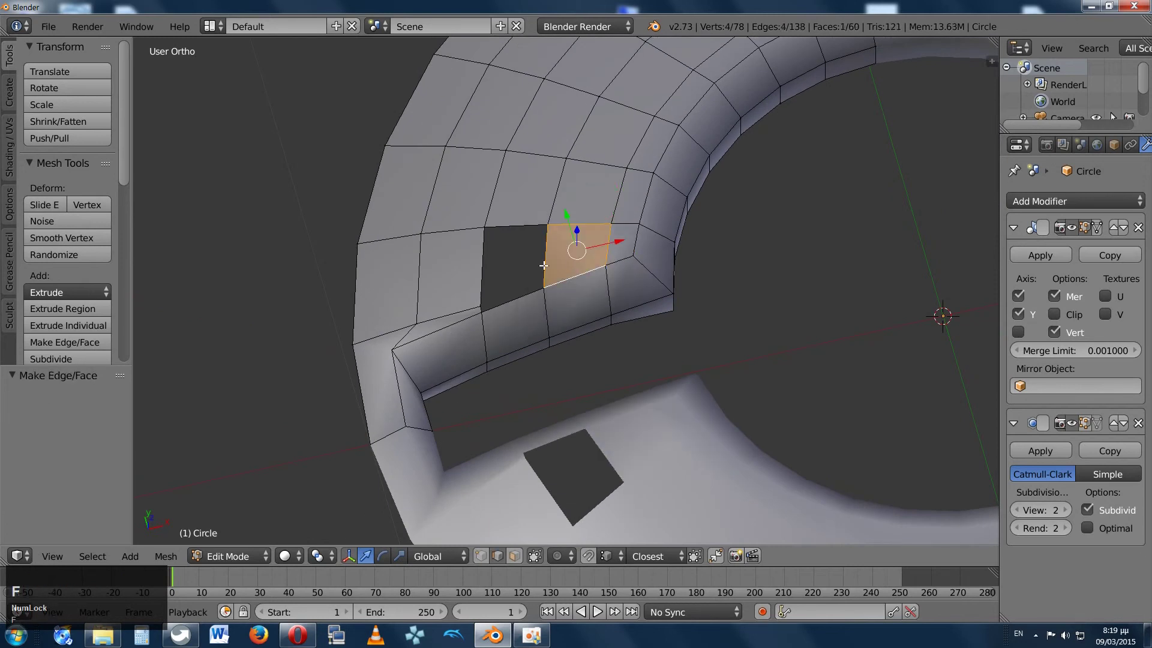
{"action": "right_click", "coordinate": [515, 226]}
{"action": "right_click", "coordinate": [511, 303], "text": "shift"}
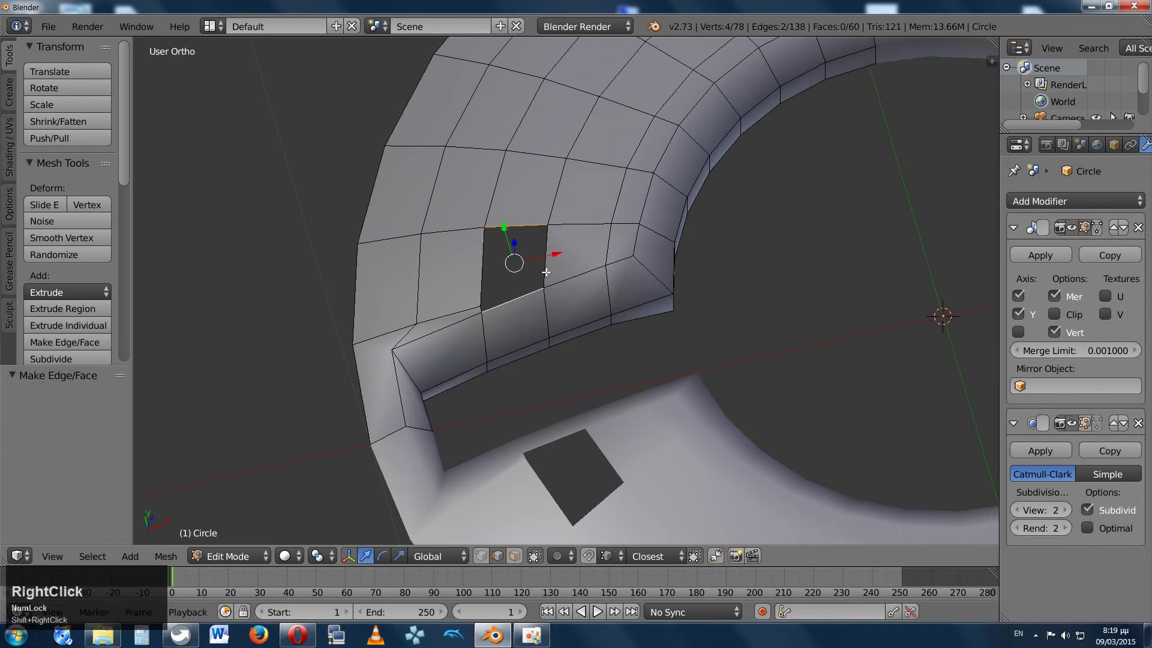
{"action": "right_click", "coordinate": [481, 299], "text": "shift"}
{"action": "key", "text": "f"}
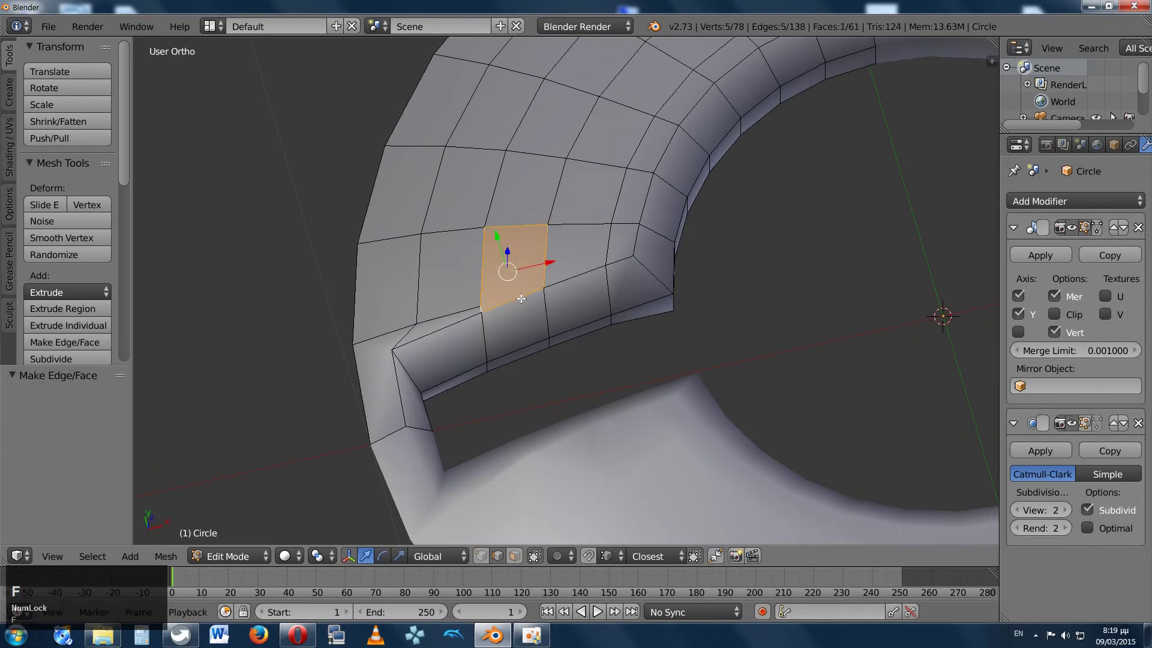
{"action": "middle_click_drag", "start_coordinate": [517, 321], "coordinate": [510, 351]}
{"action": "scroll", "coordinate": [582, 299], "scroll_direction": "down", "scroll_amount": 4}
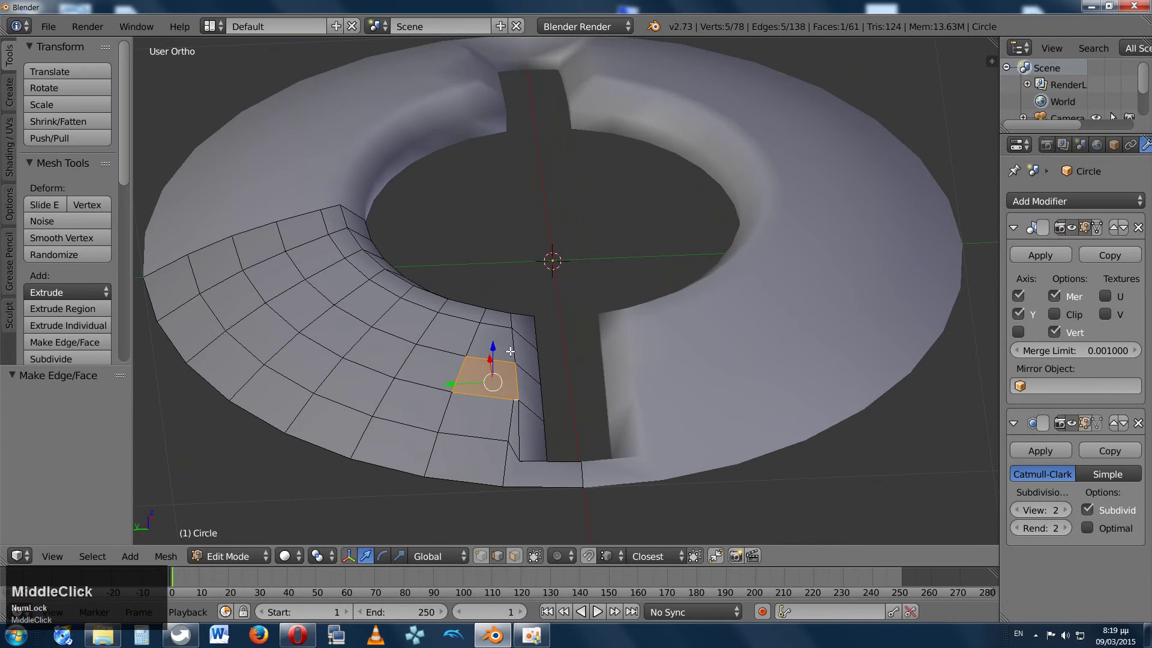
{"action": "key", "text": "k"}
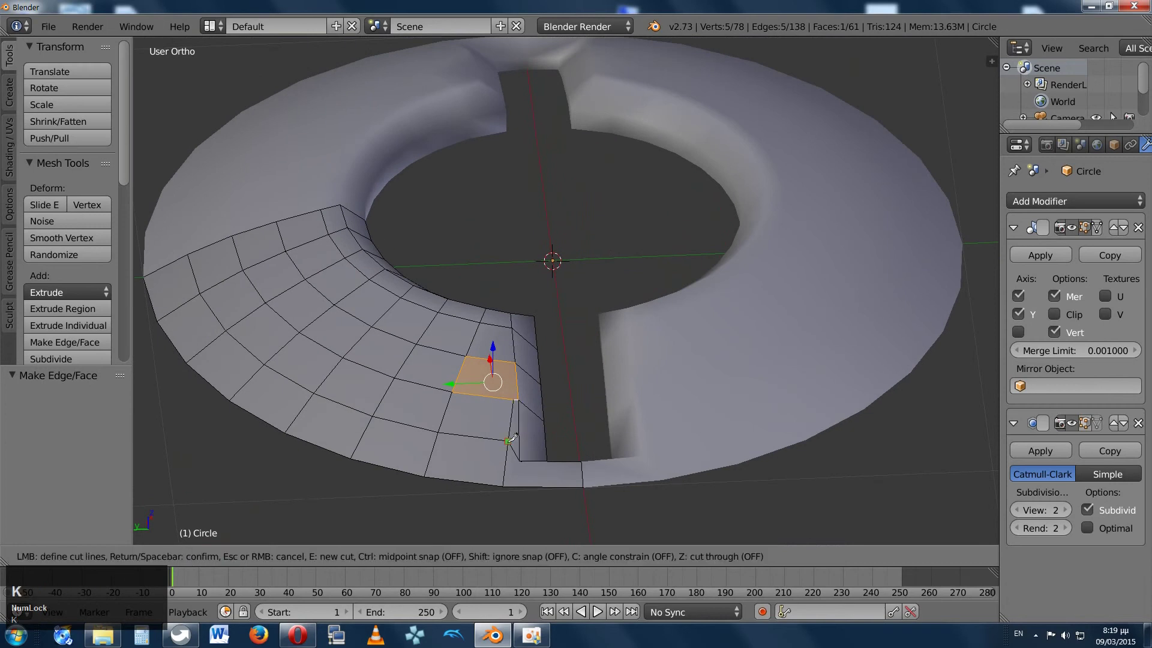
{"action": "left_click", "coordinate": [510, 439]}
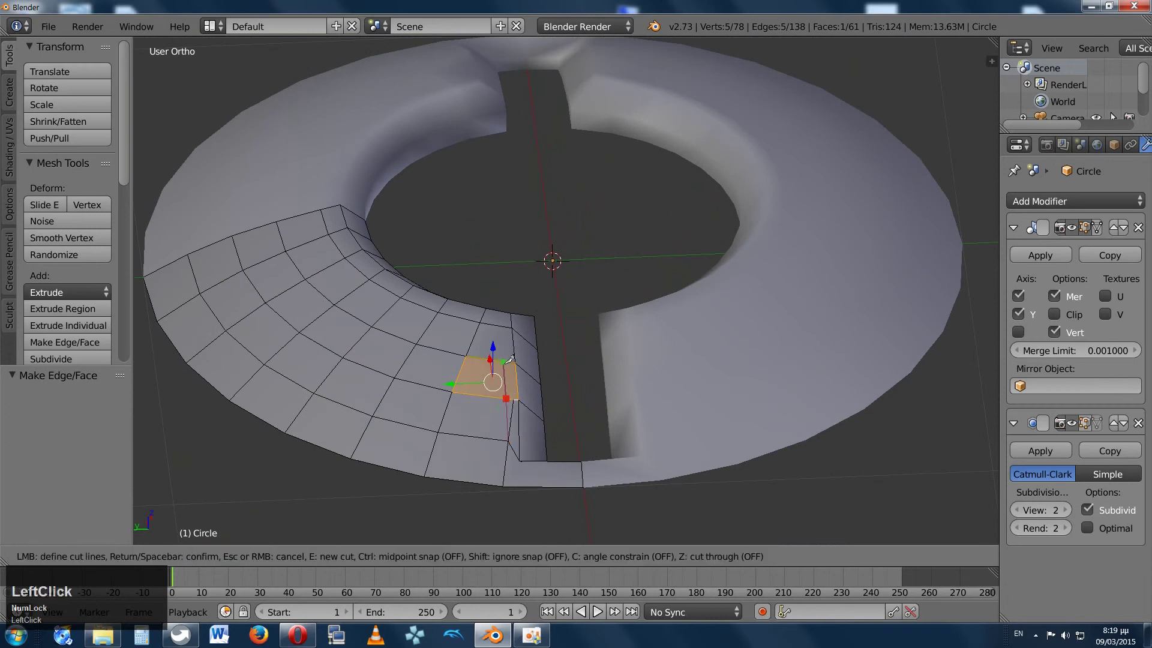
{"action": "left_click", "coordinate": [502, 325]}
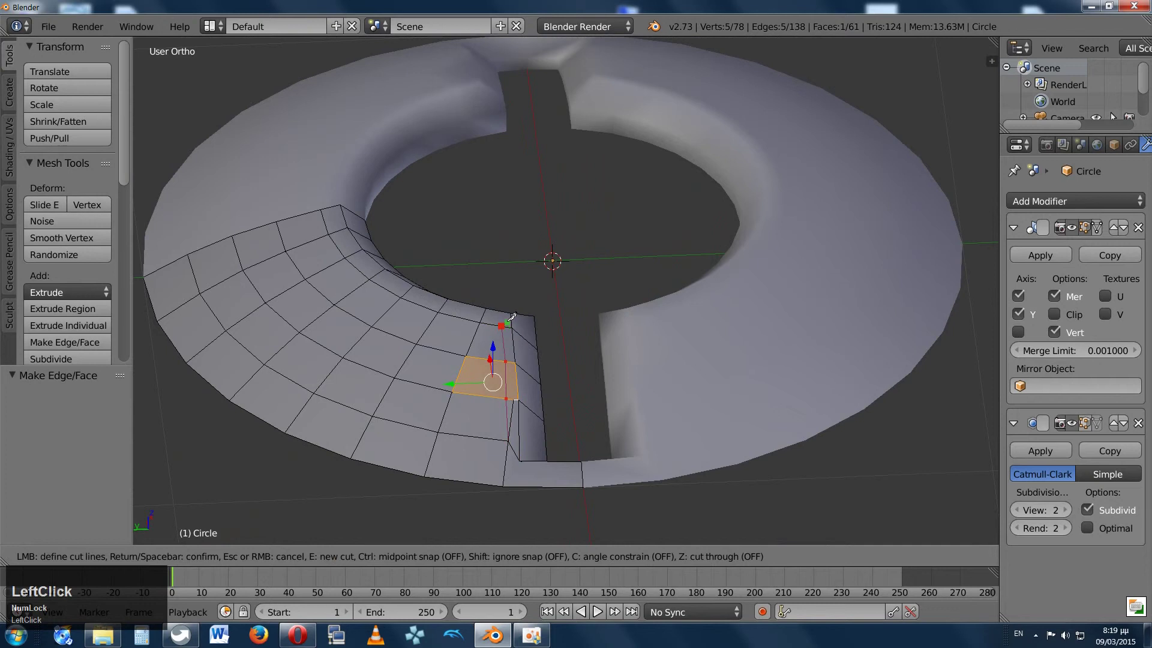
{"action": "key", "text": "Escape"}
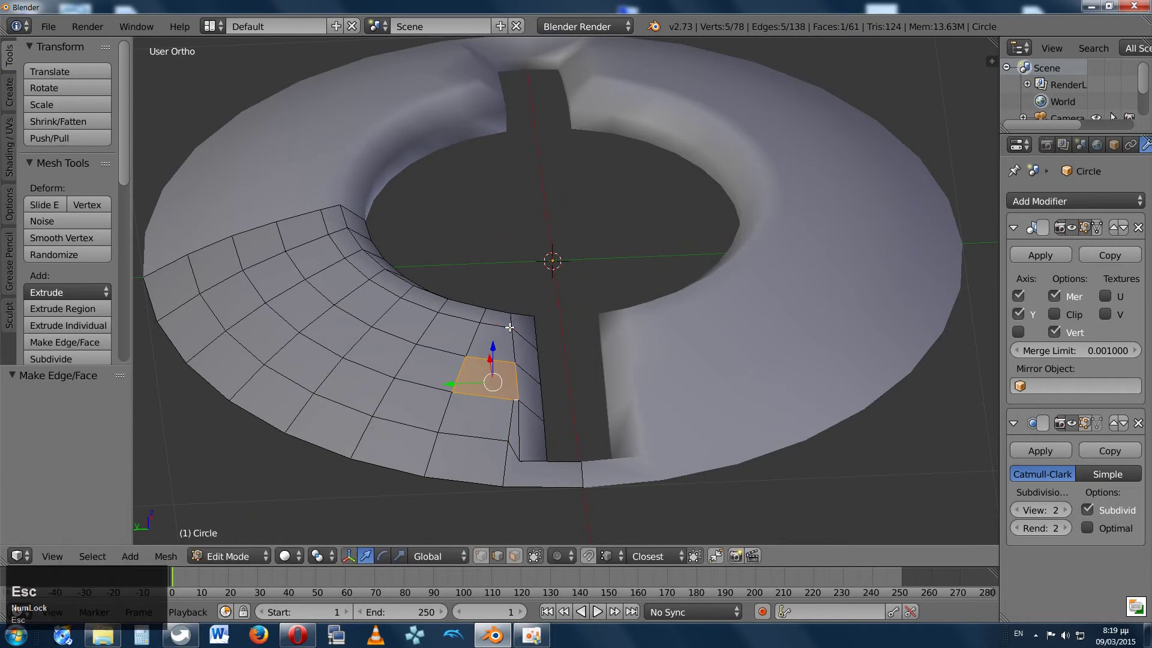
Add two edge loops around the hole and slot wall, one close to the upper rim and one just above the lower existing loop.
{"action": "middle_click_drag", "start_coordinate": [506, 438], "coordinate": [378, 414]}
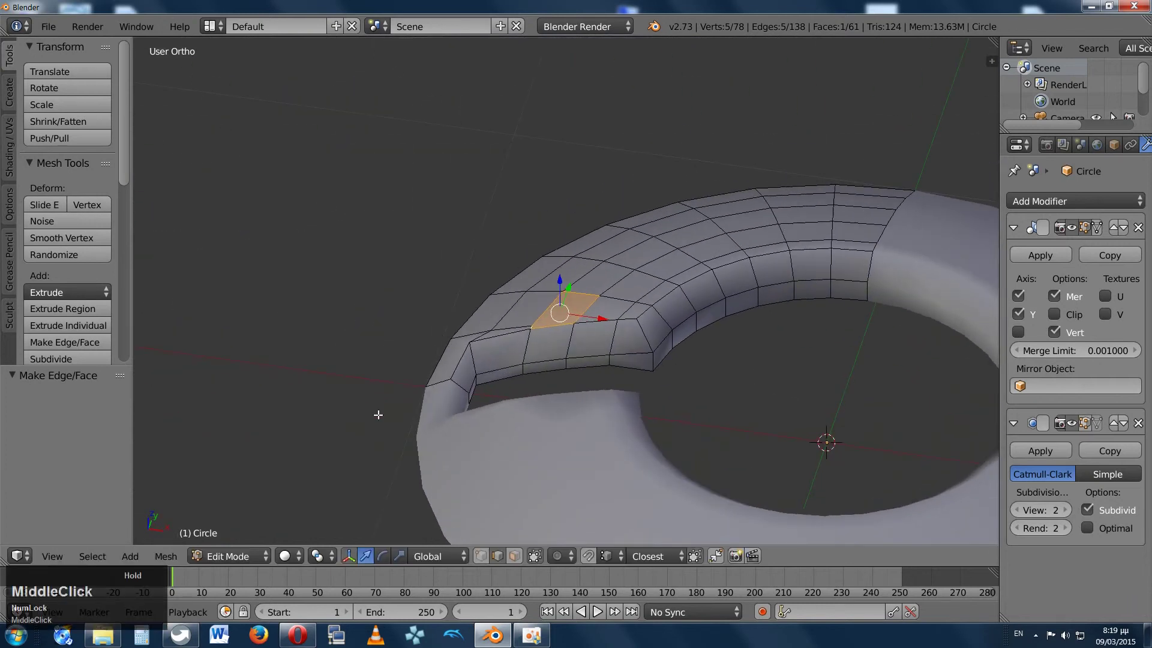
{"action": "key", "text": "ctrl+r"}
{"action": "left_click", "coordinate": [520, 344]}
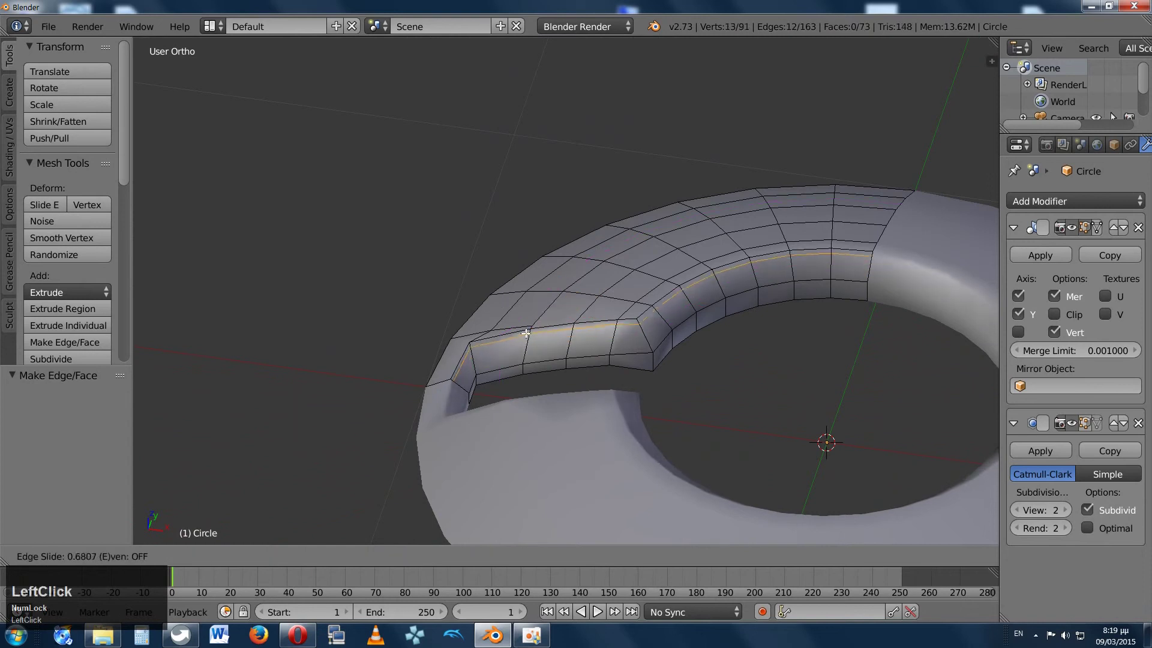
{"action": "left_click", "coordinate": [526, 333]}
{"action": "key", "text": "ctrl+r"}
{"action": "left_click", "coordinate": [527, 344]}
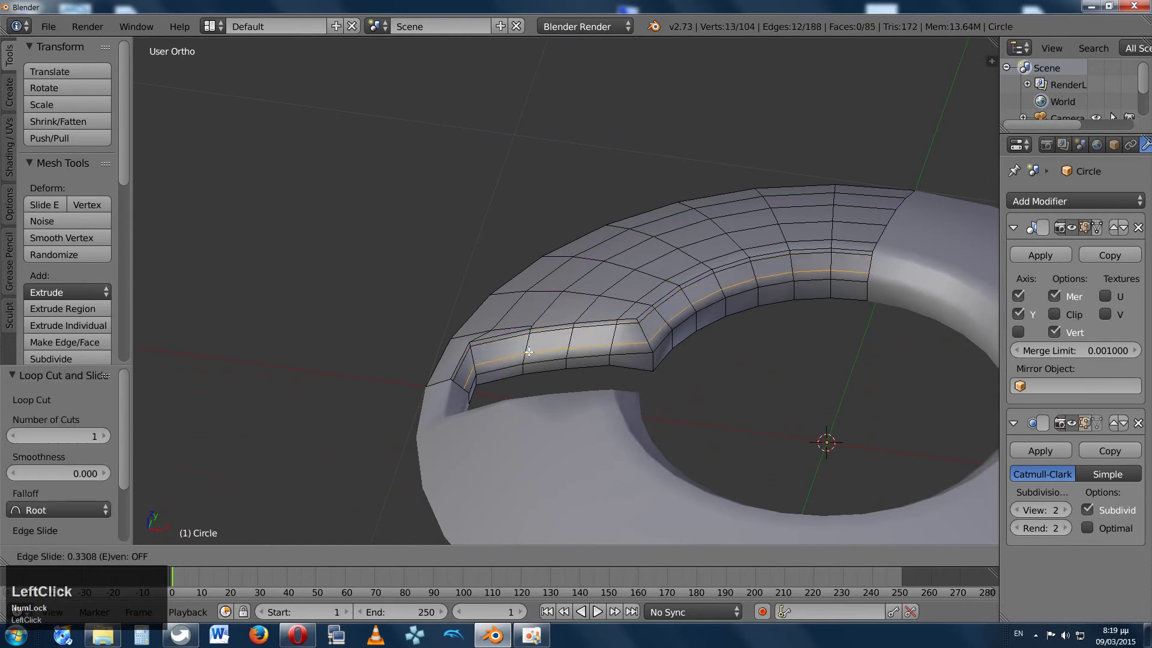
{"action": "left_click", "coordinate": [531, 355]}
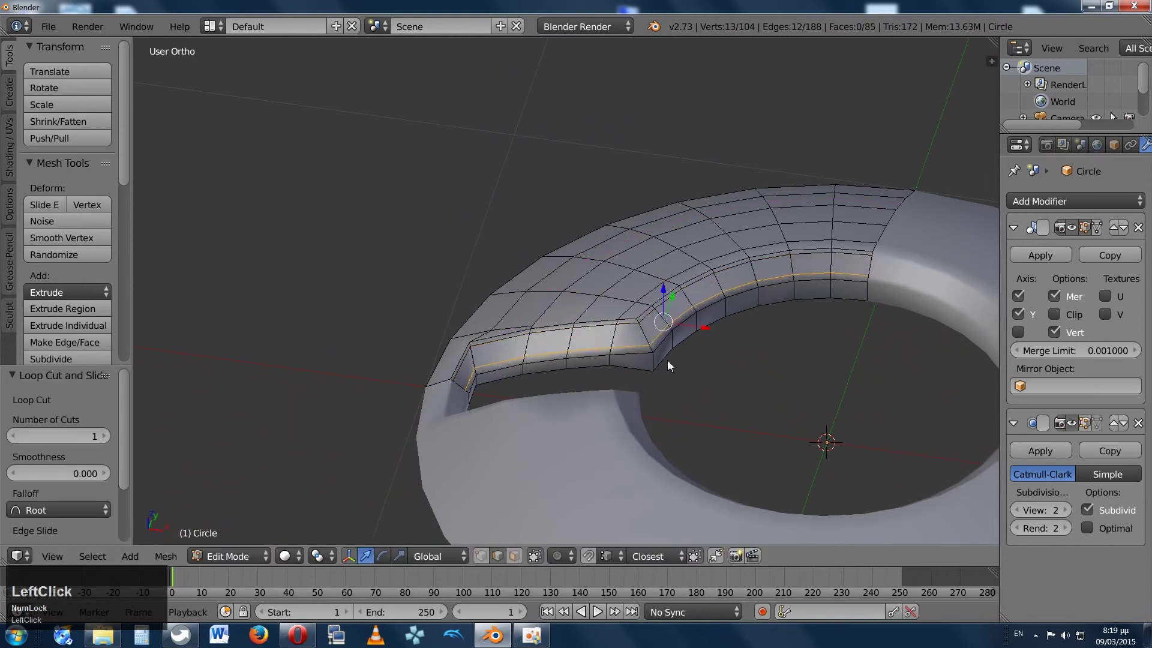
Return to Object Mode and set the ring's subdivision level to 3.
{"action": "key", "text": "Tab"}
{"action": "middle_click_drag", "start_coordinate": [671, 322], "coordinate": [697, 373]}
{"action": "key", "text": "ctrl+3"}
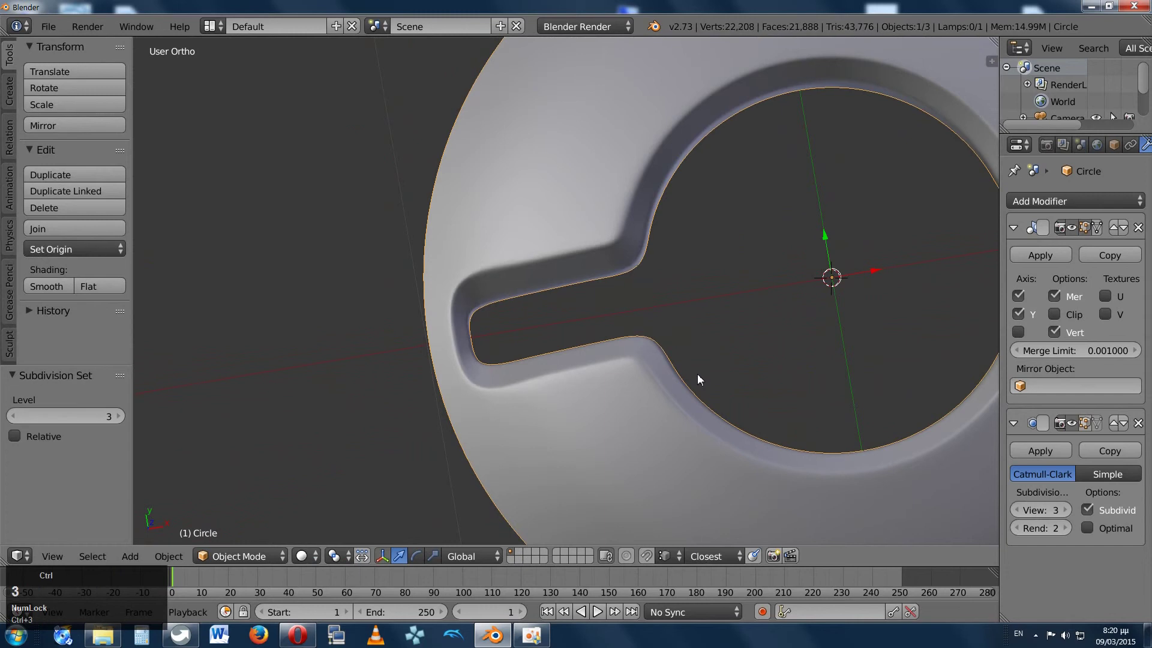
{"action": "middle_click_drag", "start_coordinate": [599, 264], "coordinate": [532, 213]}
Extrude the quarter's whole outer border edge outwards, scaling it by about 1.101 around the 3D cursor in top view.
{"action": "key", "text": "Tab"}
{"action": "scroll", "coordinate": [473, 273], "scroll_direction": "down", "scroll_amount": 2}
{"action": "middle_click_drag", "start_coordinate": [474, 272], "coordinate": [432, 339]}
{"action": "key", "text": "a"}
{"action": "right_click", "coordinate": [448, 327], "text": "alt+shift"}
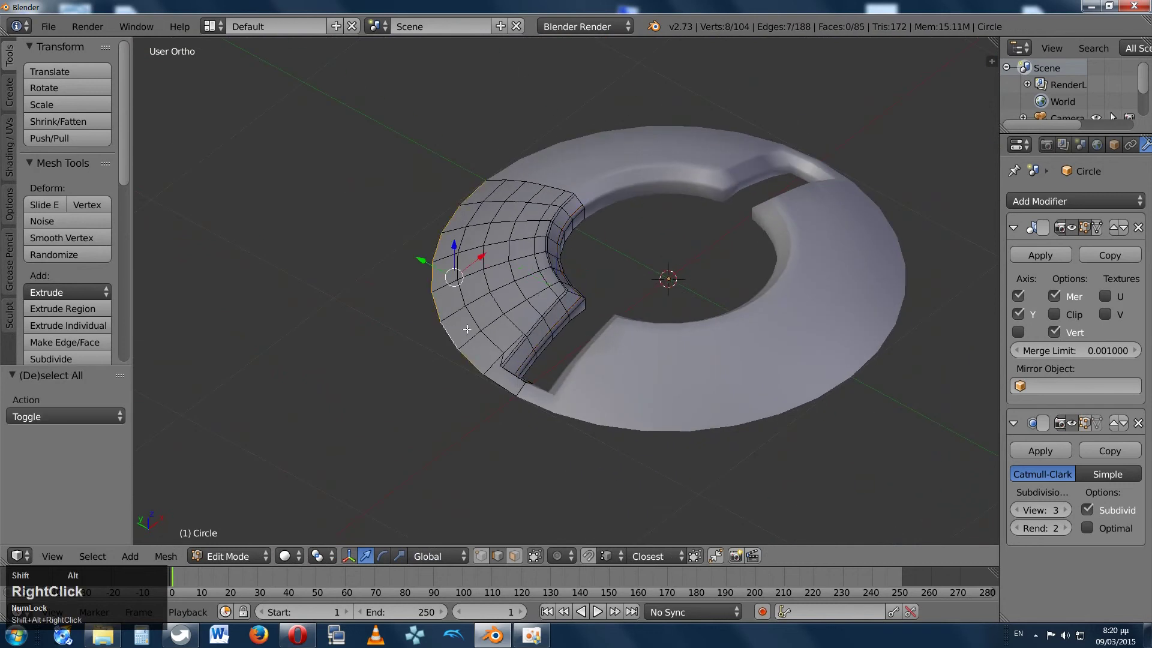
{"action": "right_click", "coordinate": [500, 389], "text": "shift"}
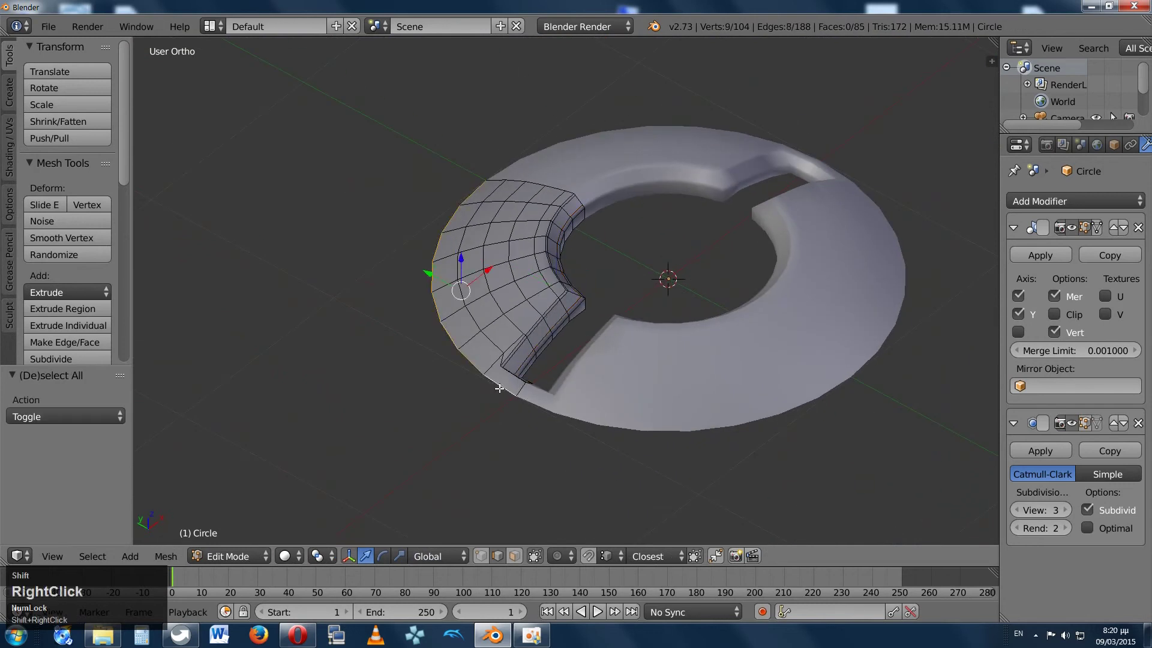
{"action": "middle_click_drag", "start_coordinate": [500, 389], "coordinate": [565, 278]}
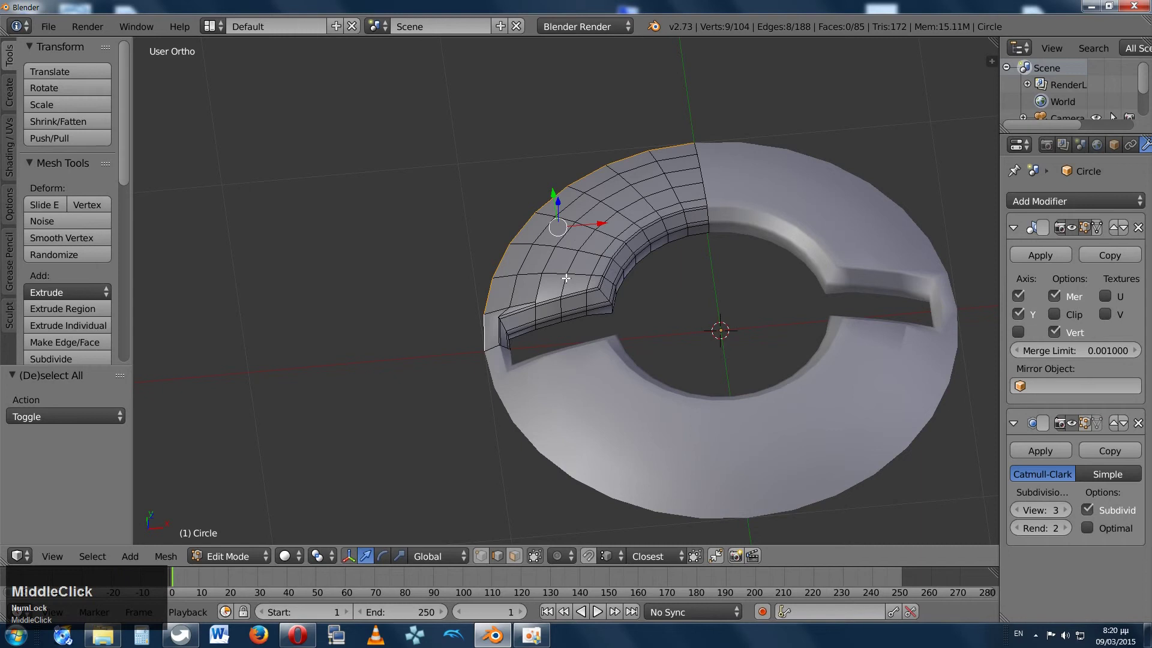
{"action": "key", "text": "period"}
{"action": "key", "text": "KP_7"}
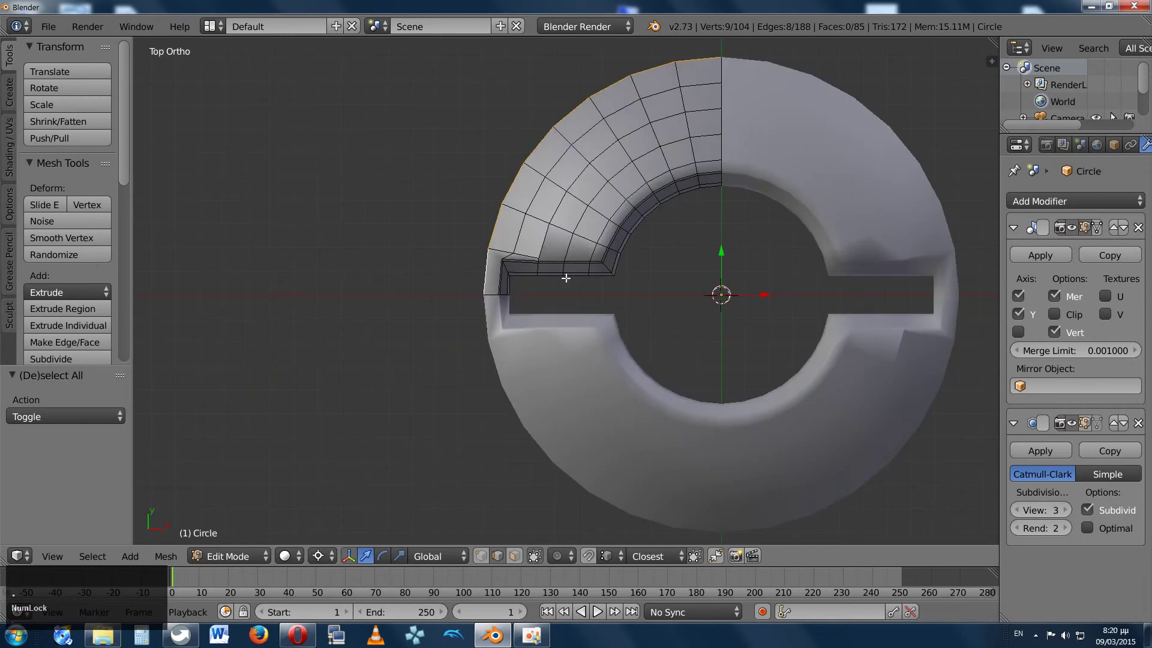
{"action": "key", "text": "e"}
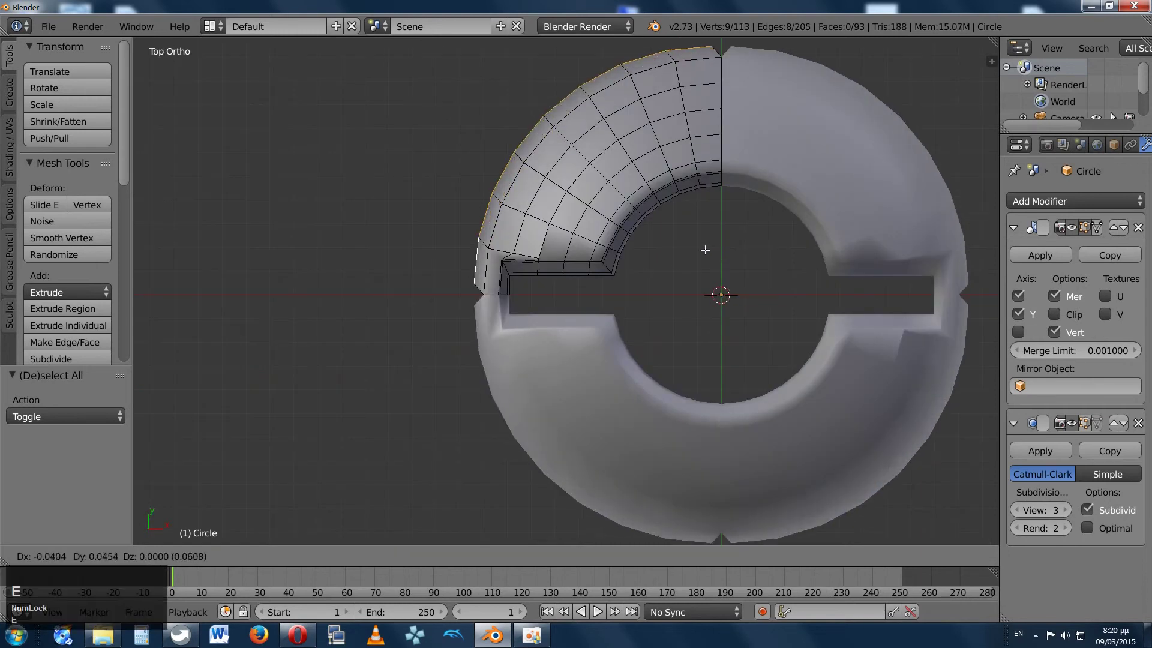
{"action": "key", "text": "s"}
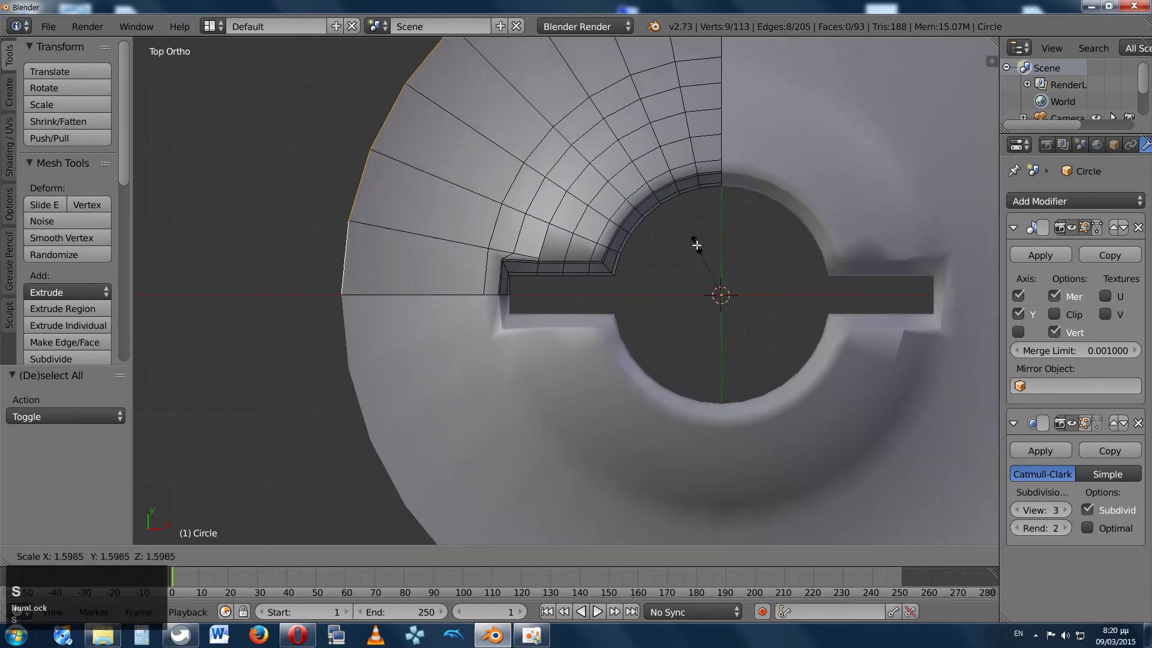
{"action": "key", "text": "shift"}
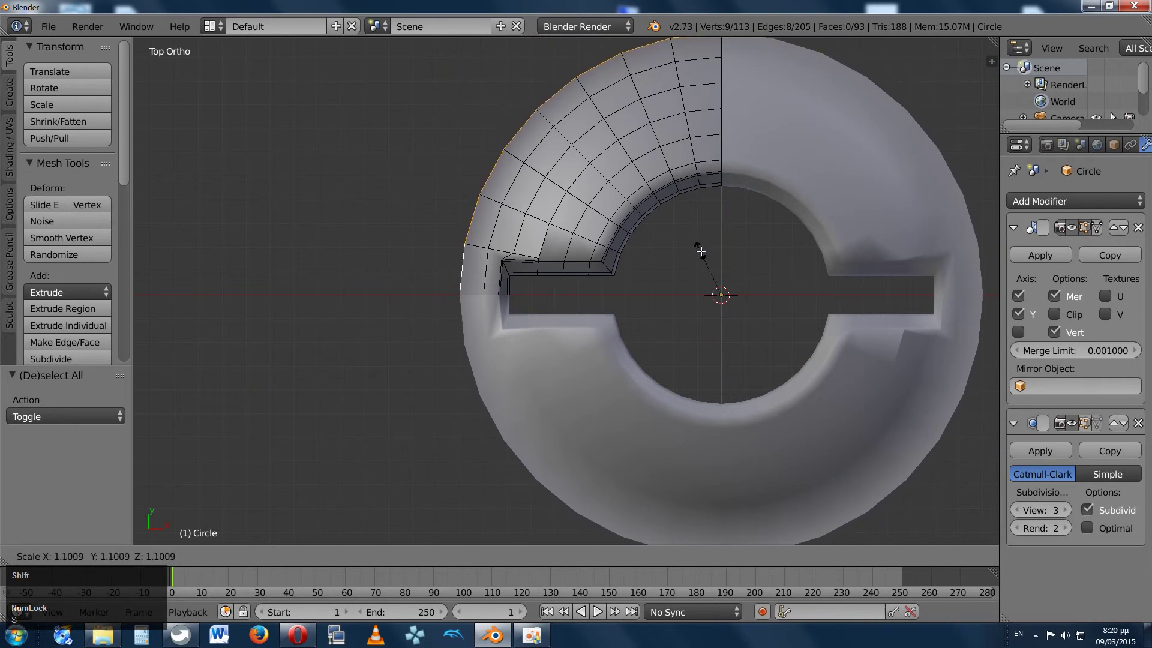
{"action": "left_click", "coordinate": [701, 251], "text": "shift"}
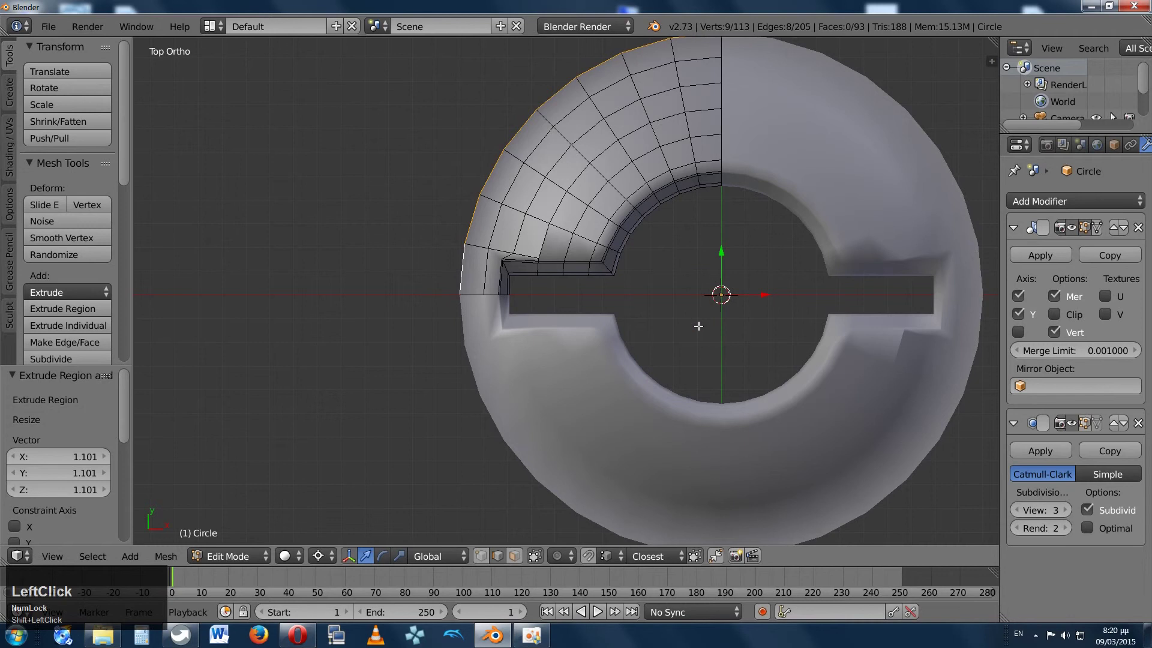
Lower the extruded outer rim slightly along Z in front view and return to Object Mode.
{"action": "key", "text": "KP_1"}
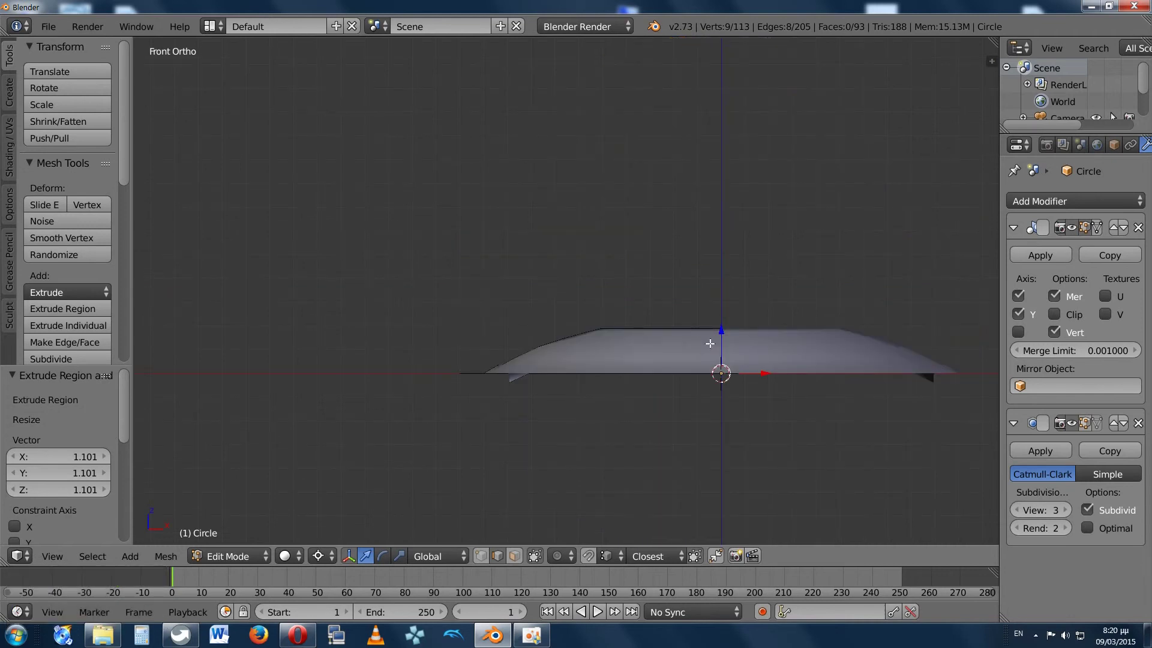
{"action": "left_click_drag", "start_coordinate": [722, 330], "coordinate": [726, 347]}
{"action": "middle_click_drag", "start_coordinate": [478, 334], "coordinate": [631, 309]}
{"action": "key", "text": "Tab"}
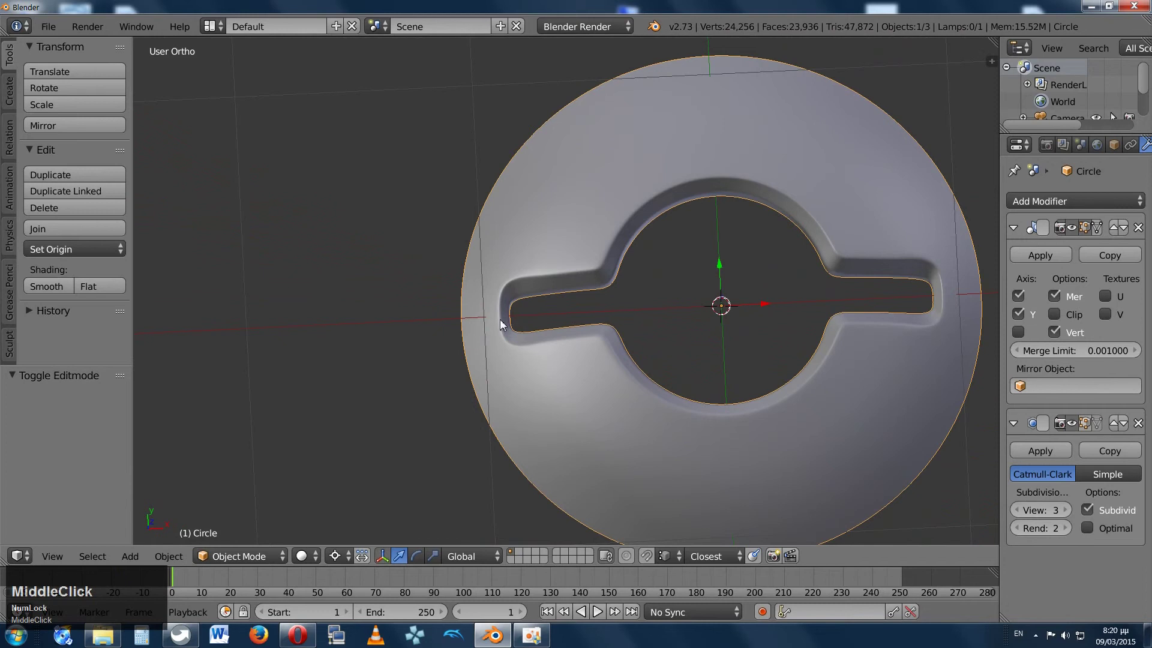
Examine the slot's outer end, comparing its mesh topology with the smoothed surface.
{"action": "key", "text": "Tab"}
{"action": "key", "text": "Tab"}
{"action": "scroll", "coordinate": [500, 317], "scroll_direction": "up", "scroll_amount": 4}
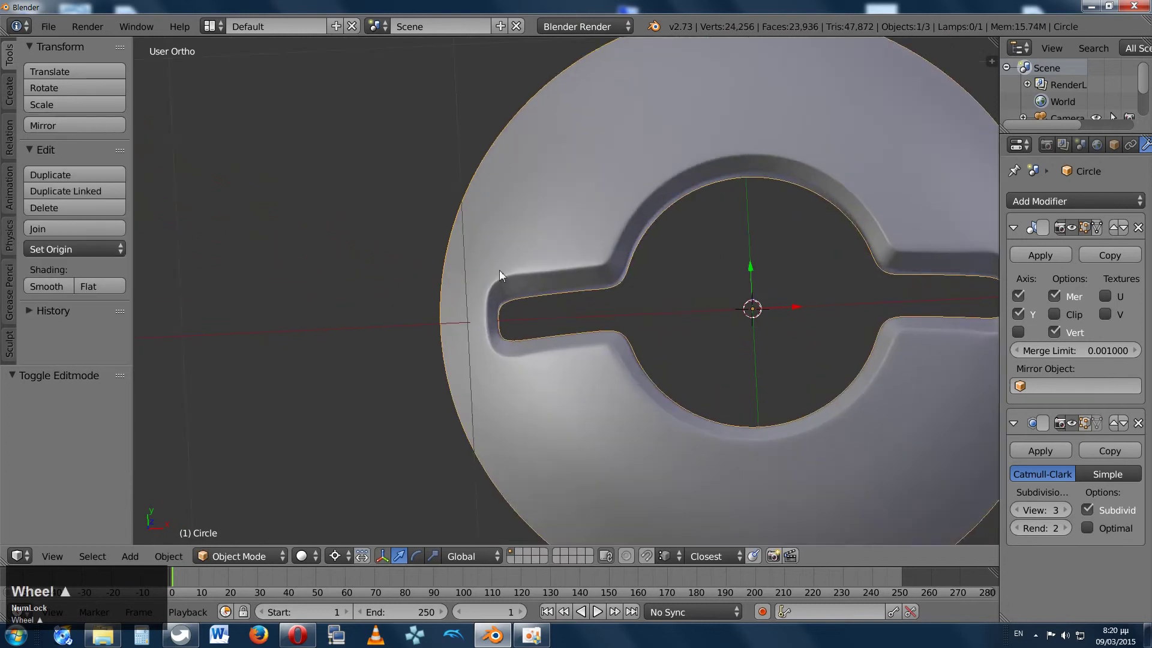
{"action": "middle_click_drag", "start_coordinate": [463, 275], "coordinate": [626, 260], "text": "shift"}
{"action": "key", "text": "Tab"}
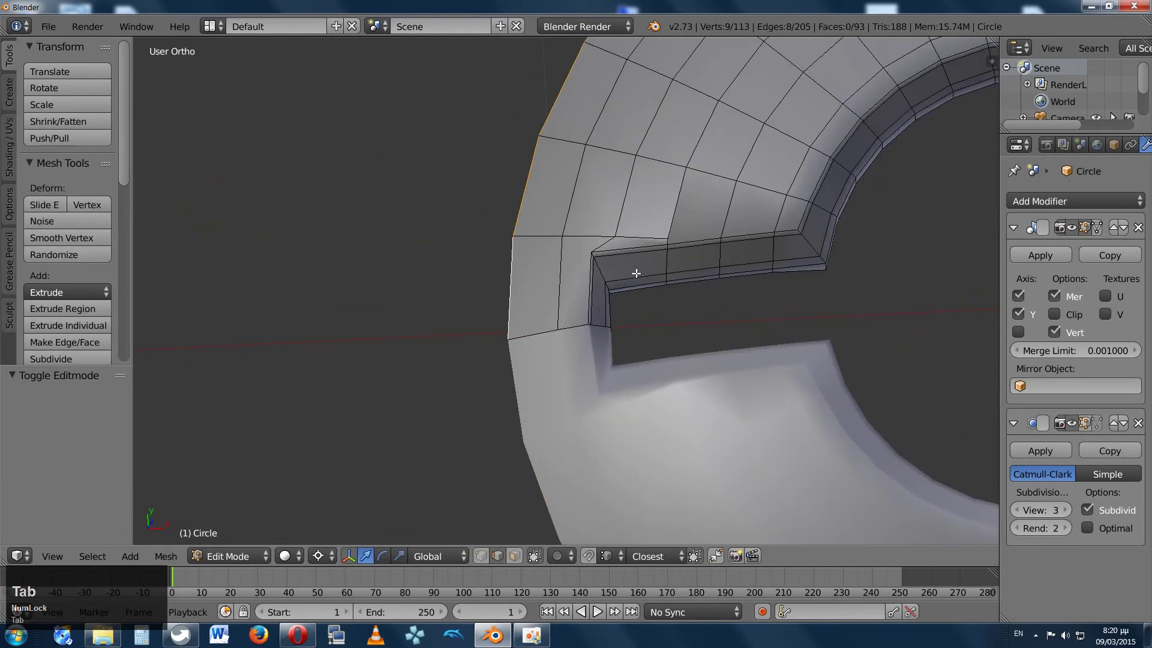
{"action": "scroll", "coordinate": [615, 252], "scroll_direction": "down", "scroll_amount": 3}
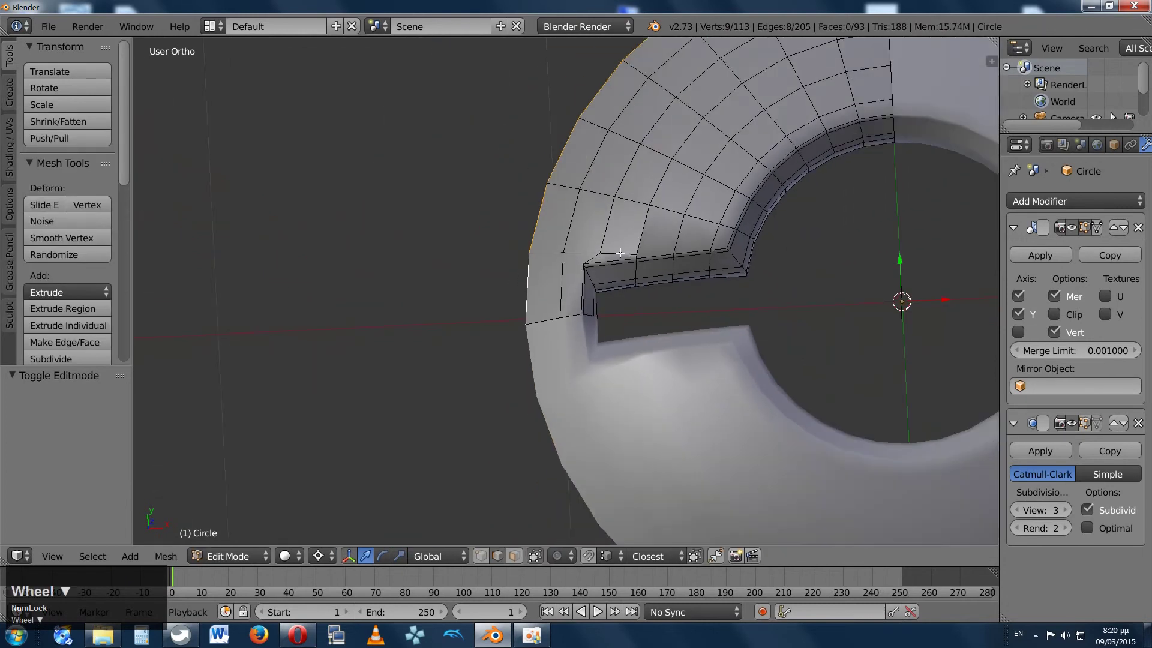
{"action": "scroll", "coordinate": [619, 254], "scroll_direction": "up", "scroll_amount": 4}
{"action": "scroll", "coordinate": [628, 294], "scroll_direction": "down", "scroll_amount": 1}
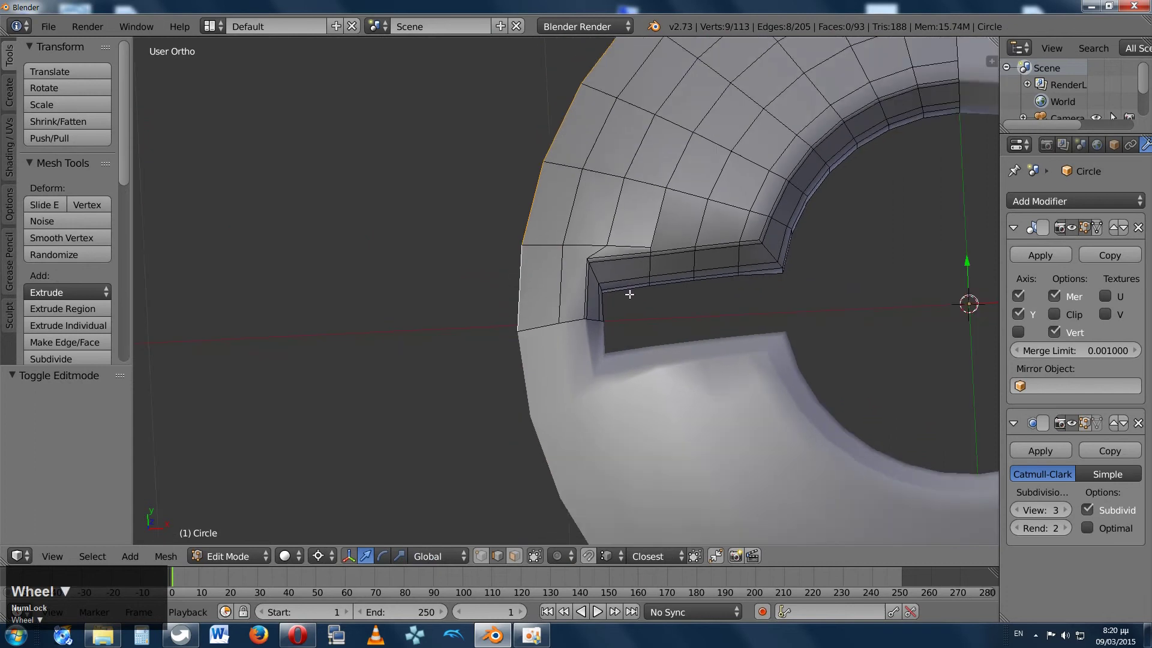
{"action": "mouse_move", "coordinate": [623, 267]}
{"action": "middle_mouse_down"}
{"action": "mouse_move", "coordinate": [606, 236]}
{"action": "mouse_move", "coordinate": [632, 279]}
{"action": "middle_mouse_up"}
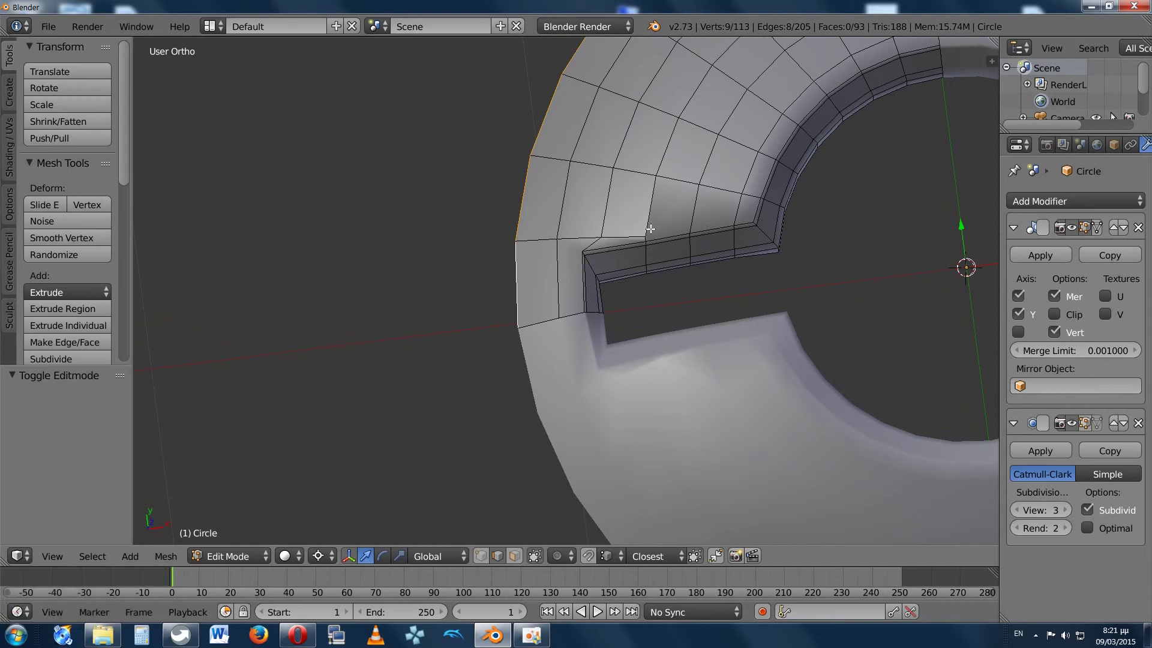
Extrude the outer rim edges down along Z by about 0.26 to form the side wall.
{"action": "scroll", "coordinate": [575, 227], "scroll_direction": "down", "scroll_amount": 3}
{"action": "middle_click_drag", "start_coordinate": [514, 251], "coordinate": [551, 265]}
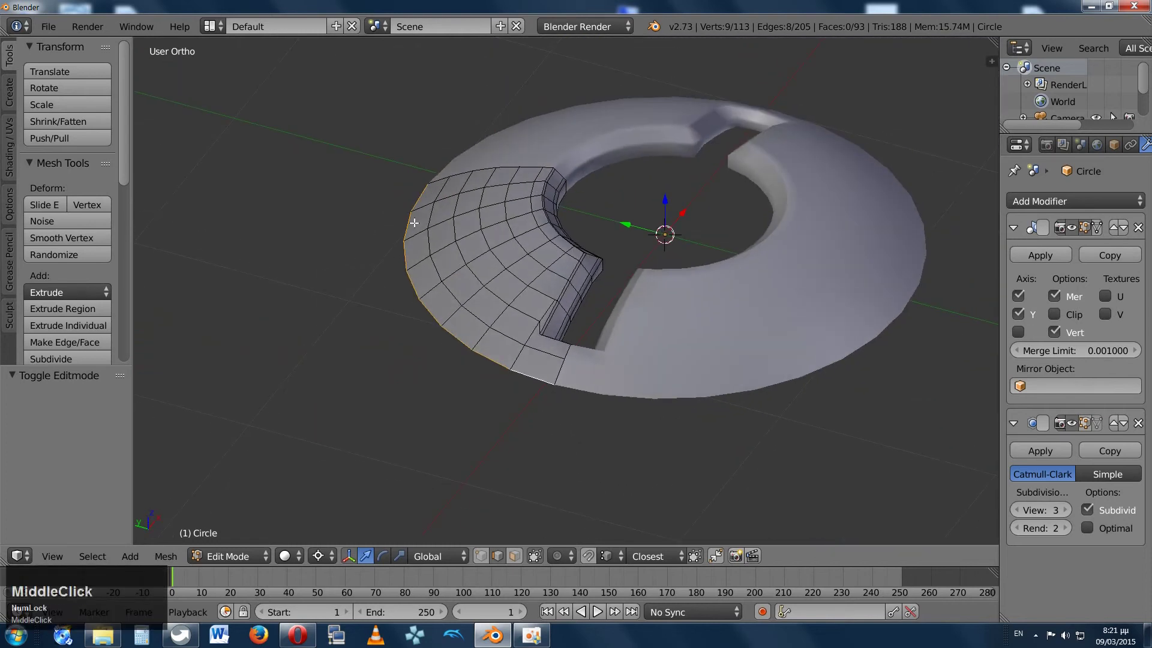
{"action": "key", "text": "e"}
{"action": "key", "text": "z"}
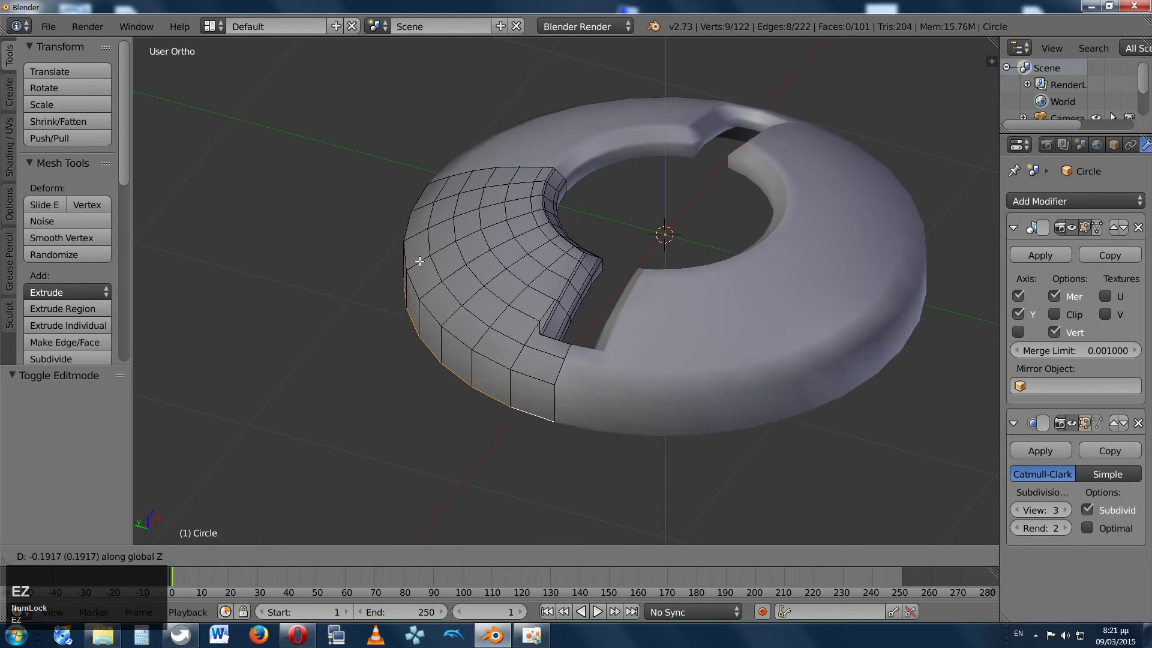
{"action": "left_click", "coordinate": [411, 272]}
Knife eight separate vertical cuts down the quarter's side wall, each through the midpoints of one face's upper and lower edges.
{"action": "middle_click_drag", "start_coordinate": [412, 272], "coordinate": [546, 269]}
{"action": "scroll", "coordinate": [518, 327], "scroll_direction": "down", "scroll_amount": 2}
{"action": "key", "text": "ctrl+Tab"}
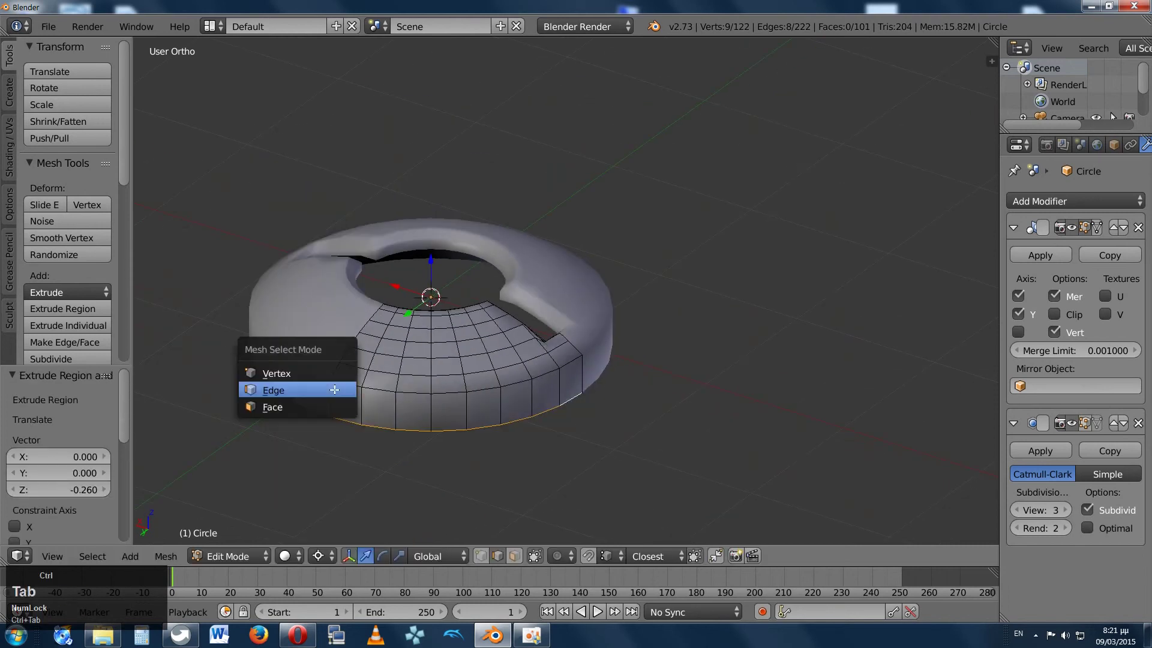
{"action": "left_click", "coordinate": [320, 373]}
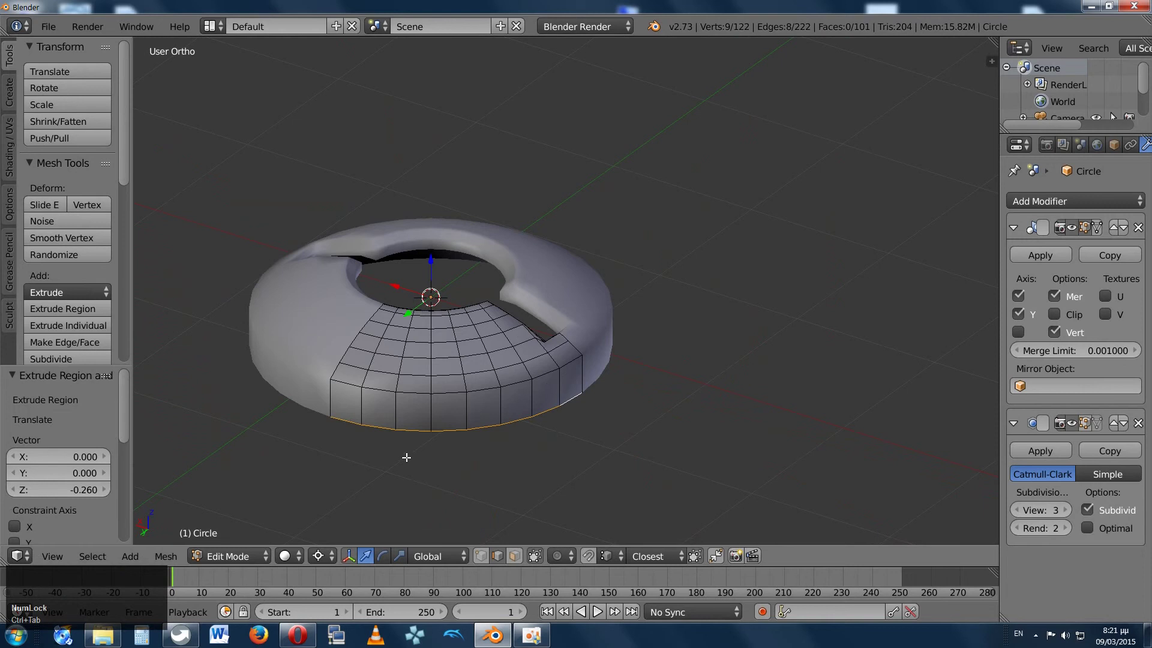
{"action": "key", "text": "k"}
{"action": "key", "text": "ctrl"}
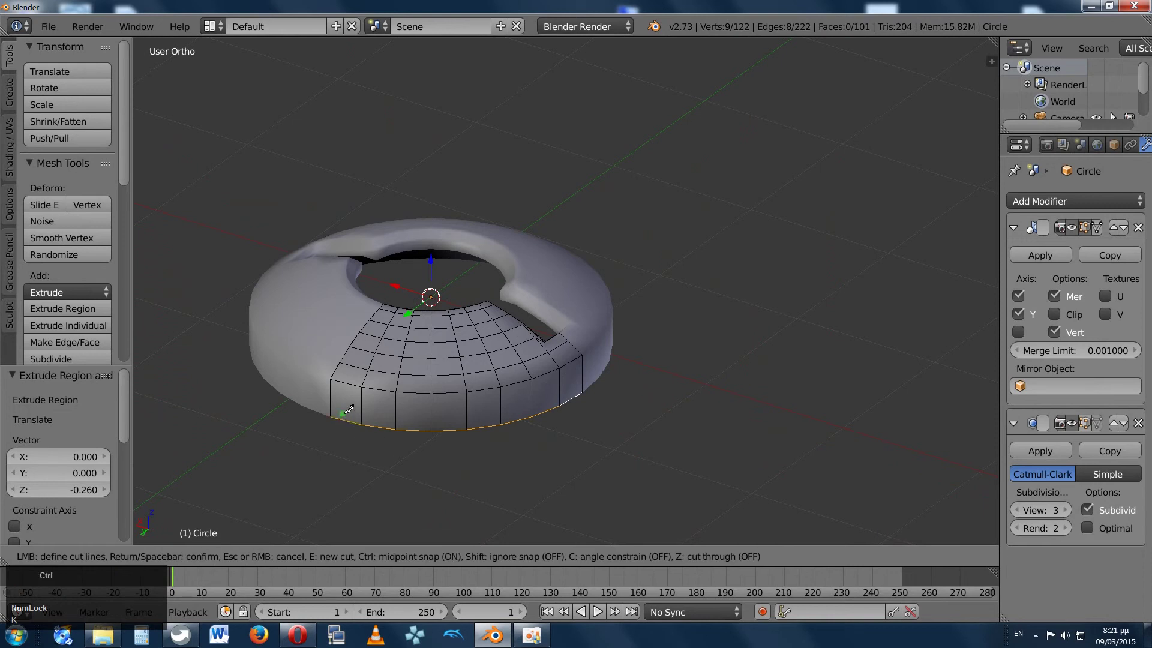
{"action": "left_click", "coordinate": [349, 413], "text": "ctrl"}
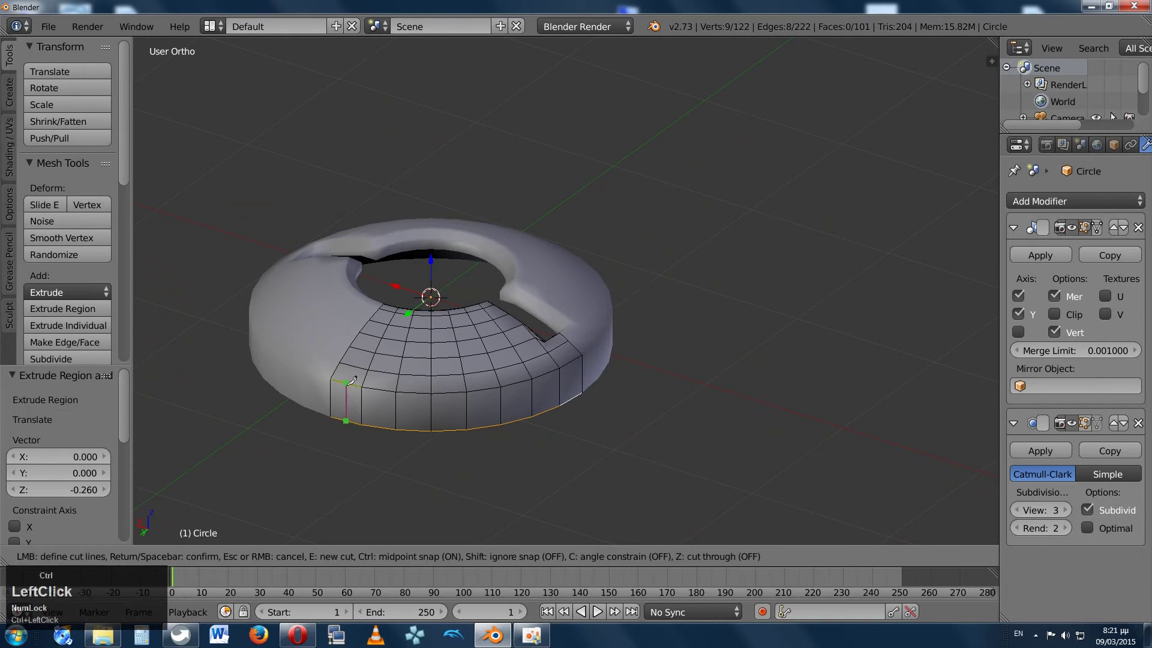
{"action": "key", "text": "e"}
{"action": "left_click", "coordinate": [383, 421], "text": "ctrl"}
{"action": "left_click", "coordinate": [386, 384], "text": "ctrl"}
{"action": "key", "text": "e"}
{"action": "left_click", "coordinate": [417, 418], "text": "ctrl"}
{"action": "key", "text": "e"}
{"action": "left_click", "coordinate": [451, 422], "text": "ctrl"}
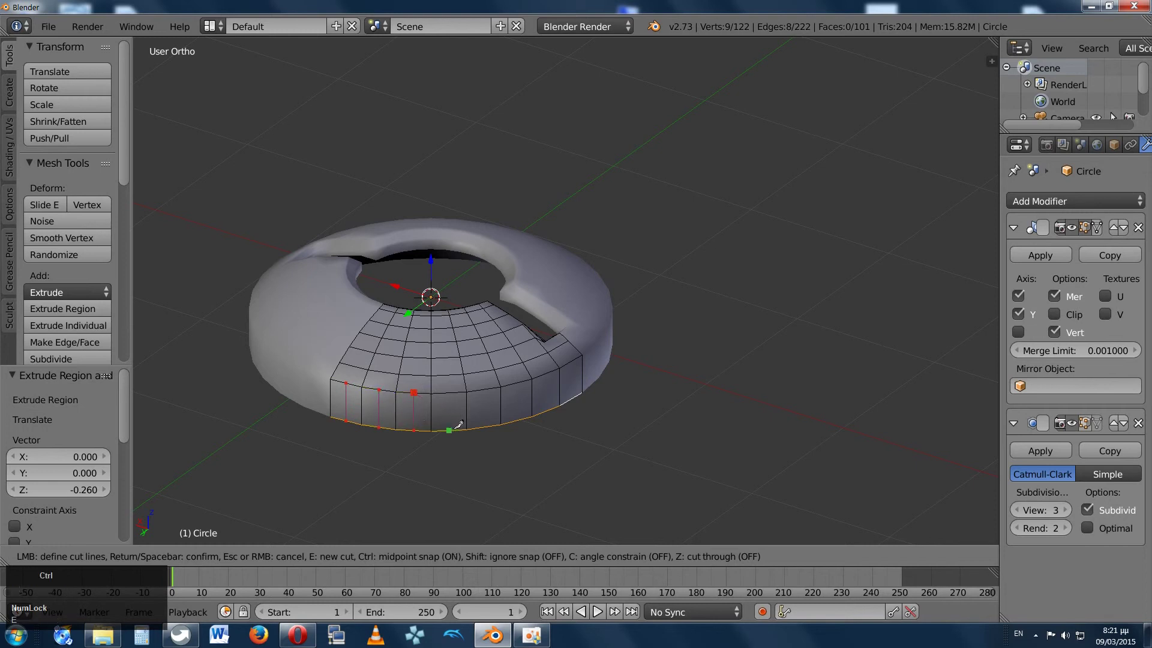
{"action": "left_click", "coordinate": [459, 390], "text": "ctrl"}
{"action": "key", "text": "e"}
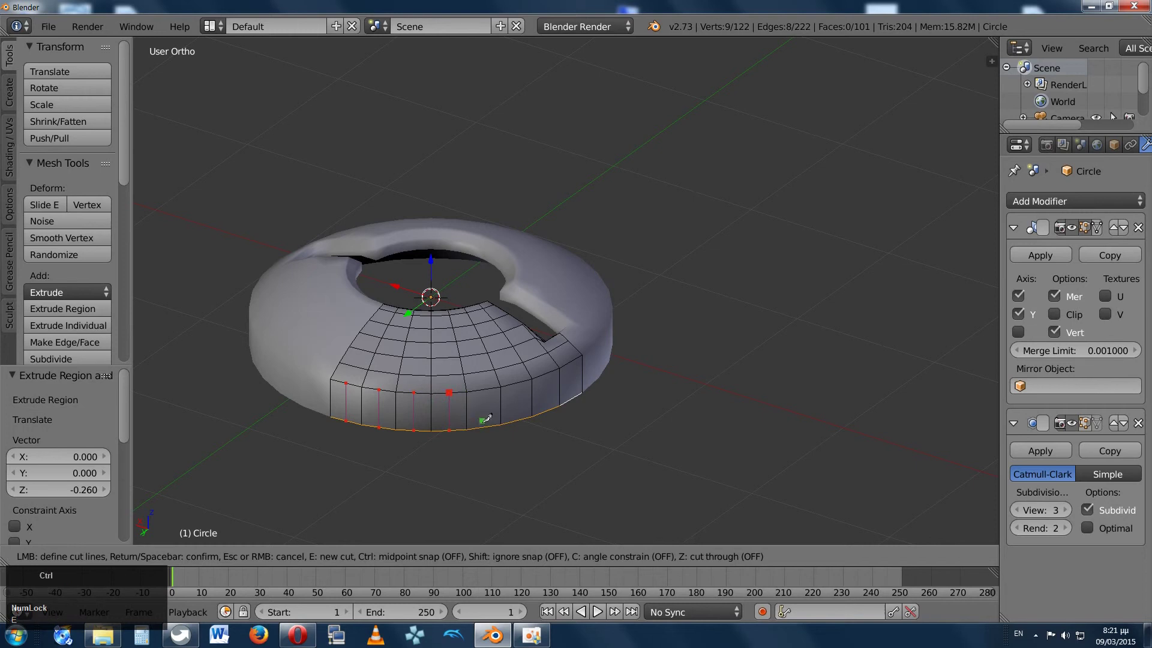
{"action": "left_click", "coordinate": [488, 413], "text": "ctrl"}
{"action": "left_click", "coordinate": [488, 387], "text": "ctrl"}
{"action": "key", "text": "e"}
{"action": "left_click", "coordinate": [520, 415], "text": "ctrl"}
{"action": "left_click", "coordinate": [523, 384], "text": "ctrl"}
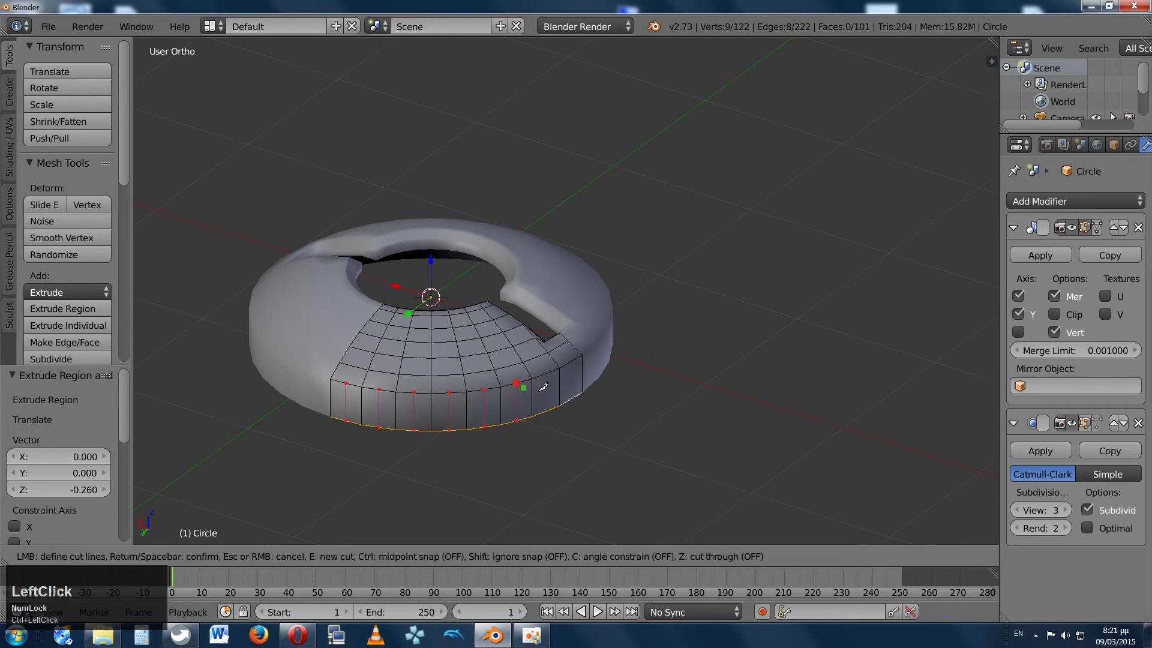
{"action": "key", "text": "e"}
{"action": "left_click", "coordinate": [550, 400], "text": "ctrl"}
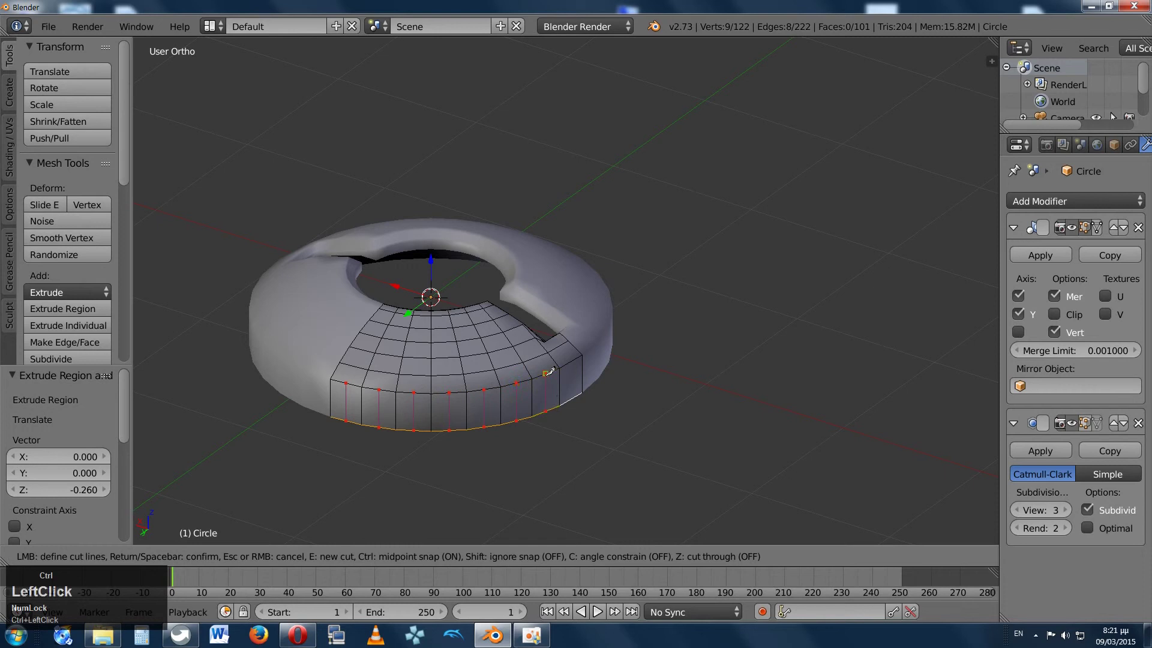
{"action": "left_click", "coordinate": [550, 371], "text": "ctrl"}
{"action": "key", "text": "e"}
{"action": "left_click", "coordinate": [580, 391], "text": "ctrl"}
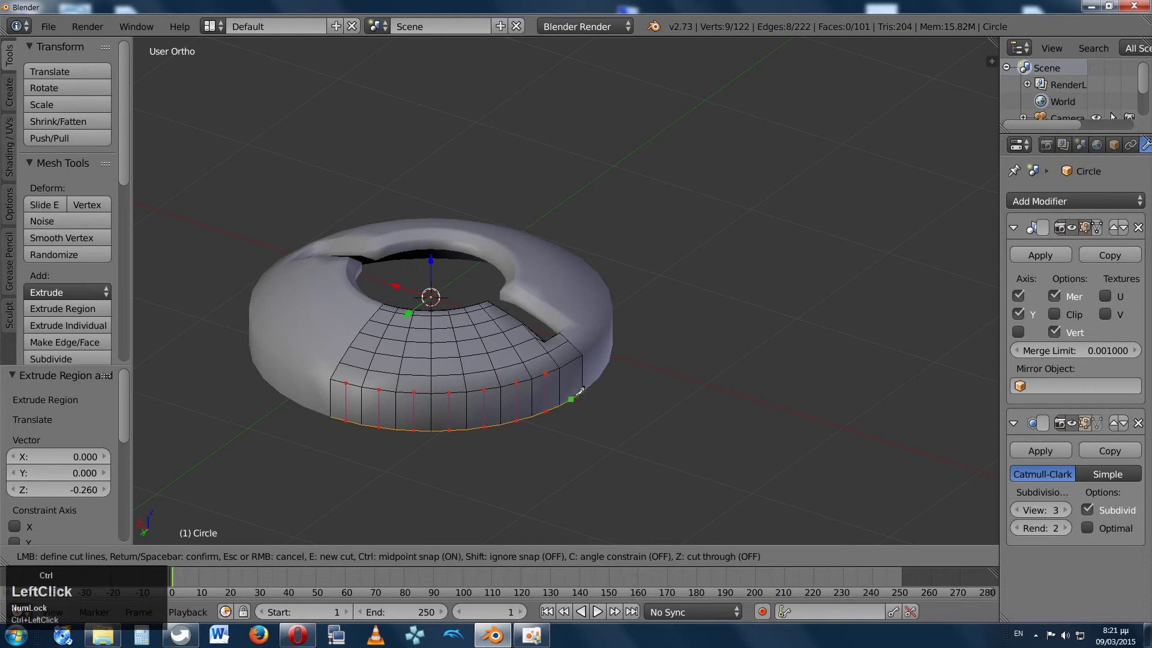
{"action": "left_click", "coordinate": [576, 360], "text": "ctrl"}
{"action": "key", "text": "Return"}
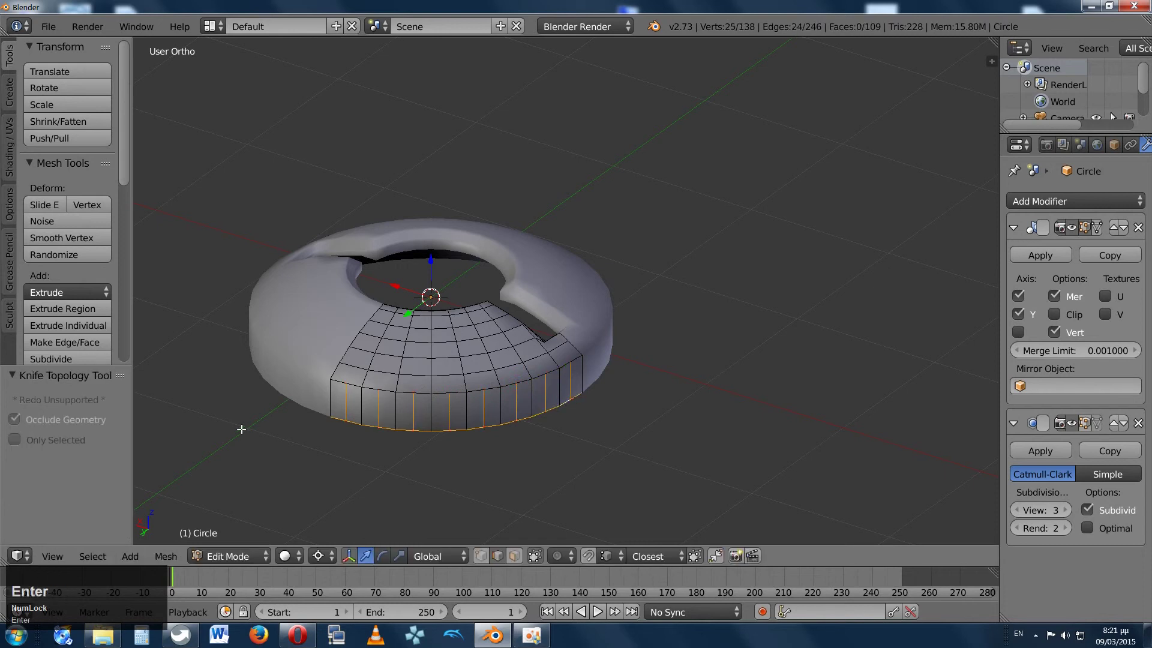
Select the eight newly cut vertical edges on the quarter's side wall.
{"action": "right_click", "coordinate": [345, 399]}
{"action": "right_click", "coordinate": [380, 405], "text": "shift"}
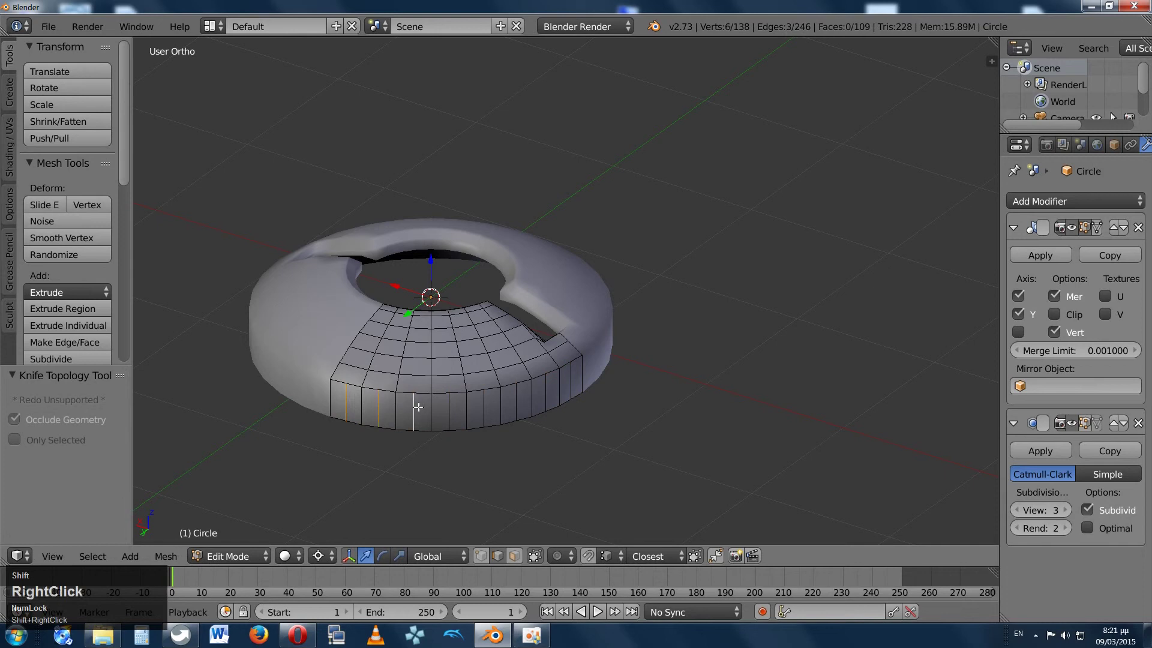
{"action": "right_click", "coordinate": [487, 405], "text": "shift"}
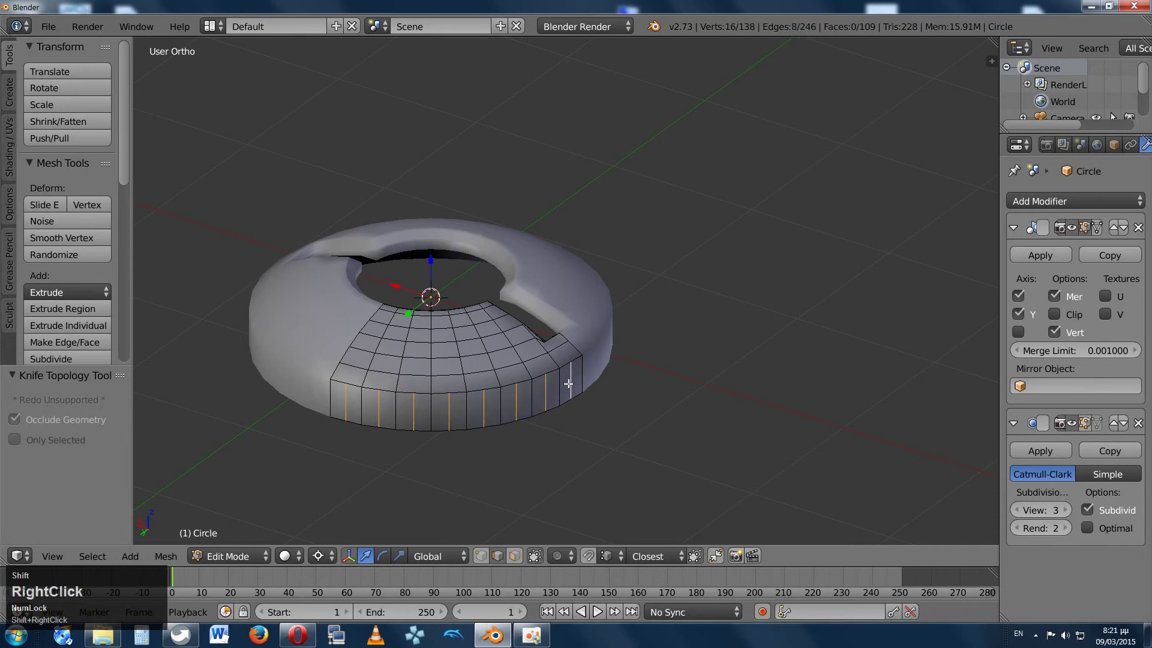
{"action": "middle_click_drag", "start_coordinate": [517, 334], "coordinate": [233, 374]}
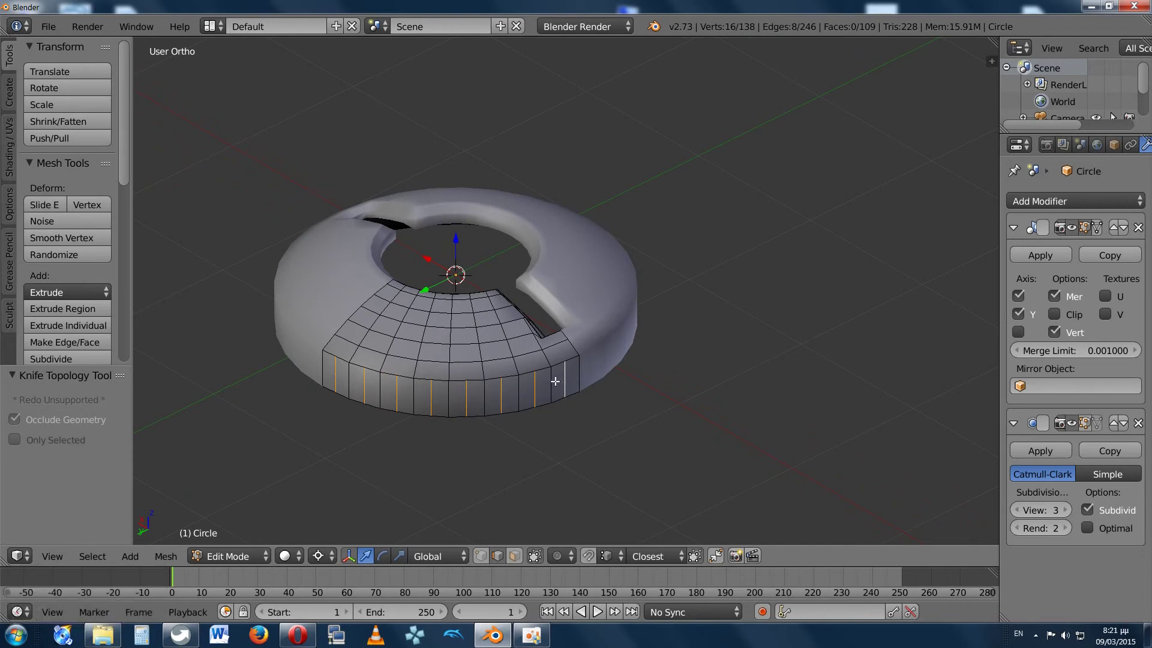
{"action": "middle_click_drag", "start_coordinate": [555, 381], "coordinate": [594, 286]}
{"action": "key", "text": "KP_7"}
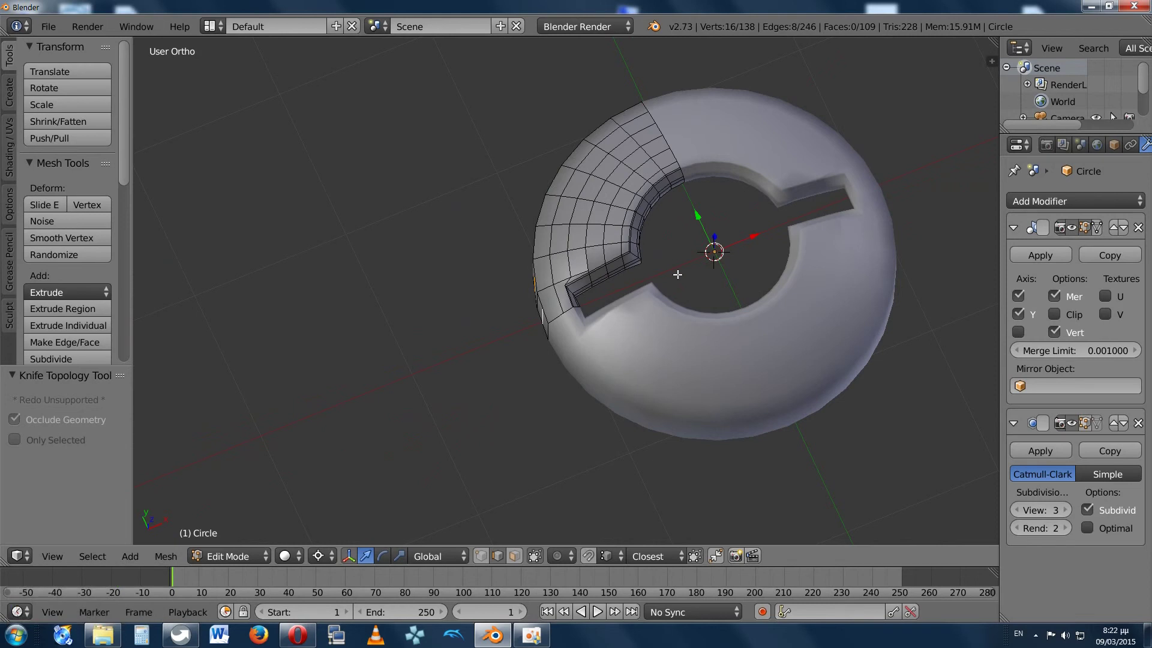
{"action": "key", "text": "g"}
{"action": "key", "text": "z"}
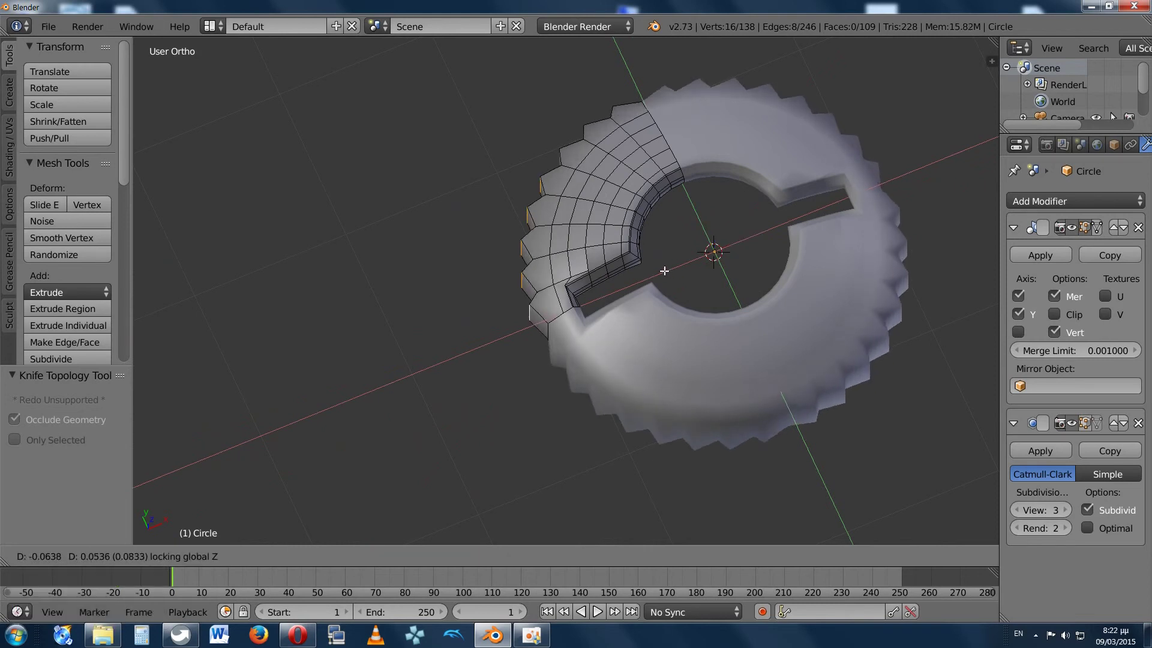
{"action": "key", "text": "s"}
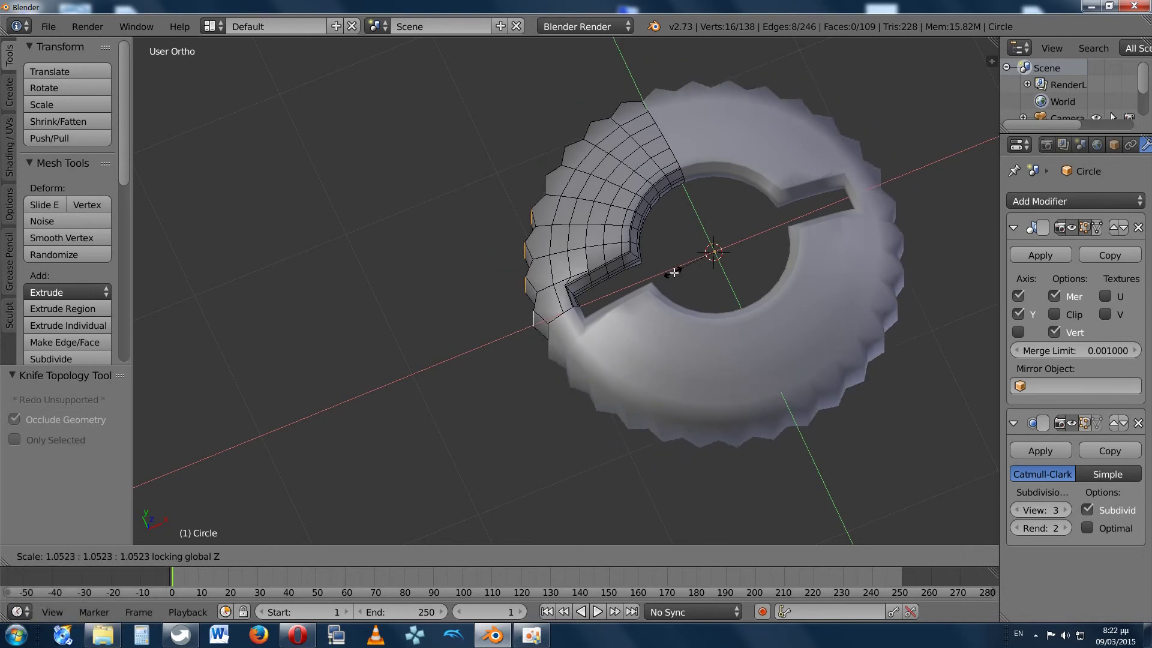
{"action": "right_click", "coordinate": [672, 271]}
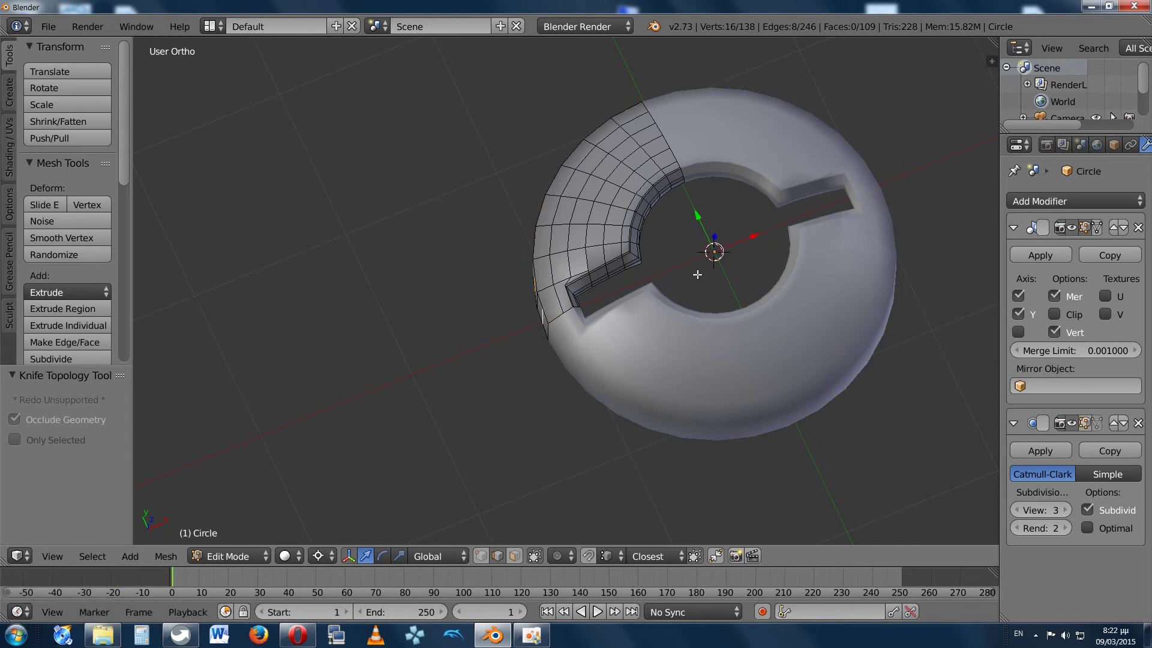
Scale the selected edges outward to about 1.08 in X and Y only, leaving out Z, to form teeth.
{"action": "key", "text": "s"}
{"action": "key", "text": "shift+z"}
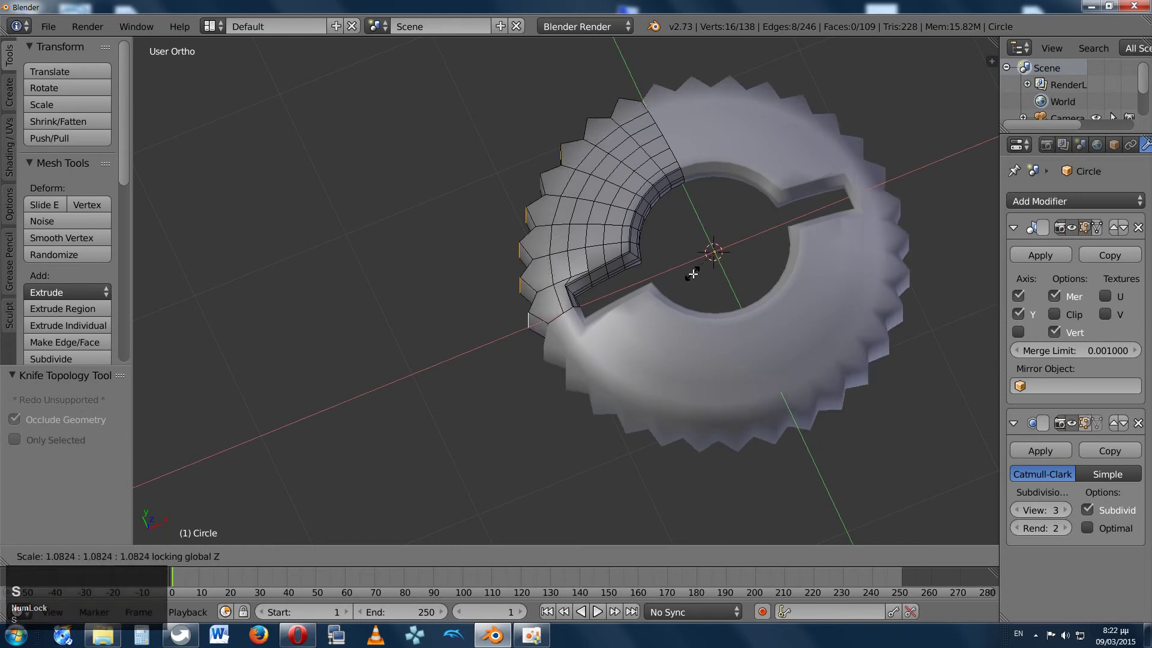
{"action": "middle_click_drag", "start_coordinate": [601, 298], "coordinate": [392, 270]}
Switch to vertex selection and circle-deselect the teeth's lower vertices, keeping only the eight upper tip vertices selected.
{"action": "key", "text": "ctrl+Tab"}
{"action": "right_click", "coordinate": [391, 265]}
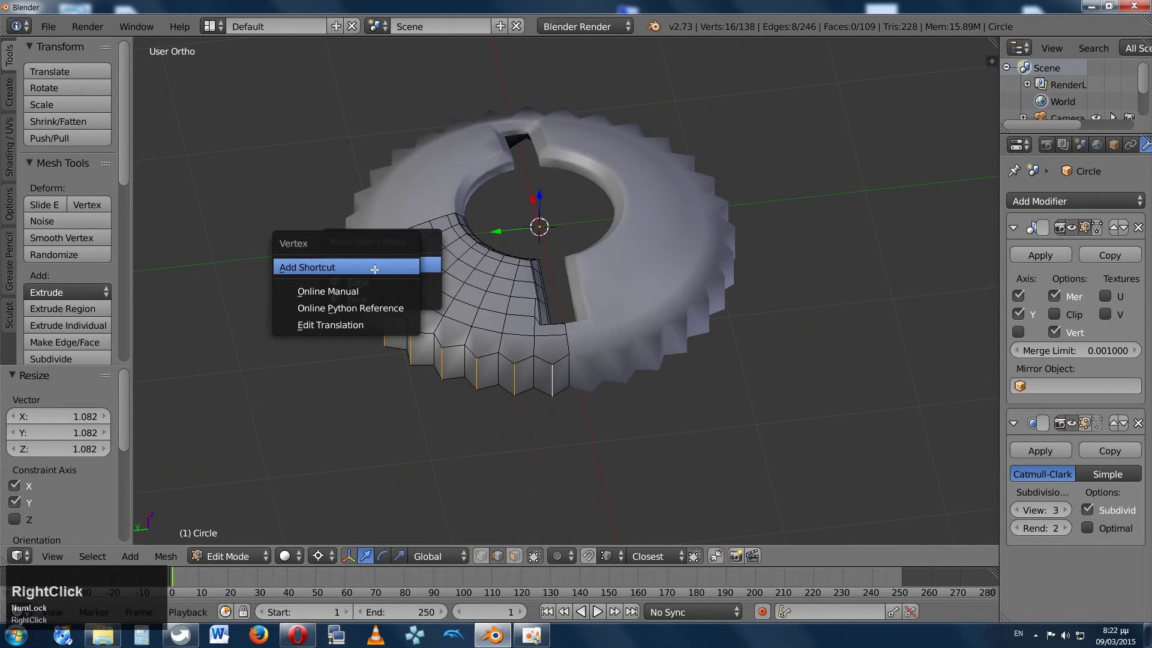
{"action": "middle_click_drag", "start_coordinate": [329, 276], "coordinate": [144, 262]}
{"action": "key", "text": "ctrl+Tab"}
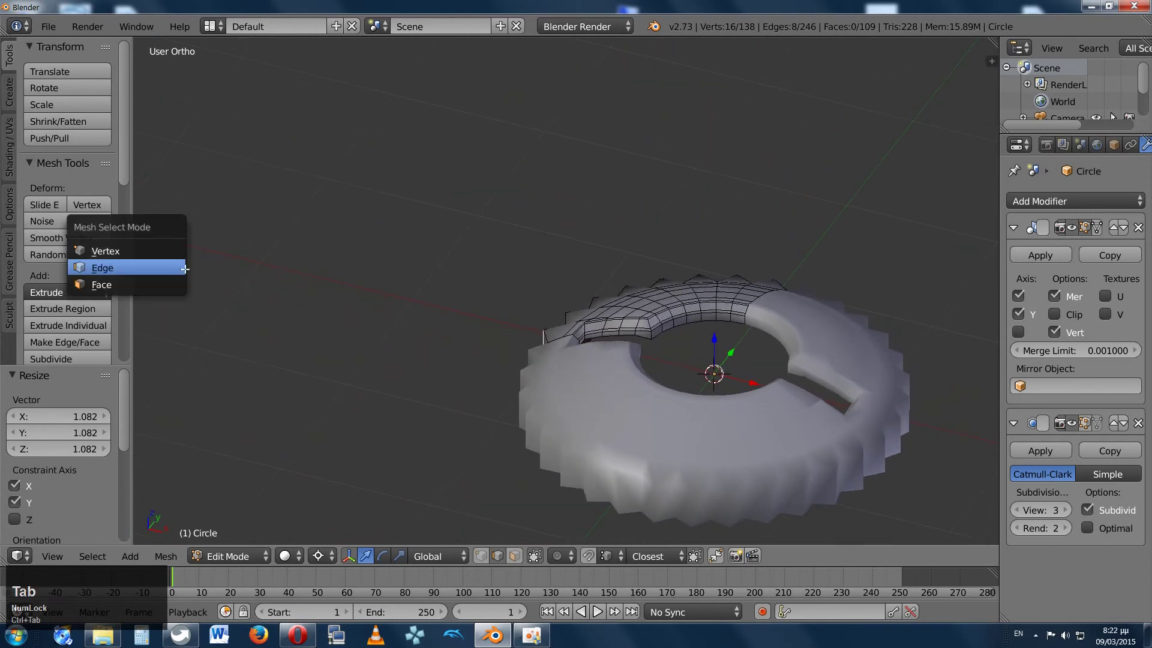
{"action": "left_click", "coordinate": [153, 250]}
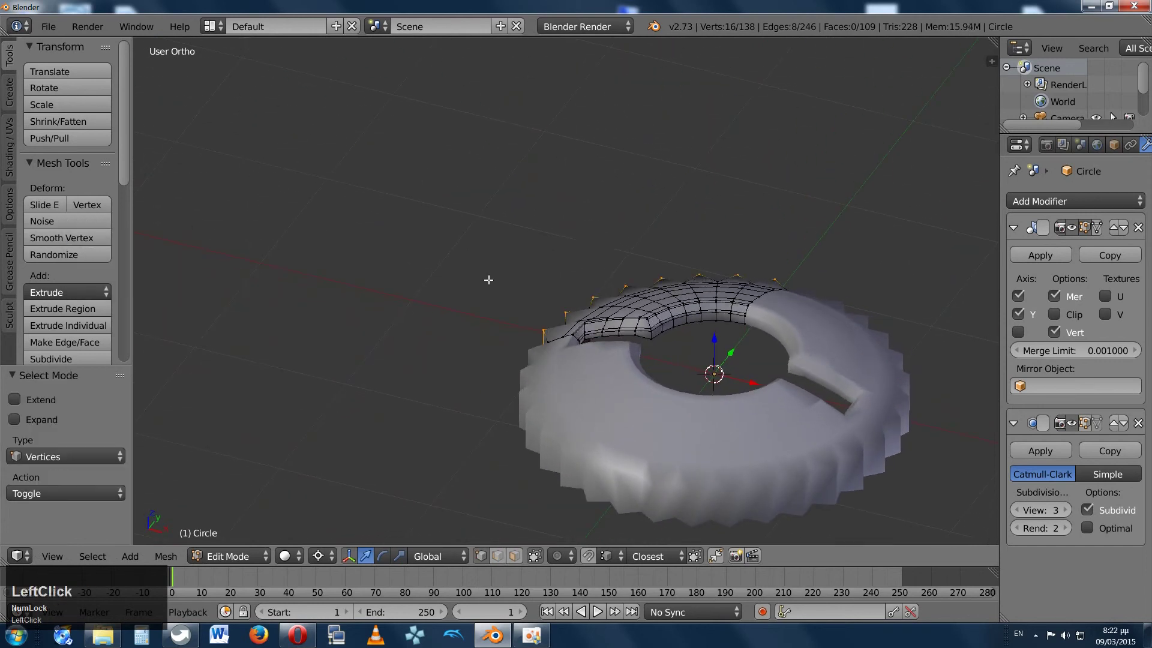
{"action": "mouse_move", "coordinate": [488, 280]}
{"action": "middle_mouse_down"}
{"action": "mouse_move", "coordinate": [653, 231]}
{"action": "mouse_move", "coordinate": [701, 247]}
{"action": "middle_mouse_up"}
{"action": "key", "text": "c"}
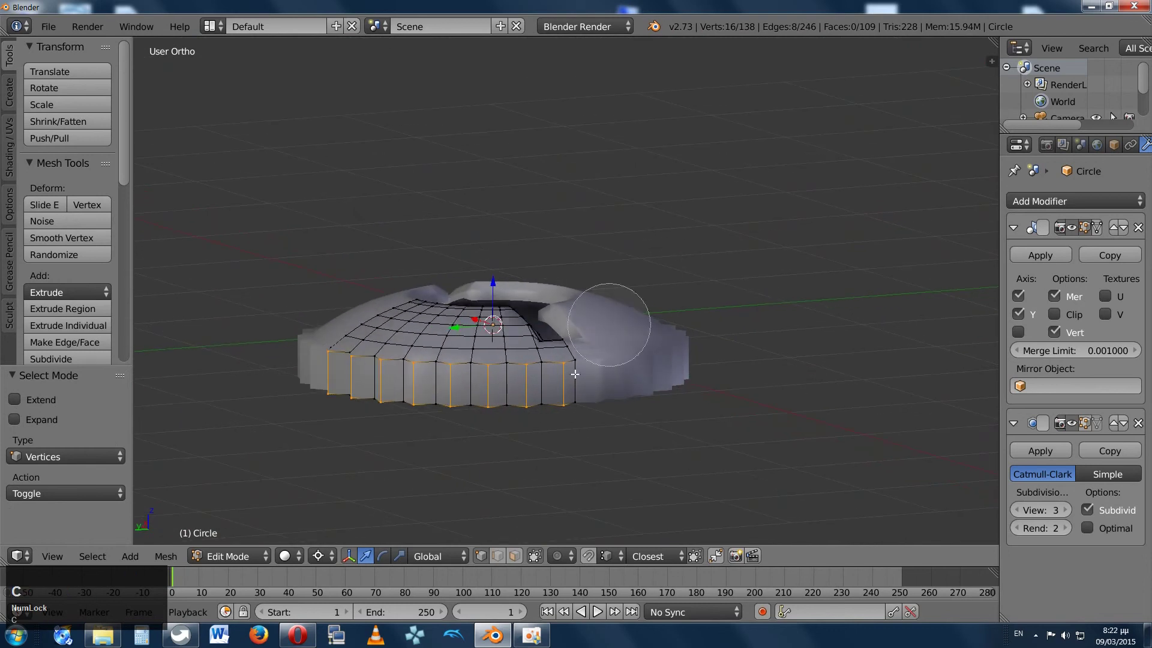
{"action": "middle_click_drag", "start_coordinate": [571, 426], "coordinate": [300, 419]}
{"action": "key", "text": "Escape"}
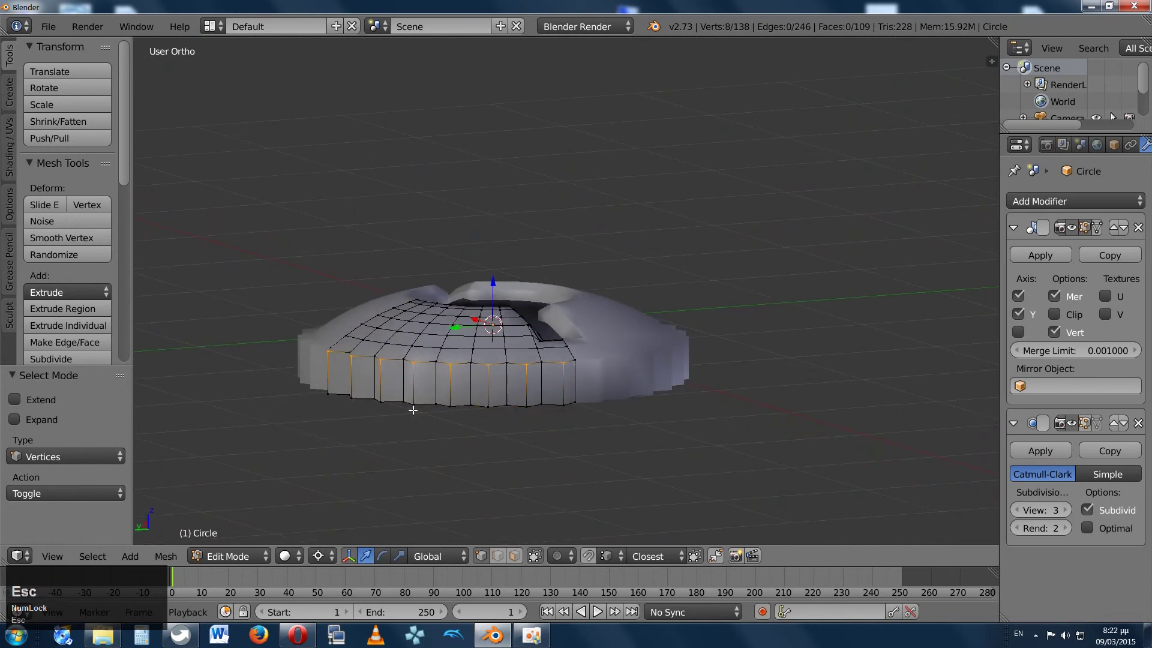
Lower the eight upper tip vertices slightly along Z in front view and check the smoothed shape in Object Mode.
{"action": "middle_click_drag", "start_coordinate": [413, 410], "coordinate": [629, 347]}
{"action": "key", "text": "KP_1"}
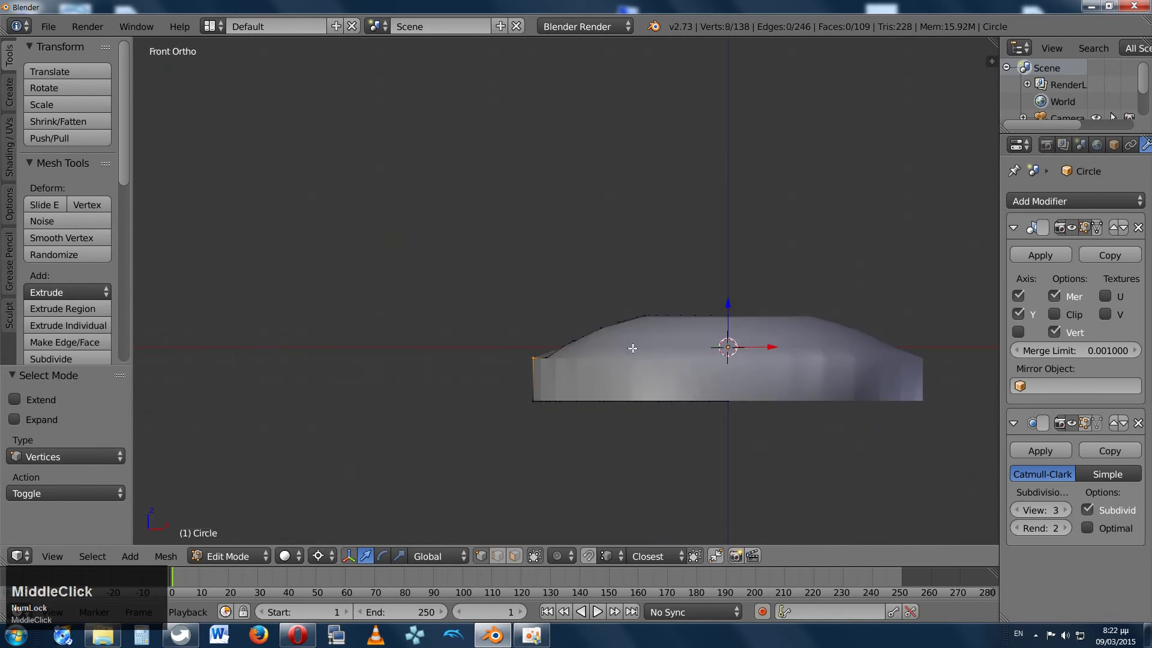
{"action": "left_click_drag", "start_coordinate": [728, 303], "coordinate": [731, 309]}
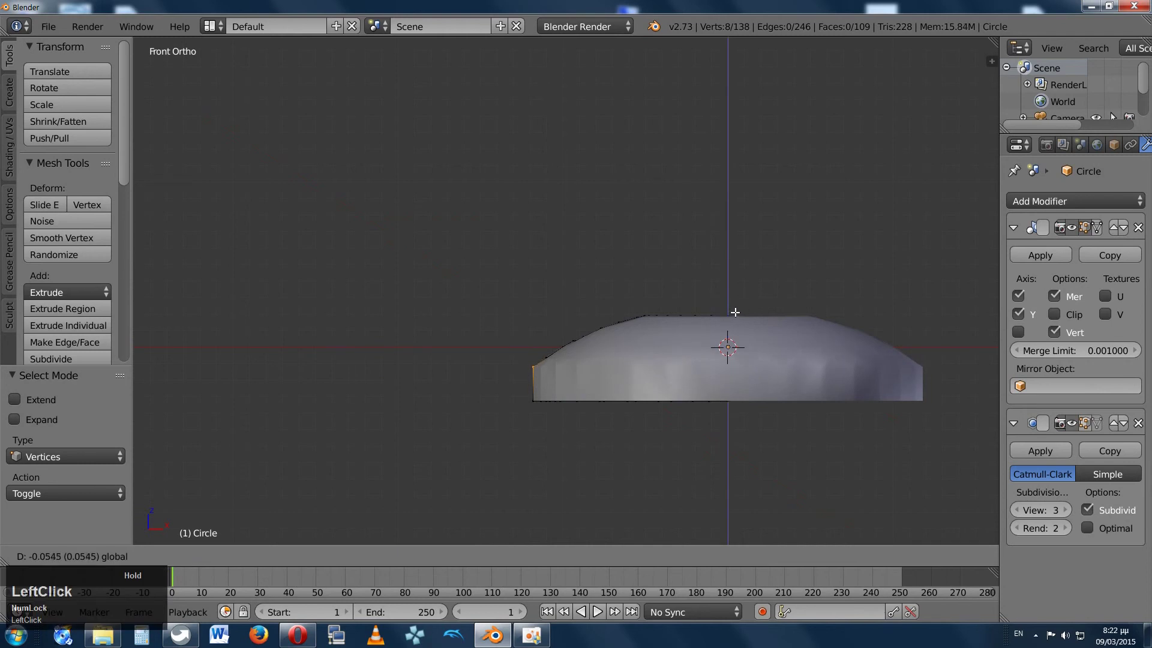
{"action": "left_click_drag", "start_coordinate": [734, 312], "coordinate": [730, 307]}
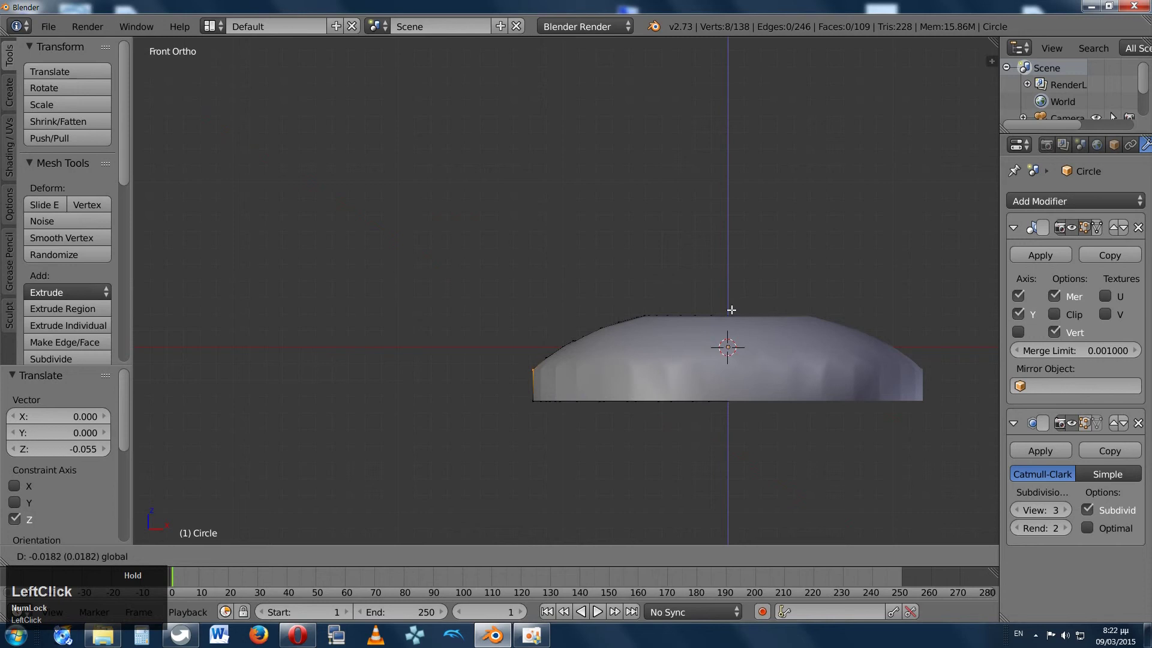
{"action": "left_click_drag", "start_coordinate": [732, 309], "coordinate": [731, 309]}
{"action": "middle_click_drag", "start_coordinate": [731, 309], "coordinate": [366, 322]}
{"action": "key", "text": "Tab"}
{"action": "key", "text": "Tab"}
Add one horizontal loop cut around the toothed side wall, slid close under its zigzag upper edge with Even on.
{"action": "scroll", "coordinate": [696, 346], "scroll_direction": "up", "scroll_amount": 4}
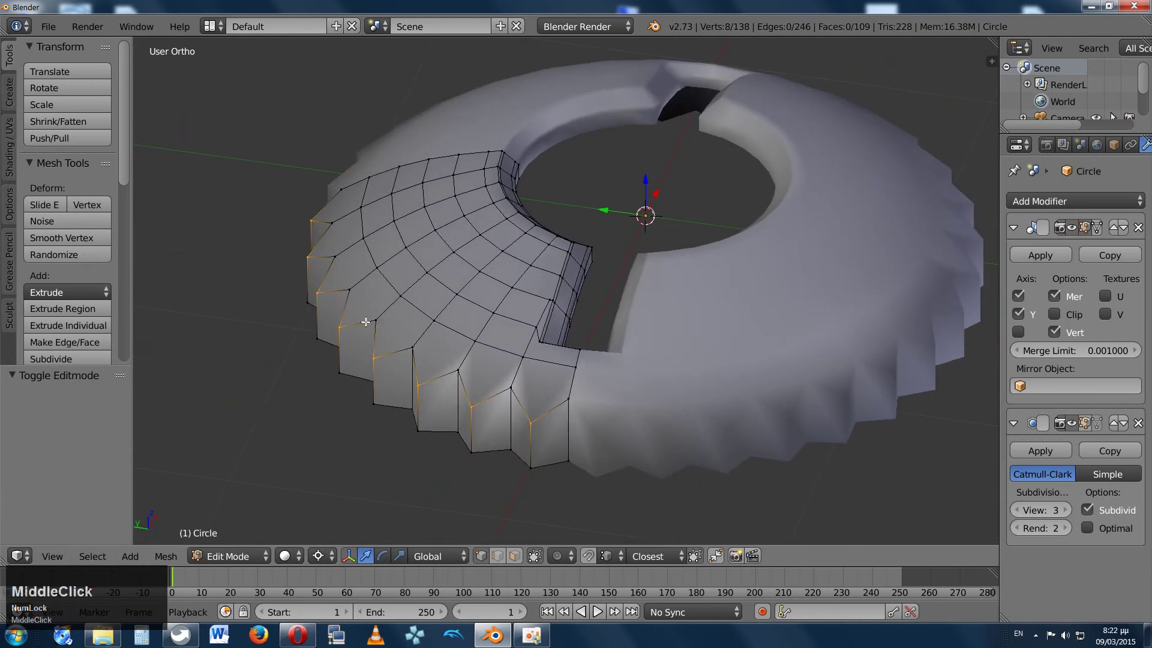
{"action": "key", "text": "k"}
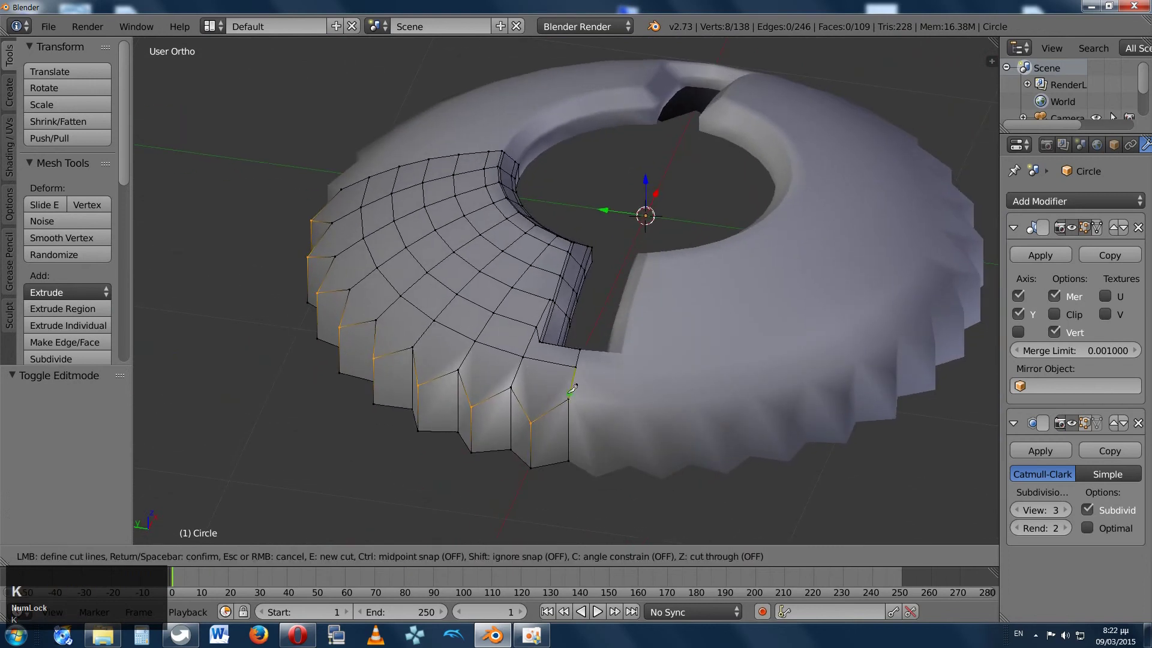
{"action": "key", "text": "Escape"}
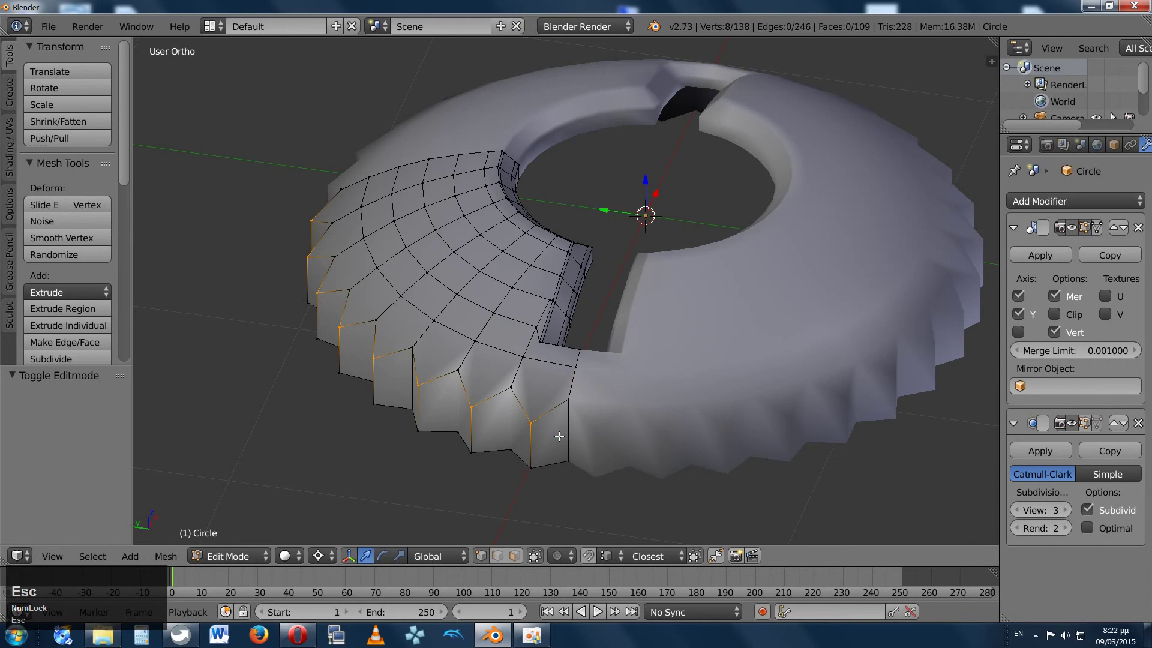
{"action": "key", "text": "ctrl+r"}
{"action": "left_click", "coordinate": [533, 434]}
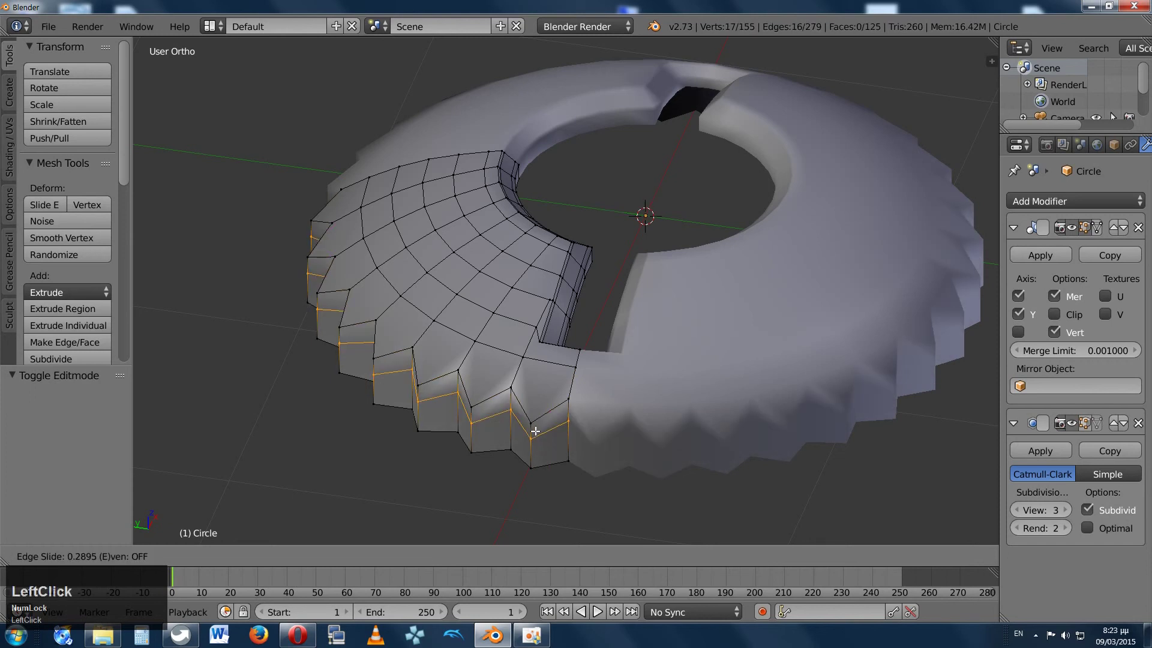
{"action": "key", "text": "e"}
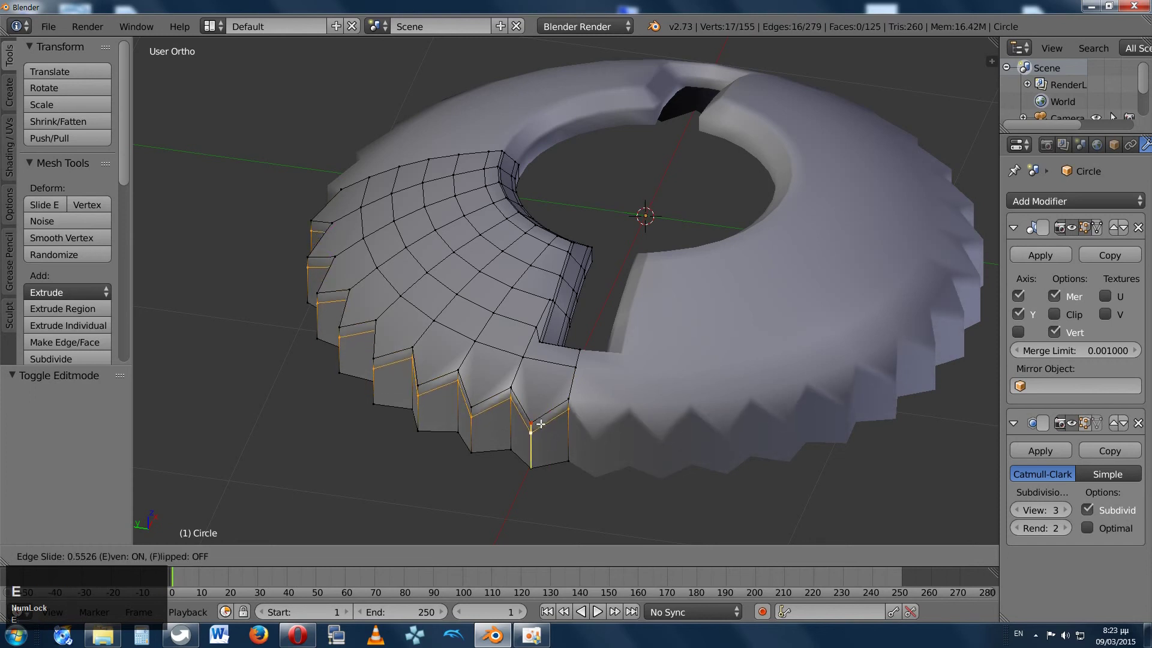
{"action": "left_click", "coordinate": [540, 425]}
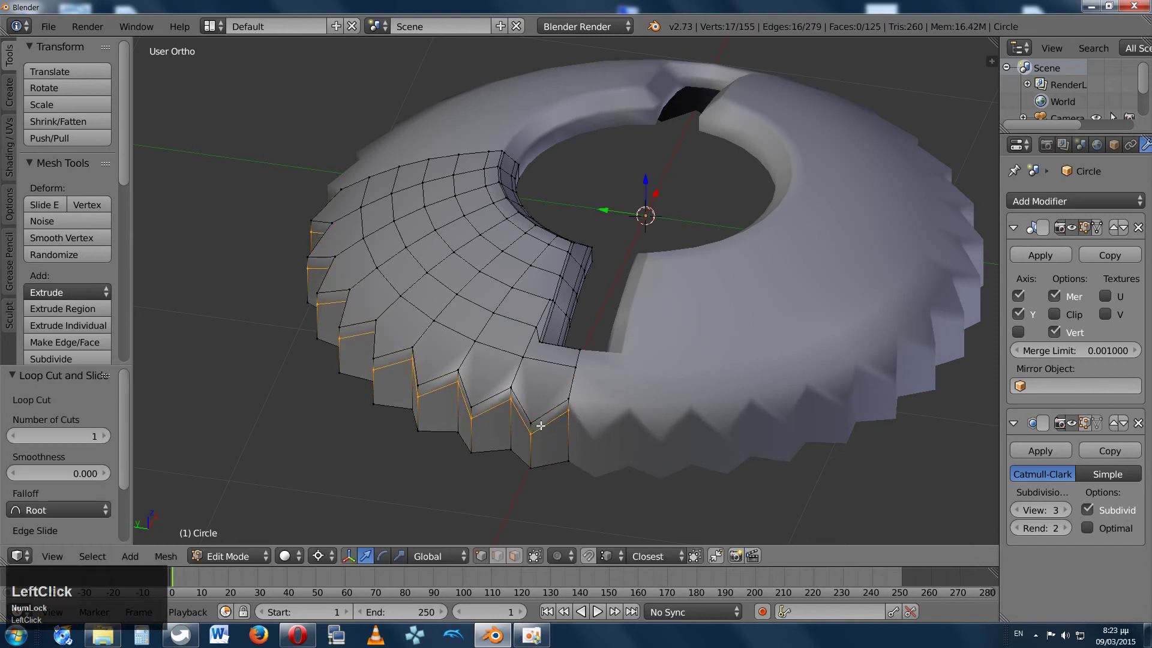
Knife a zigzag cut just above the toothed rim across the whole quarter, ending with a short cut to the seam tooth's tip.
{"action": "key", "text": "k"}
{"action": "left_click", "coordinate": [570, 390]}
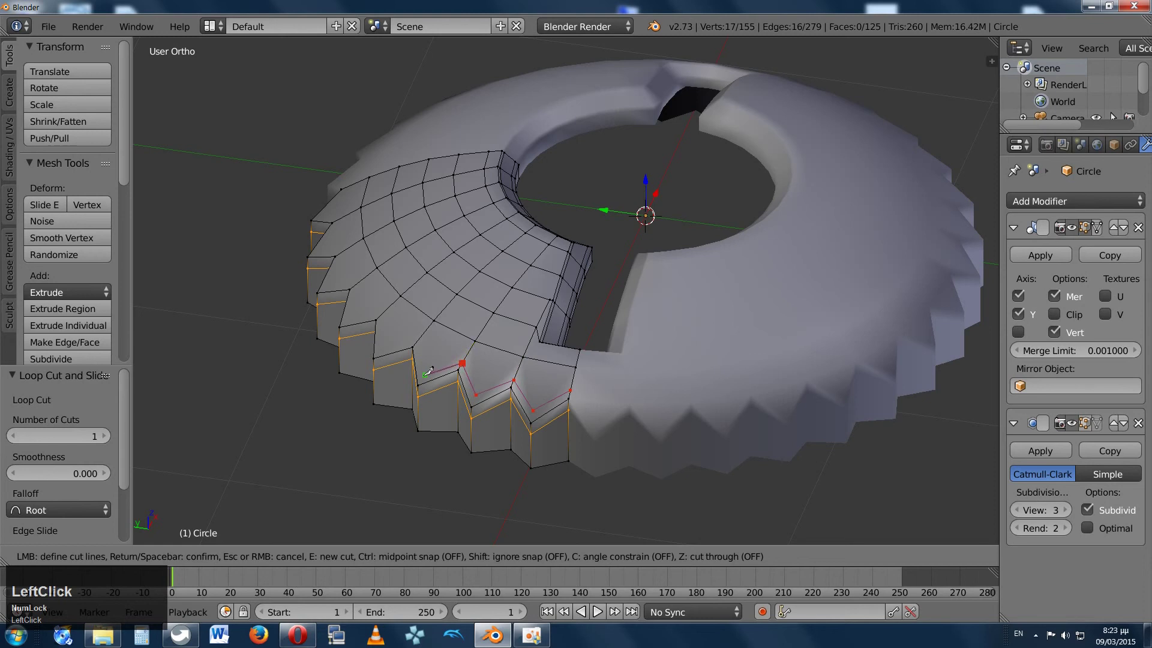
{"action": "middle_click_drag", "start_coordinate": [429, 372], "coordinate": [497, 413]}
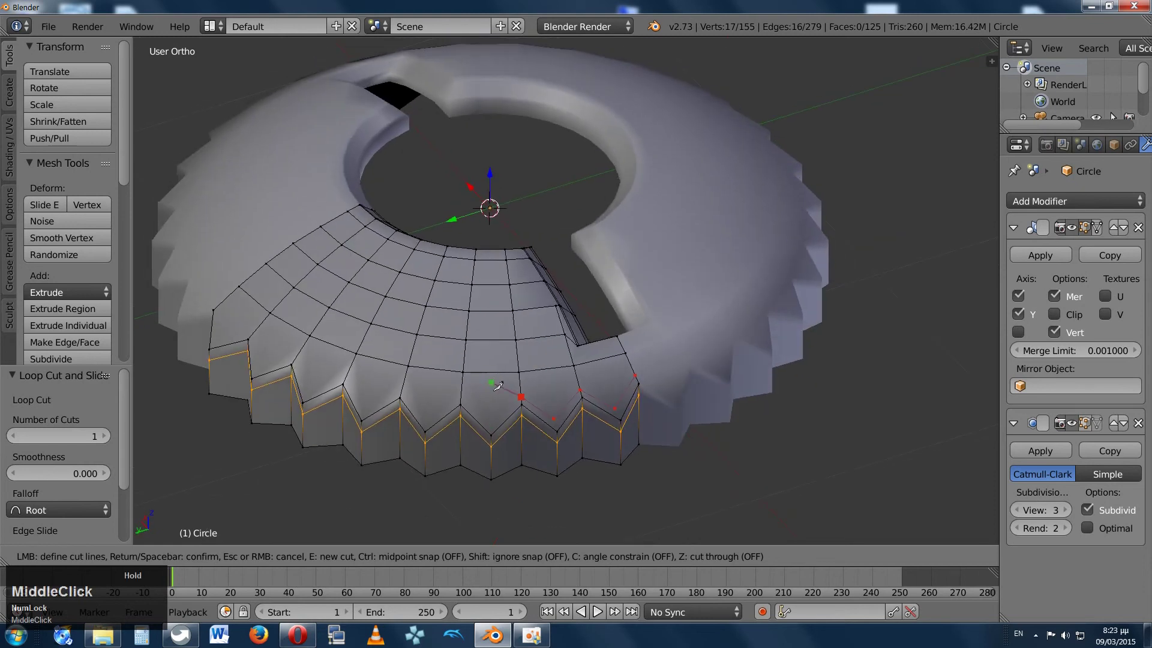
{"action": "left_click", "coordinate": [492, 420]}
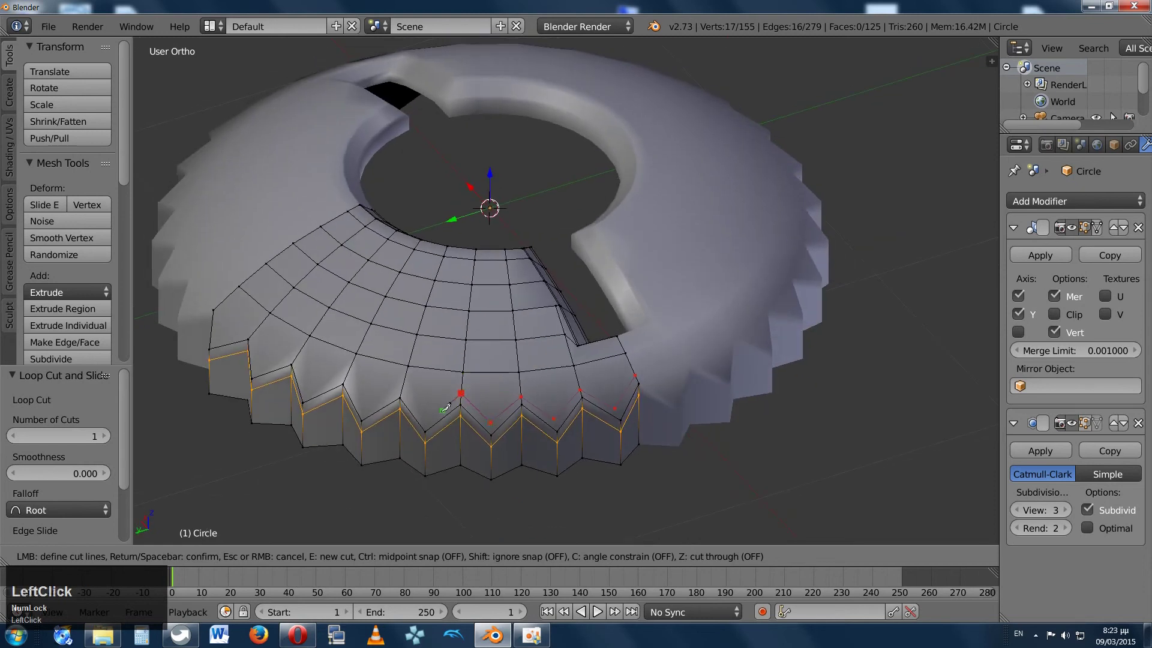
{"action": "left_click", "coordinate": [407, 389]}
{"action": "middle_click_drag", "start_coordinate": [370, 405], "coordinate": [487, 465]}
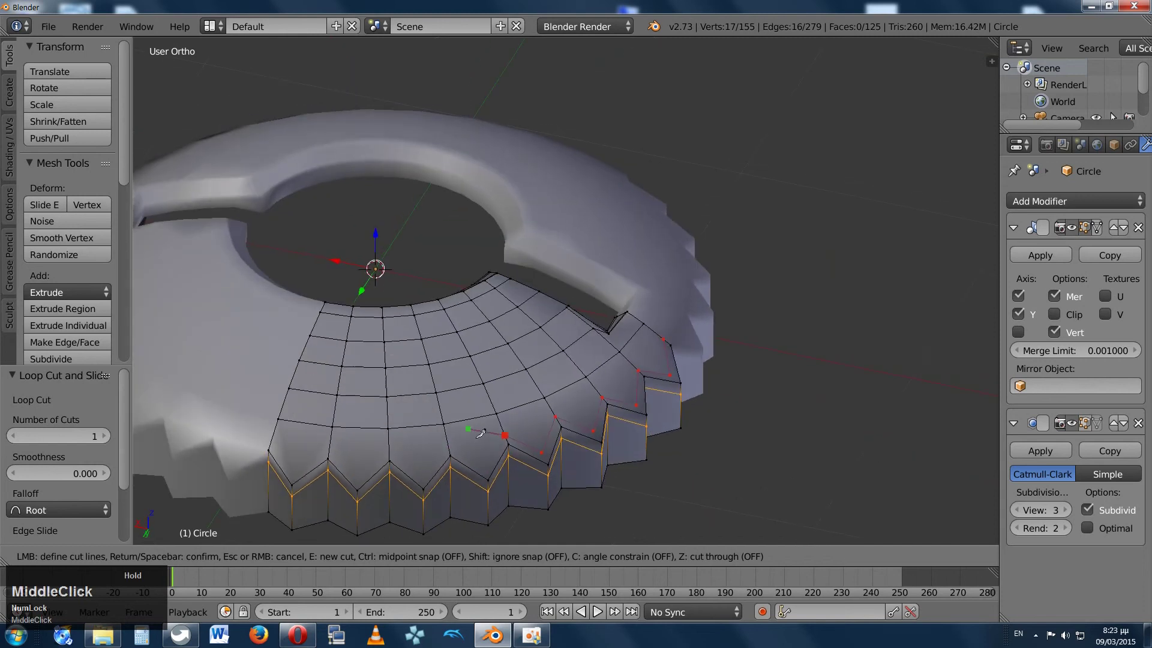
{"action": "left_click", "coordinate": [488, 462]}
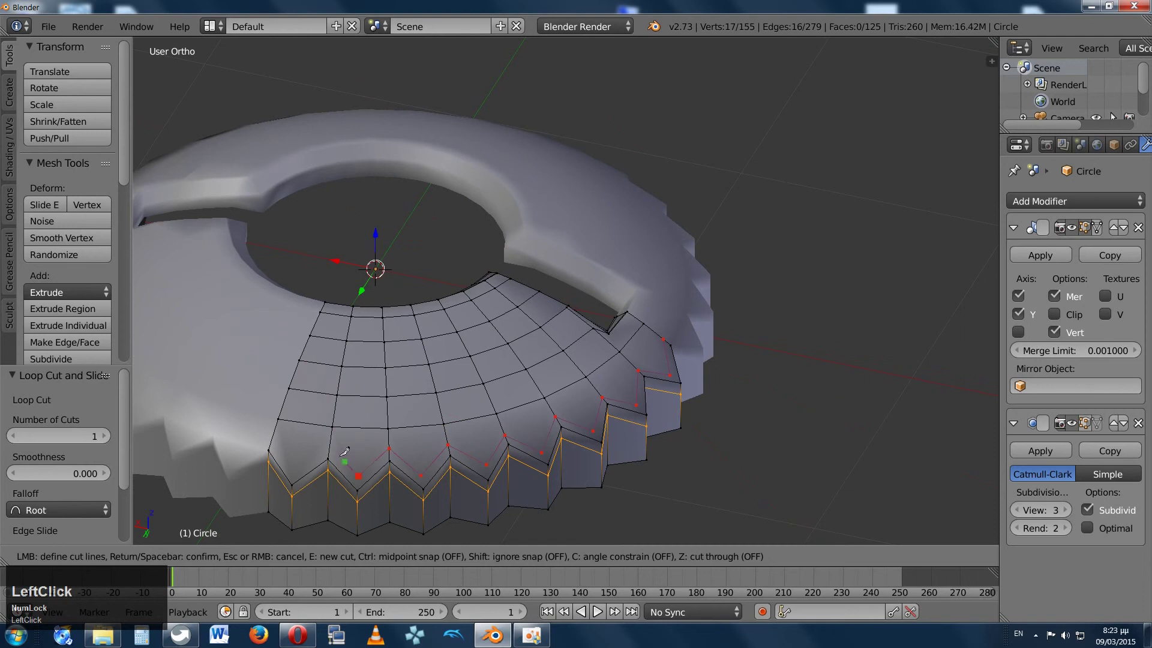
{"action": "middle_click_drag", "start_coordinate": [297, 466], "coordinate": [359, 486]}
{"action": "left_click", "coordinate": [361, 489]}
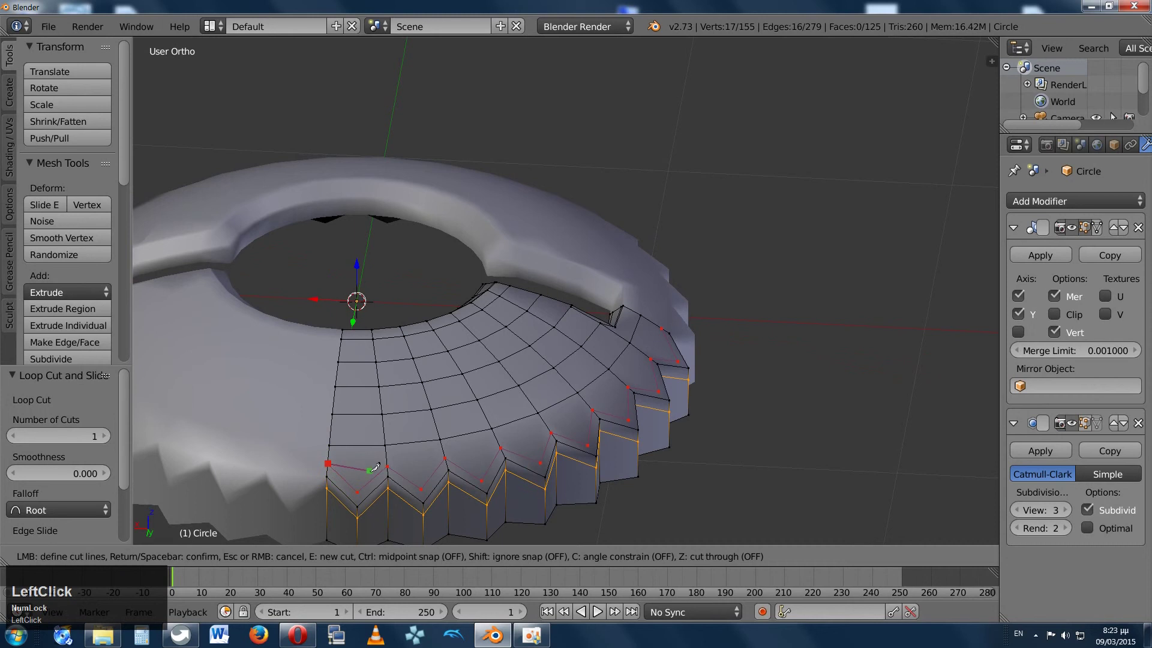
{"action": "left_click", "coordinate": [359, 491]}
{"action": "key", "text": "Return"}
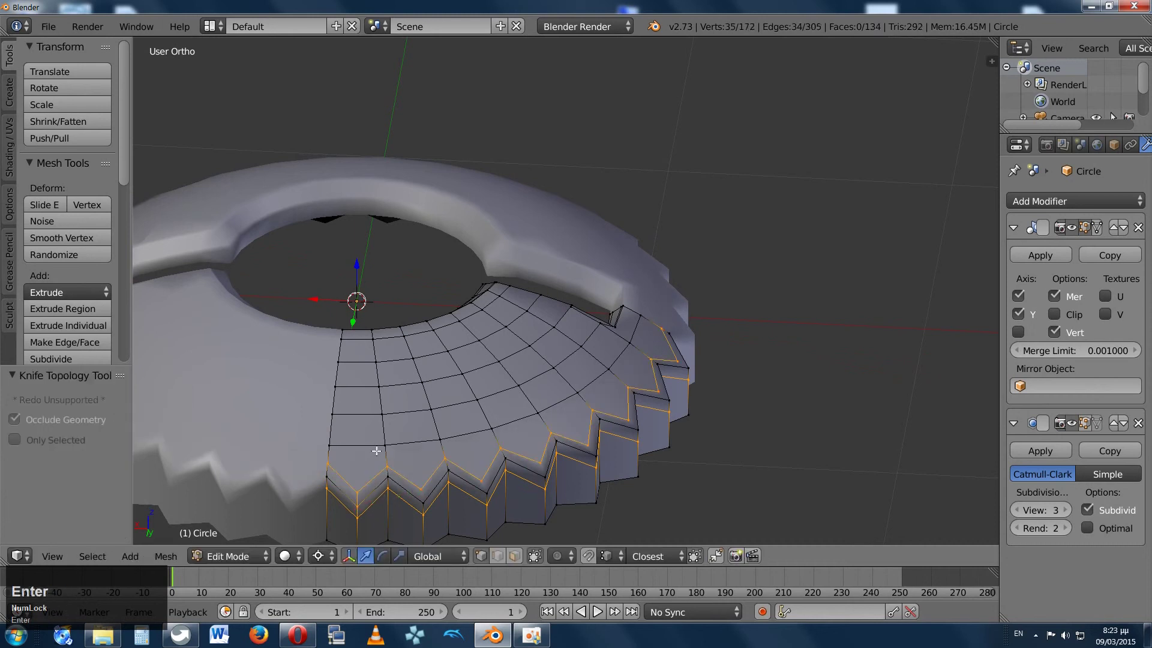
Connect the knife-cut vertex to the tip vertex below it on four neighbouring teeth, starting beside the seam tooth.
{"action": "middle_click_drag", "start_coordinate": [376, 451], "coordinate": [393, 454]}
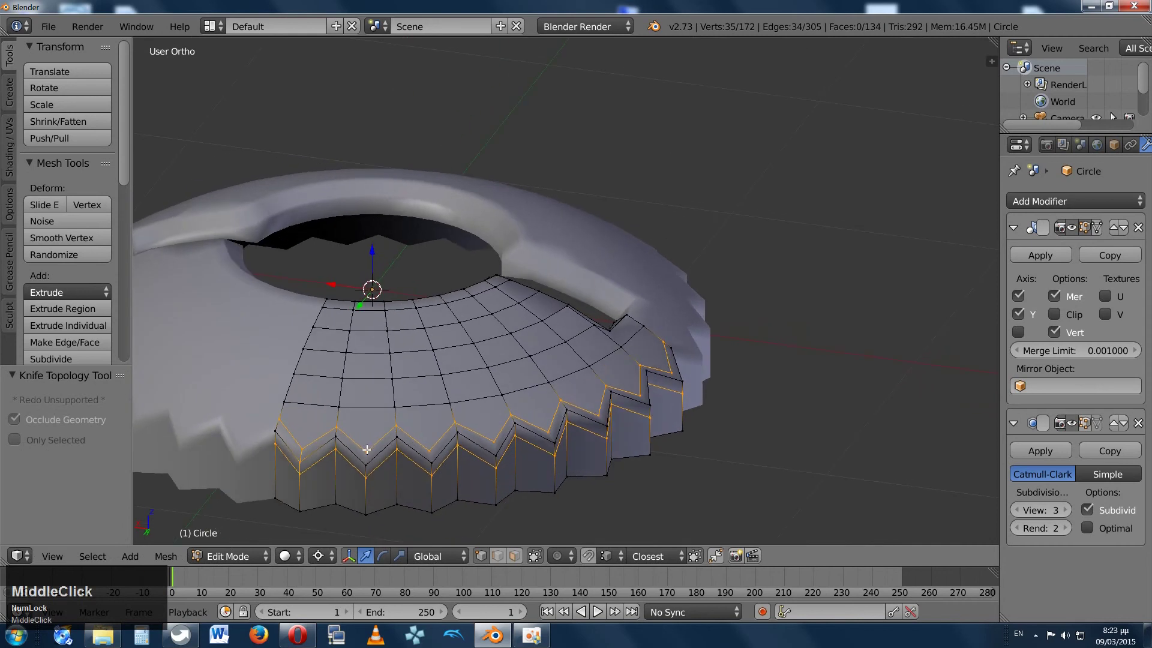
{"action": "right_click", "coordinate": [366, 449]}
{"action": "right_click", "coordinate": [368, 462], "text": "shift"}
{"action": "right_click", "coordinate": [431, 448]}
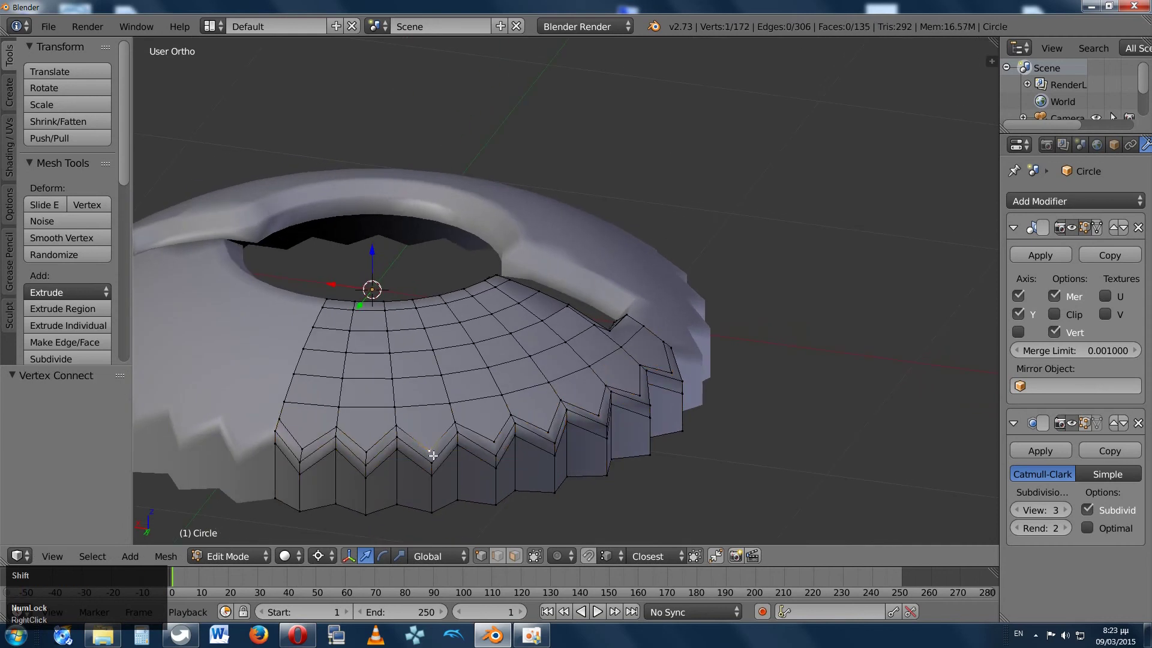
{"action": "right_click", "coordinate": [430, 462], "text": "shift"}
{"action": "key", "text": "j"}
{"action": "right_click", "coordinate": [493, 444]}
{"action": "right_click", "coordinate": [496, 457], "text": "shift"}
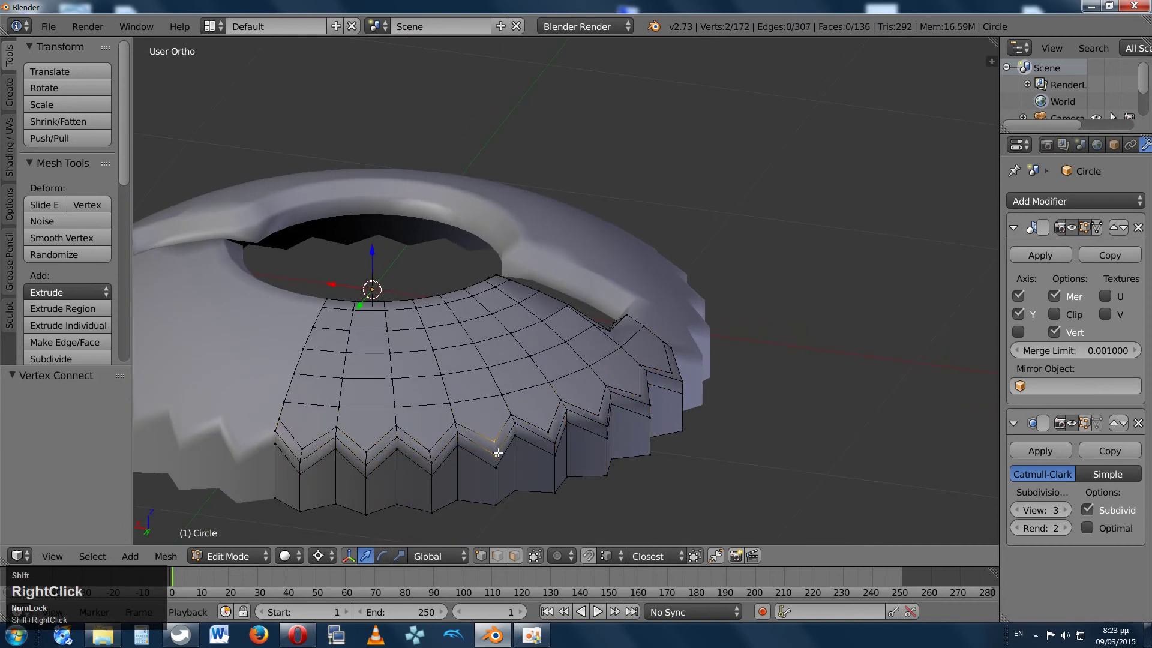
{"action": "key", "text": "j"}
{"action": "right_click", "coordinate": [553, 435]}
{"action": "right_click", "coordinate": [553, 448], "text": "shift"}
{"action": "key", "text": "j"}
Connect the same vertex pairs on the remaining three teeth near the slot and return to Object Mode.
{"action": "middle_click_drag", "start_coordinate": [554, 448], "coordinate": [479, 420]}
{"action": "right_click", "coordinate": [472, 412]}
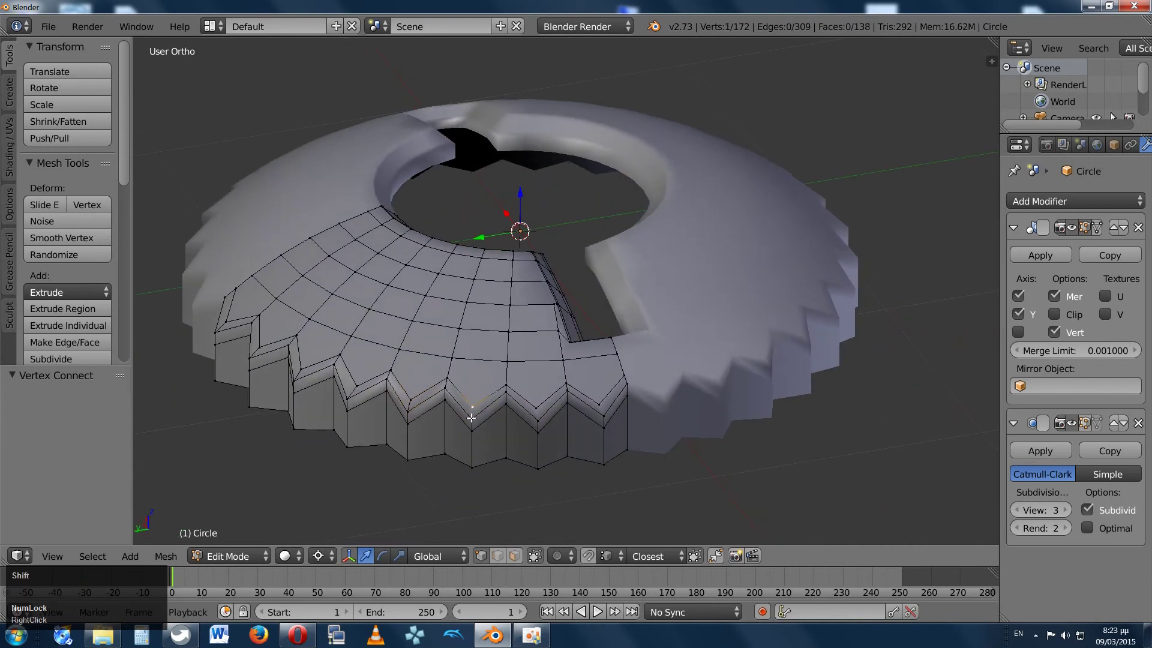
{"action": "right_click", "coordinate": [542, 417], "text": "shift"}
{"action": "key", "text": "j"}
{"action": "right_click", "coordinate": [600, 403]}
{"action": "right_click", "coordinate": [606, 416], "text": "shift"}
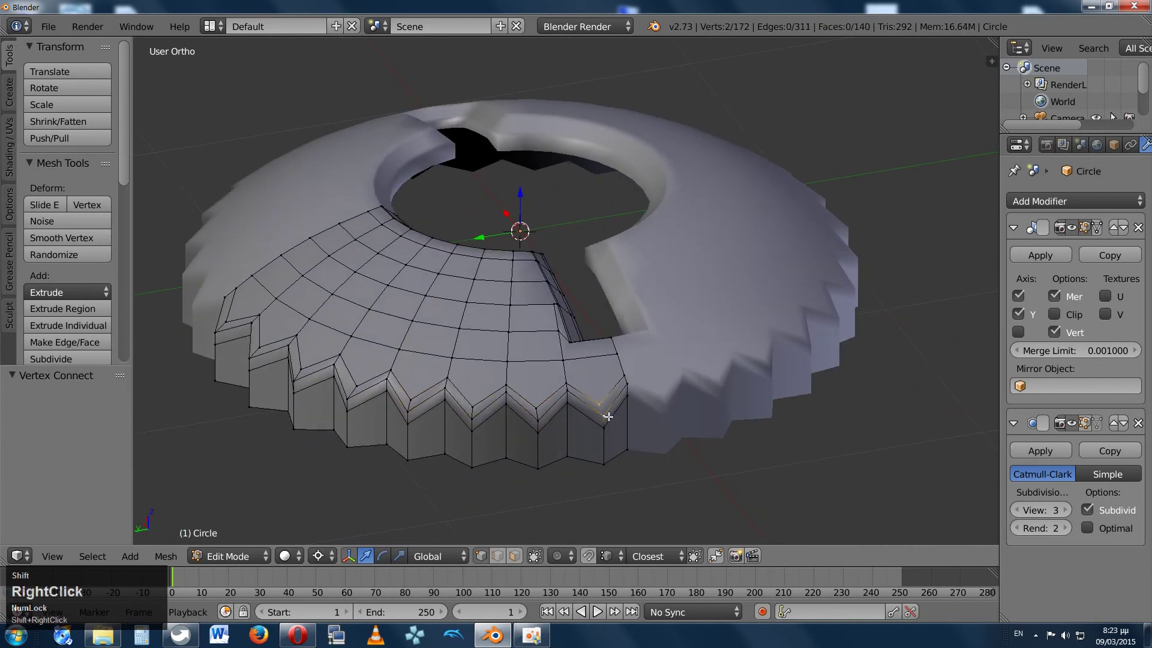
{"action": "key", "text": "j"}
{"action": "key", "text": "Tab"}
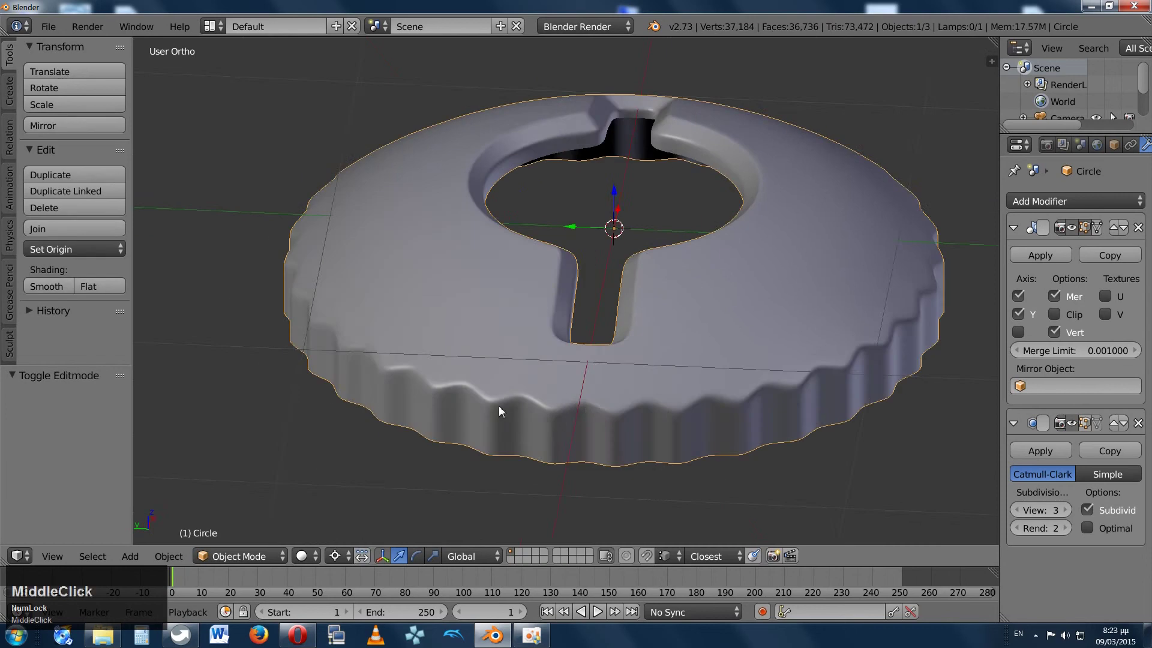
Select the eight knife-cut vertices just above the tooth tips and nudge them slightly along the global Z axis.
{"action": "middle_click_drag", "start_coordinate": [499, 405], "coordinate": [538, 418]}
{"action": "key", "text": "Tab"}
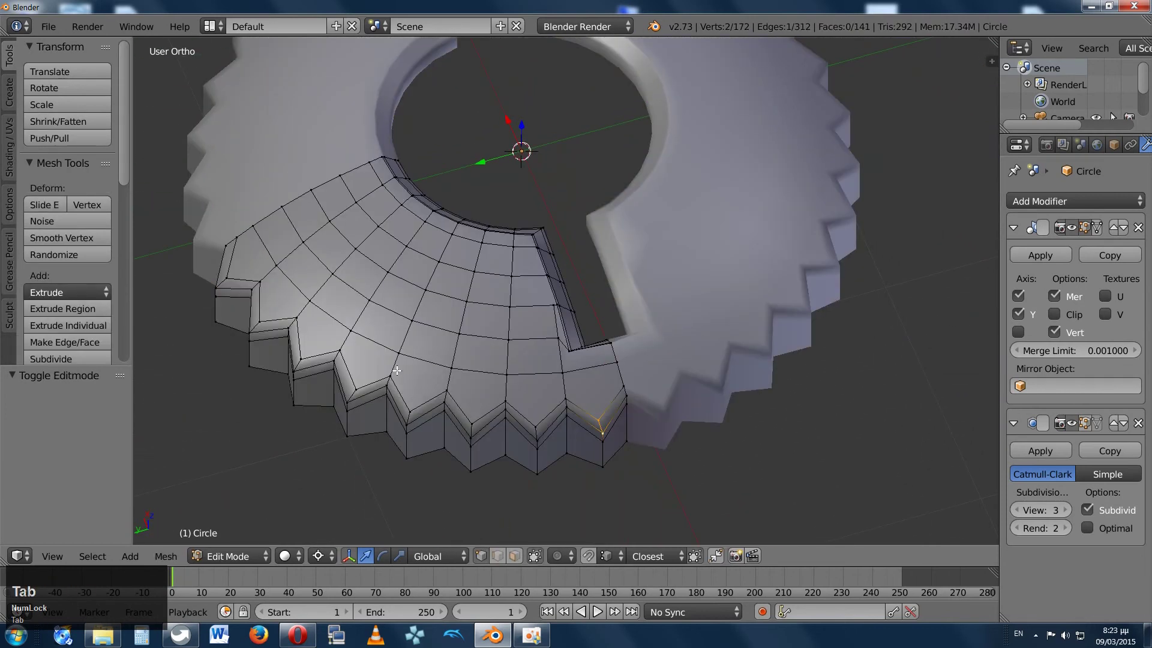
{"action": "key", "text": "Tab"}
{"action": "middle_click_drag", "start_coordinate": [396, 370], "coordinate": [620, 414]}
{"action": "key", "text": "Tab"}
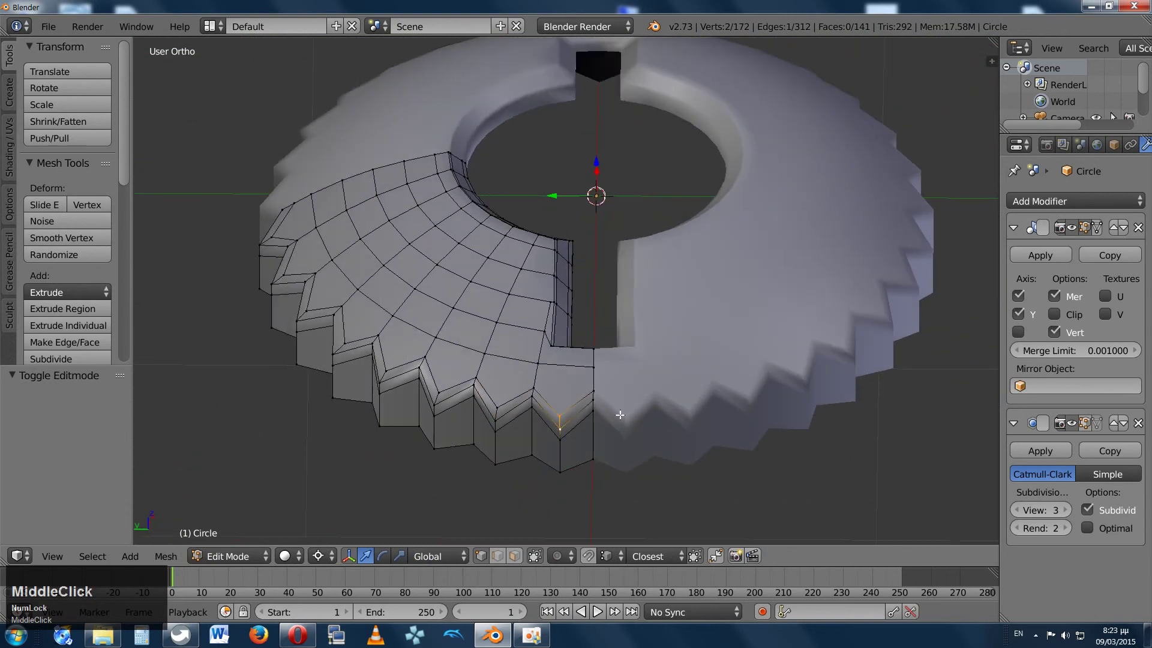
{"action": "right_click", "coordinate": [563, 413]}
{"action": "right_click", "coordinate": [499, 408], "text": "shift"}
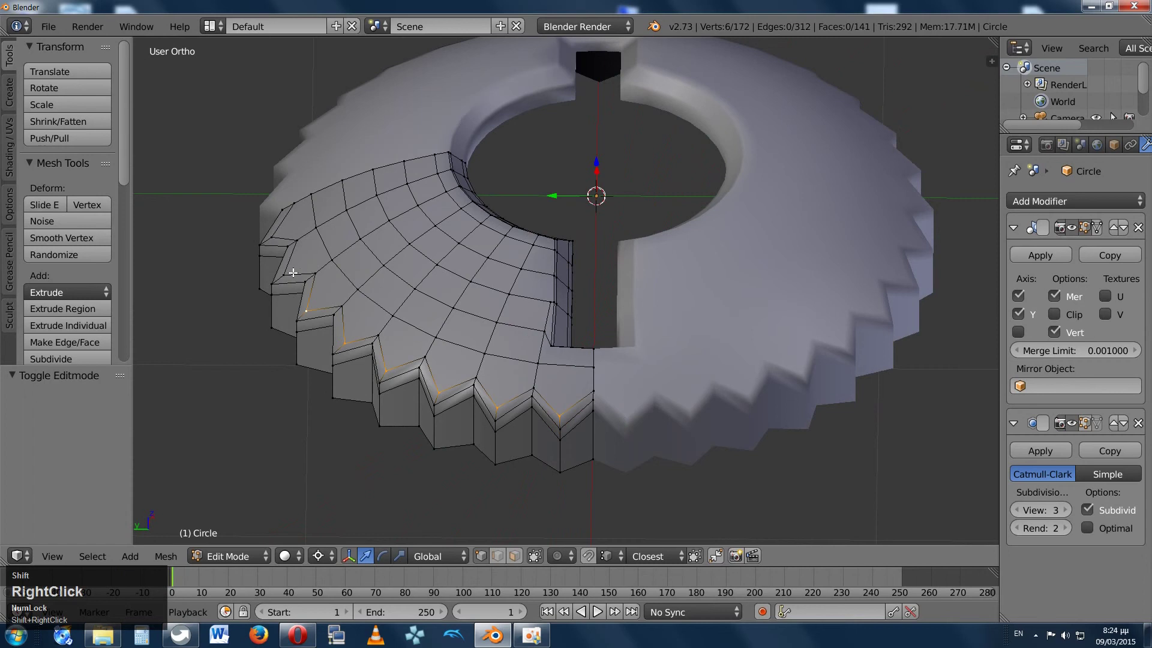
{"action": "middle_click_drag", "start_coordinate": [490, 304], "coordinate": [406, 257]}
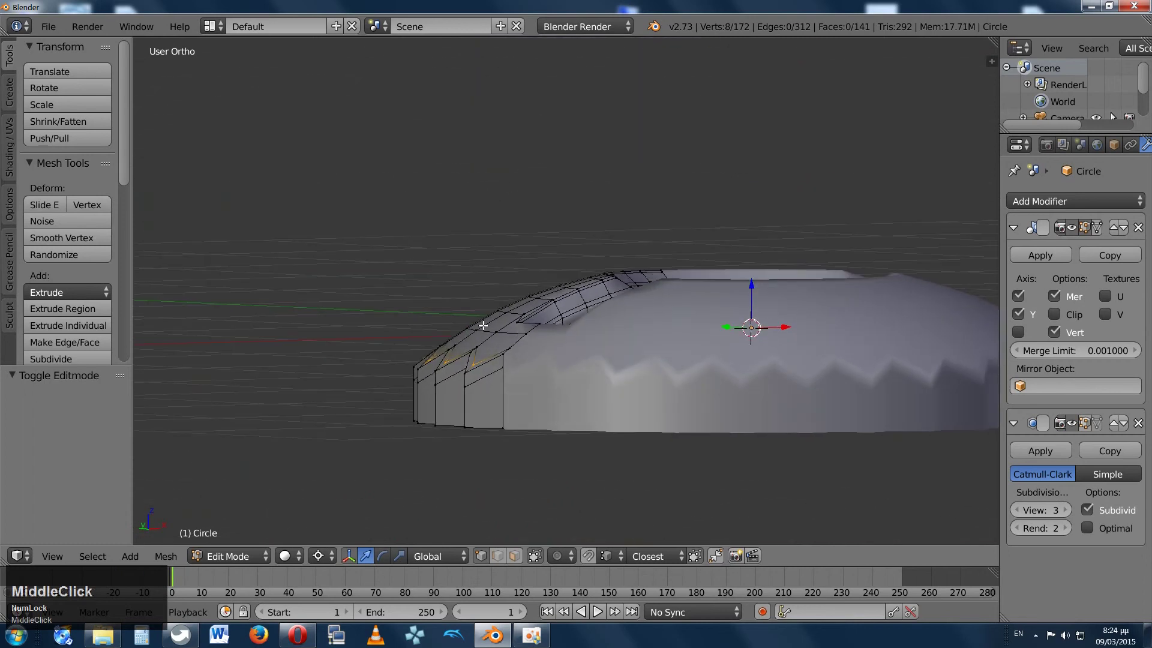
{"action": "key", "text": "g"}
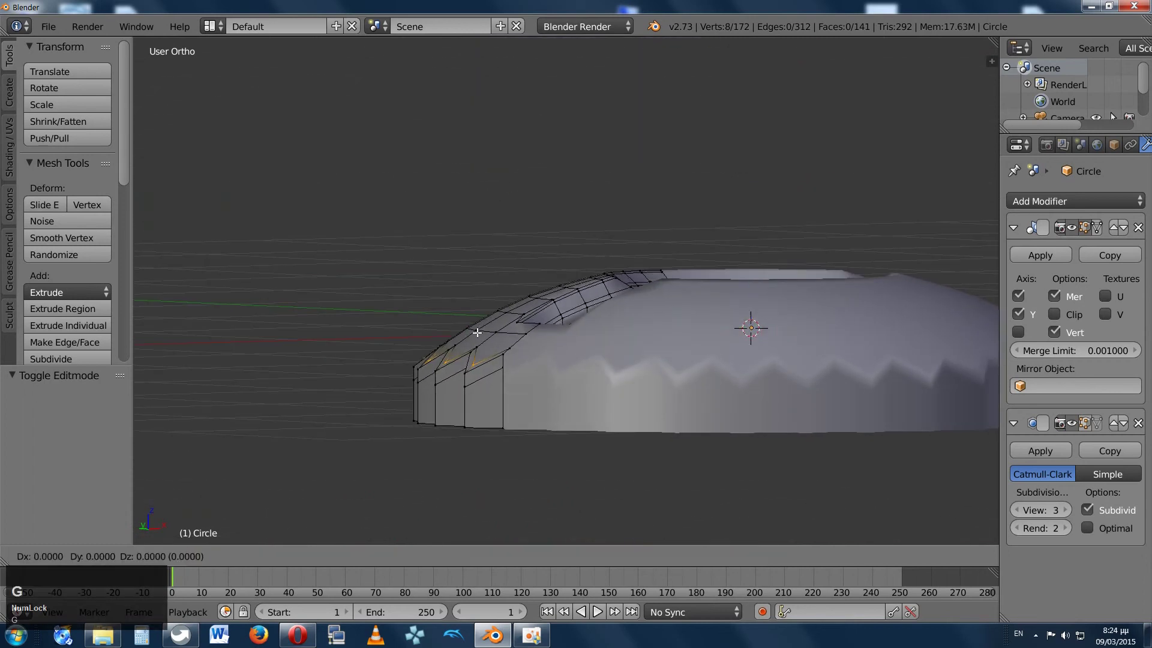
{"action": "key", "text": "z"}
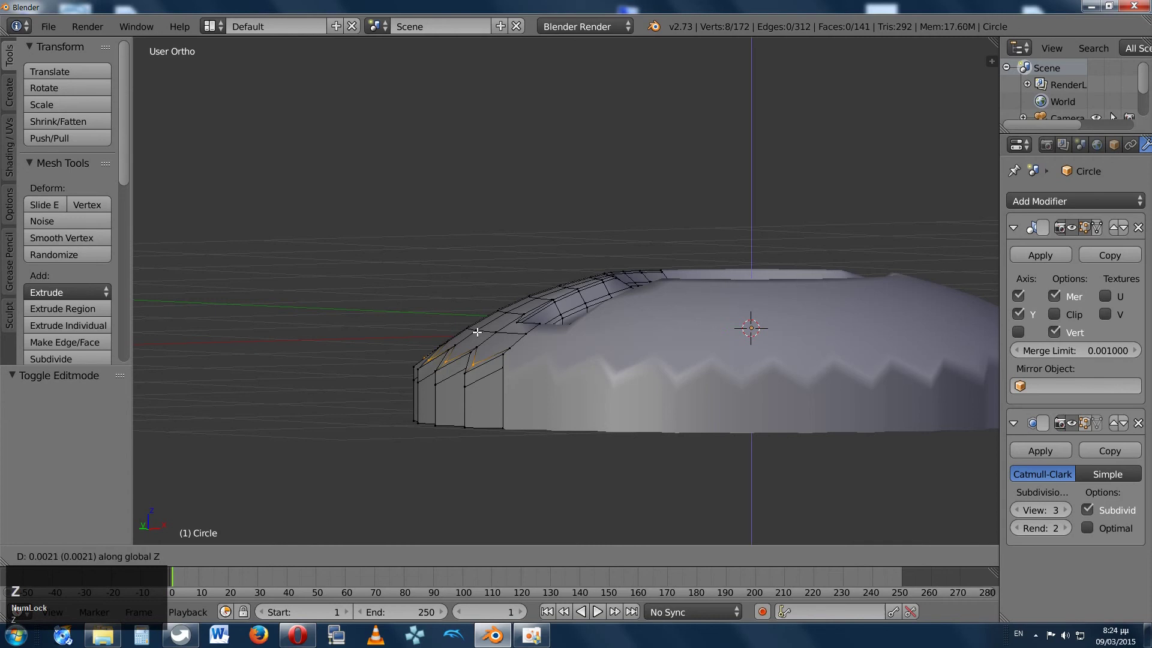
{"action": "left_click", "coordinate": [474, 332]}
{"action": "key", "text": "Tab"}
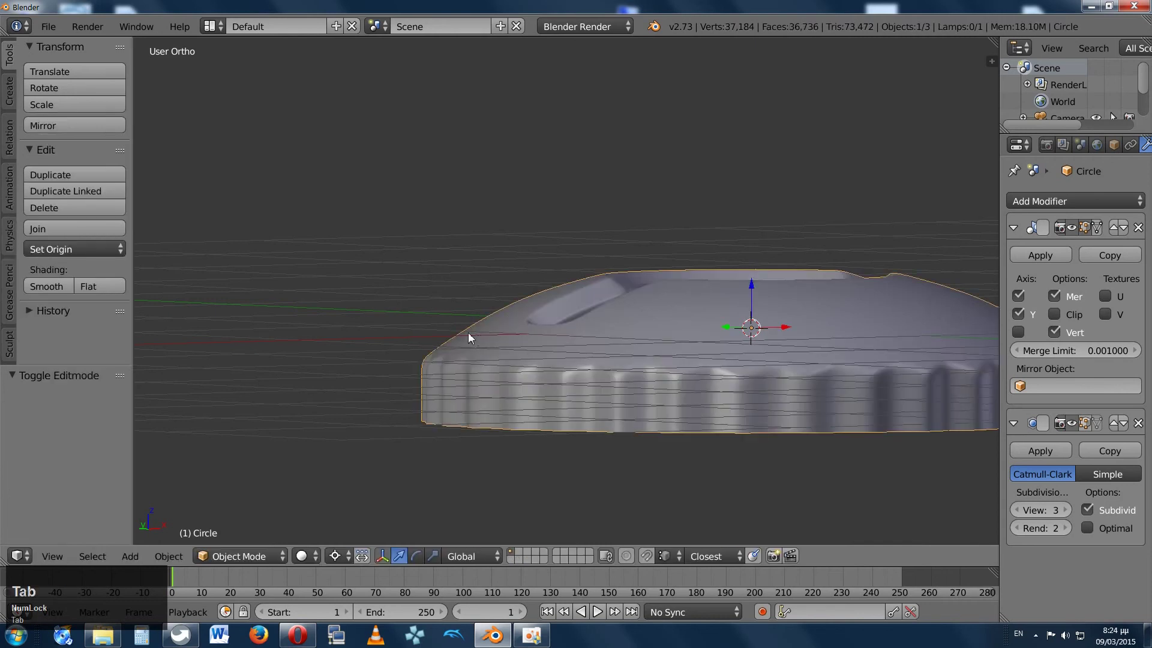
Inspect the smoothed toothed rim from several angles, comparing the subdivided surface with the editable mesh.
{"action": "middle_click_drag", "start_coordinate": [468, 333], "coordinate": [541, 416]}
{"action": "middle_click_drag", "start_coordinate": [588, 354], "coordinate": [462, 307]}
{"action": "key", "text": "Tab"}
{"action": "key", "text": "Tab"}
{"action": "scroll", "coordinate": [585, 345], "scroll_direction": "down", "scroll_amount": 5}
{"action": "key", "text": "Tab"}
{"action": "middle_click_drag", "start_coordinate": [464, 375], "coordinate": [450, 399]}
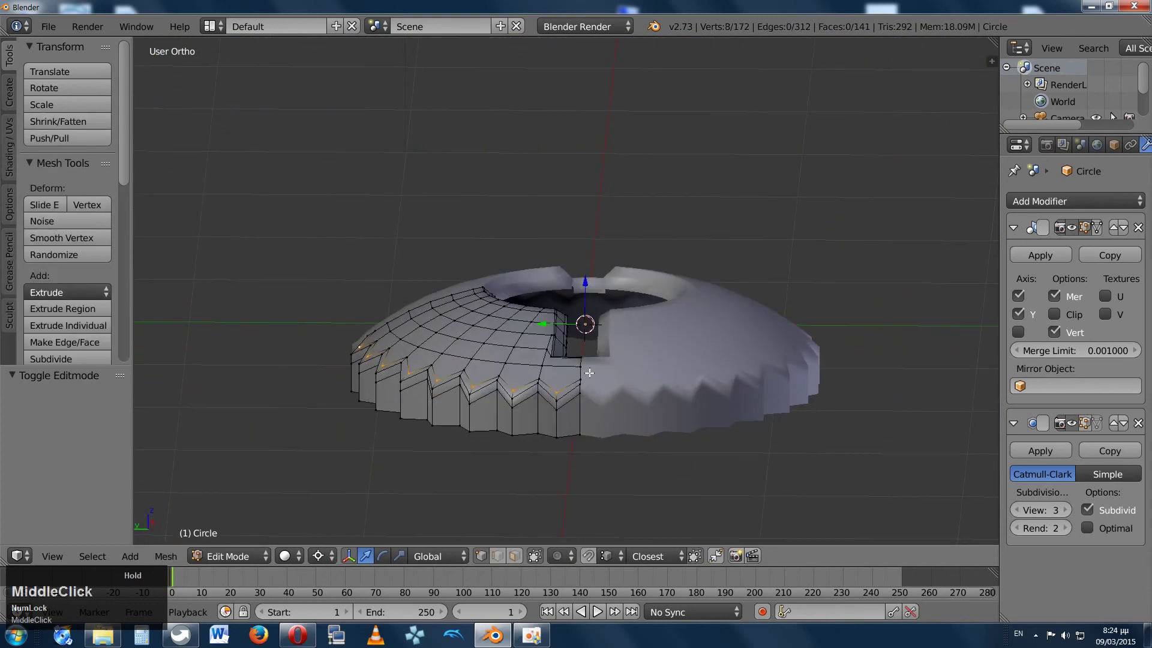
{"action": "key", "text": "Tab"}
{"action": "scroll", "coordinate": [447, 407], "scroll_direction": "down", "scroll_amount": 2}
Move the bottom edge loop of the toothed side wall down about 0.56 along Z to make the wall taller.
{"action": "key", "text": "Tab"}
{"action": "key", "text": "a"}
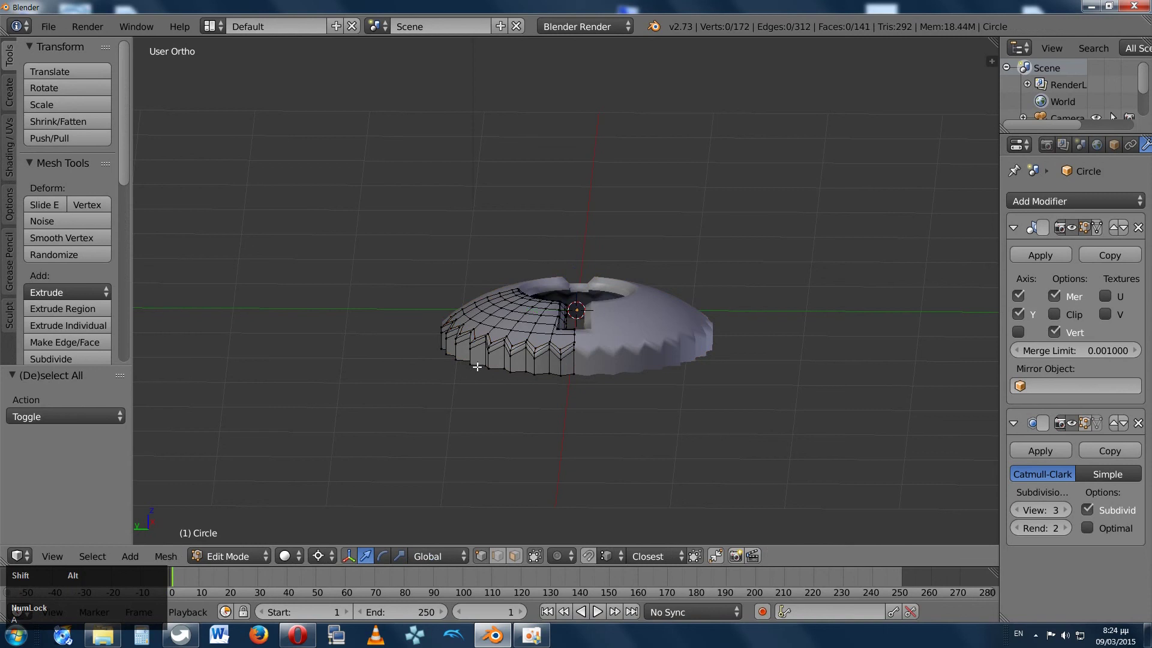
{"action": "right_click", "coordinate": [483, 366], "text": "alt+shift"}
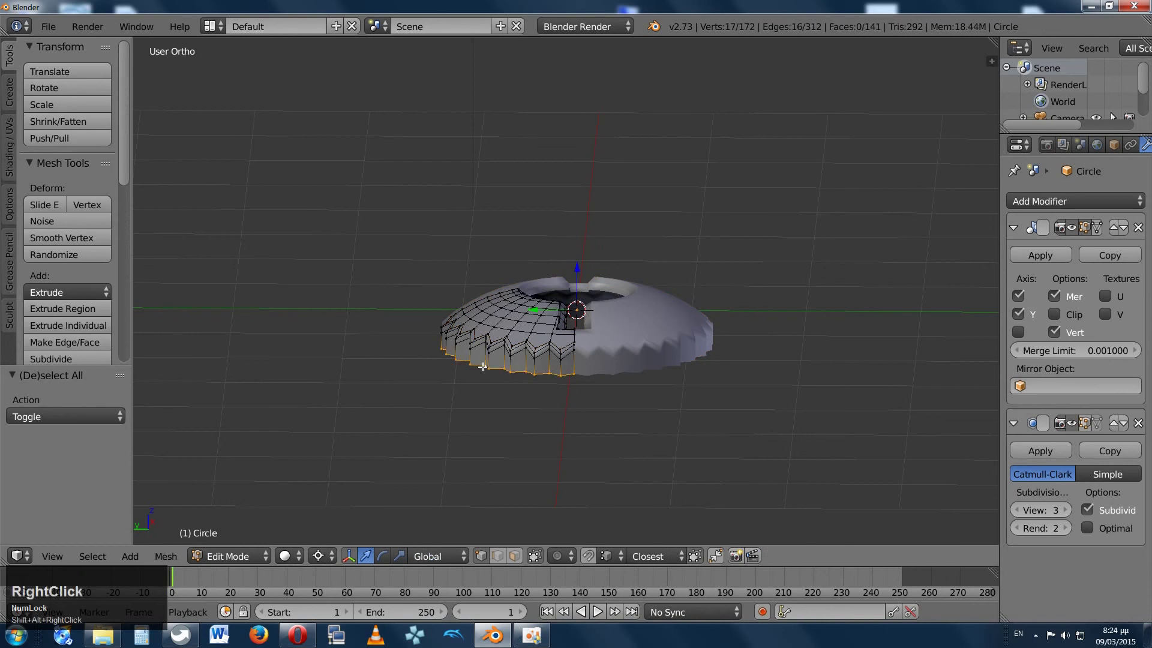
{"action": "key", "text": "g"}
{"action": "key", "text": "z"}
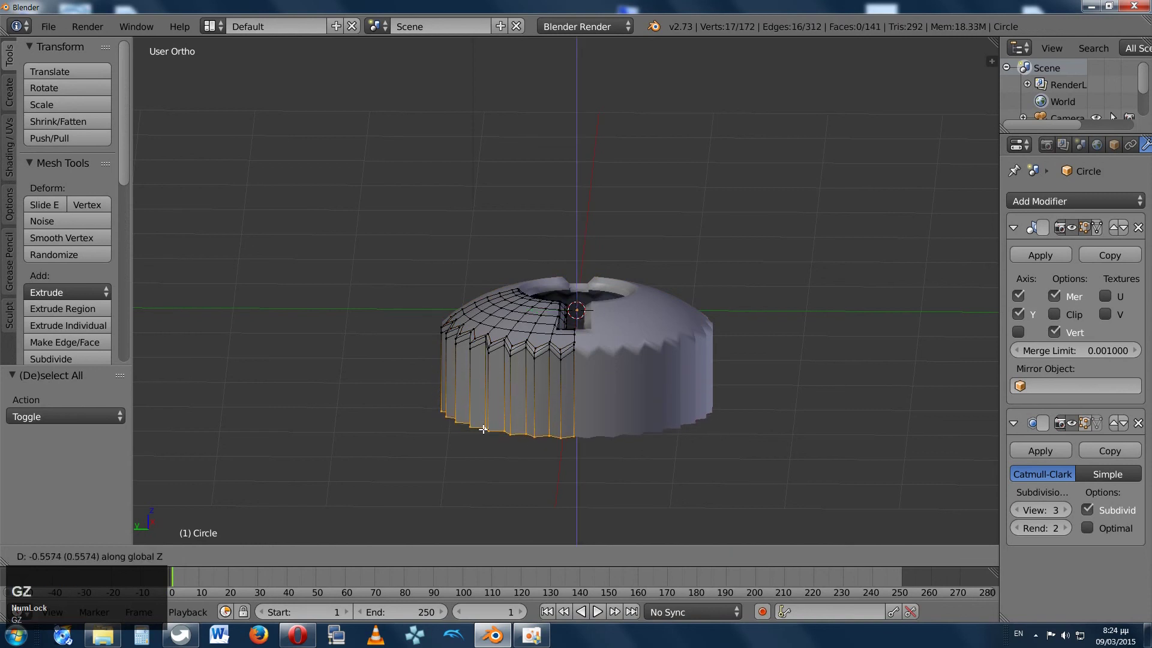
{"action": "left_click", "coordinate": [483, 429]}
{"action": "key", "text": "Tab"}
Knife a cut close along the slot's long upper edge to the hole corner and down the wall beside that corner.
{"action": "middle_click_drag", "start_coordinate": [524, 319], "coordinate": [618, 327]}
{"action": "scroll", "coordinate": [447, 330], "scroll_direction": "up", "scroll_amount": 4}
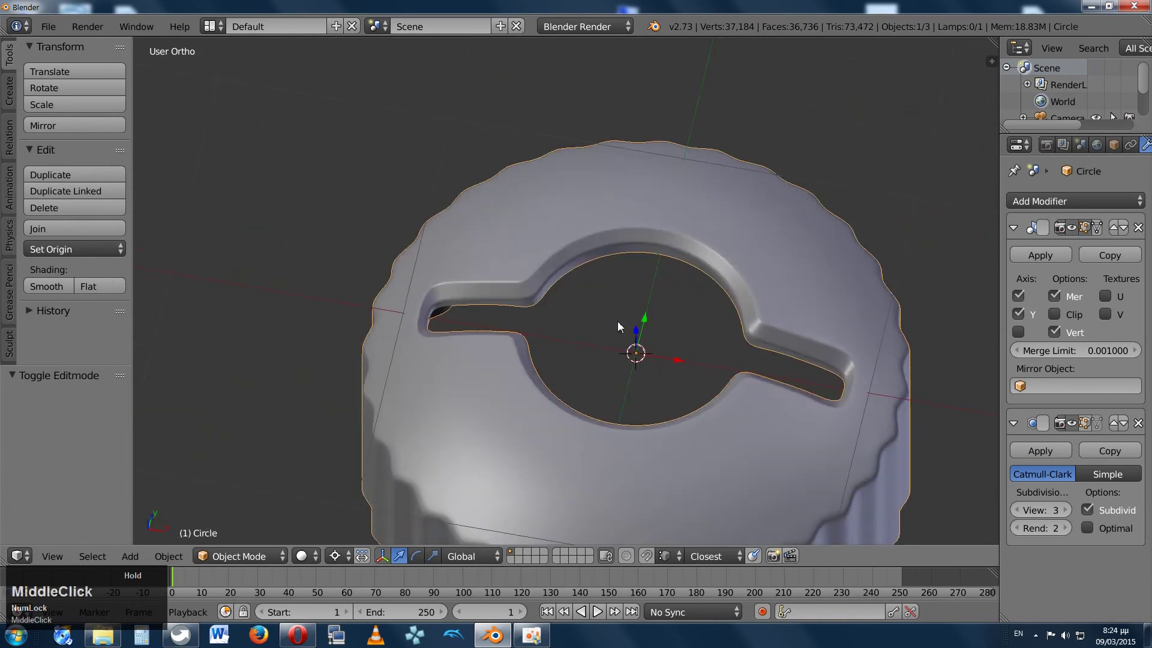
{"action": "key", "text": "Tab"}
{"action": "scroll", "coordinate": [540, 290], "scroll_direction": "up", "scroll_amount": 4}
{"action": "middle_click_drag", "start_coordinate": [537, 290], "coordinate": [420, 297]}
{"action": "scroll", "coordinate": [420, 297], "scroll_direction": "up", "scroll_amount": 2}
{"action": "middle_click_drag", "start_coordinate": [335, 291], "coordinate": [370, 284], "text": "shift"}
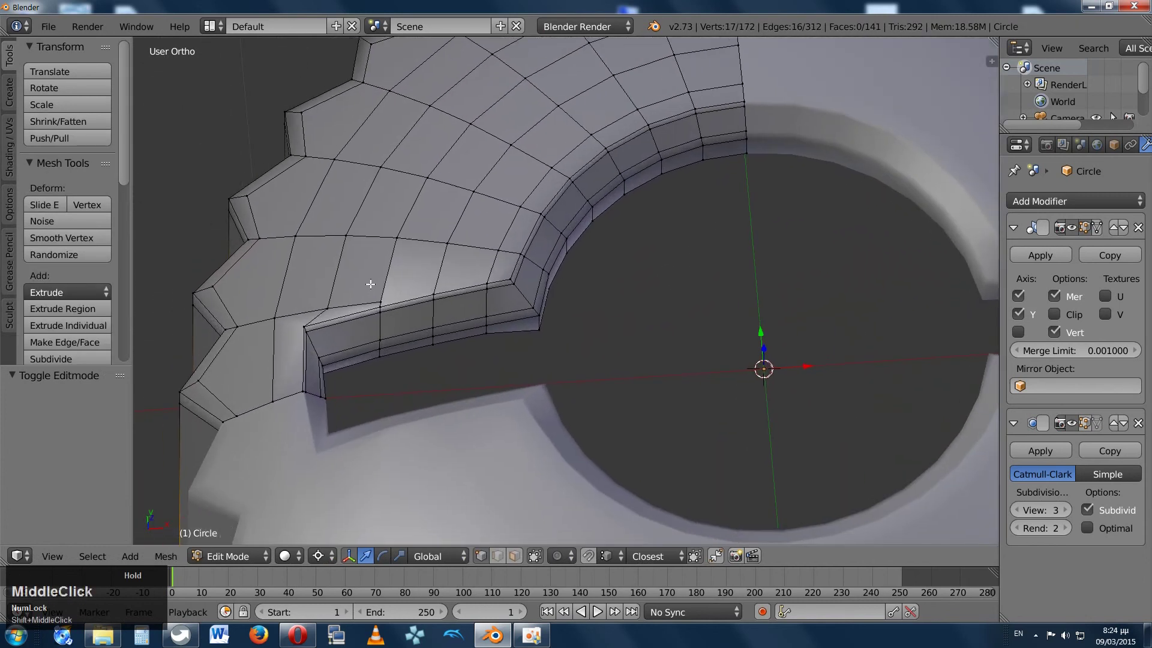
{"action": "key", "text": "k"}
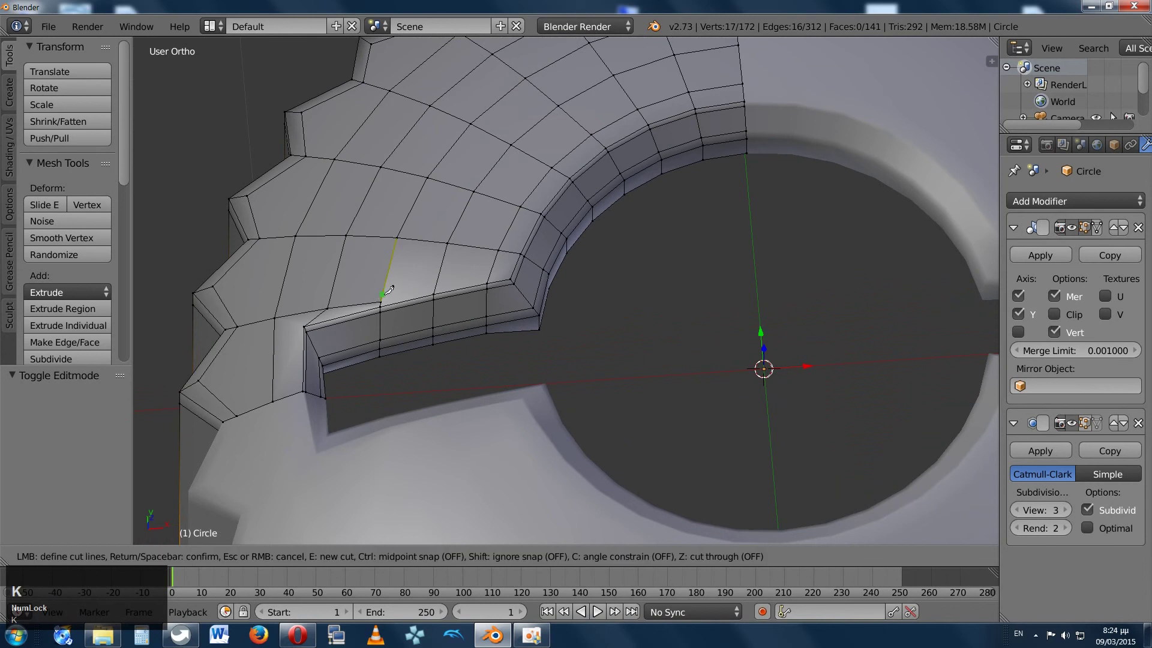
{"action": "left_click", "coordinate": [382, 300]}
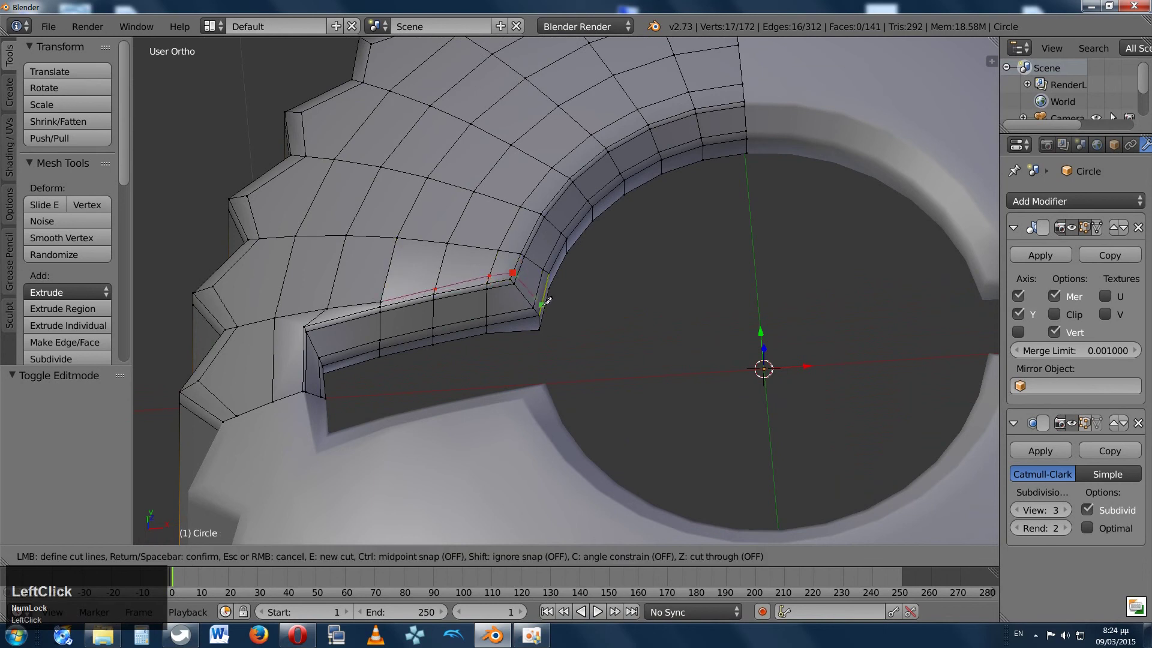
{"action": "middle_click_drag", "start_coordinate": [546, 302], "coordinate": [603, 336]}
{"action": "key", "text": "Return"}
{"action": "key", "text": "Tab"}
{"action": "key", "text": "Tab"}
{"action": "key", "text": "Tab"}
{"action": "key", "text": "Tab"}
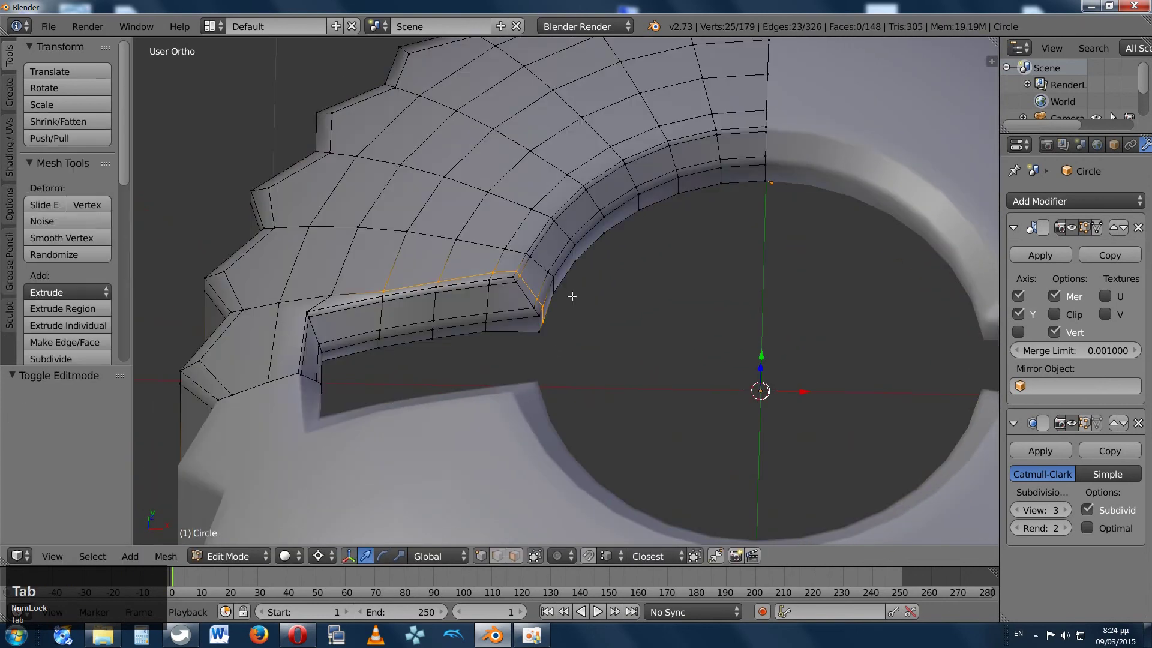
Add one loop cut around the hole's upper rim through the slot corner, slid close to the corner with Even on.
{"action": "key", "text": "ctrl+r"}
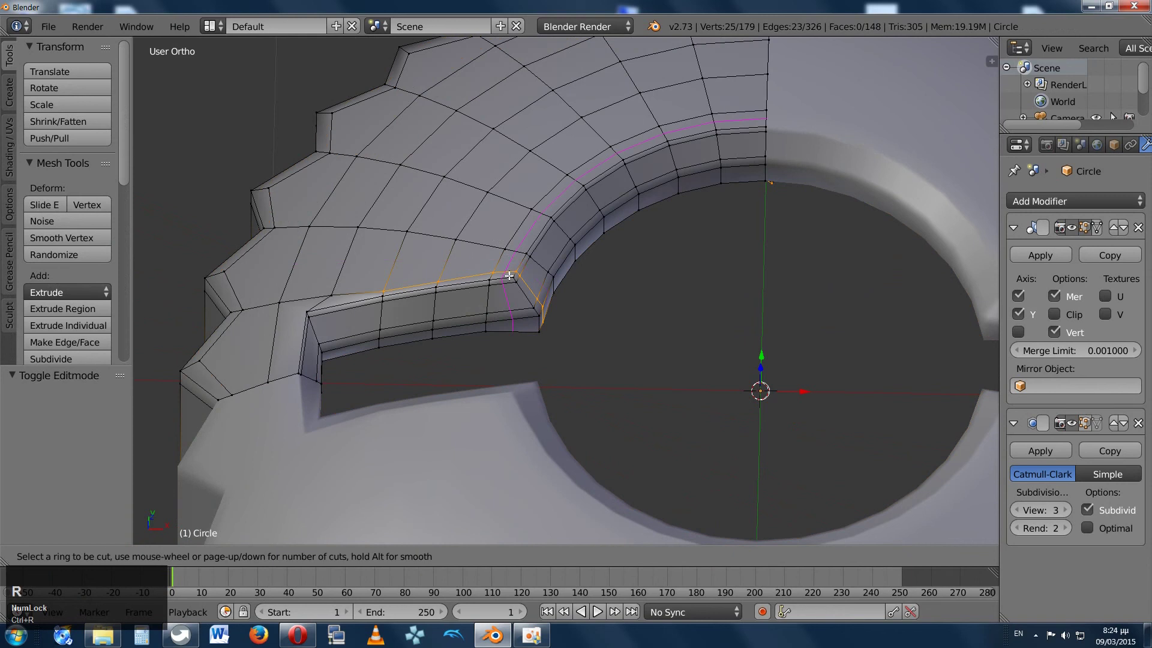
{"action": "left_click", "coordinate": [508, 276]}
{"action": "key", "text": "e"}
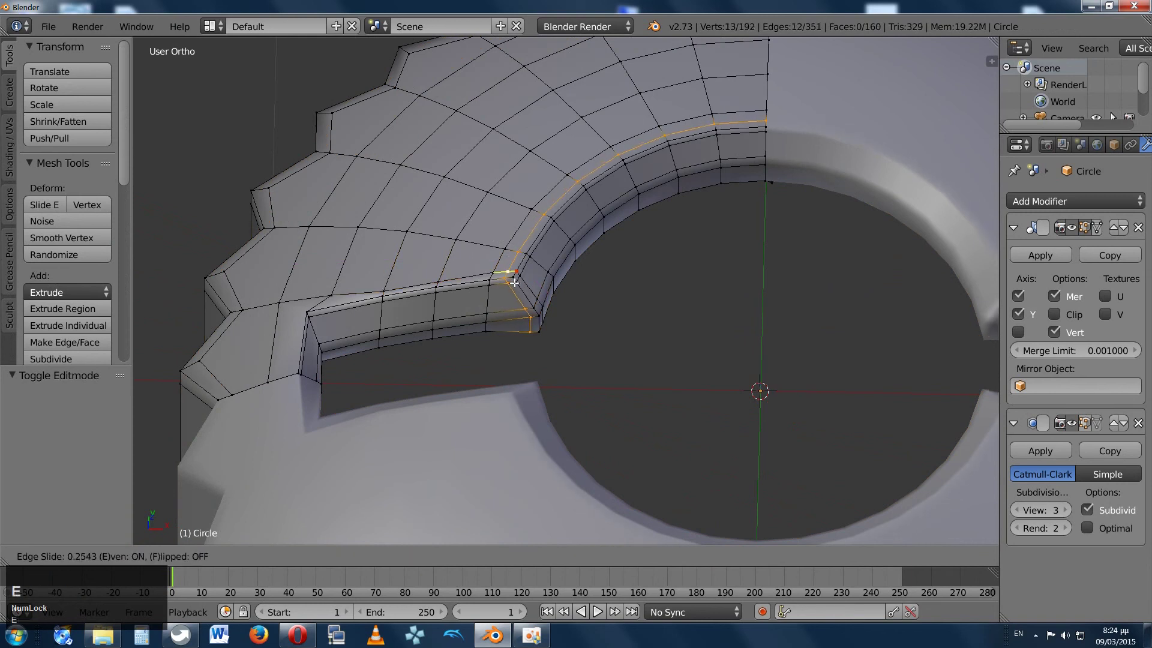
{"action": "left_click", "coordinate": [558, 282]}
{"action": "key", "text": "Tab"}
{"action": "middle_click_drag", "start_coordinate": [561, 282], "coordinate": [520, 313]}
Extrude the lower edge loop of the hole and slot wall down about 0.102 along Z.
{"action": "key", "text": "Tab"}
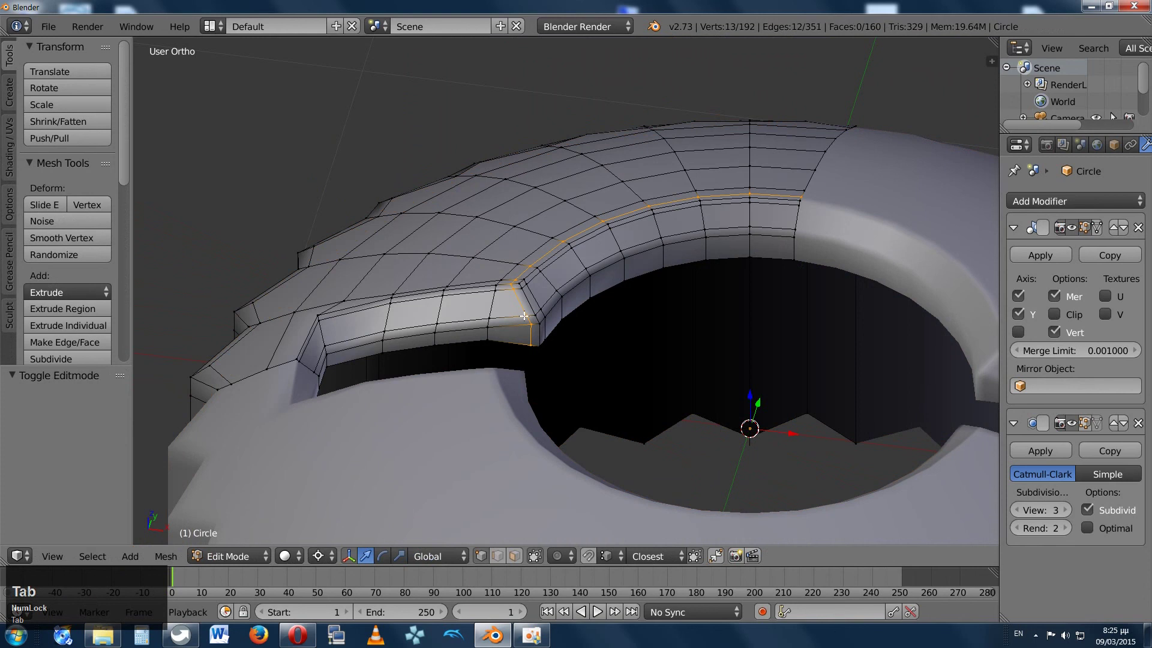
{"action": "key", "text": "a"}
{"action": "right_click", "coordinate": [586, 309], "text": "alt+shift"}
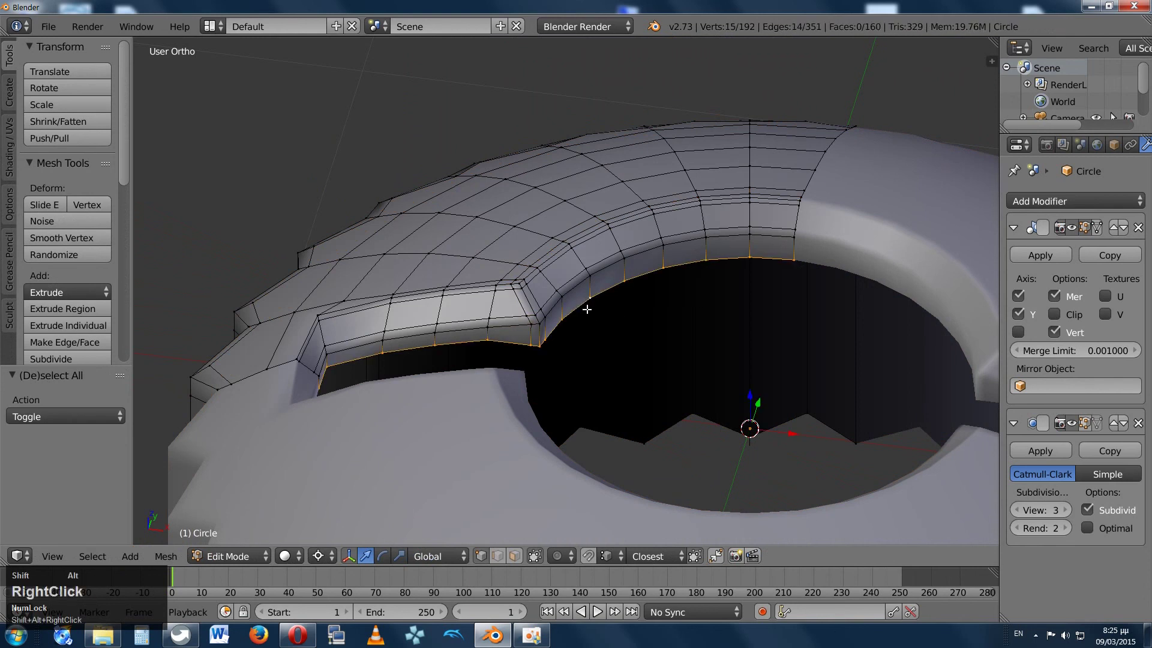
{"action": "key", "text": "e"}
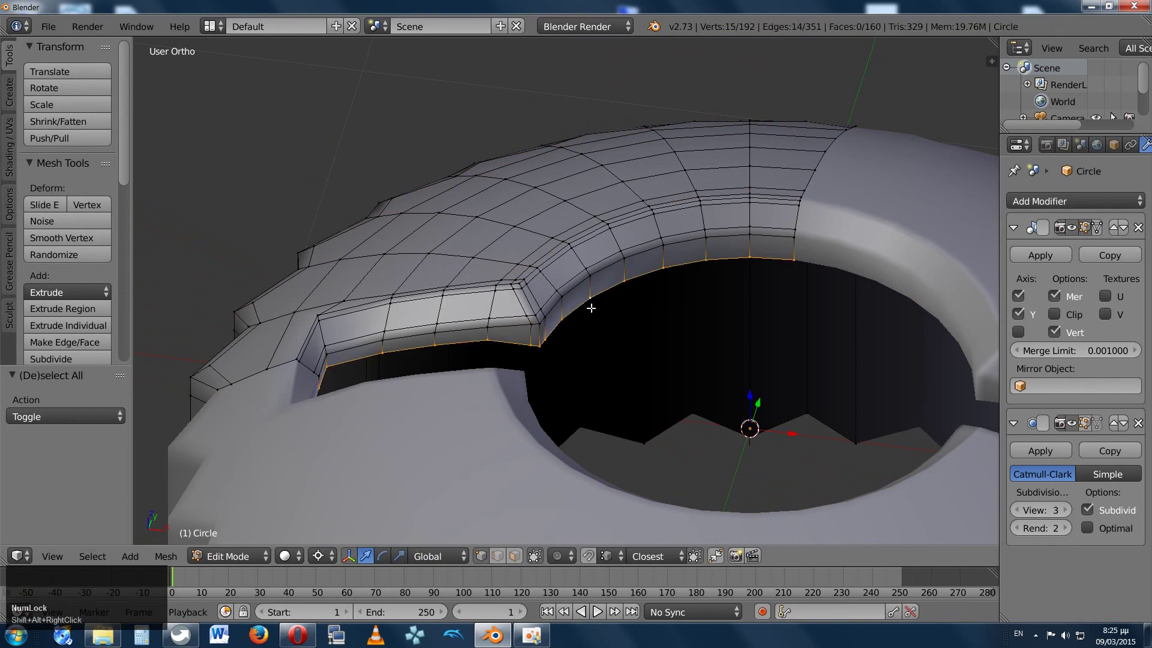
{"action": "key", "text": "z"}
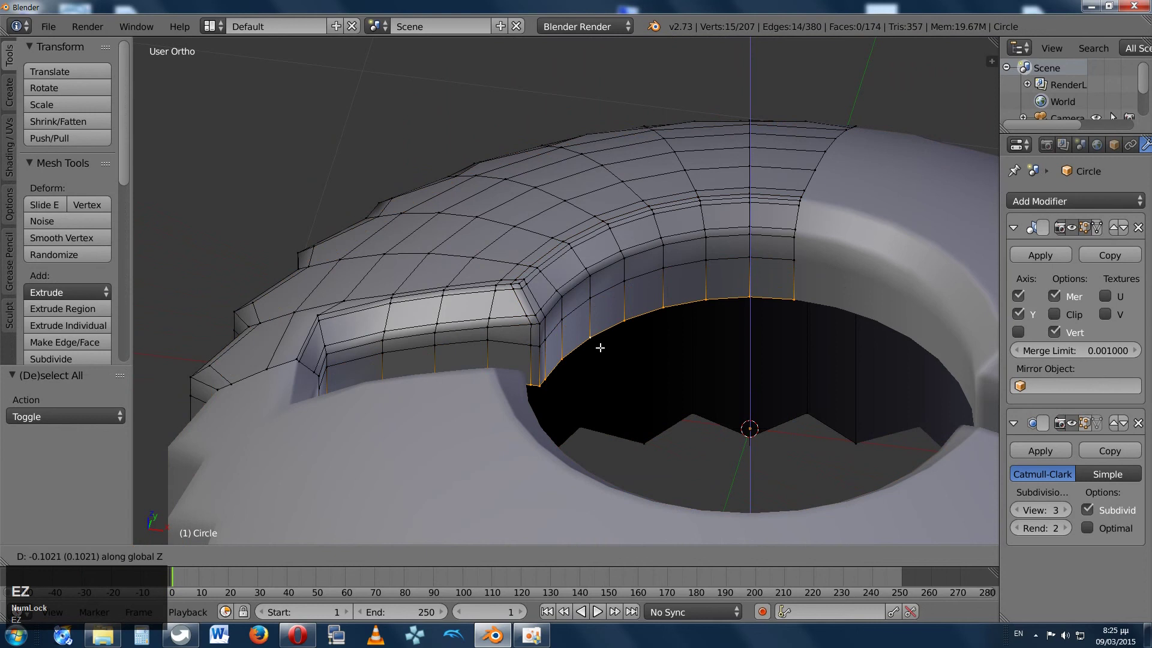
{"action": "left_click", "coordinate": [599, 347]}
Flatten the extruded edge loop by scaling it to 0 along Z and move it slightly further down.
{"action": "key", "text": "s"}
{"action": "key", "text": "z"}
{"action": "key", "text": "0"}
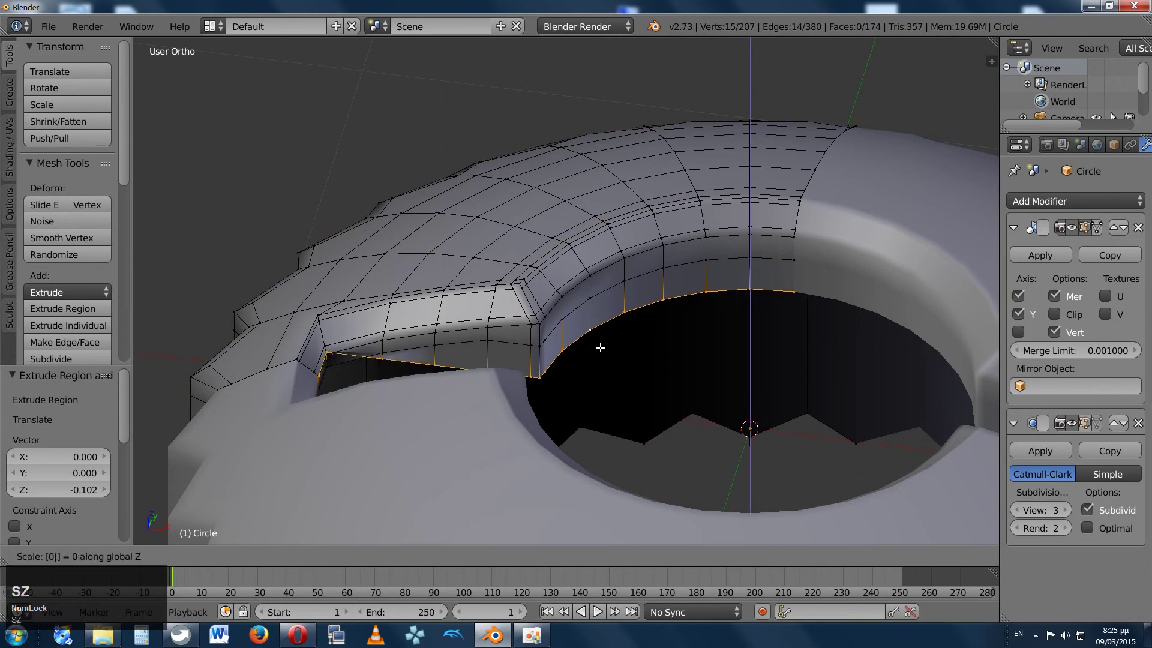
{"action": "key", "text": "KP_Enter"}
{"action": "left_click_drag", "start_coordinate": [751, 403], "coordinate": [746, 416]}
{"action": "key", "text": "Tab"}
{"action": "middle_click_drag", "start_coordinate": [747, 415], "coordinate": [569, 254]}
{"action": "scroll", "coordinate": [605, 288], "scroll_direction": "down", "scroll_amount": 2}
Knife a cut from the seam tooth's inner tip vertex to the slot's end edge beside its corner and down the slot wall.
{"action": "key", "text": "Tab"}
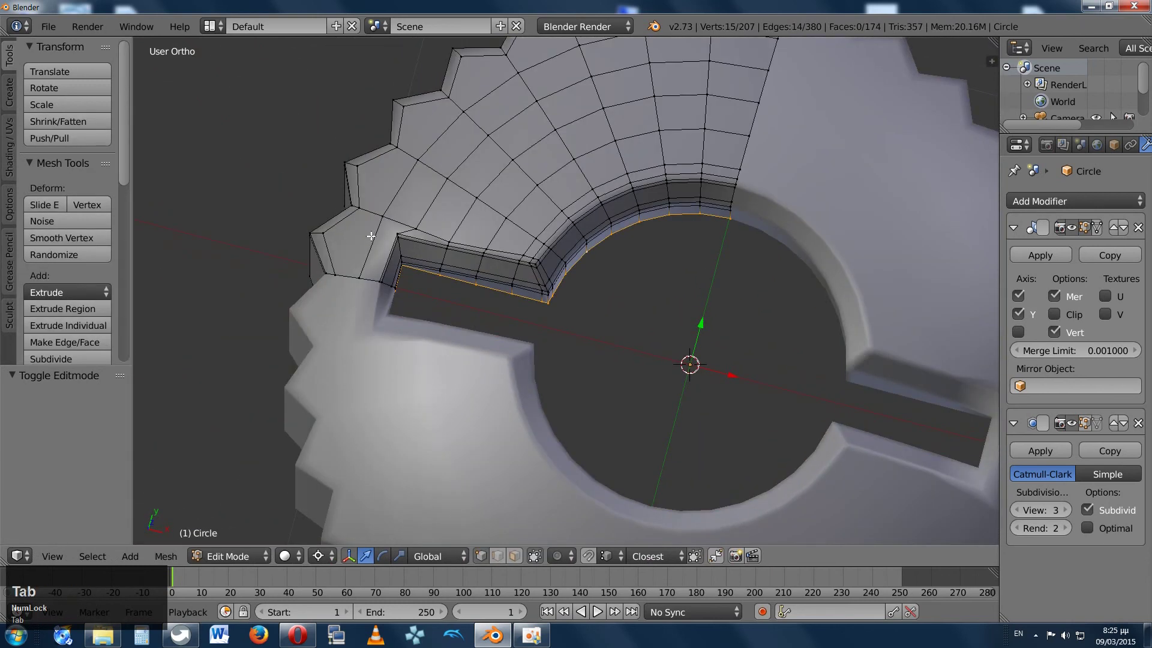
{"action": "middle_click_drag", "start_coordinate": [373, 237], "coordinate": [531, 204]}
{"action": "key", "text": "ctrl+r"}
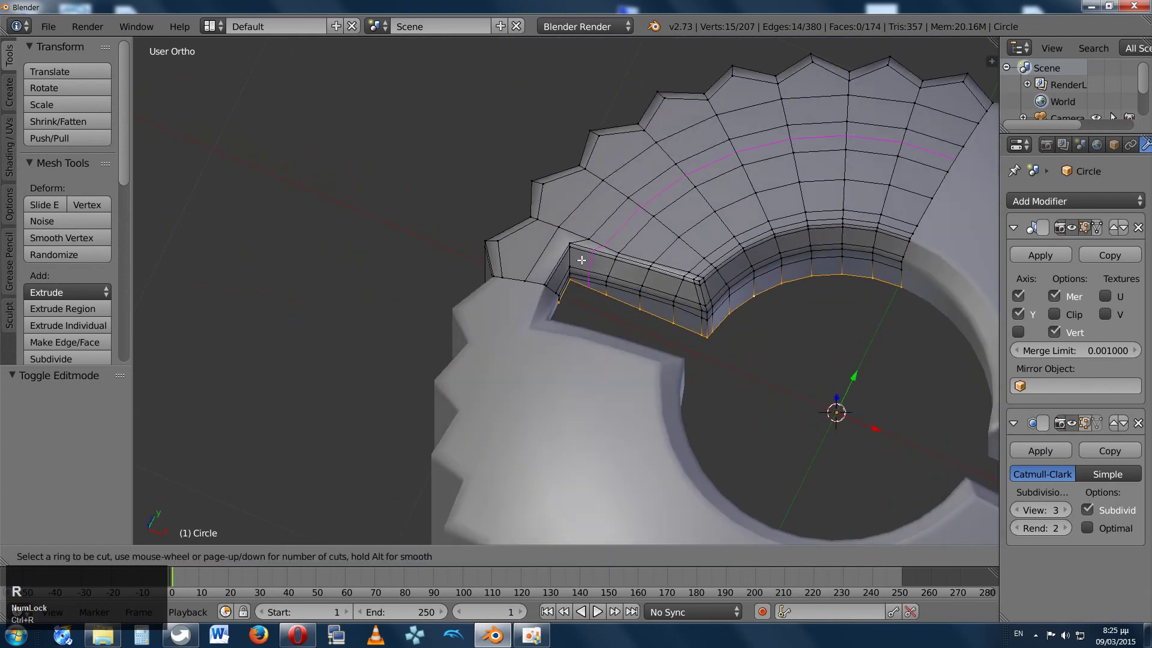
{"action": "scroll", "coordinate": [605, 228], "scroll_direction": "up", "scroll_amount": 5}
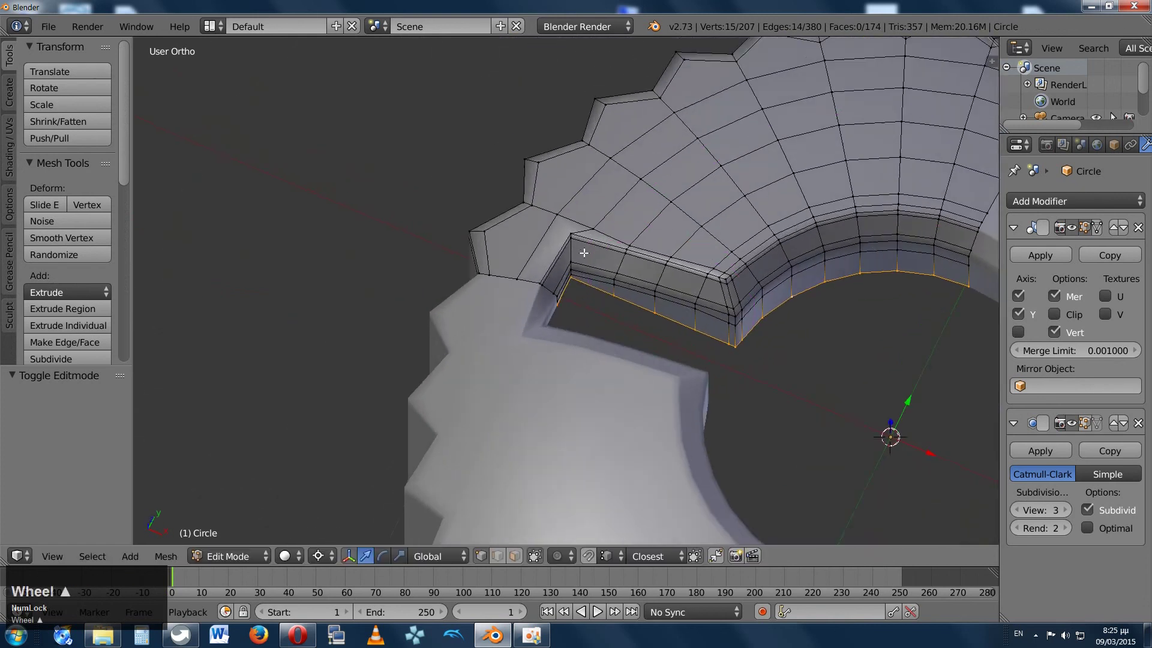
{"action": "middle_click_drag", "start_coordinate": [580, 249], "coordinate": [488, 237]}
{"action": "scroll", "coordinate": [526, 237], "scroll_direction": "down", "scroll_amount": 2}
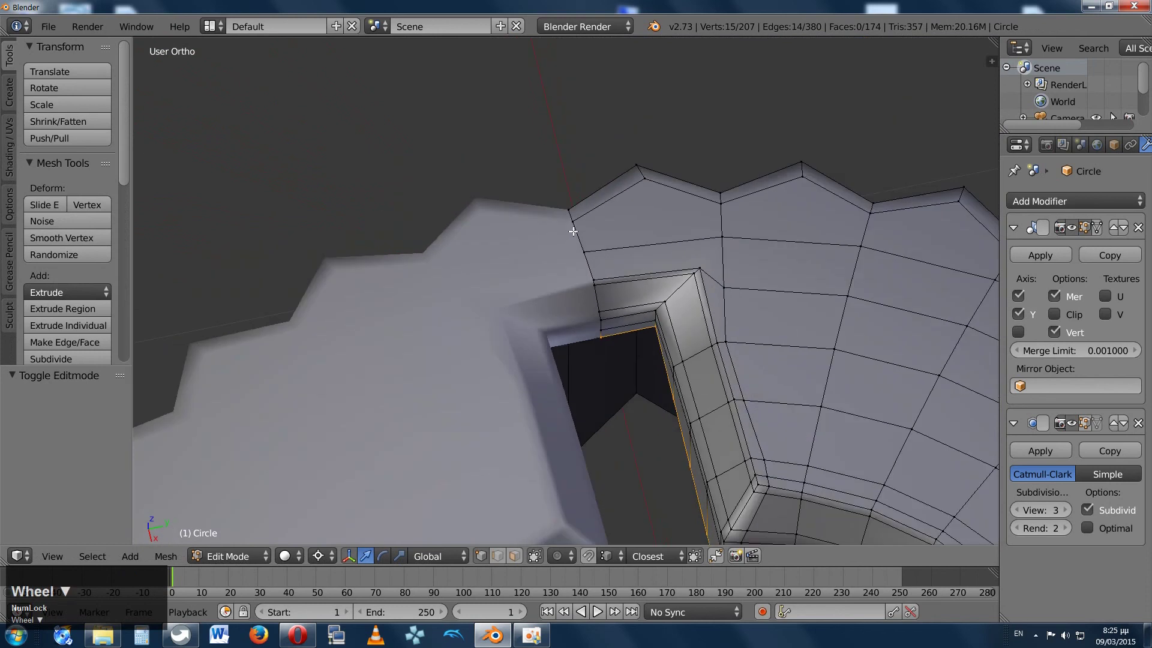
{"action": "middle_click_drag", "start_coordinate": [573, 231], "coordinate": [655, 225]}
{"action": "key", "text": "k"}
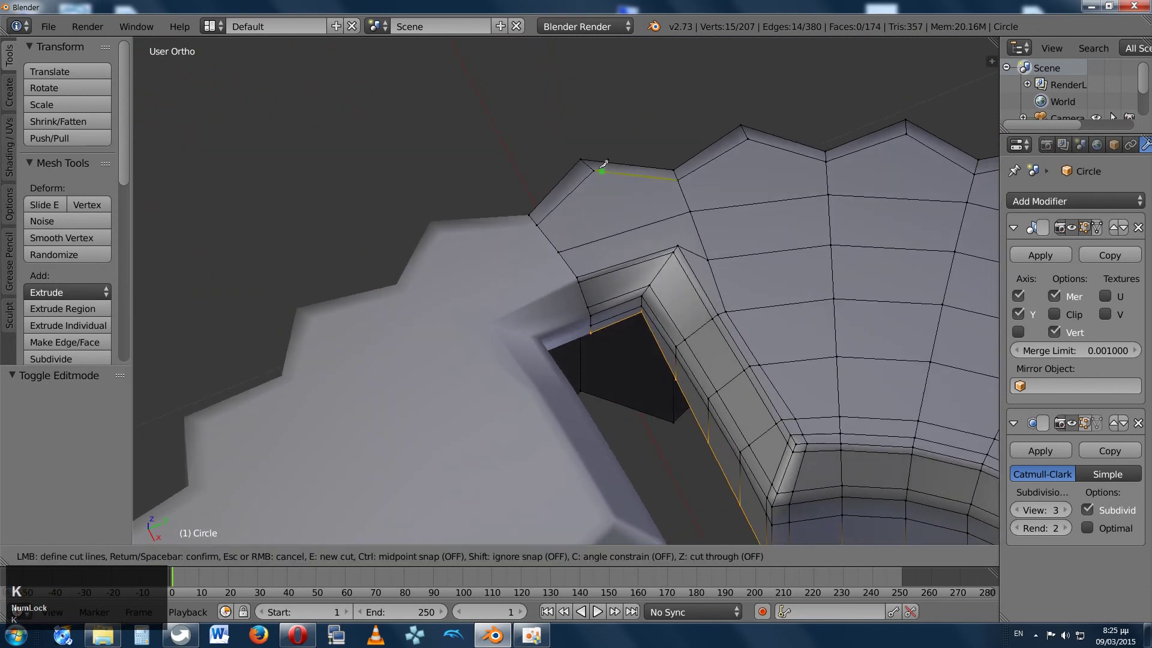
{"action": "left_click", "coordinate": [593, 171]}
{"action": "left_click", "coordinate": [659, 251]}
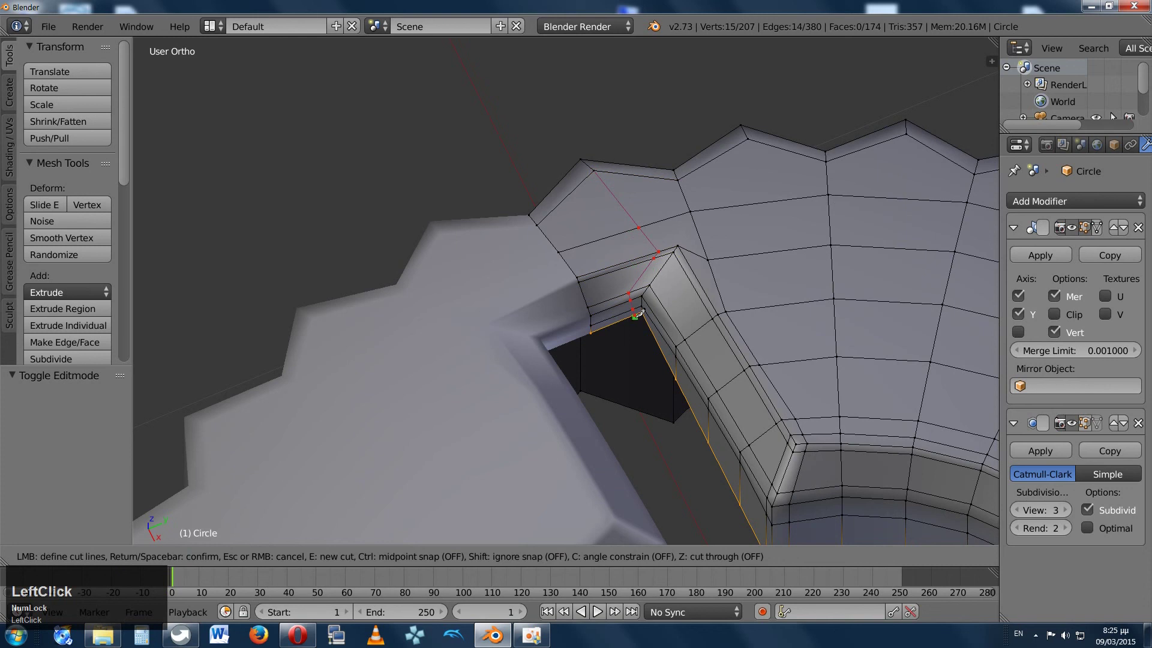
{"action": "key", "text": "Return"}
{"action": "key", "text": "Tab"}
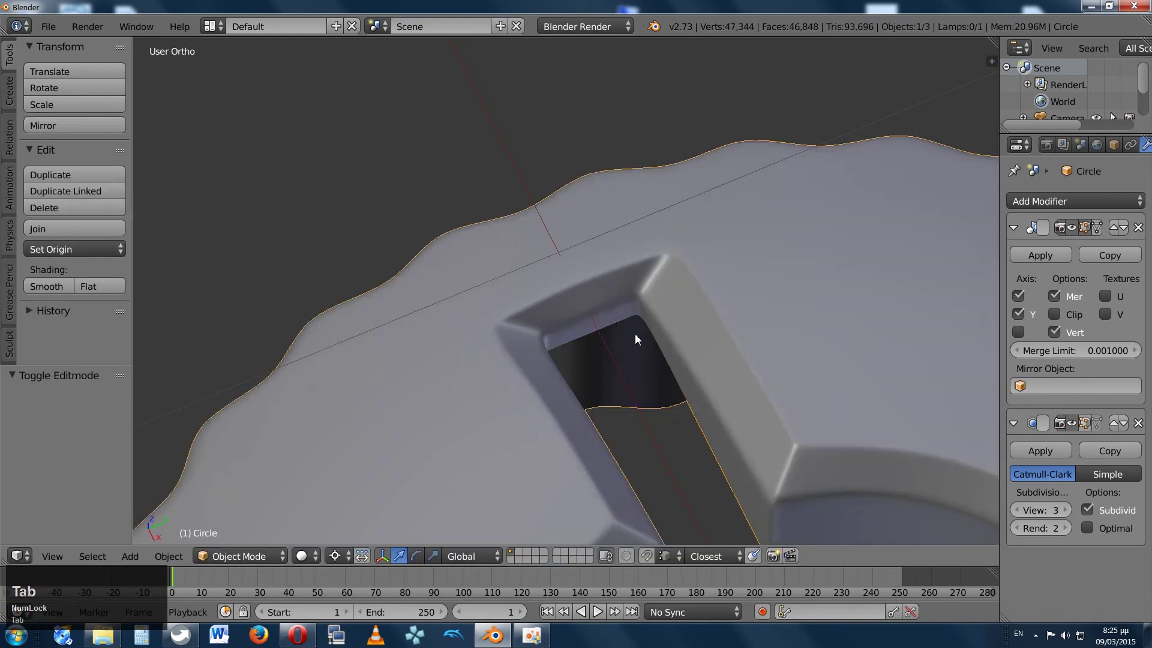
Examine the finished cap's hole, slots and toothed wall from above and from the side in the smoothed view.
{"action": "middle_click_drag", "start_coordinate": [635, 335], "coordinate": [529, 315]}
{"action": "key", "text": "Tab"}
{"action": "key", "text": "Tab"}
{"action": "scroll", "coordinate": [676, 330], "scroll_direction": "down", "scroll_amount": 5}
{"action": "middle_click_drag", "start_coordinate": [570, 304], "coordinate": [552, 160]}
{"action": "scroll", "coordinate": [547, 276], "scroll_direction": "up", "scroll_amount": 4}
{"action": "scroll", "coordinate": [585, 287], "scroll_direction": "down", "scroll_amount": 5}
{"action": "middle_click_drag", "start_coordinate": [550, 225], "coordinate": [538, 307]}
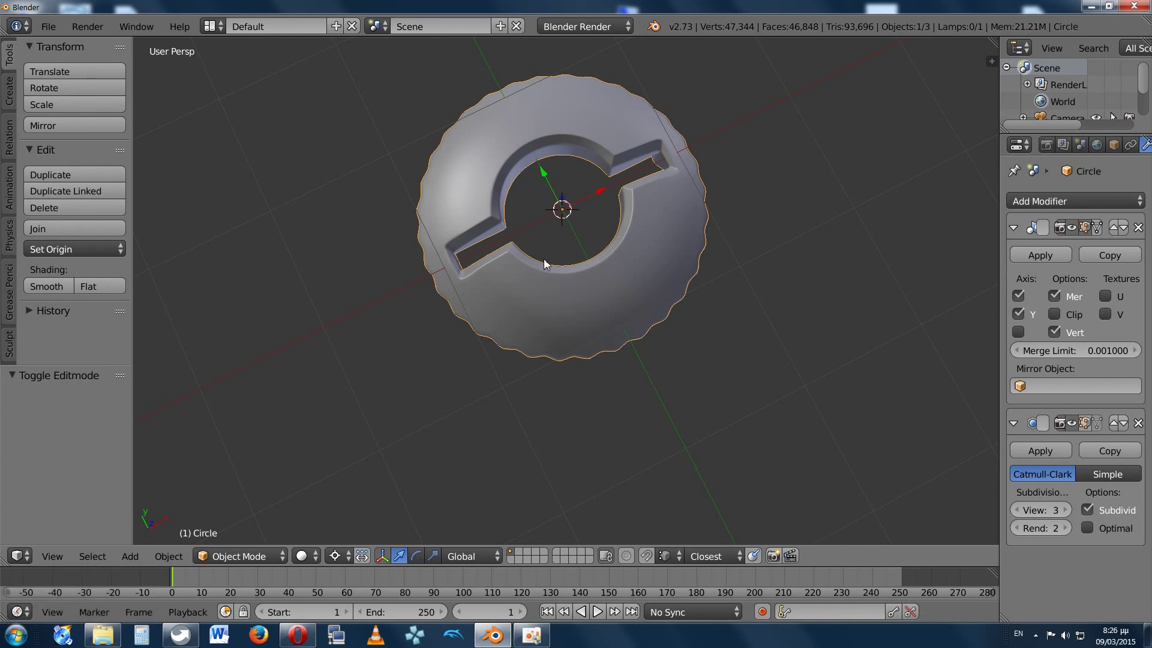
{"action": "middle_click_drag", "start_coordinate": [547, 260], "coordinate": [576, 177]}
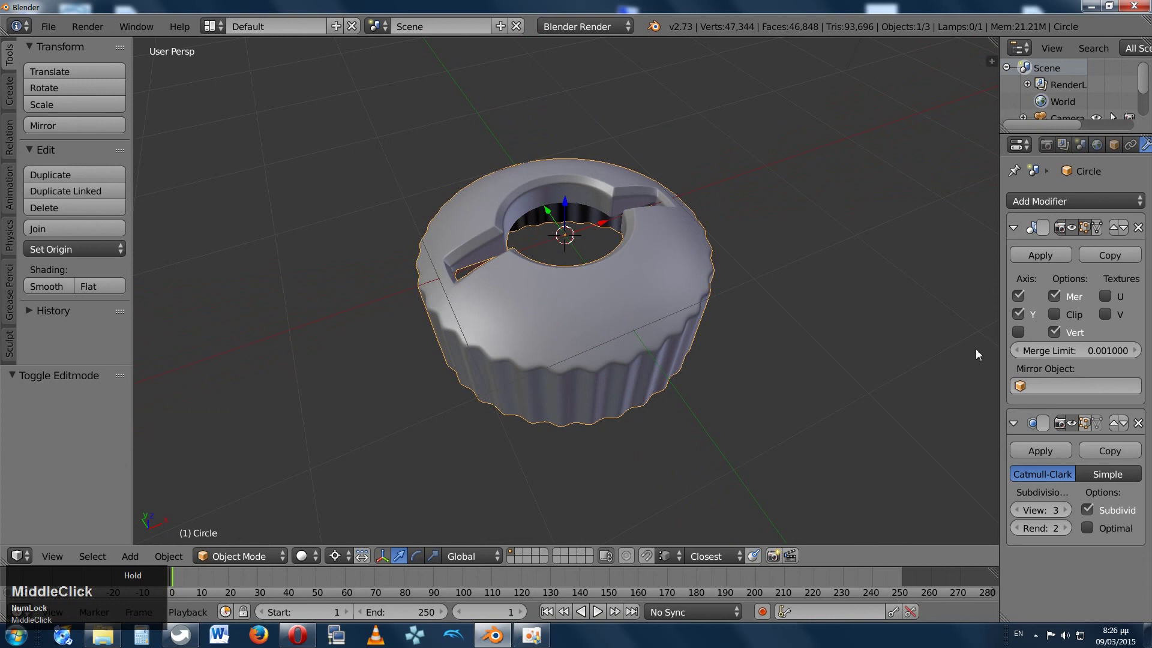
Enable Matcap shading for the viewport and choose the glossy red material with the white highlight band.
{"action": "key", "text": "n"}
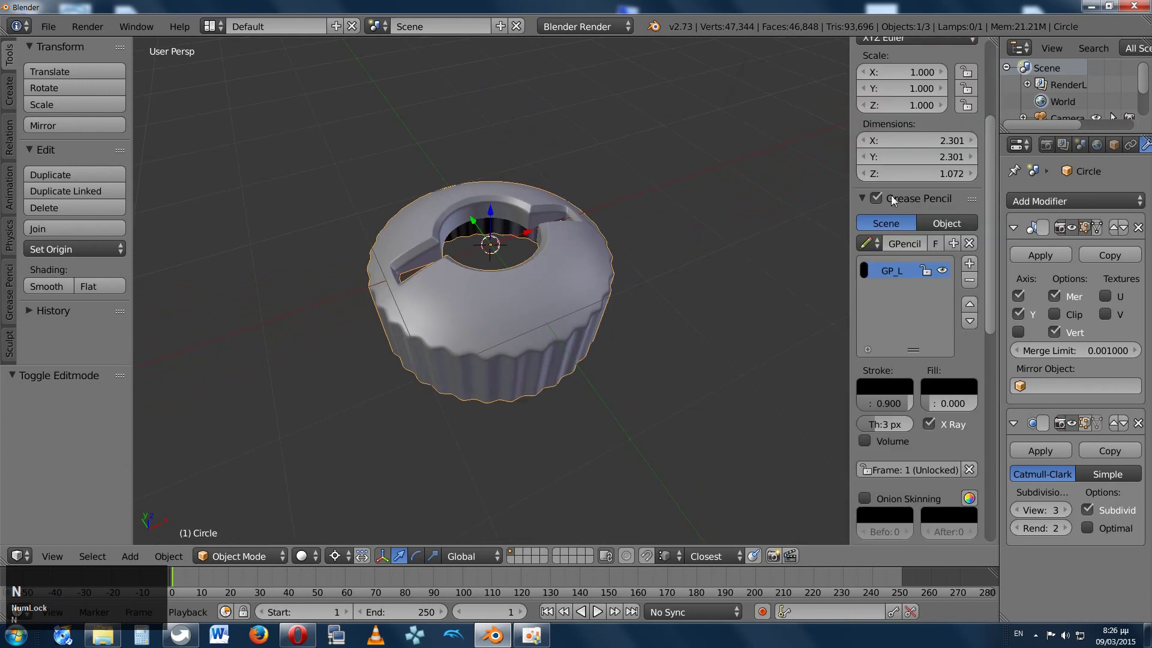
{"action": "scroll", "coordinate": [891, 194], "scroll_direction": "up", "scroll_amount": 5}
{"action": "left_click", "coordinate": [865, 46]}
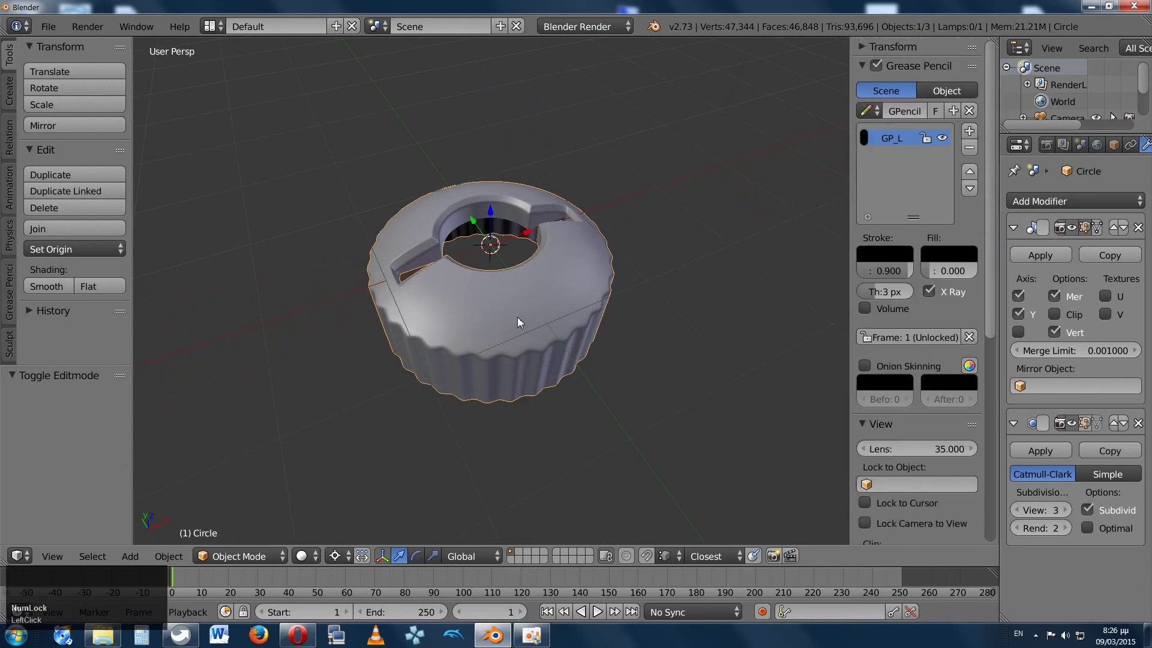
{"action": "key", "text": "Tab"}
{"action": "key", "text": "Tab"}
{"action": "left_click", "coordinate": [861, 65]}
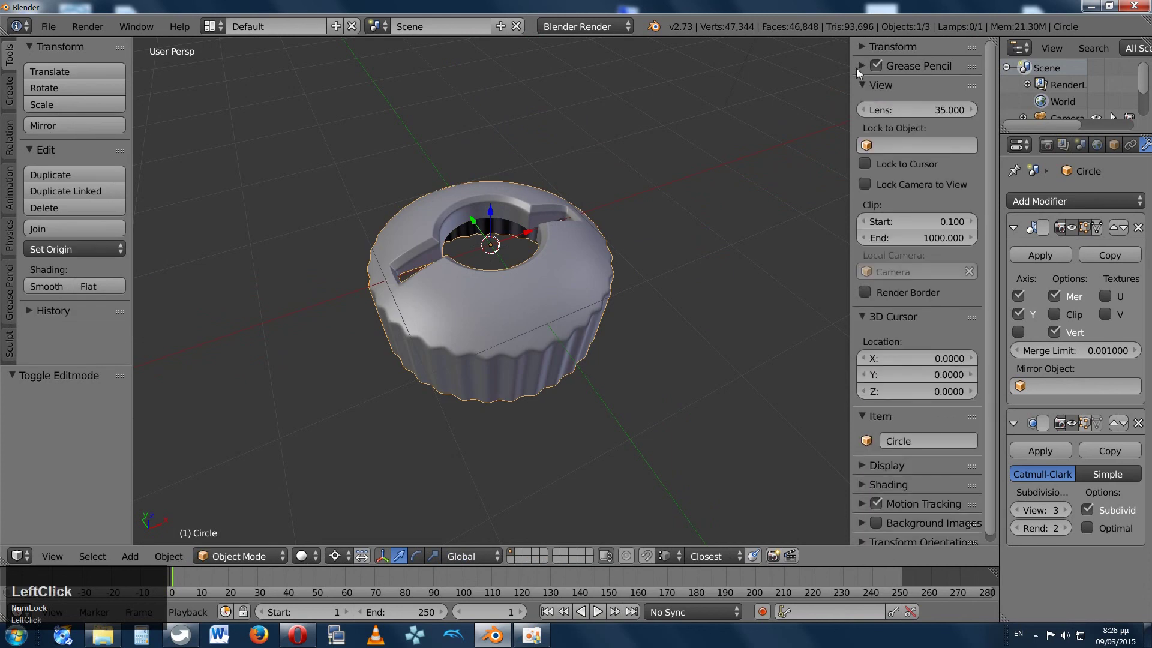
{"action": "left_click", "coordinate": [858, 481]}
{"action": "scroll", "coordinate": [884, 483], "scroll_direction": "down", "scroll_amount": 4}
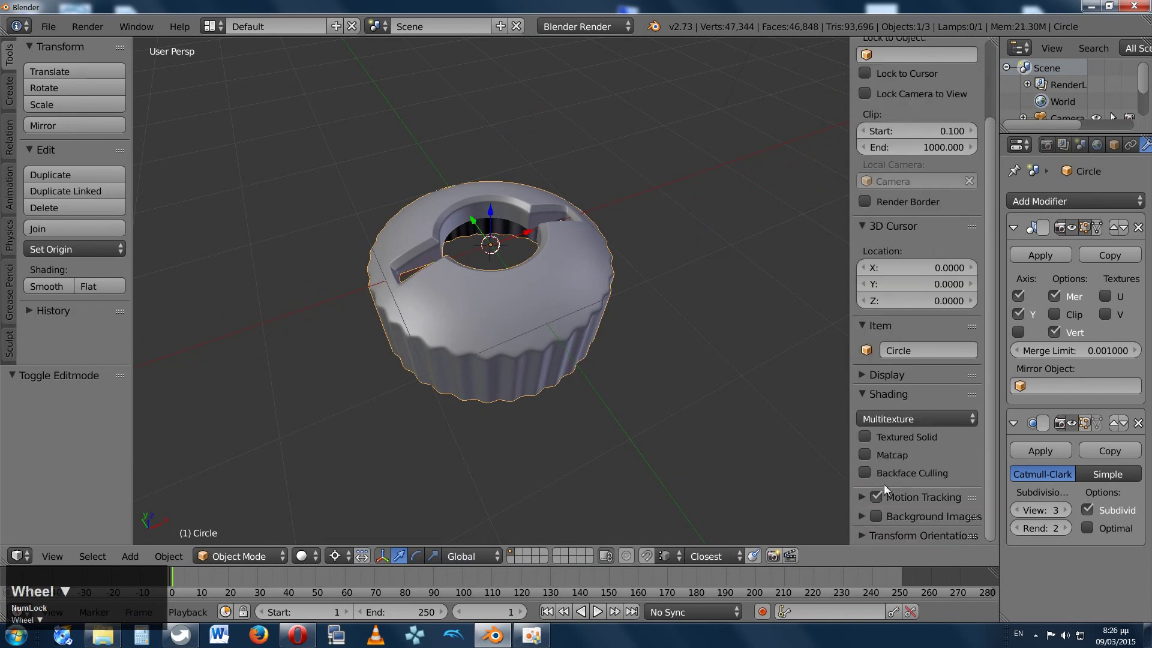
{"action": "left_click", "coordinate": [865, 455]}
{"action": "left_click", "coordinate": [909, 494]}
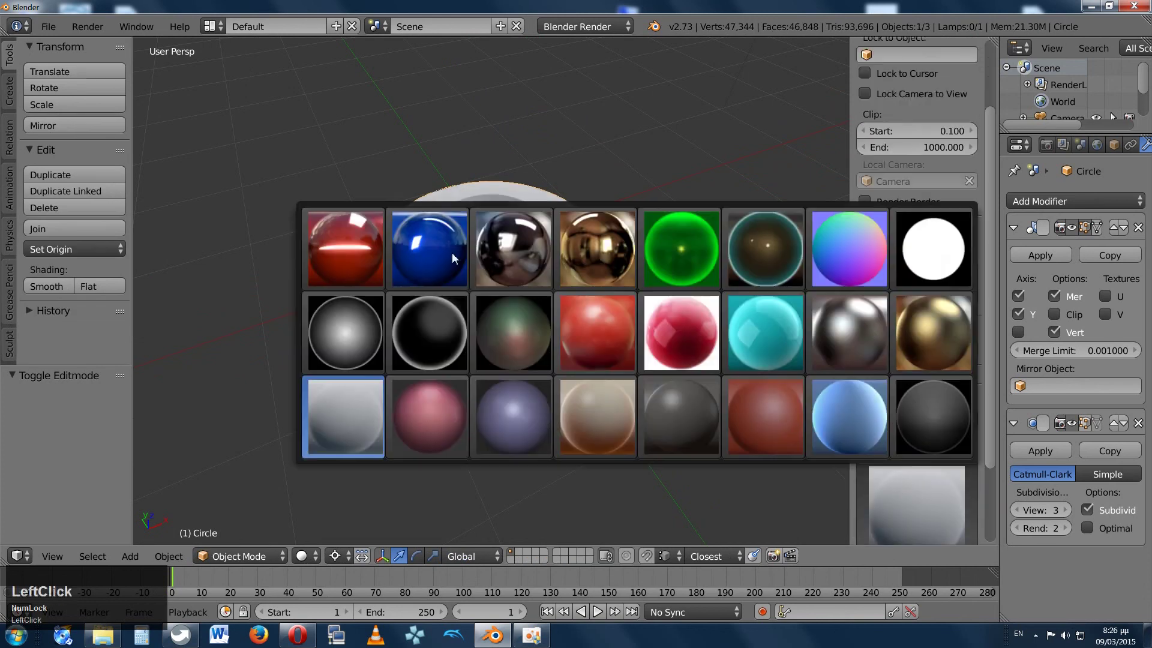
{"action": "left_click", "coordinate": [358, 251]}
Set the cap's subdivision view level to 2 and check the red matcap surface up close.
{"action": "middle_click_drag", "start_coordinate": [484, 281], "coordinate": [545, 264]}
{"action": "scroll", "coordinate": [464, 276], "scroll_direction": "up", "scroll_amount": 3}
{"action": "scroll", "coordinate": [442, 282], "scroll_direction": "down", "scroll_amount": 5}
{"action": "key", "text": "ctrl+2"}
{"action": "scroll", "coordinate": [519, 279], "scroll_direction": "up", "scroll_amount": 4}
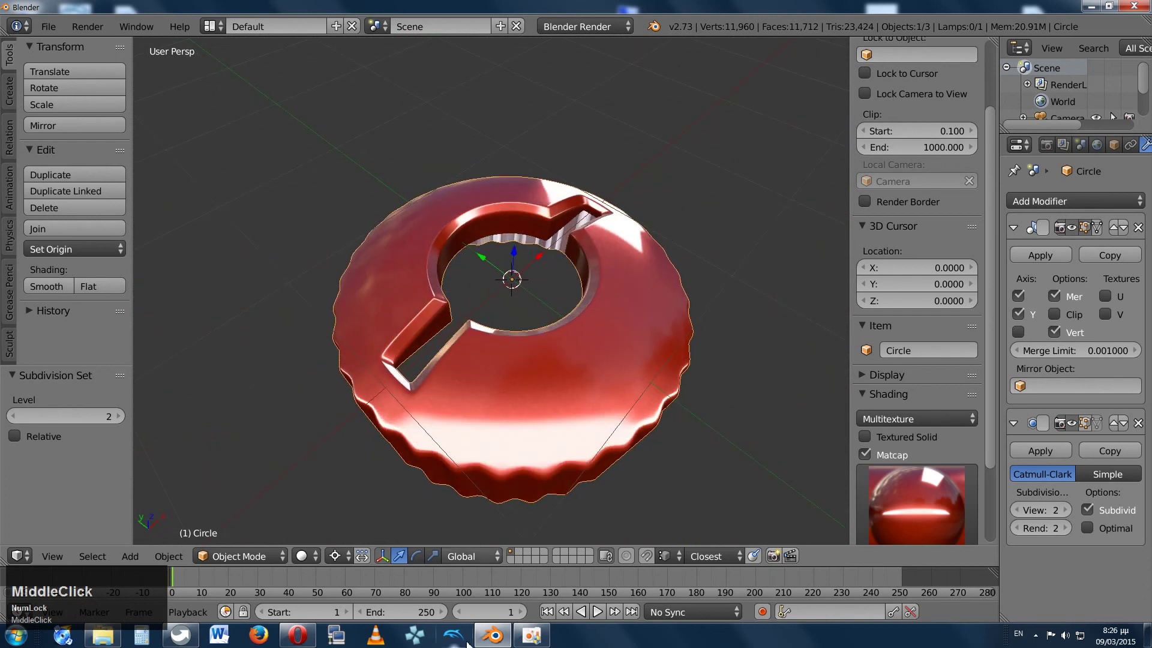
{"action": "left_click", "coordinate": [535, 638]}
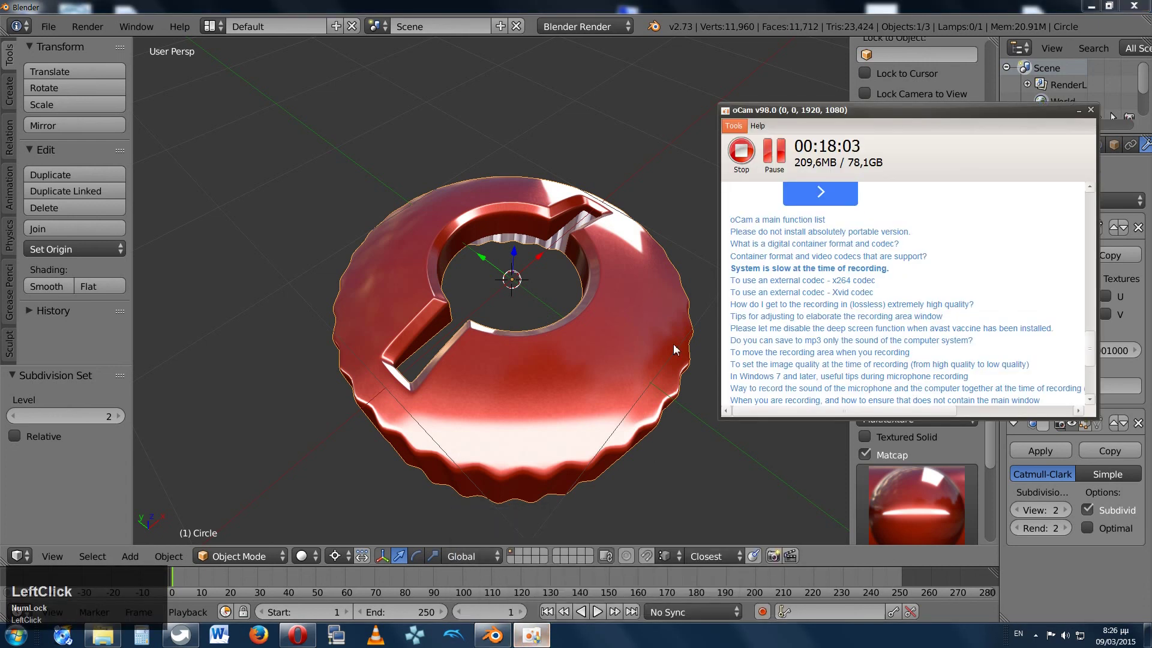